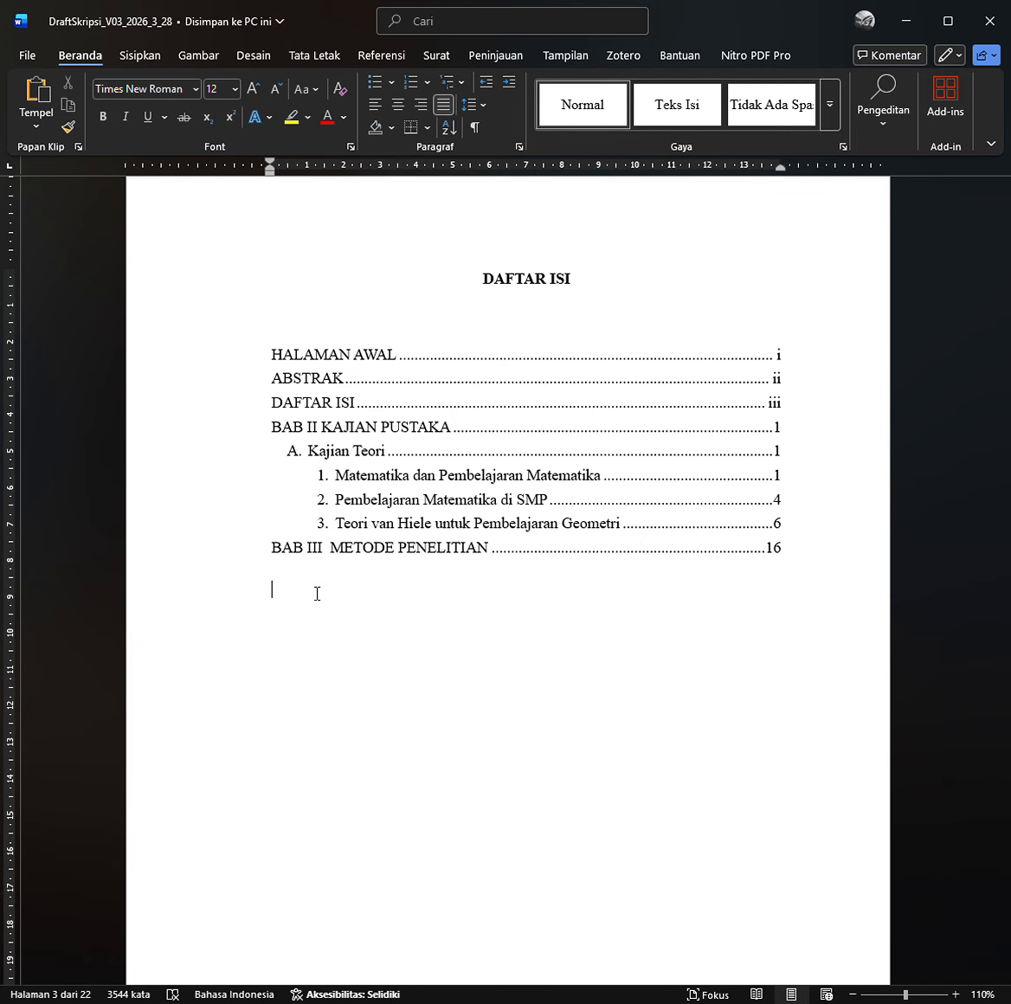
# Review the thesis cover page and the start of the ABSTRAK page, checking whether page numbers appear in their footers.
pyautogui.scroll(-1, 325, 693)
pyautogui.scroll(-3, 325, 693)
pyautogui.scroll(13, 323, 693)
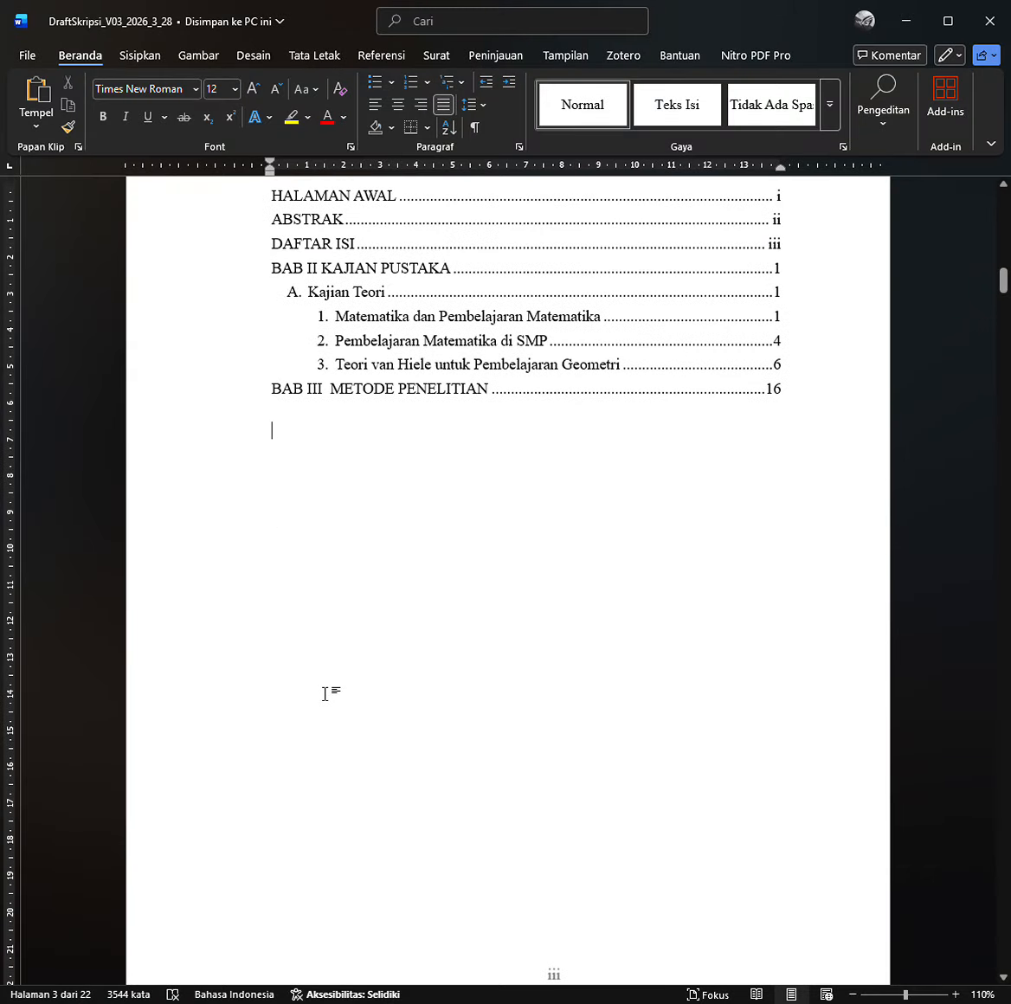
pyautogui.scroll(20, 325, 693)
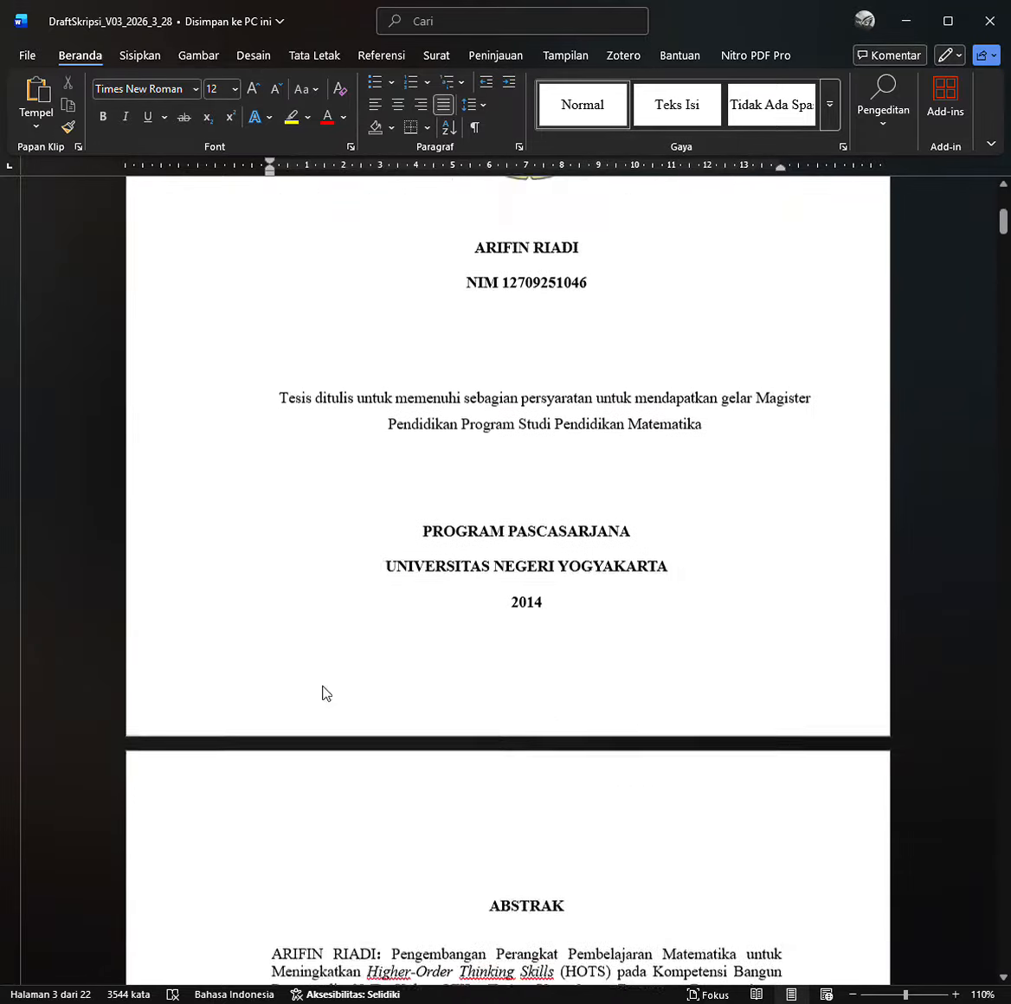
pyautogui.scroll(-1, 325, 693)
pyautogui.scroll(2, 330, 693)
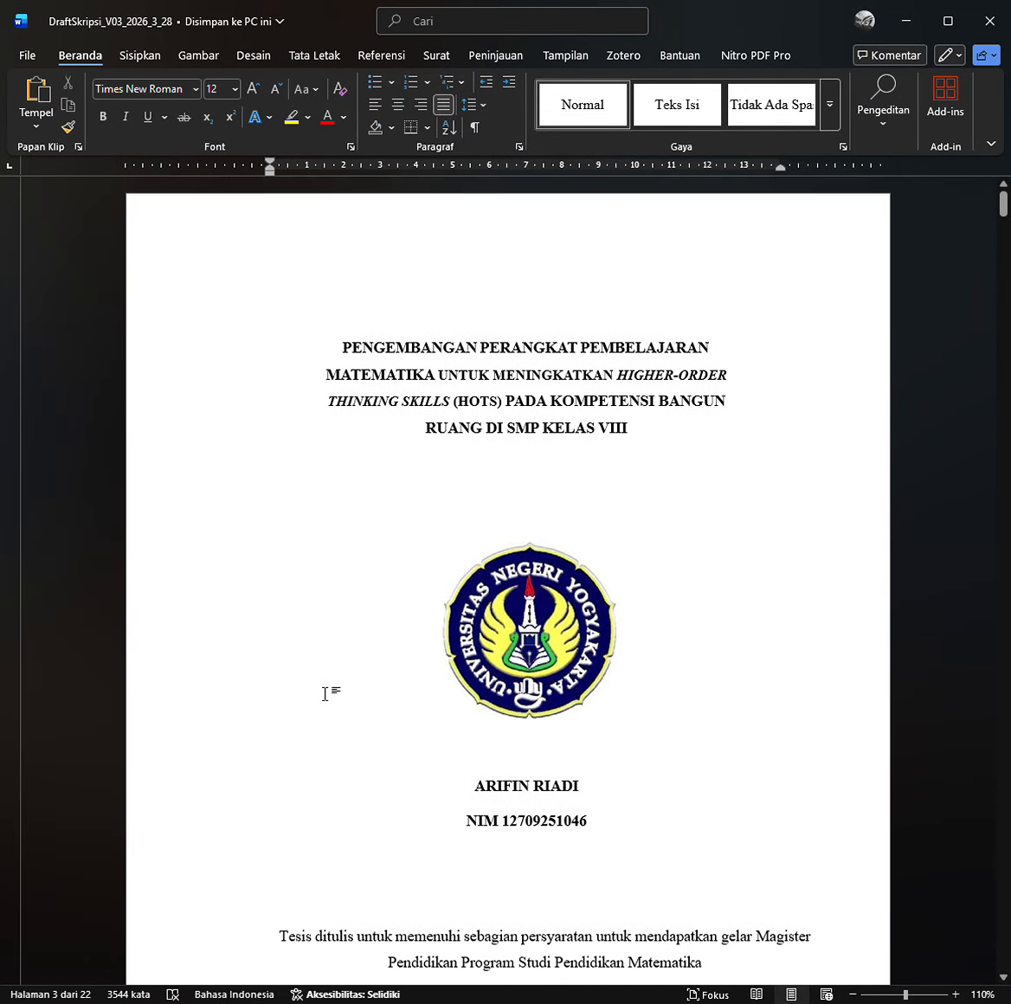
pyautogui.scroll(-5, 325, 693)
pyautogui.scroll(-7, 330, 693)
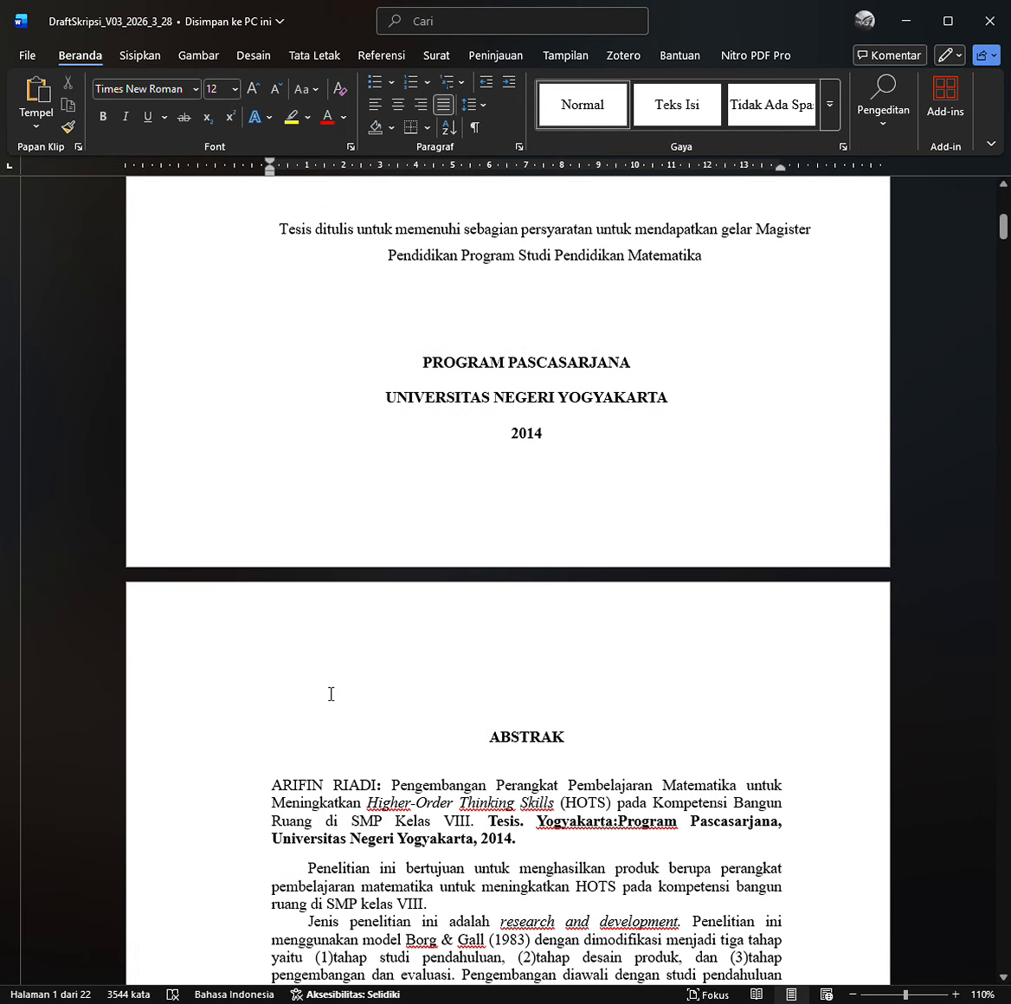
pyautogui.scroll(1, 558, 479)
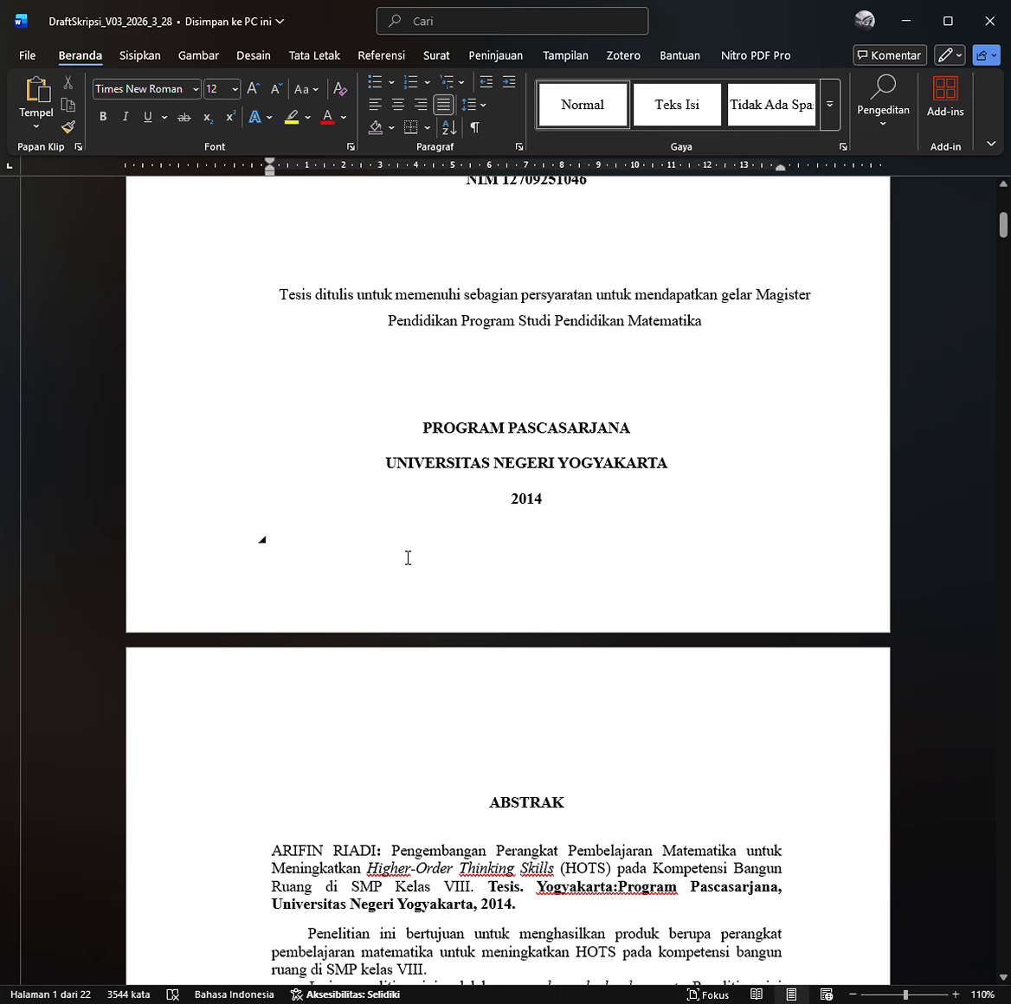
pyautogui.scroll(5, 408, 558)
pyautogui.scroll(-2, 408, 558)
pyautogui.scroll(-2, 407, 557)
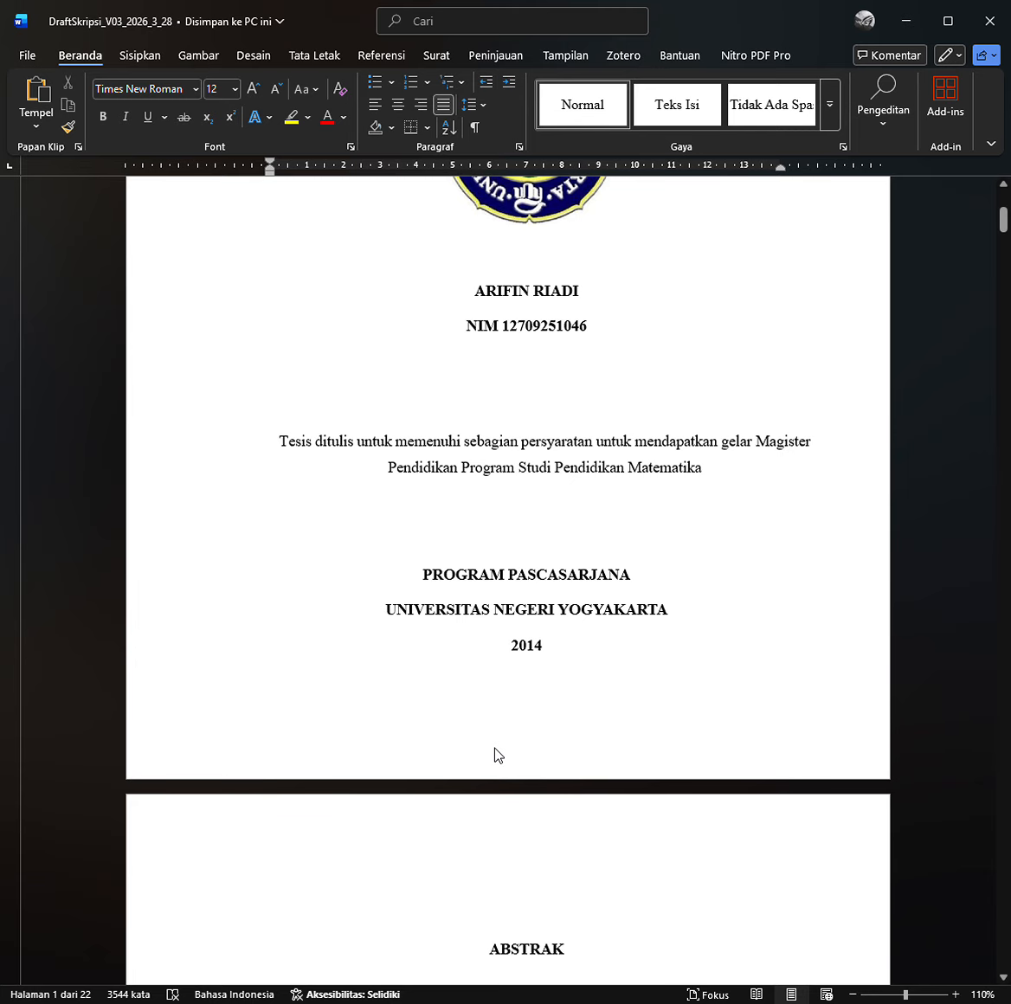
# Show the document's heading navigation beside the text and narrow it so the full page width fits.
pyautogui.click(567, 58)
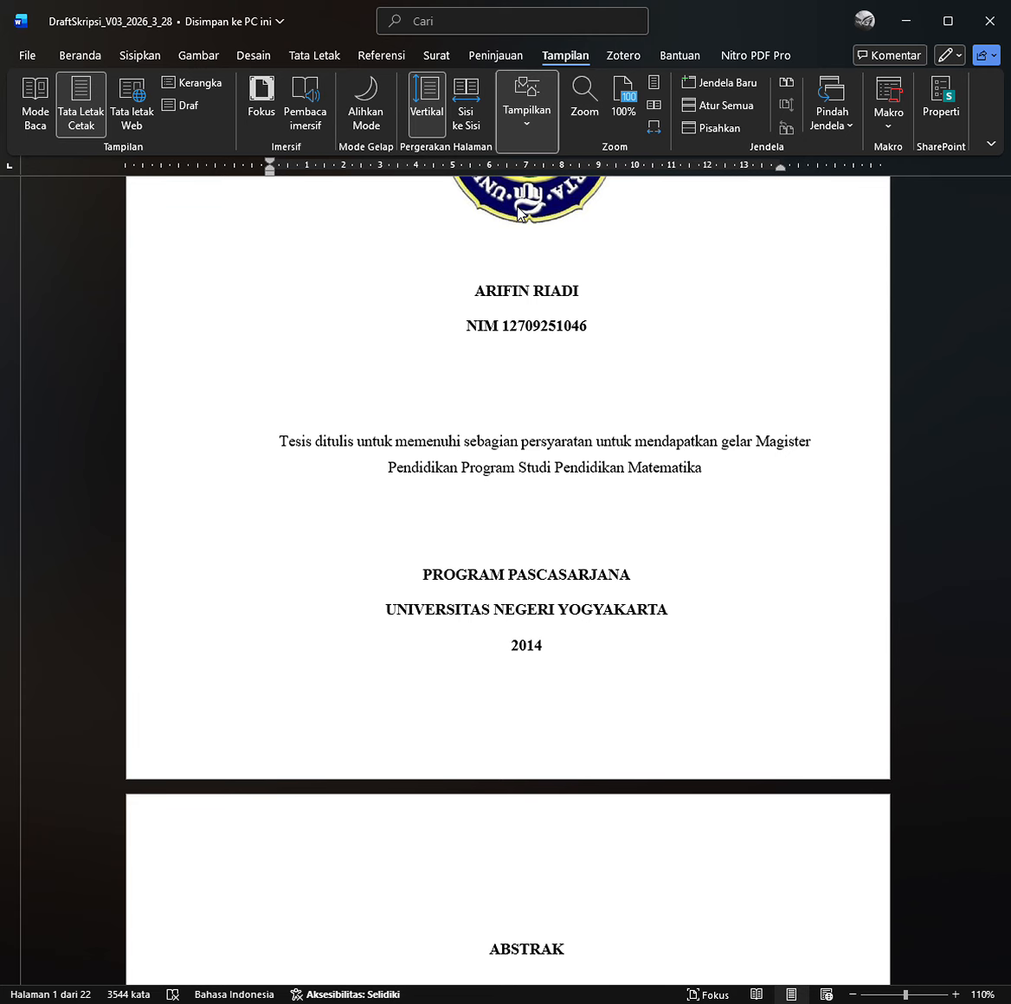
pyautogui.click(537, 139)
pyautogui.click(524, 215)
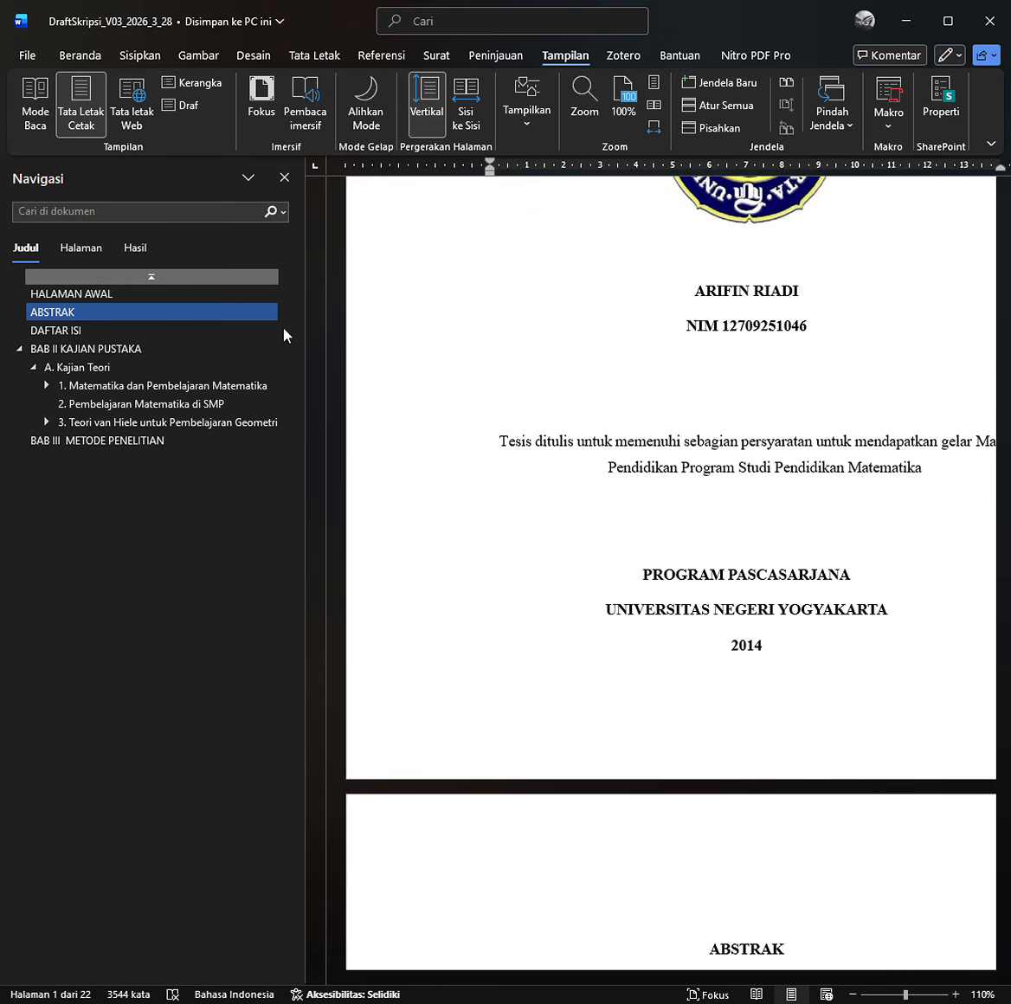
pyautogui.click(632, 523)
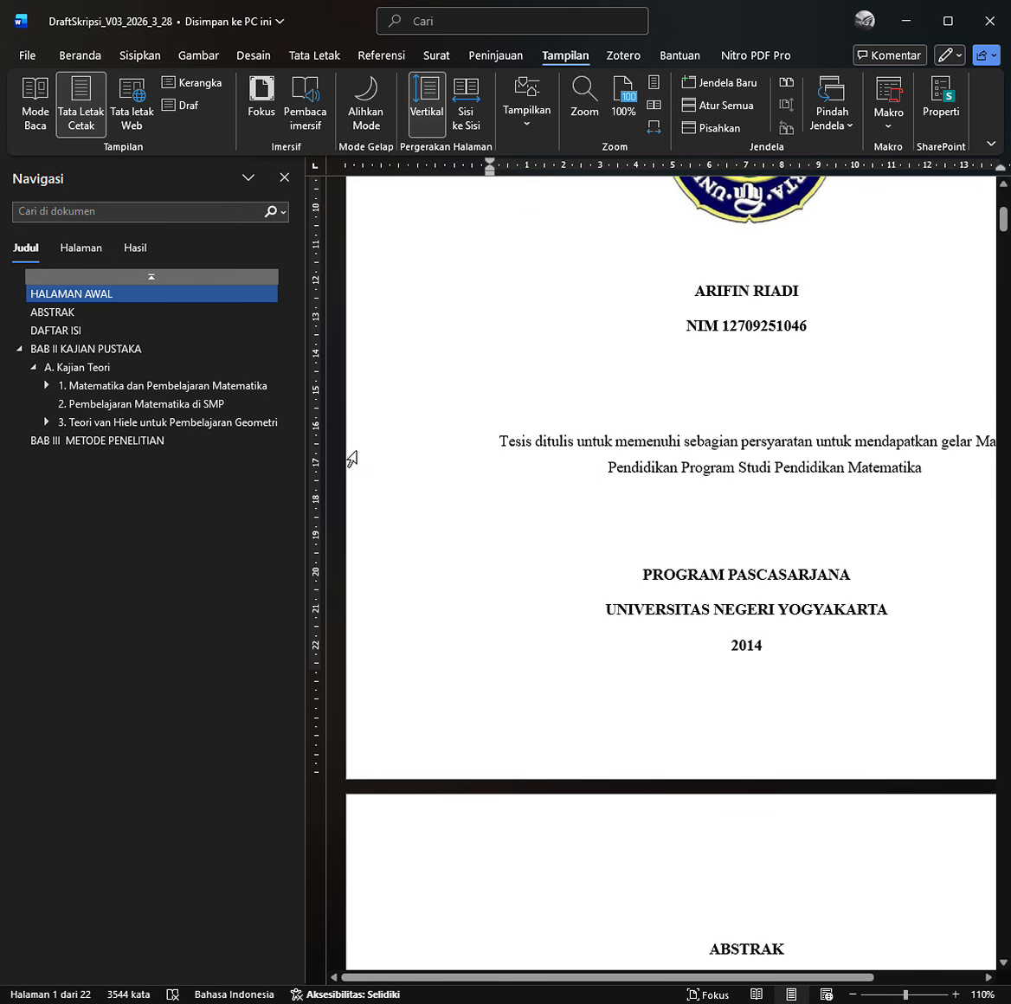
pyautogui.moveTo(310, 463); pyautogui.dragTo(199, 463)
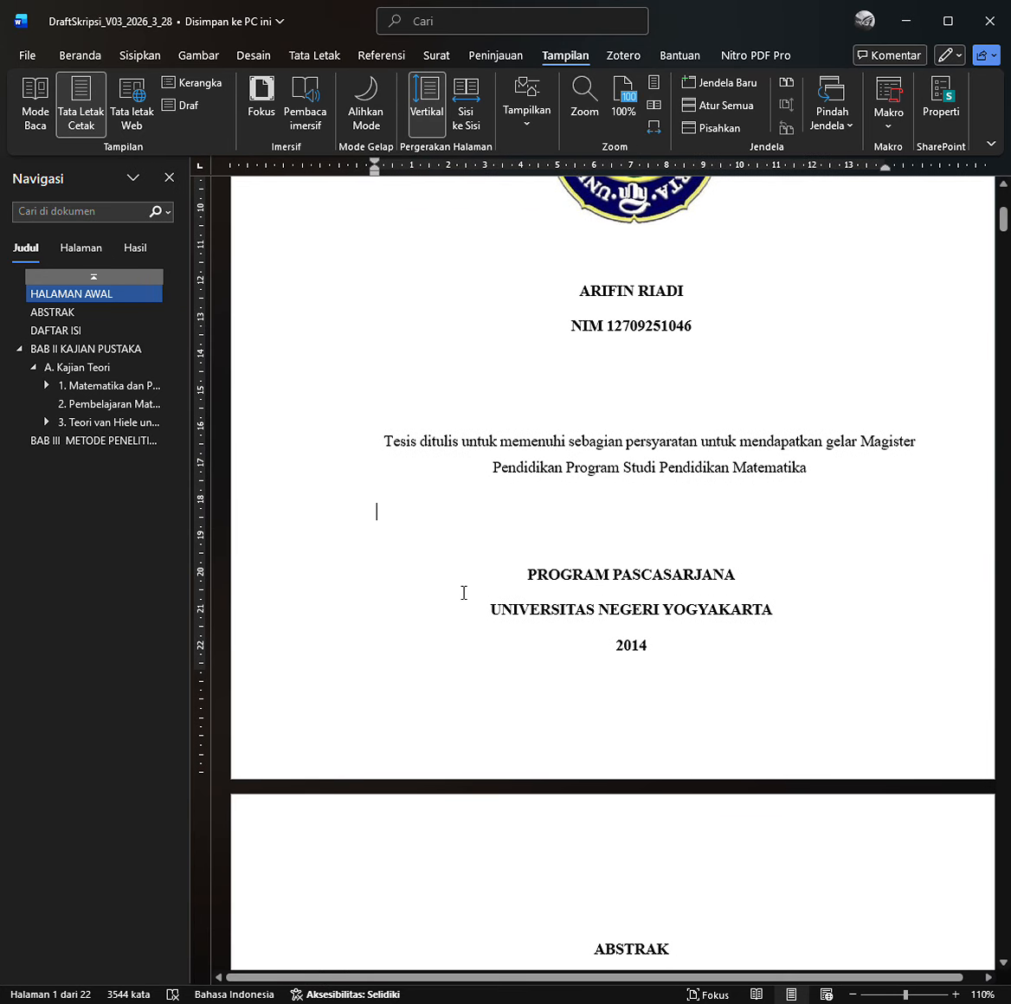
# Check the footer page numbers on the ABSTRAK and DAFTAR ISI pages, continuing to the start of BAB II.
pyautogui.scroll(-1, 640, 668)
pyautogui.scroll(-8, 640, 669)
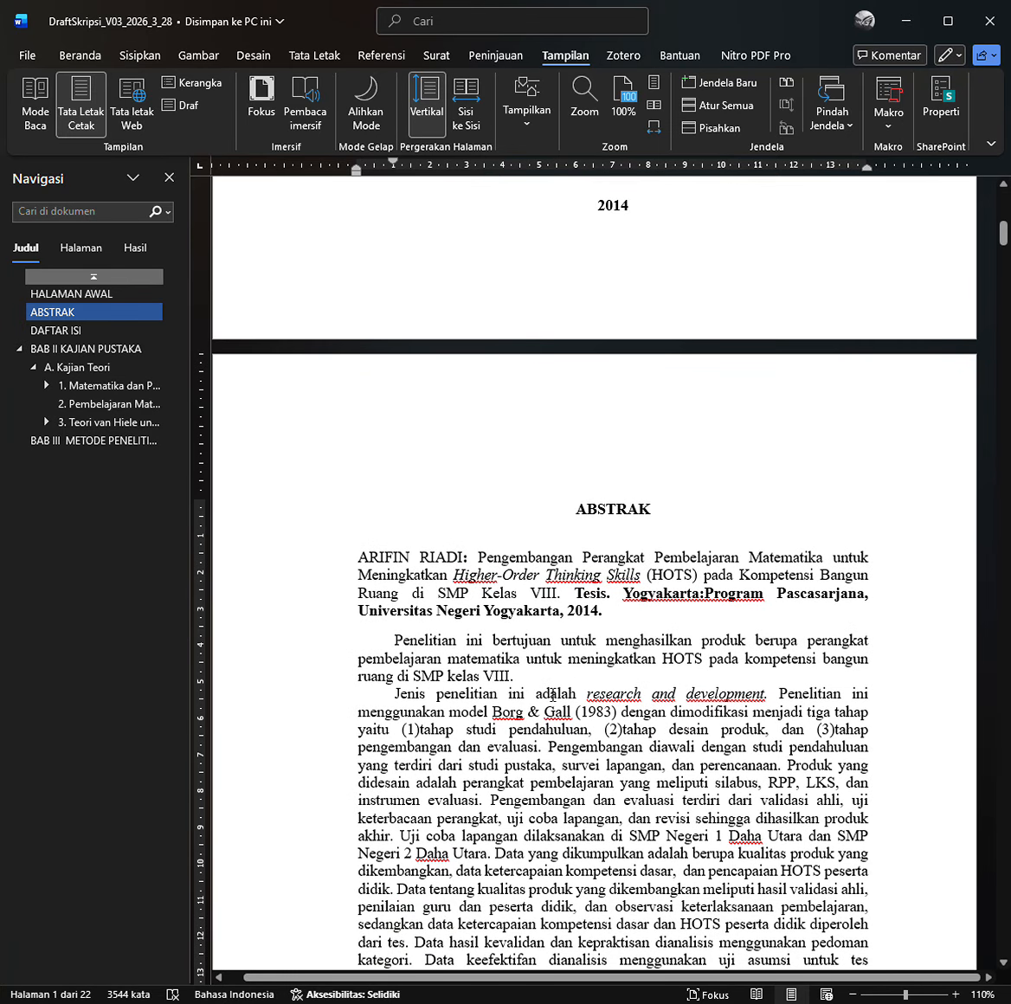
pyautogui.scroll(-11, 554, 694)
pyautogui.scroll(-2, 562, 695)
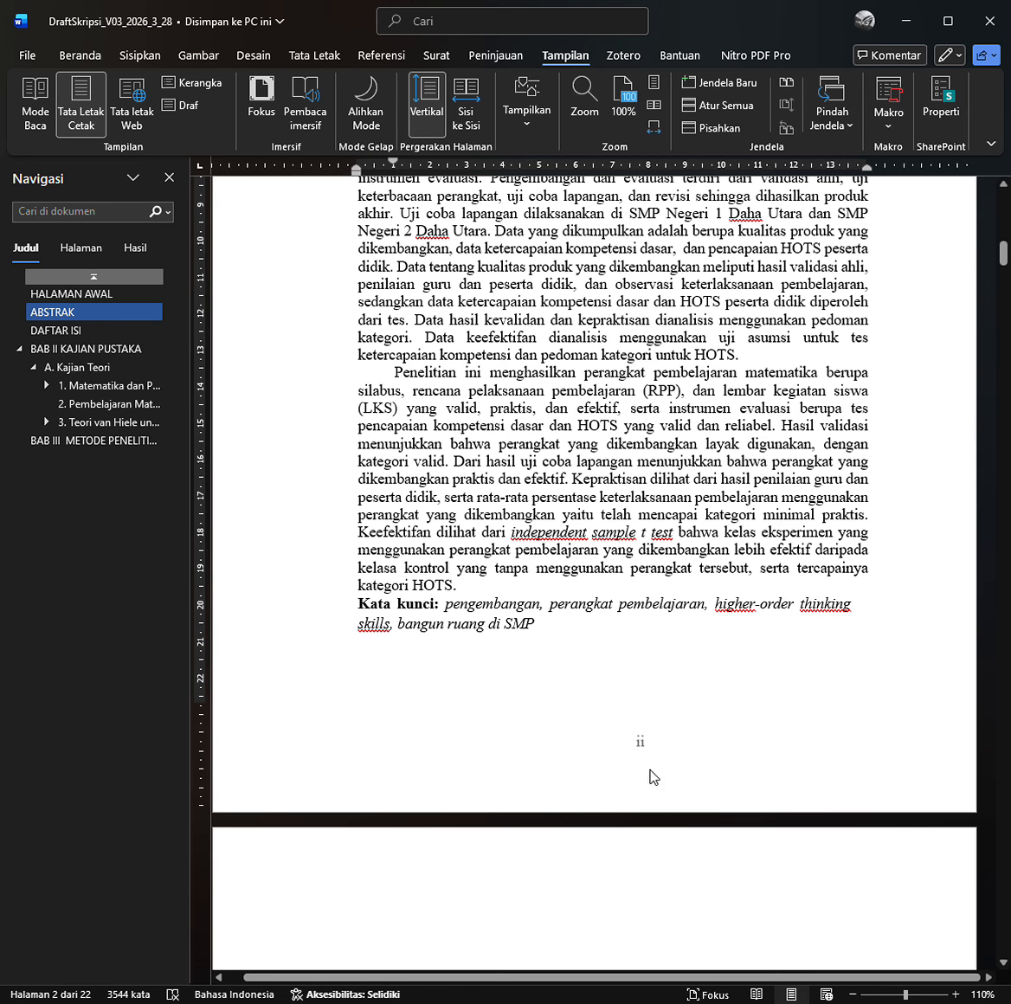
pyautogui.scroll(-15, 663, 727)
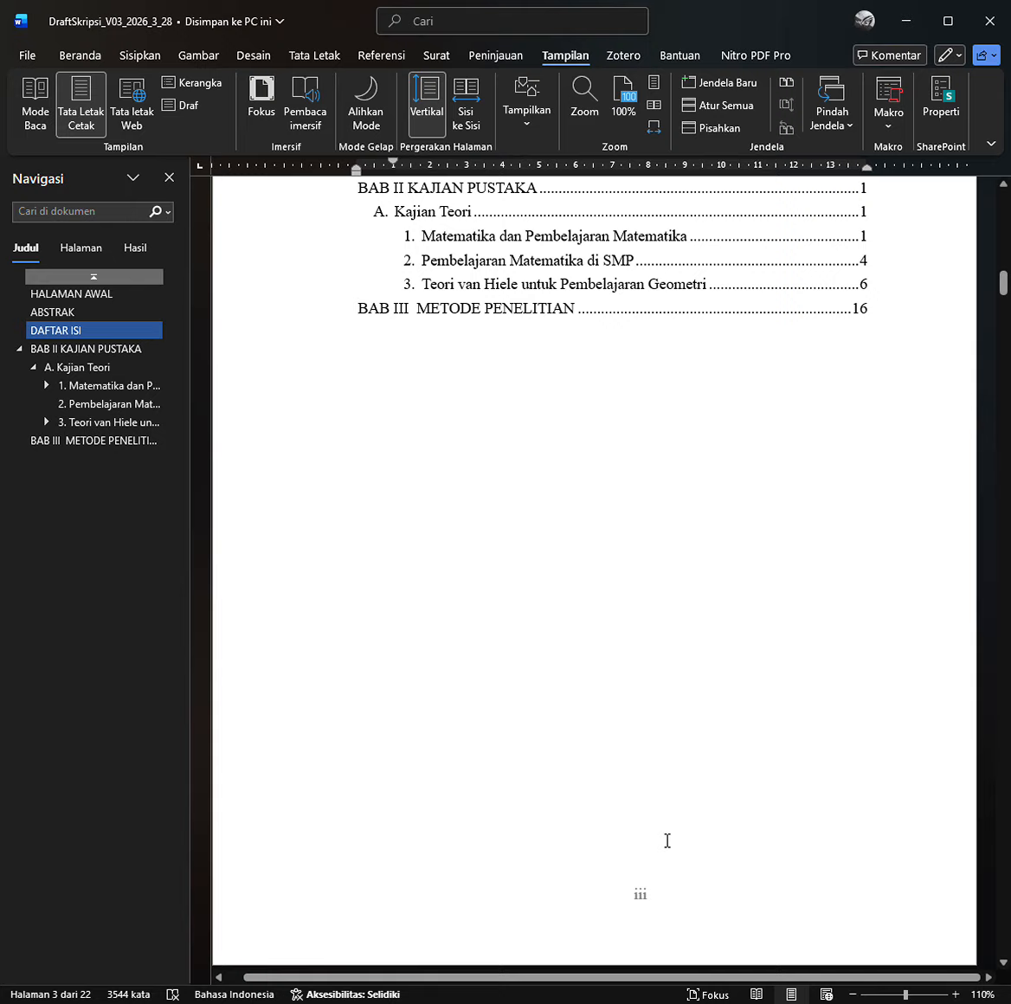
pyautogui.scroll(-10, 666, 840)
pyautogui.scroll(-5, 667, 840)
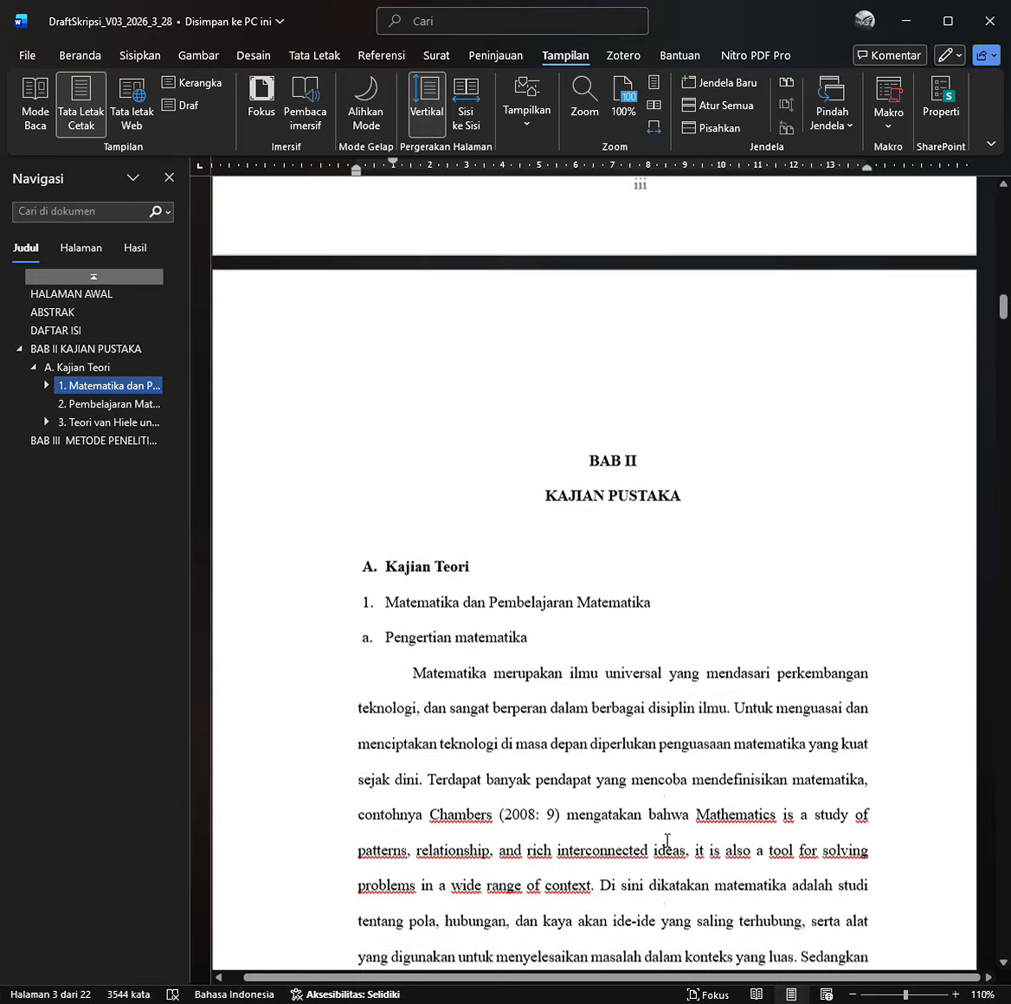
# Examine the page number format and placement on the first page of BAB II KAJIAN PUSTAKA and on its following pages.
pyautogui.scroll(-5, 667, 839)
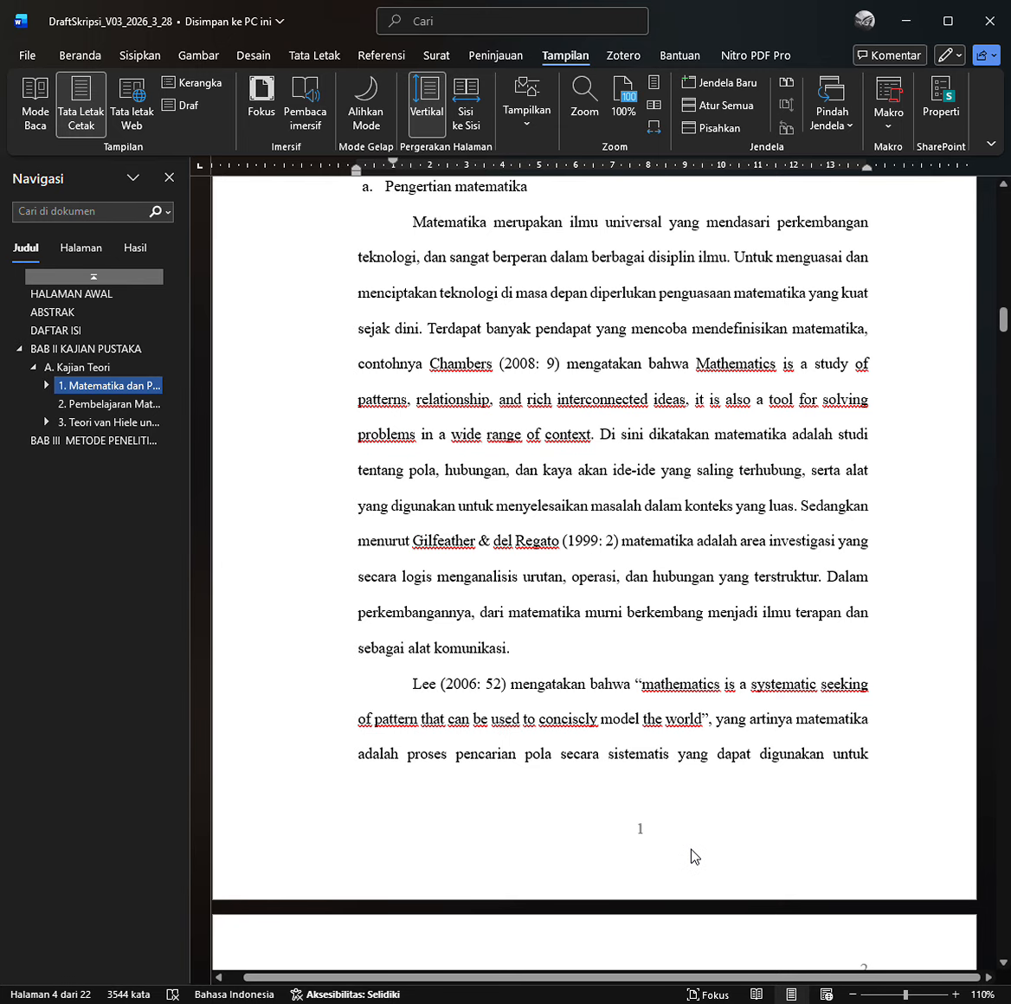
pyautogui.scroll(-3, 691, 856)
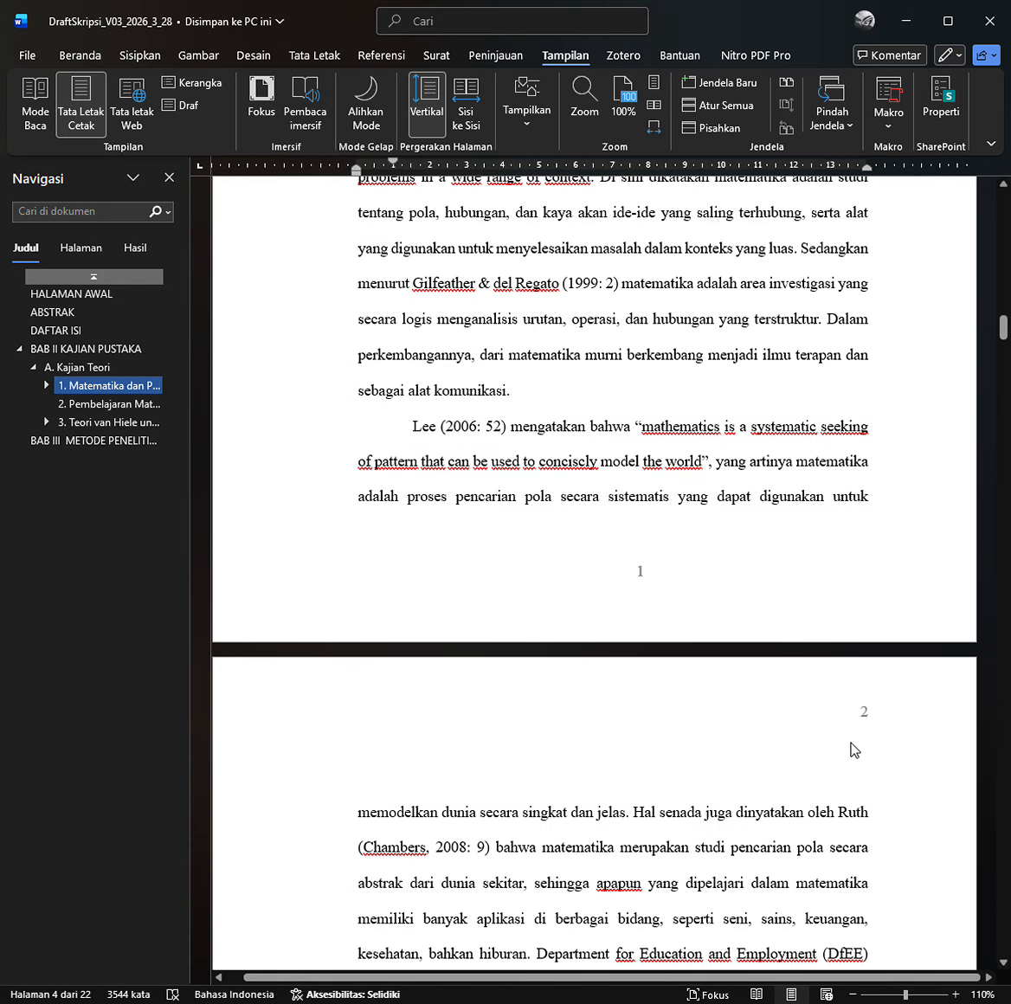
pyautogui.scroll(-13, 868, 755)
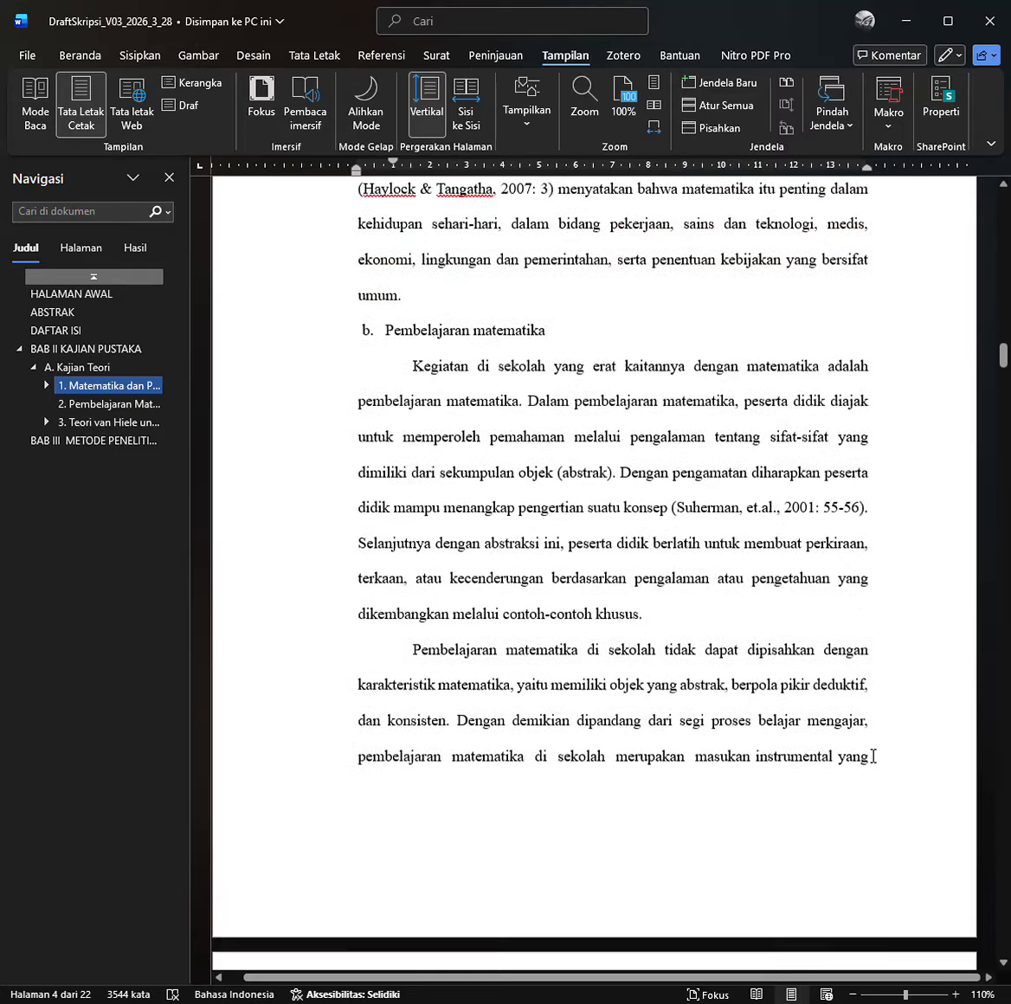
pyautogui.scroll(-8, 796, 774)
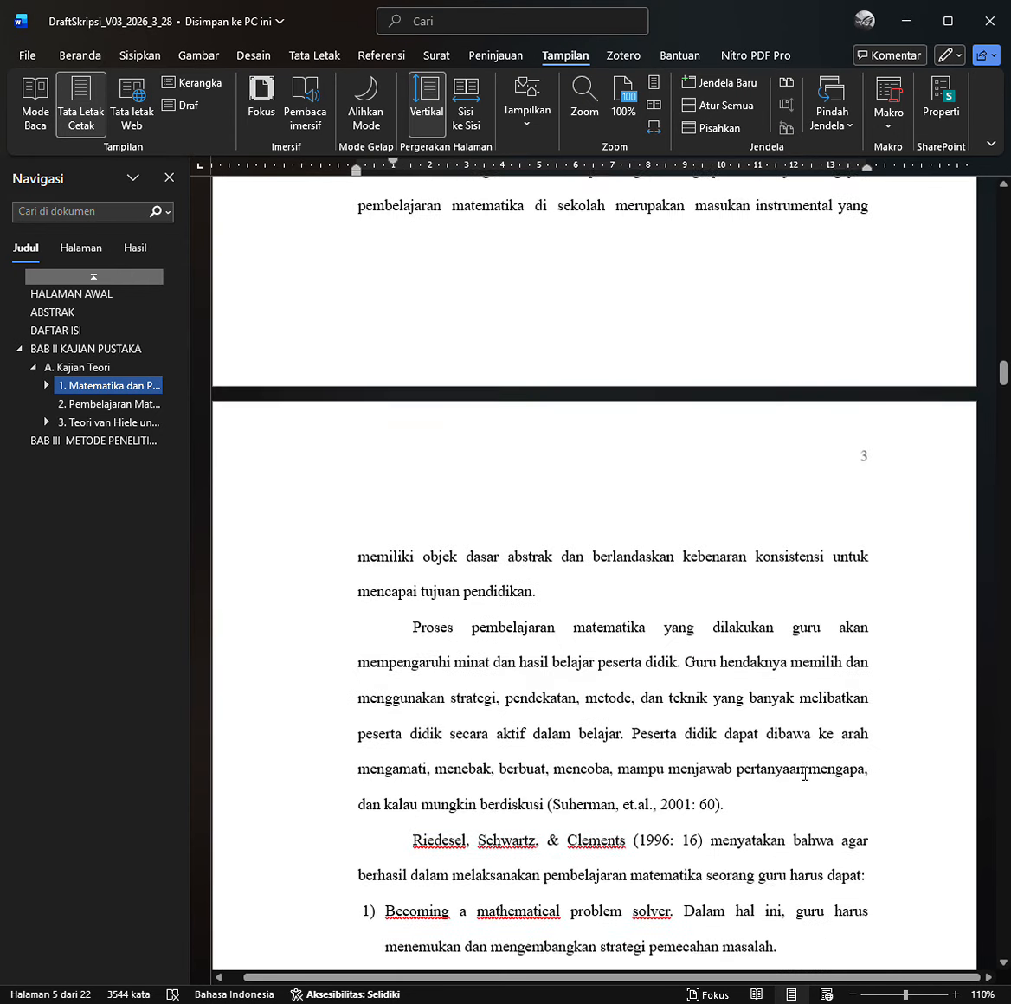
pyautogui.scroll(-5, 805, 773)
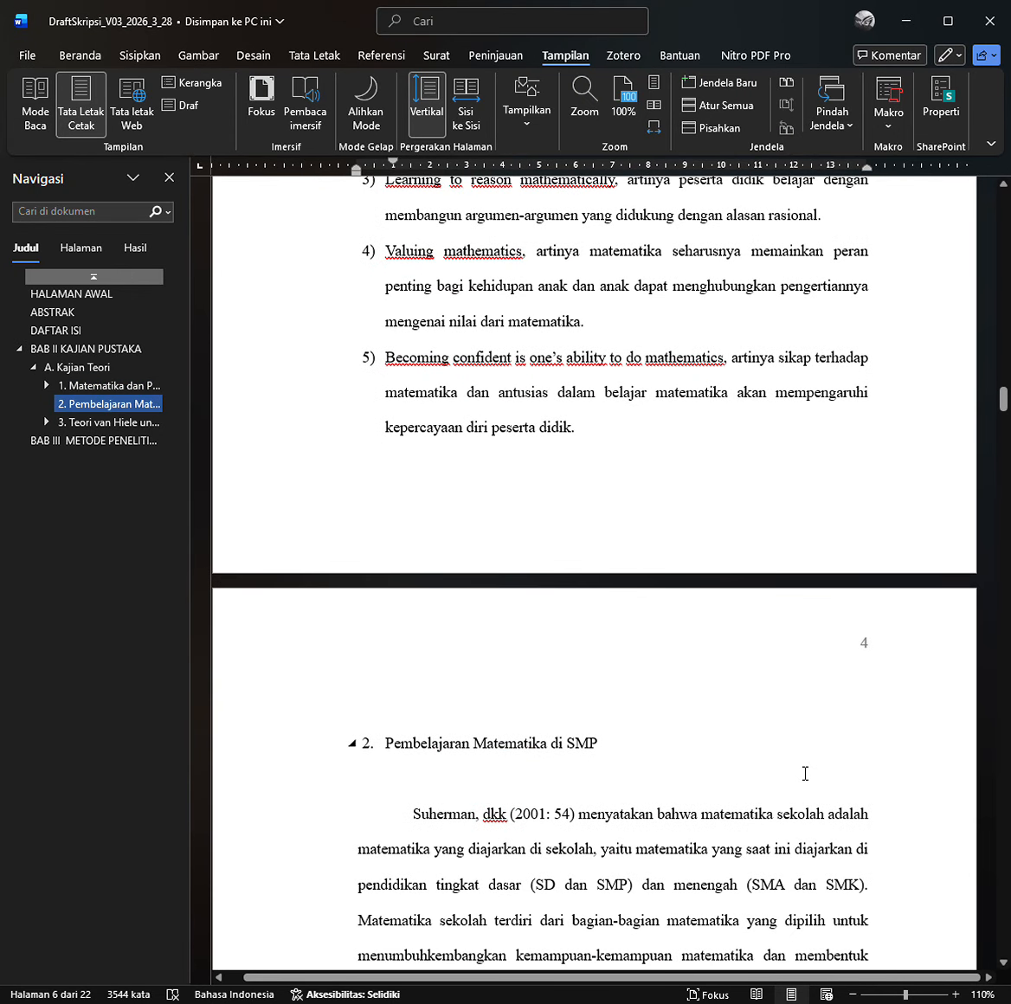
pyautogui.scroll(-3, 805, 774)
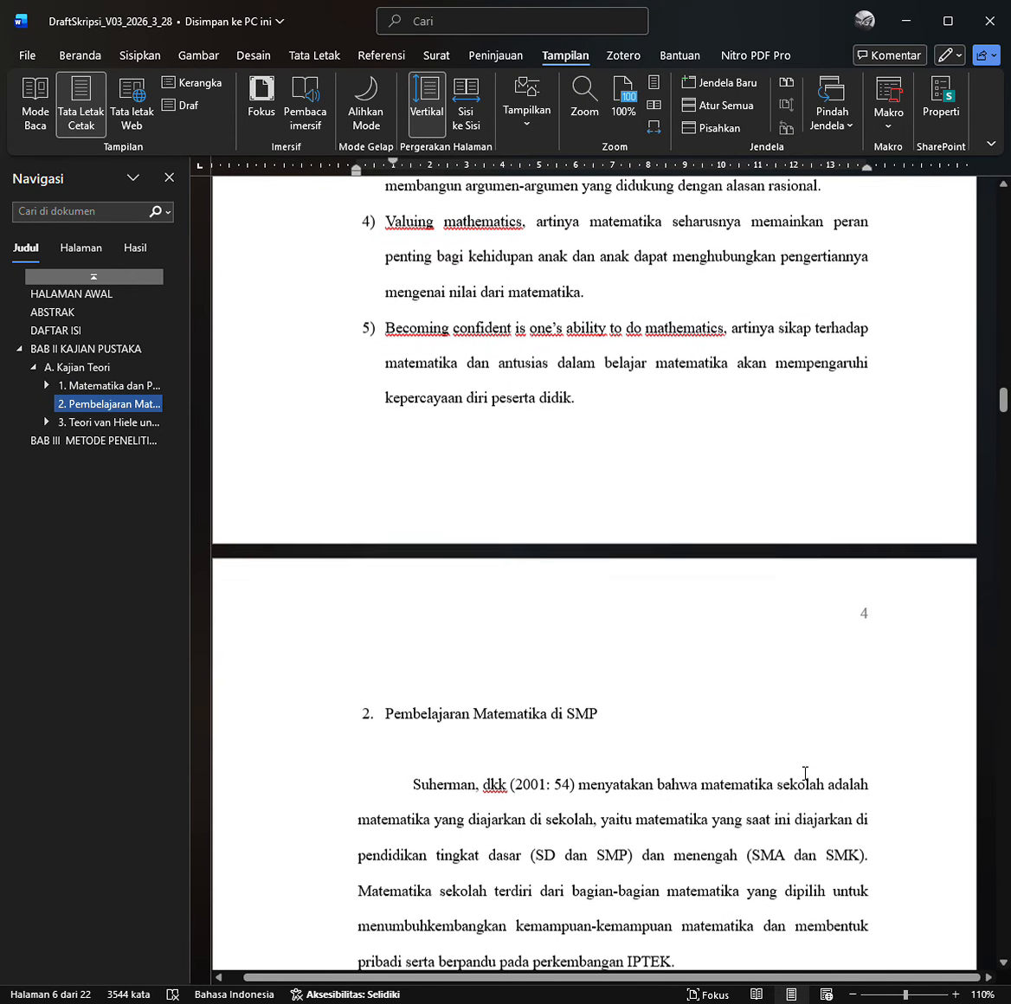
pyautogui.scroll(-12, 805, 774)
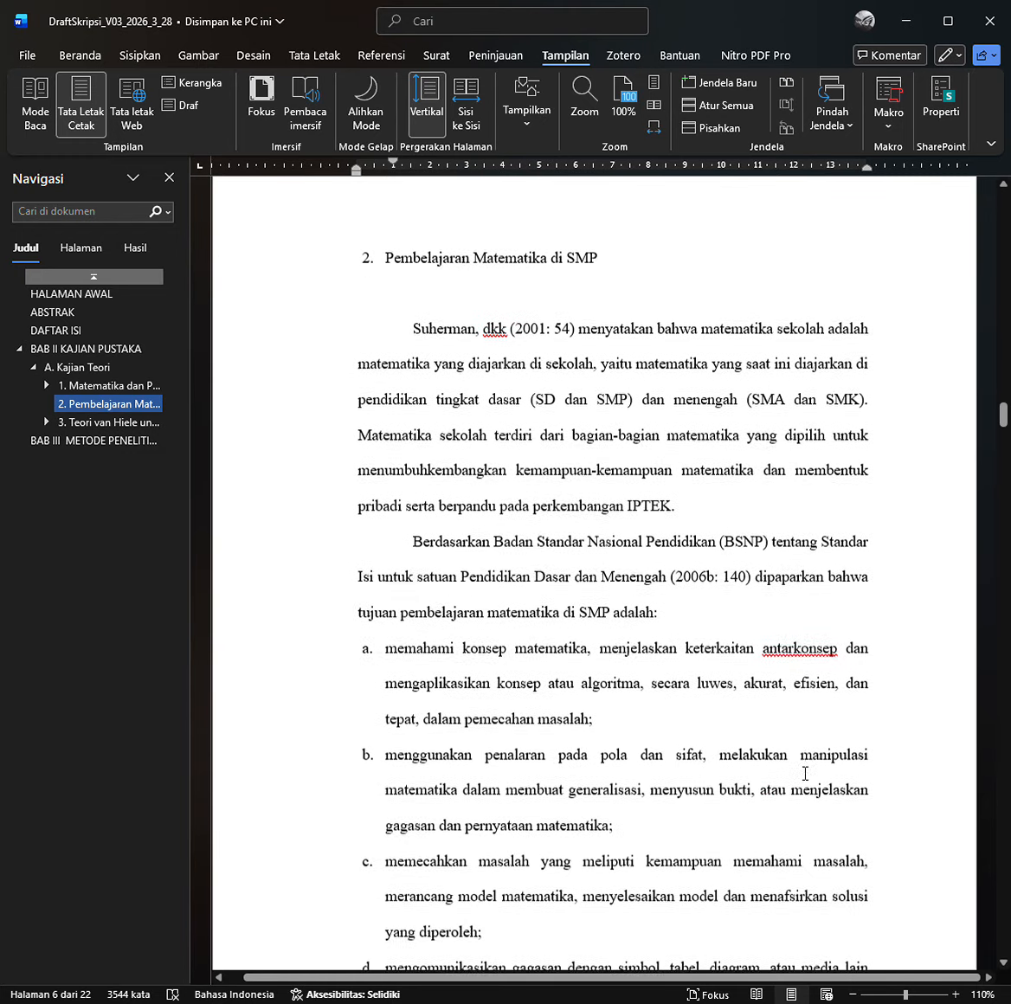
pyautogui.scroll(-20, 805, 774)
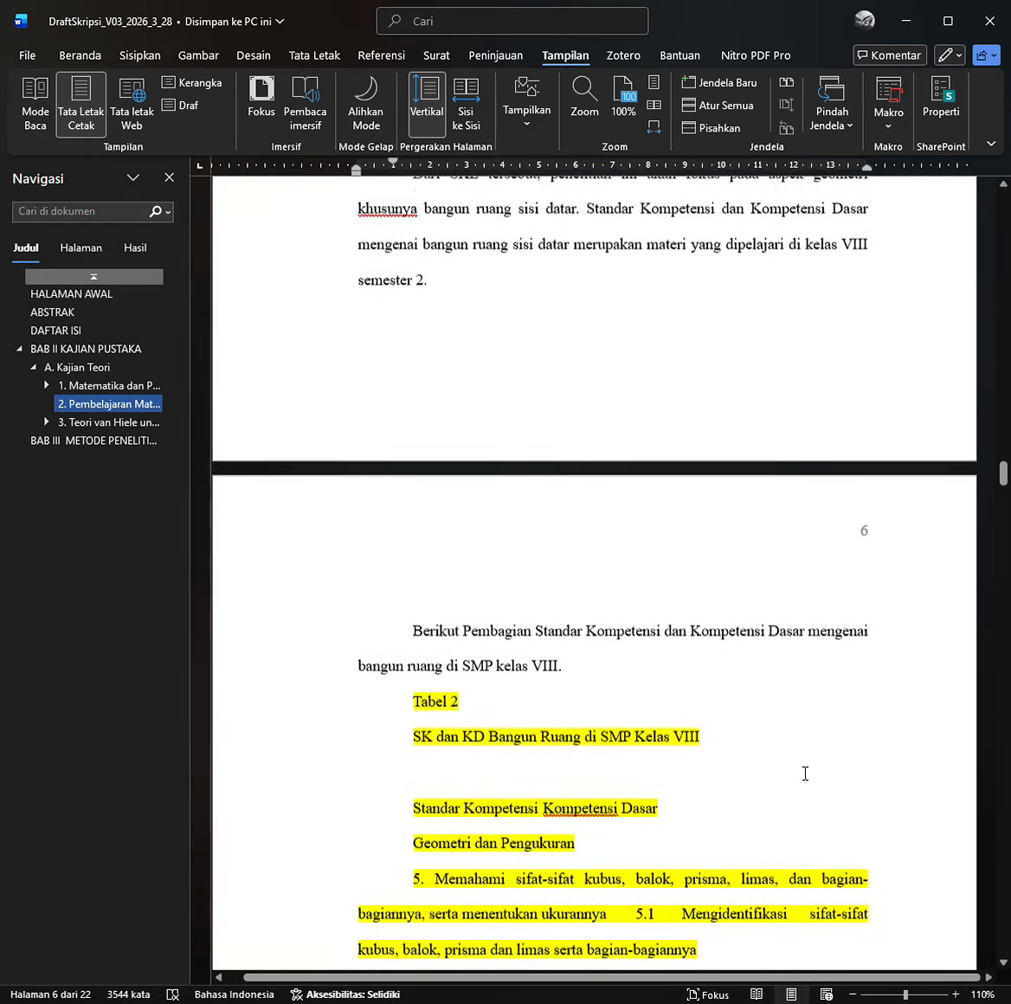
pyautogui.scroll(-20, 806, 774)
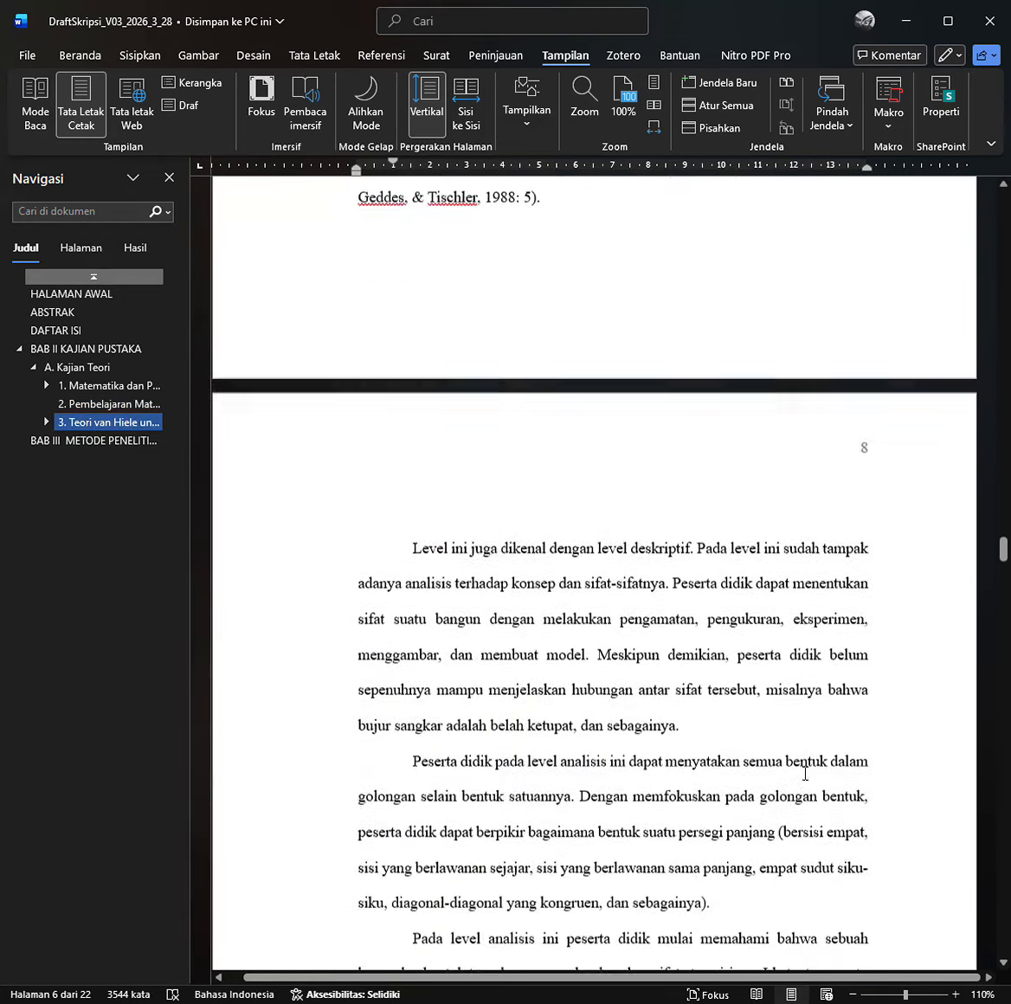
pyautogui.click(468, 411)
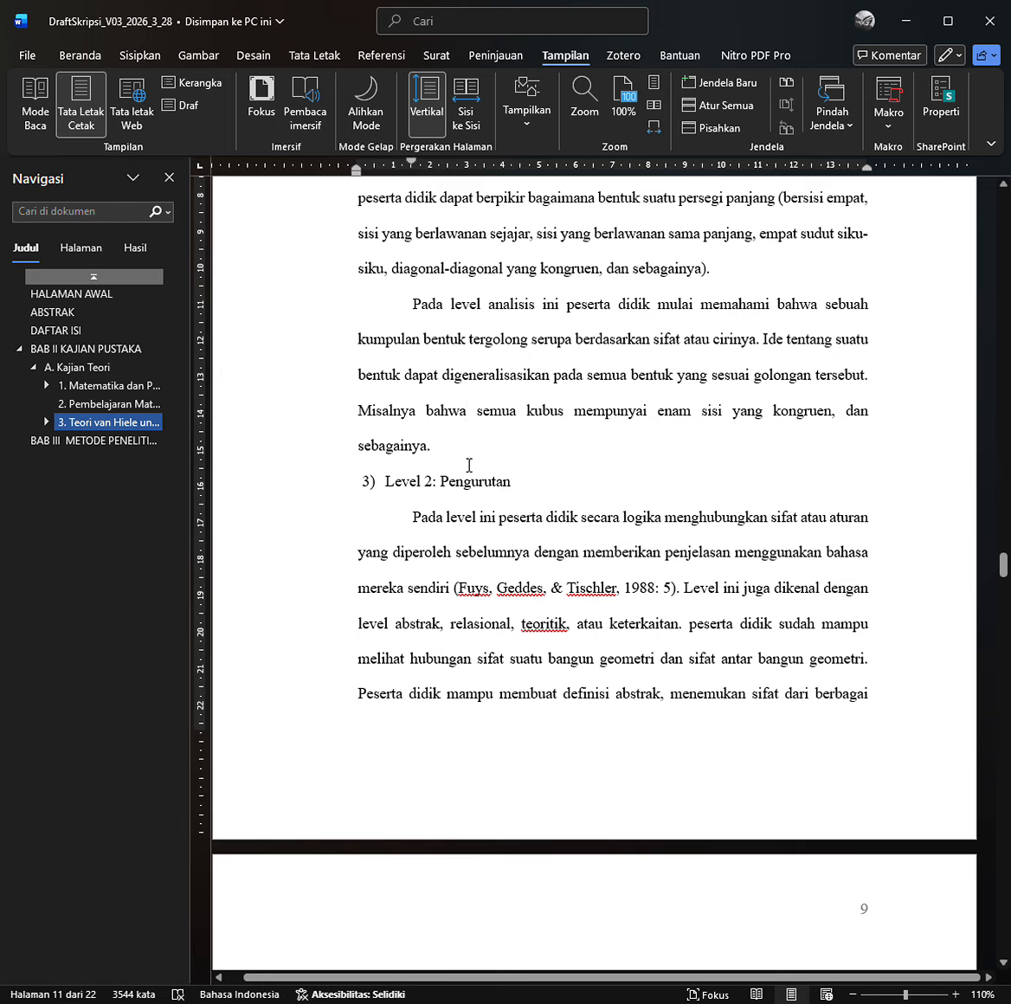
pyautogui.click(468, 465)
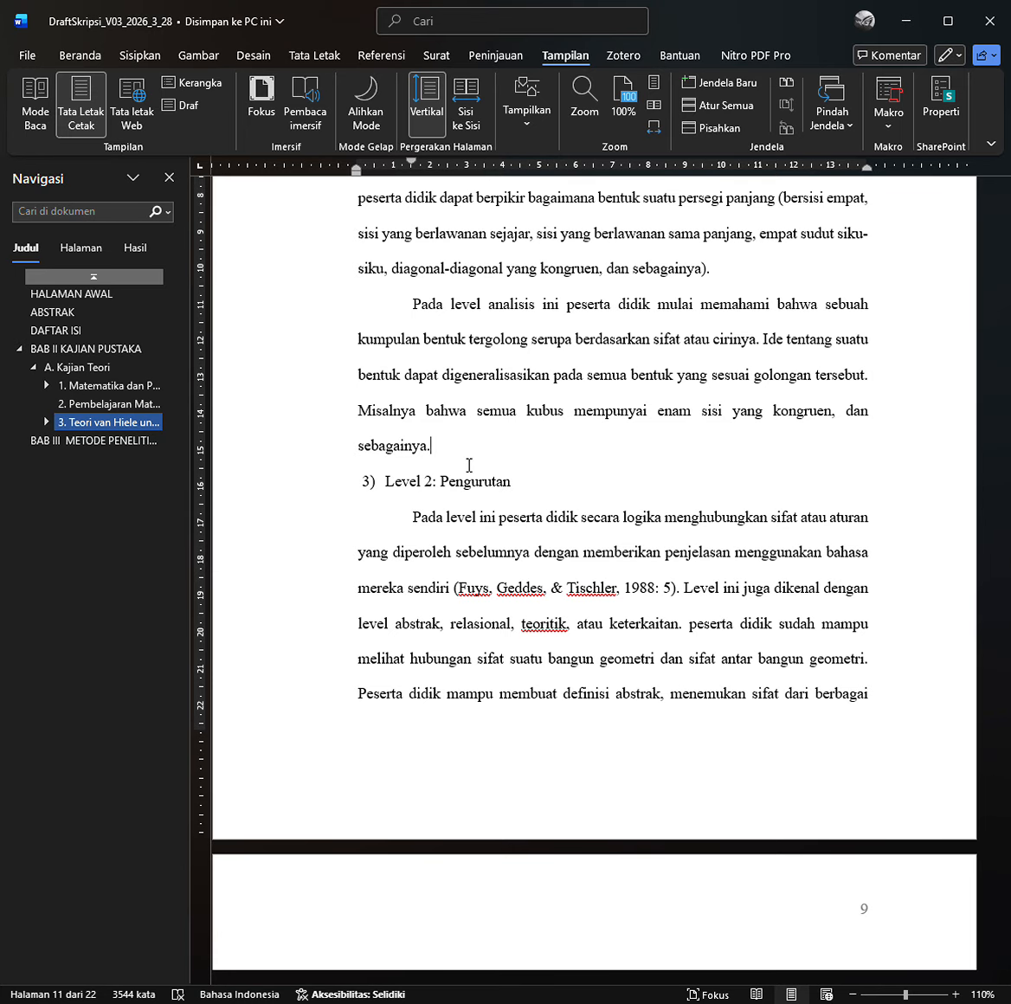
pyautogui.scroll(-6, 468, 465)
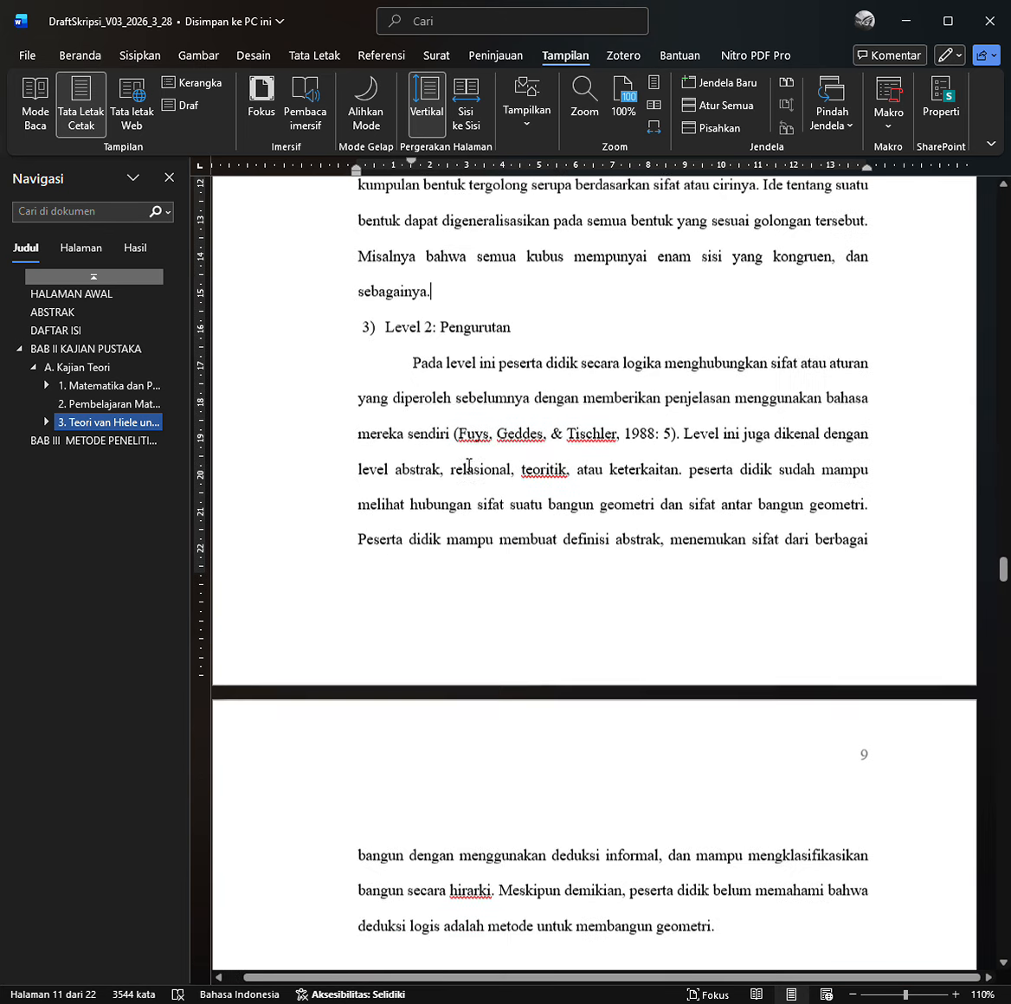
pyautogui.scroll(-12, 469, 465)
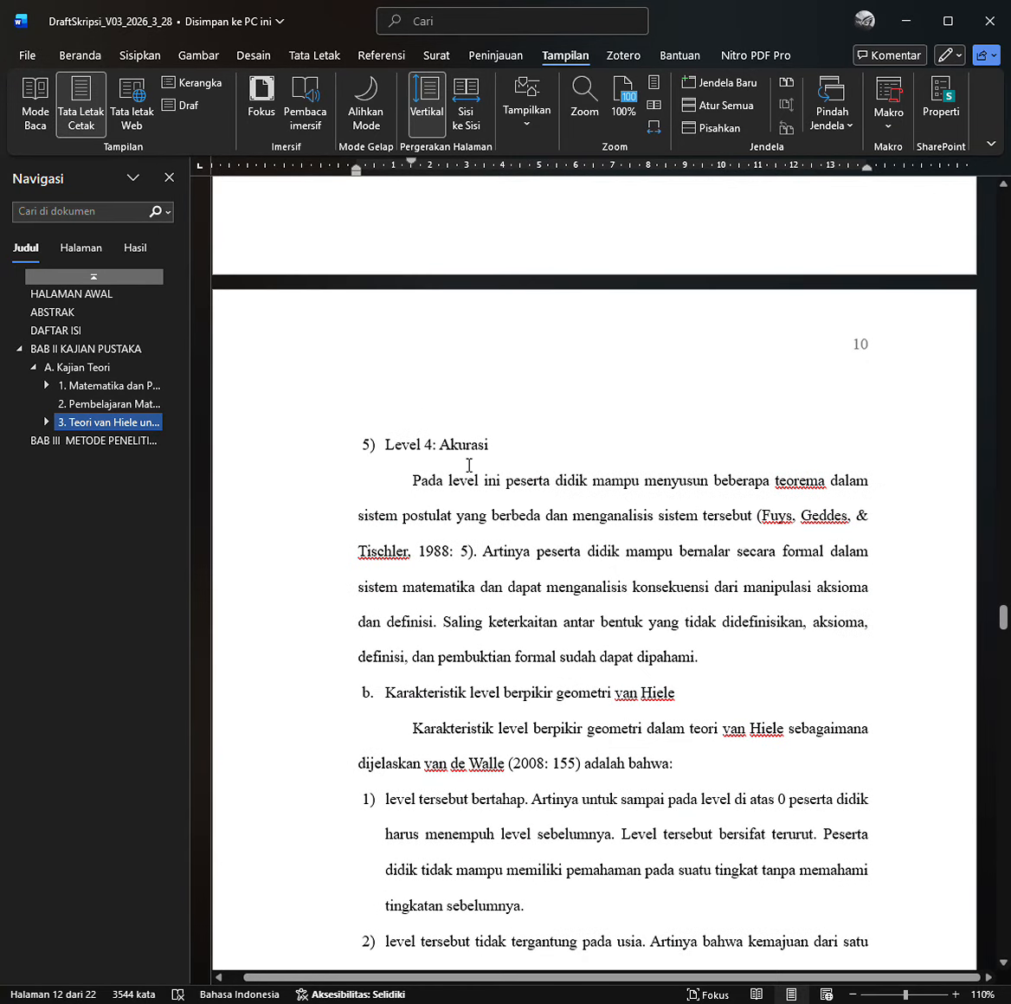
# Return to the DAFTAR ISI heading and examine the page numbers listed for each entry in the table of contents.
pyautogui.scroll(12, 469, 465)
pyautogui.scroll(20, 468, 464)
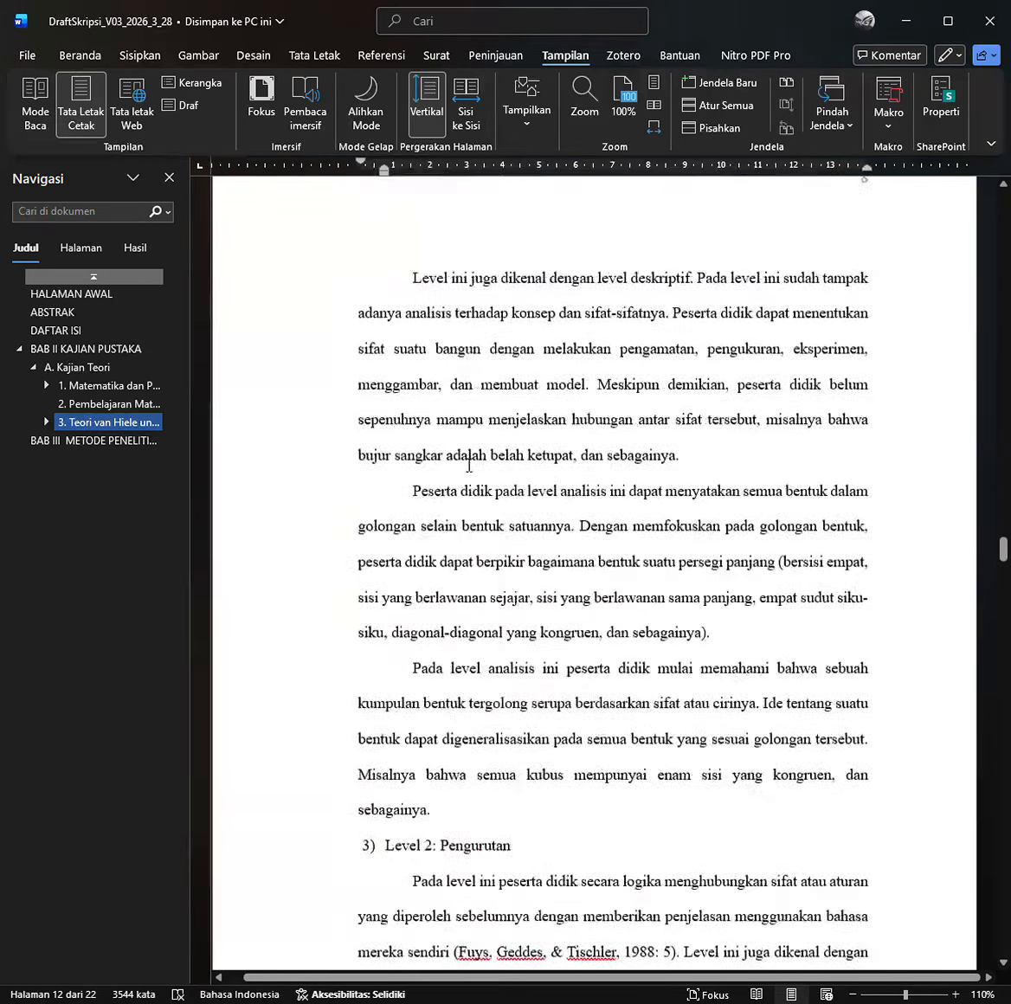
pyautogui.scroll(13, 469, 464)
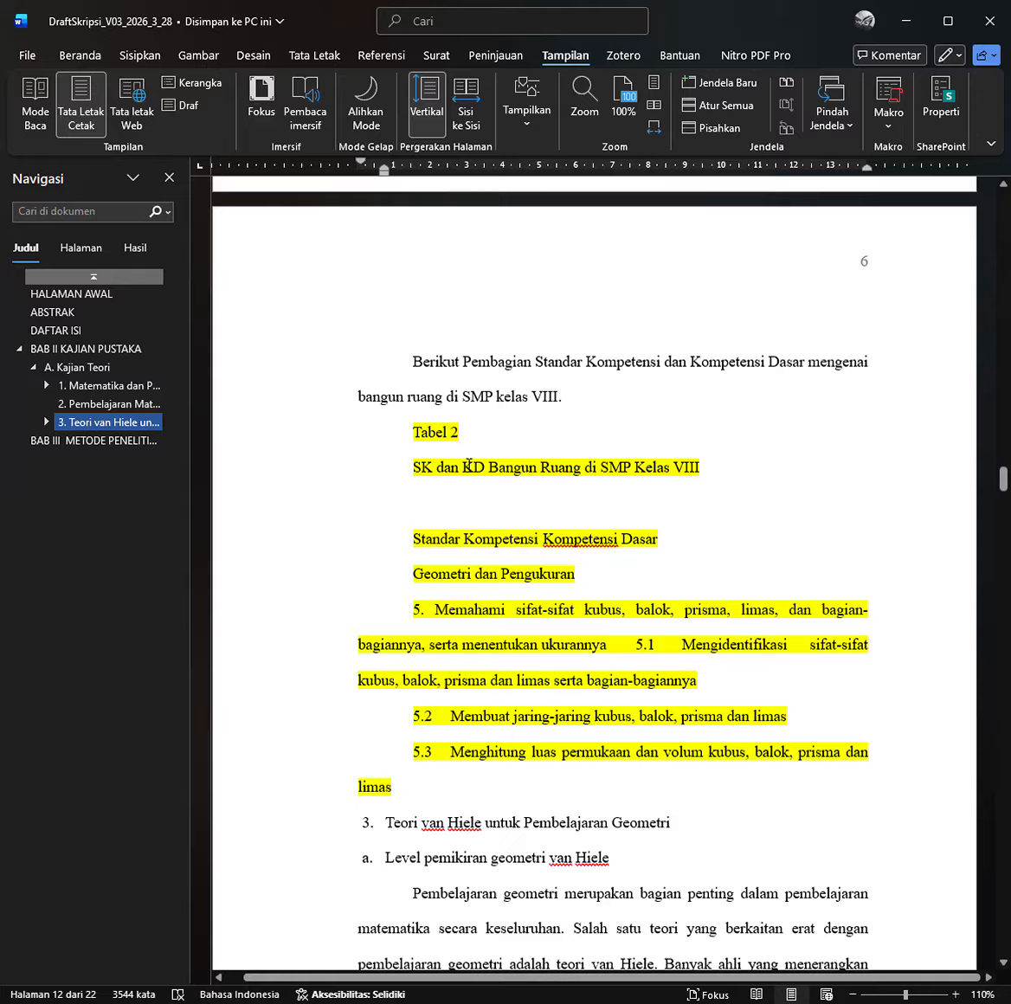
pyautogui.scroll(10, 469, 465)
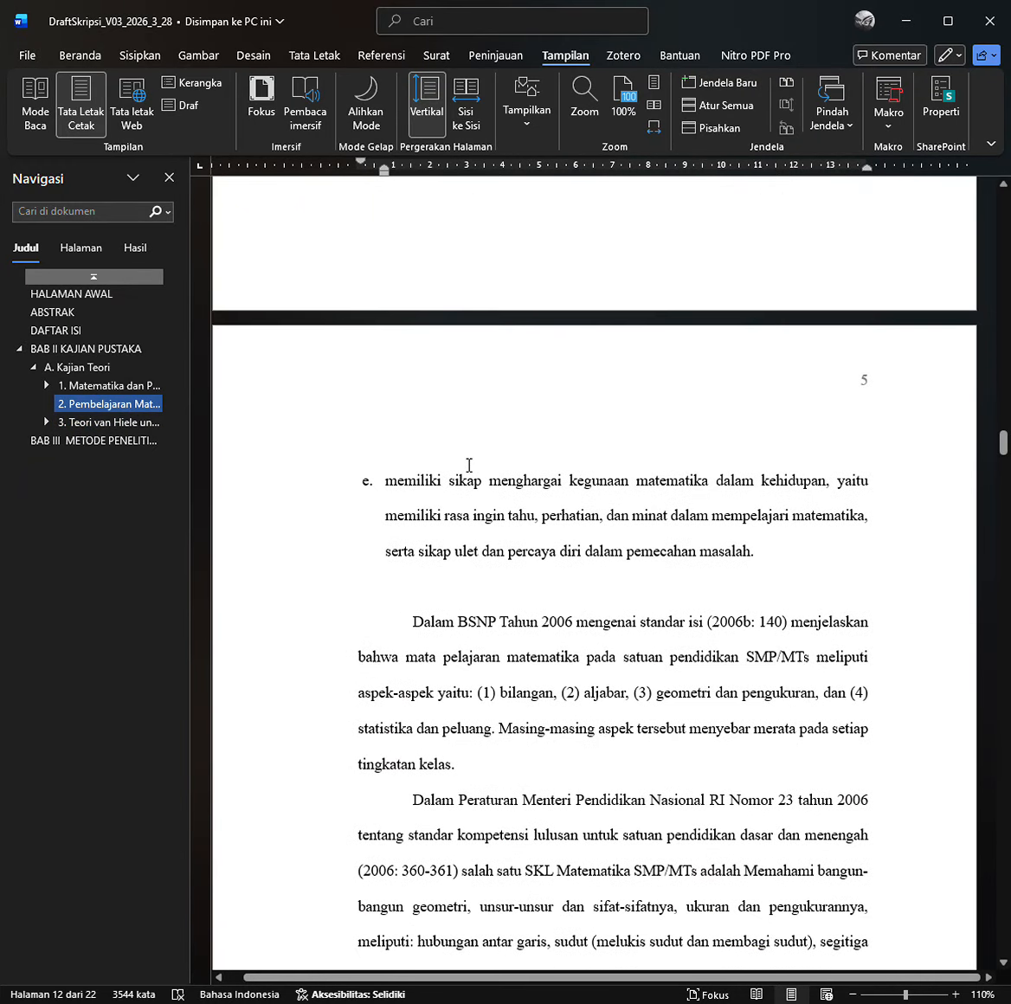
pyautogui.scroll(20, 468, 465)
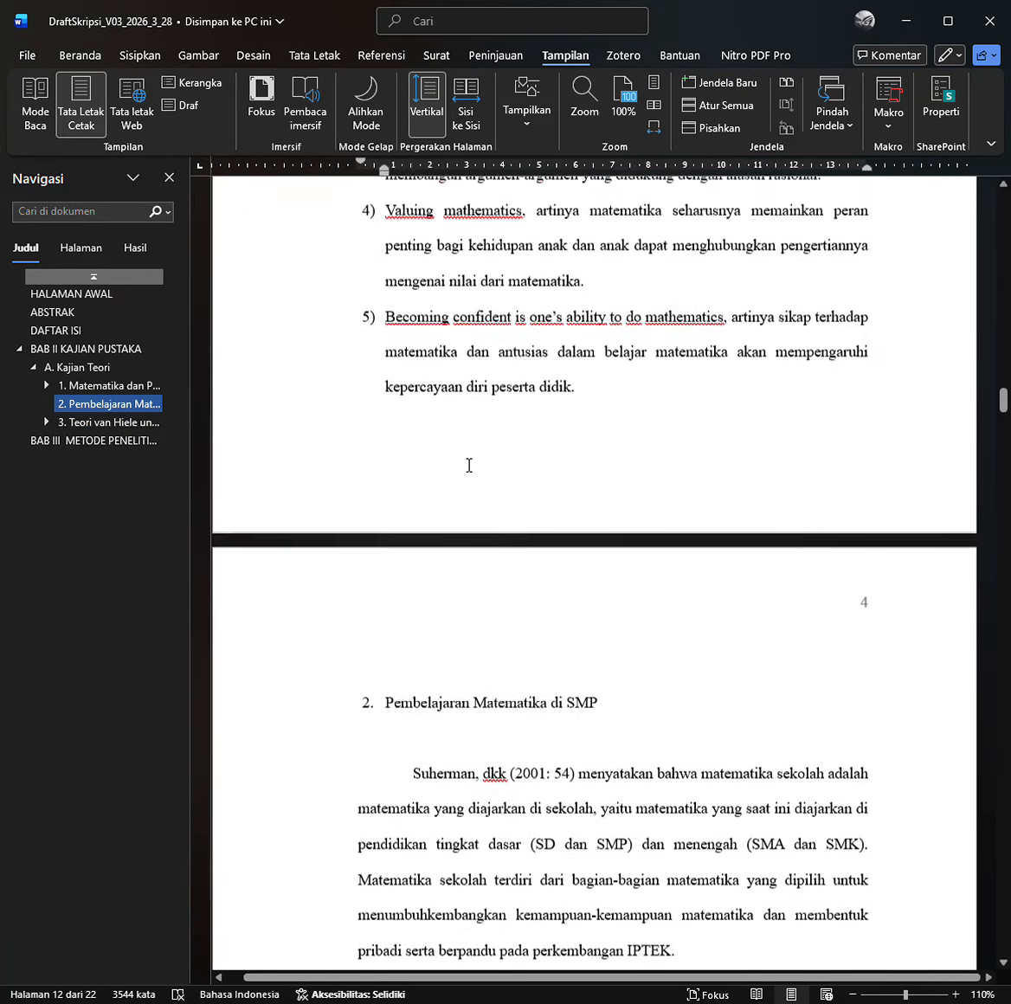
pyautogui.scroll(9, 468, 465)
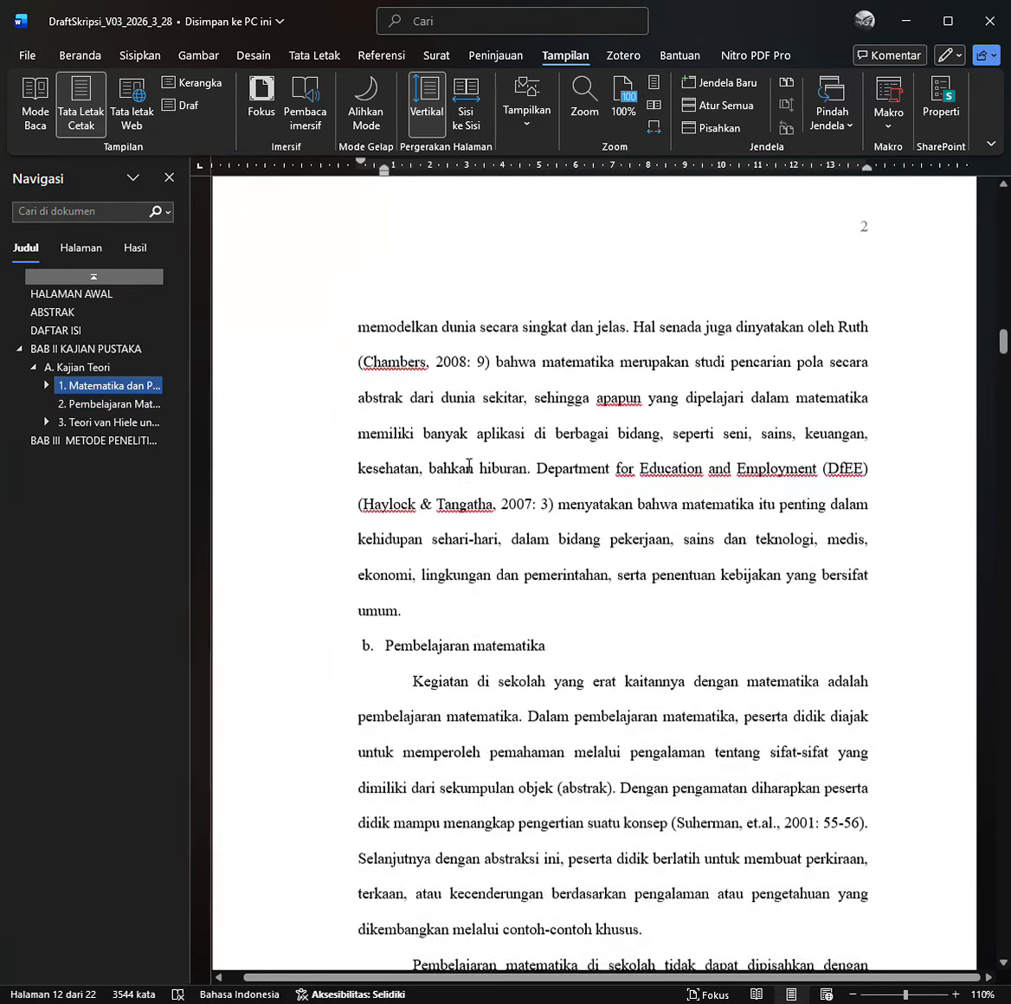
pyautogui.click(100, 335)
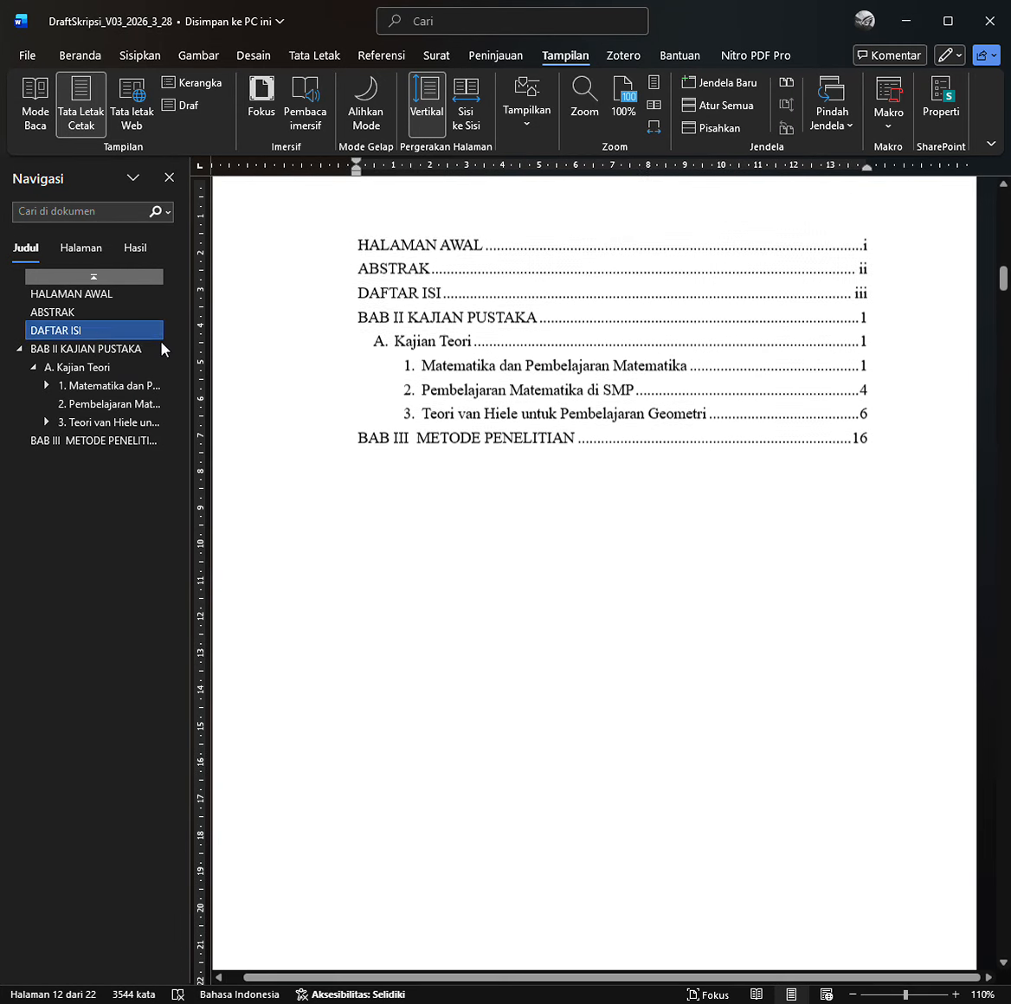
pyautogui.moveTo(918, 424); pyautogui.dragTo(896, 269)
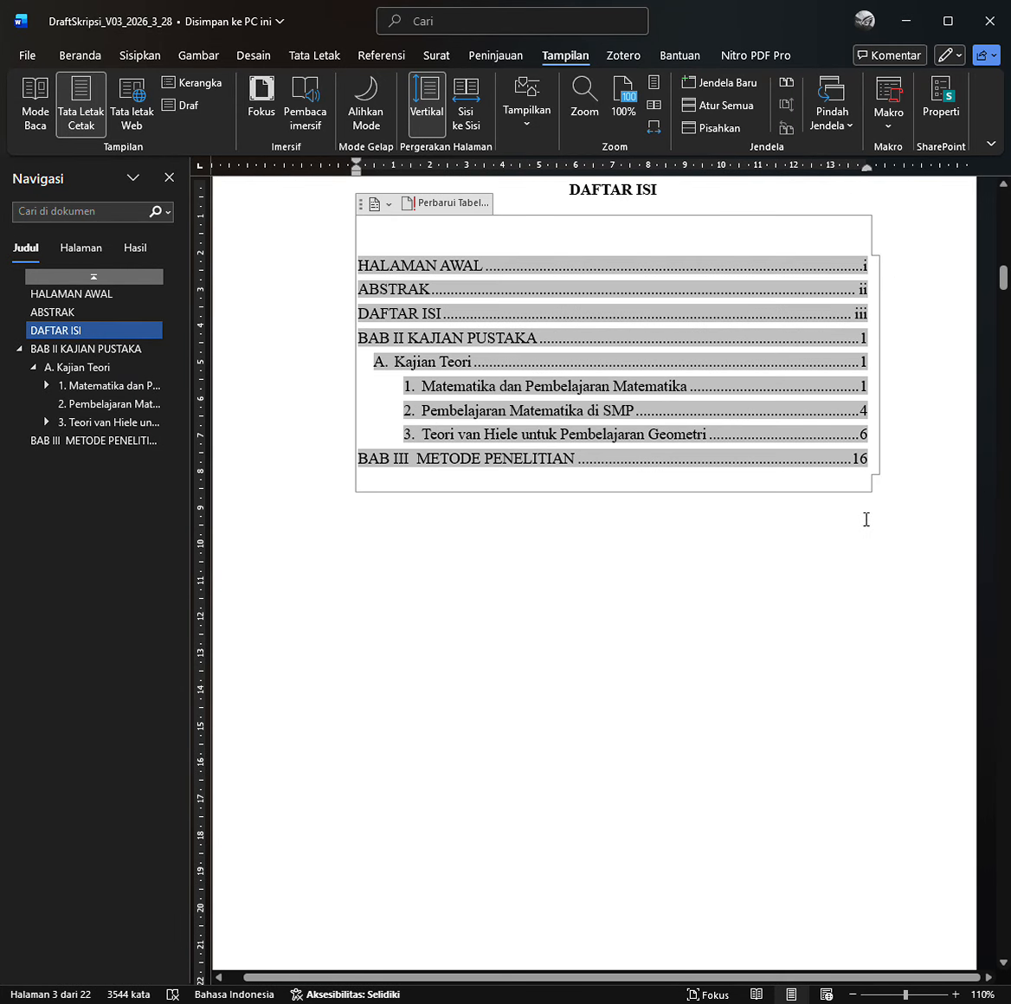
pyautogui.click(585, 519)
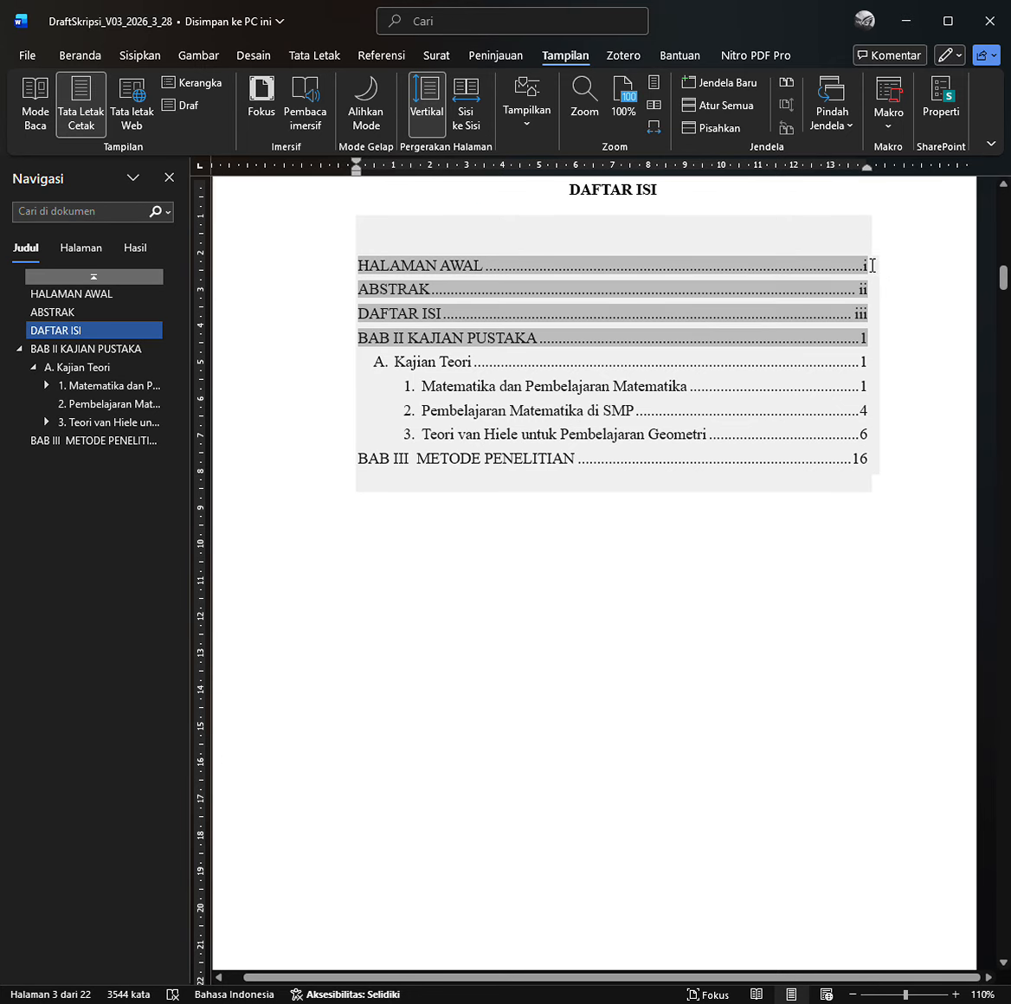
pyautogui.click(916, 290)
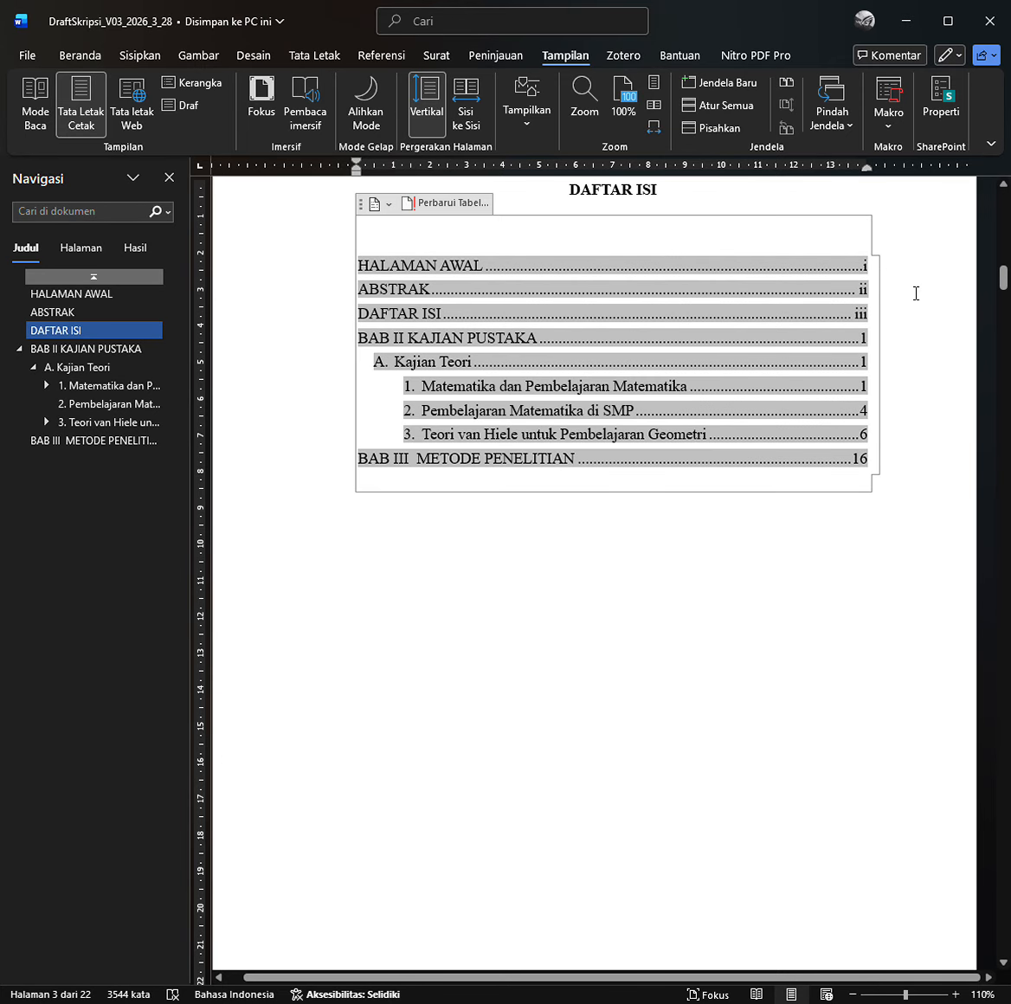
pyautogui.click(480, 557)
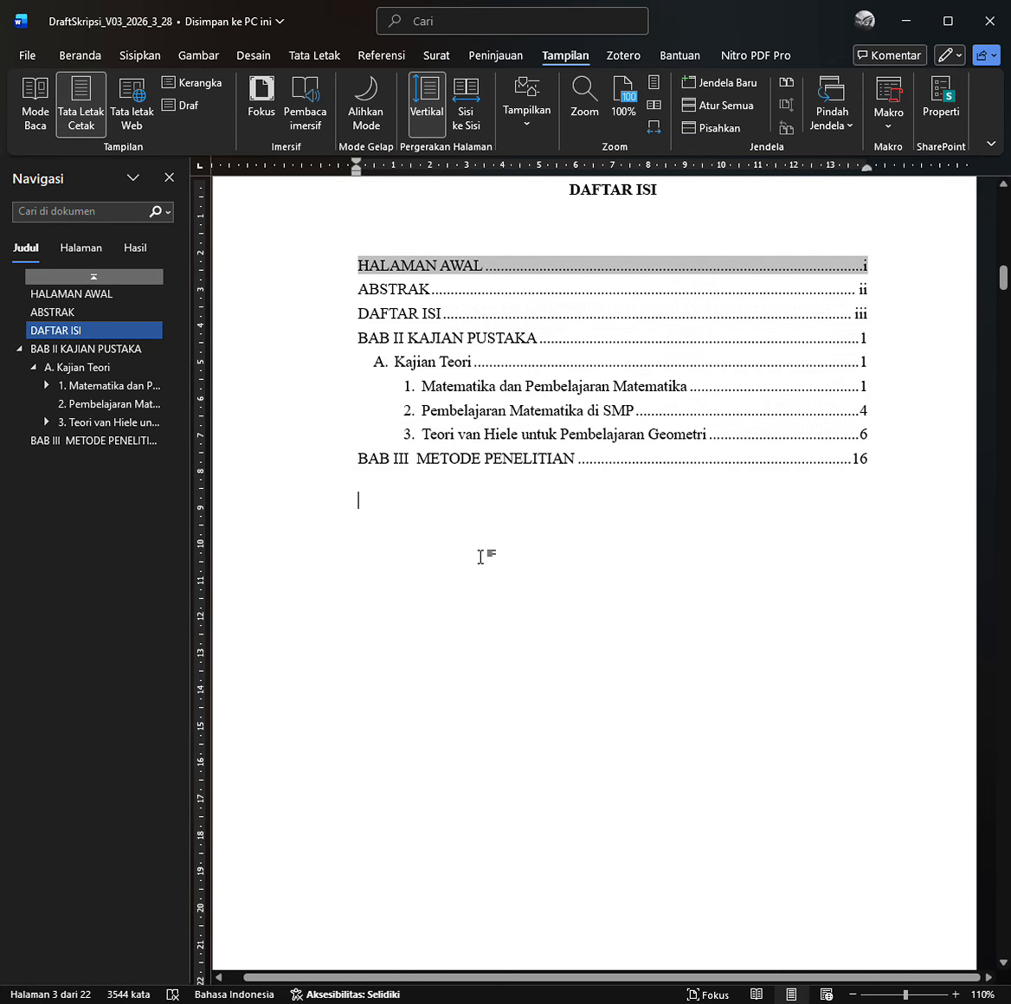
pyautogui.scroll(1, 481, 556)
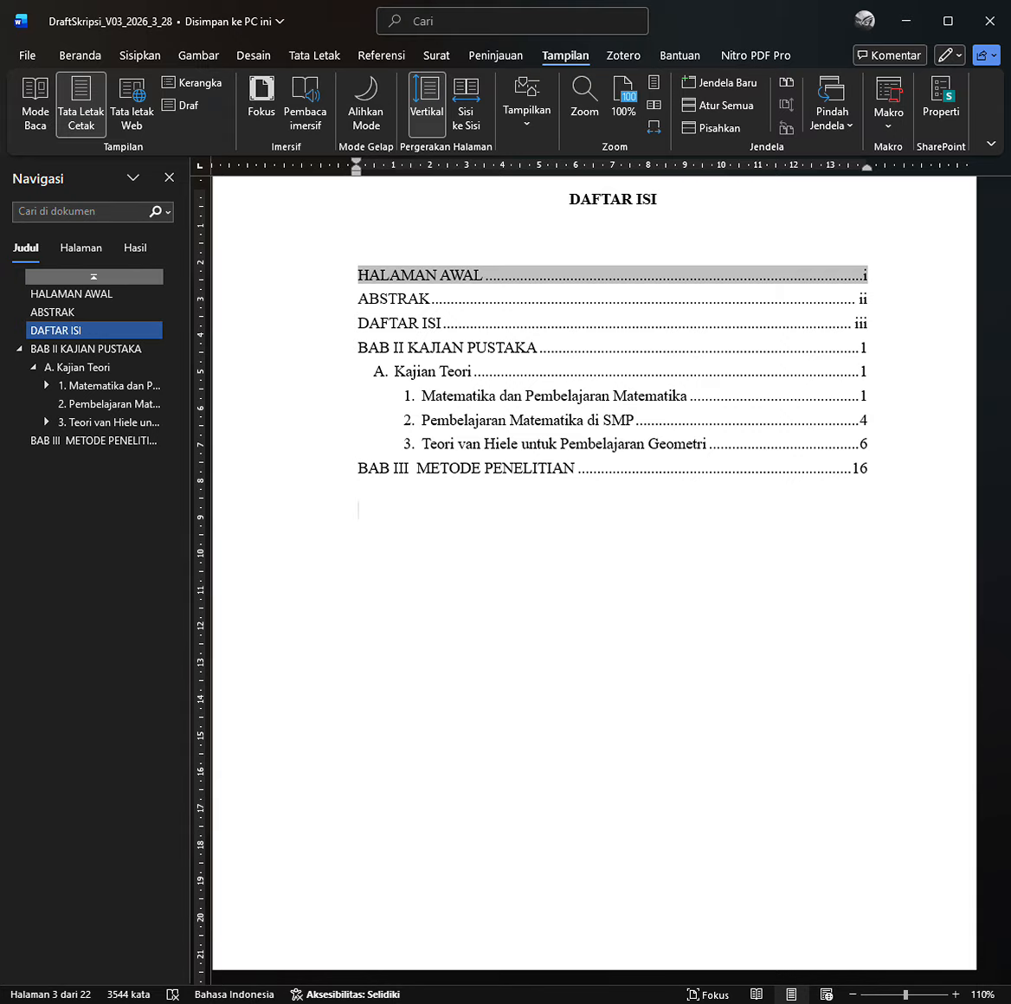
pyautogui.click(341, 1002)
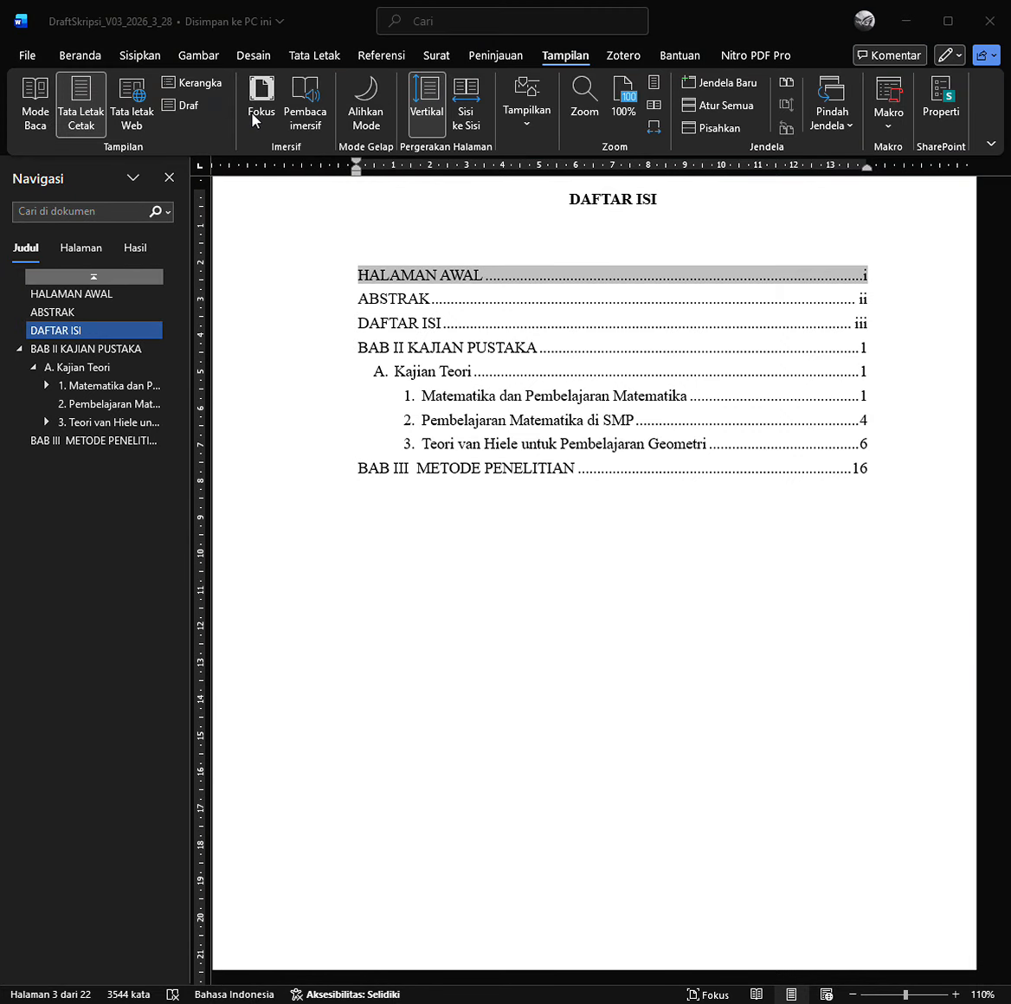
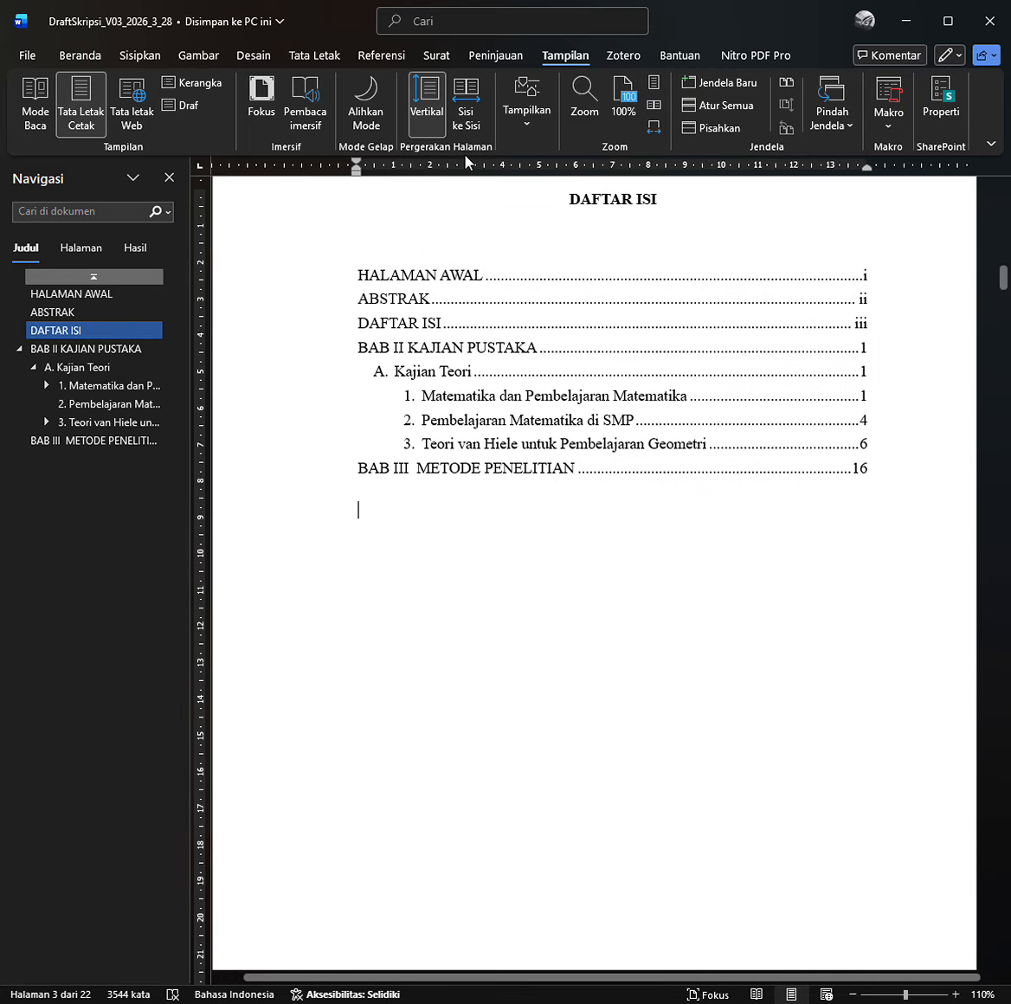
pyautogui.click(496, 56)
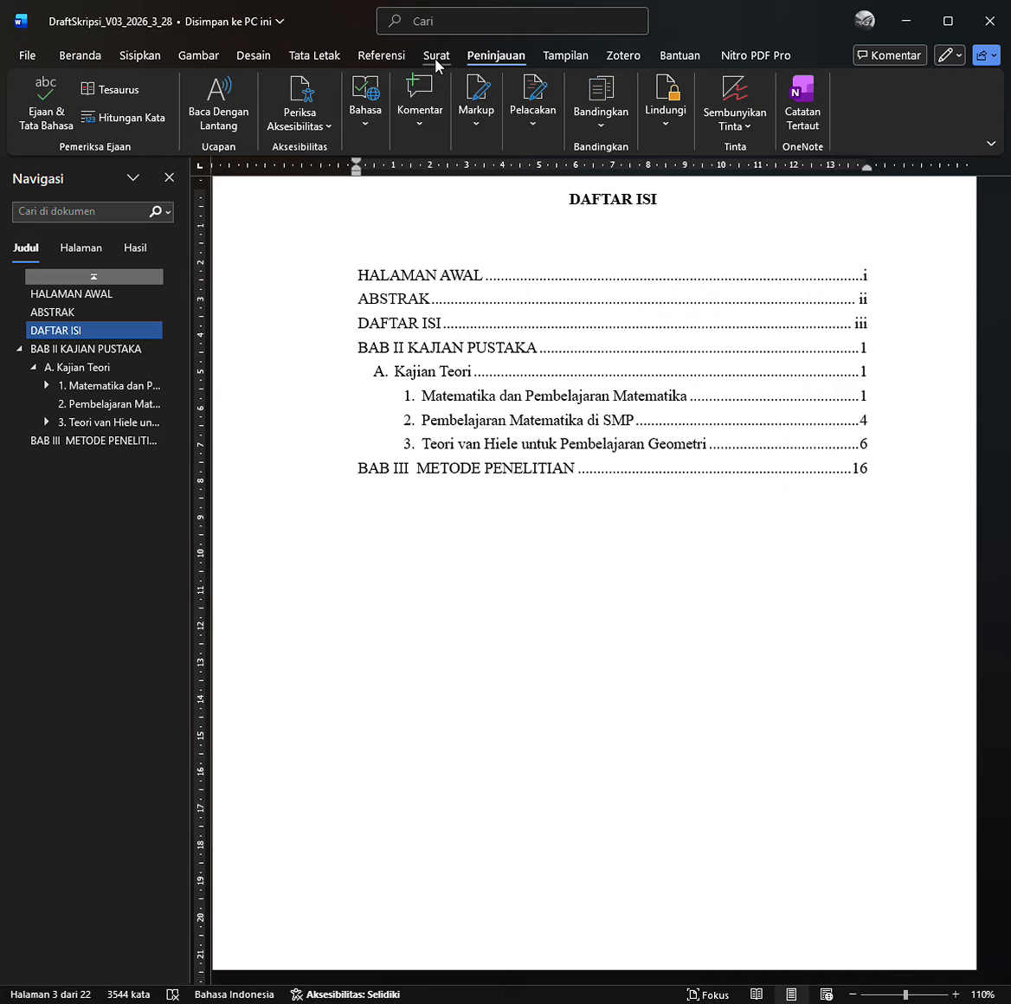
pyautogui.click(401, 57)
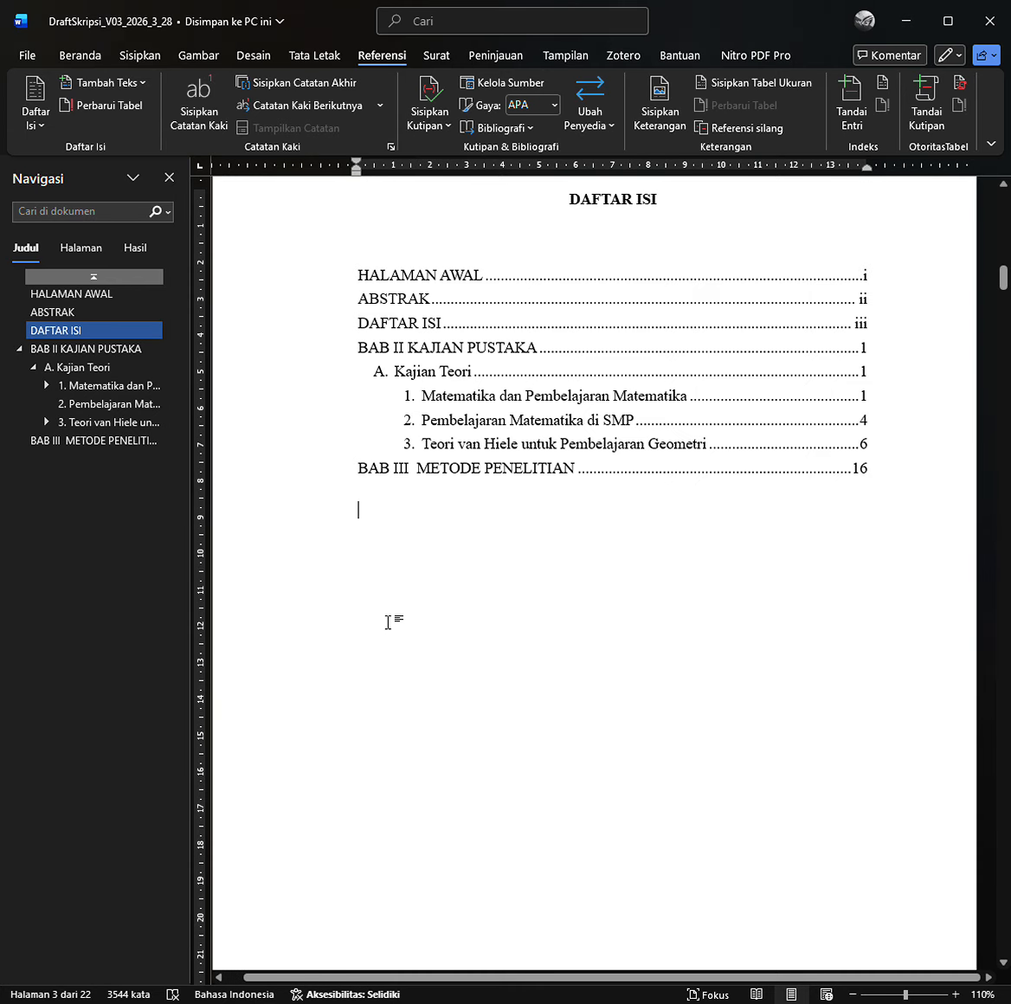
# Go to BAB III METODE PENELITIAN and look through its opening pages, checking their content and page numbers.
pyautogui.click(100, 441)
pyautogui.scroll(-15, 516, 582)
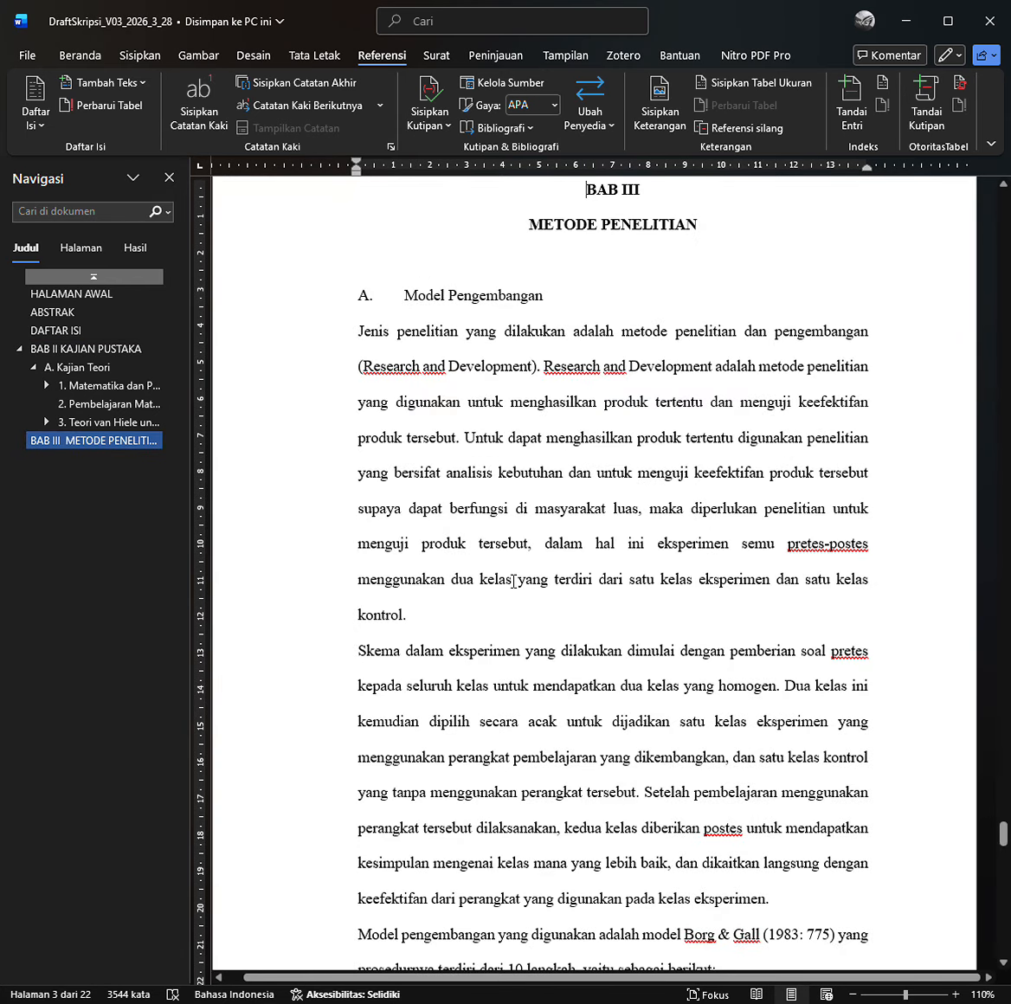
pyautogui.scroll(2, 514, 583)
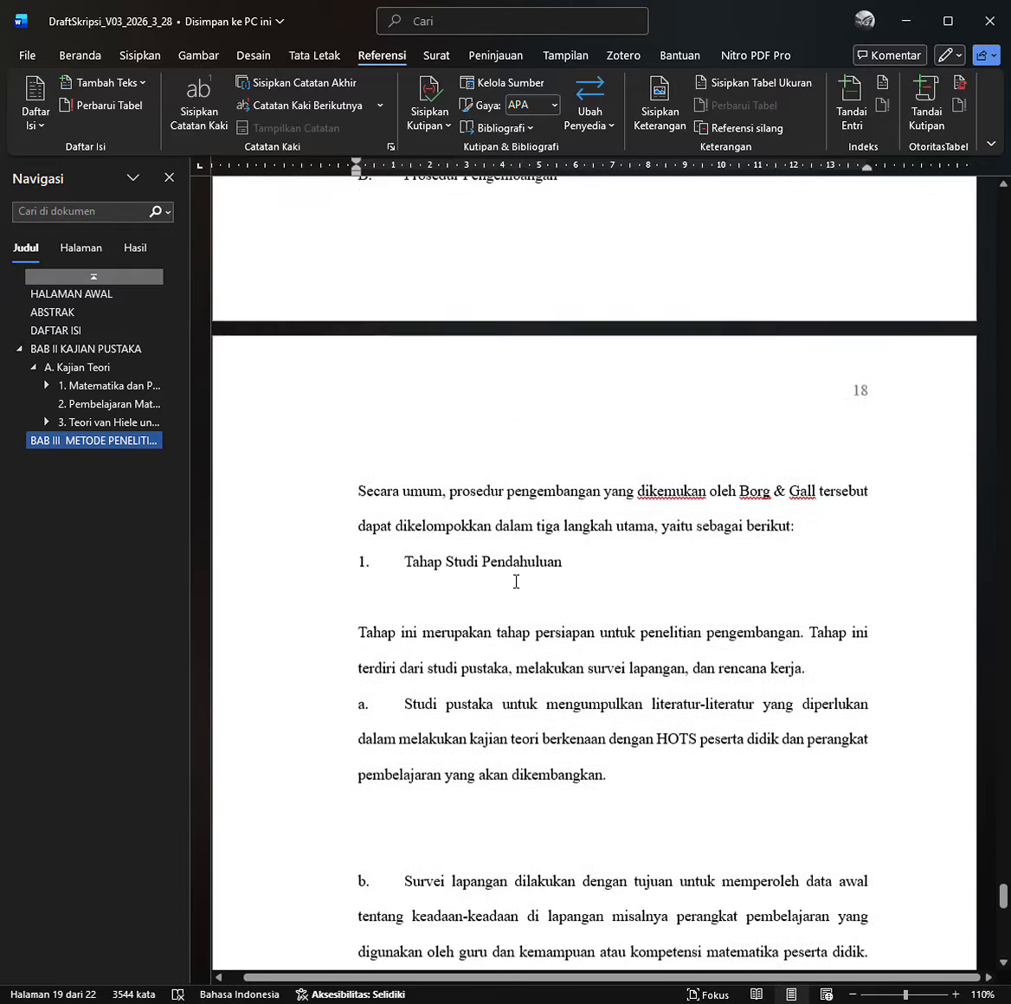
pyautogui.scroll(-12, 514, 582)
pyautogui.scroll(11, 516, 581)
pyautogui.scroll(11, 516, 582)
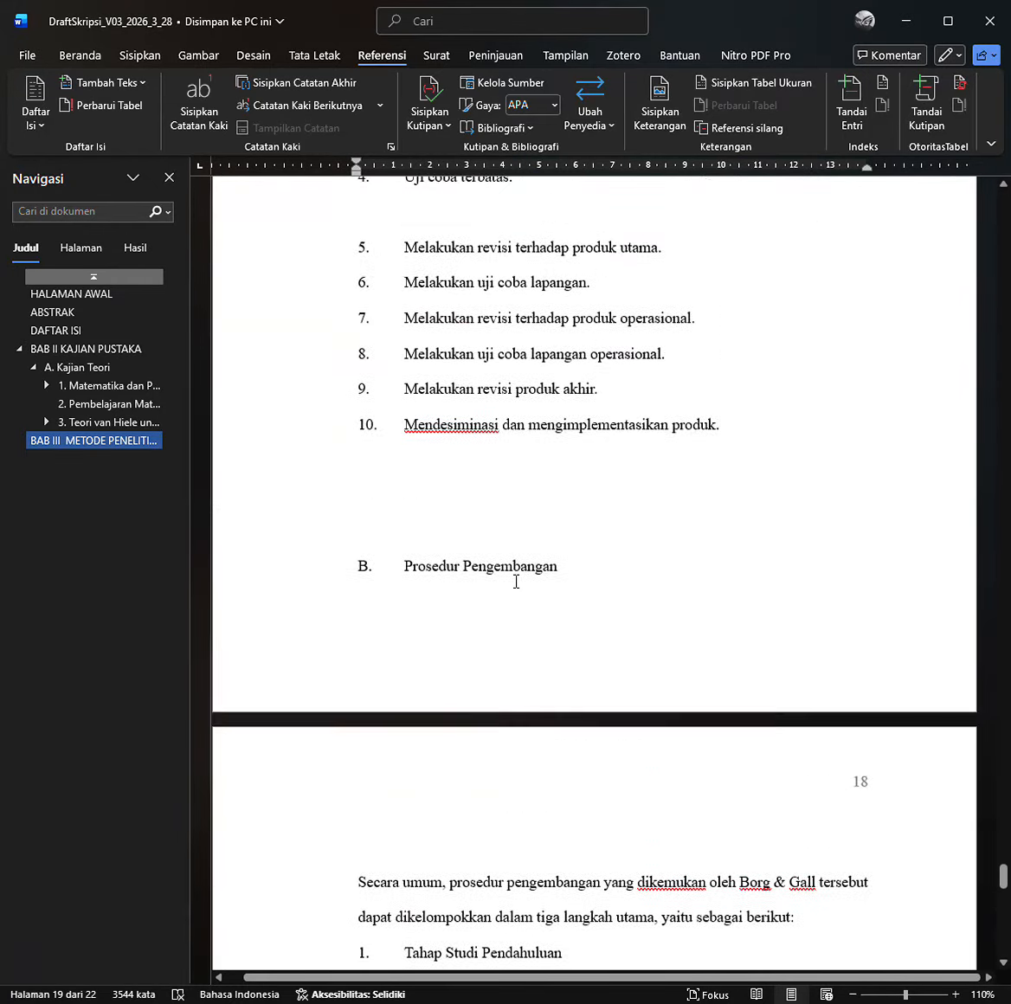
pyautogui.scroll(-2, 516, 582)
pyautogui.scroll(5, 516, 582)
pyautogui.scroll(8, 516, 581)
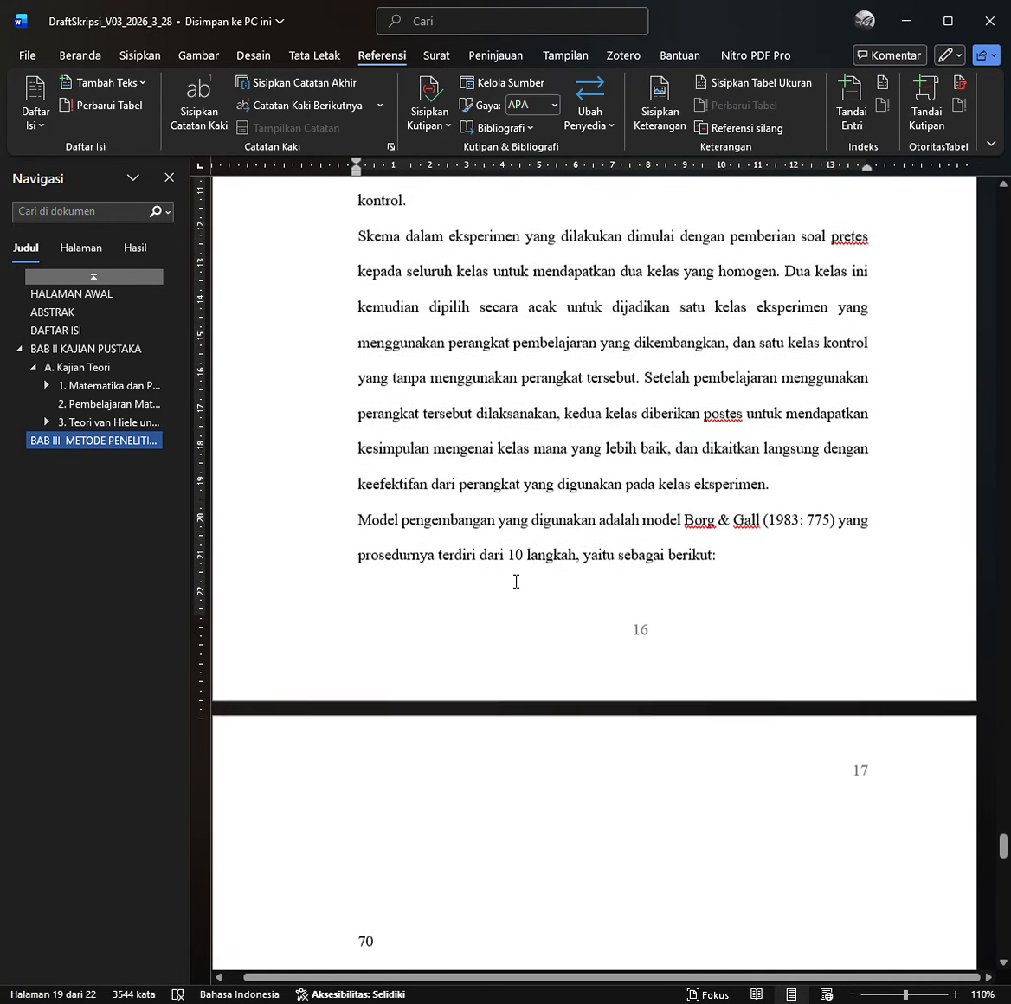
pyautogui.scroll(-12, 516, 582)
pyautogui.scroll(-1, 516, 581)
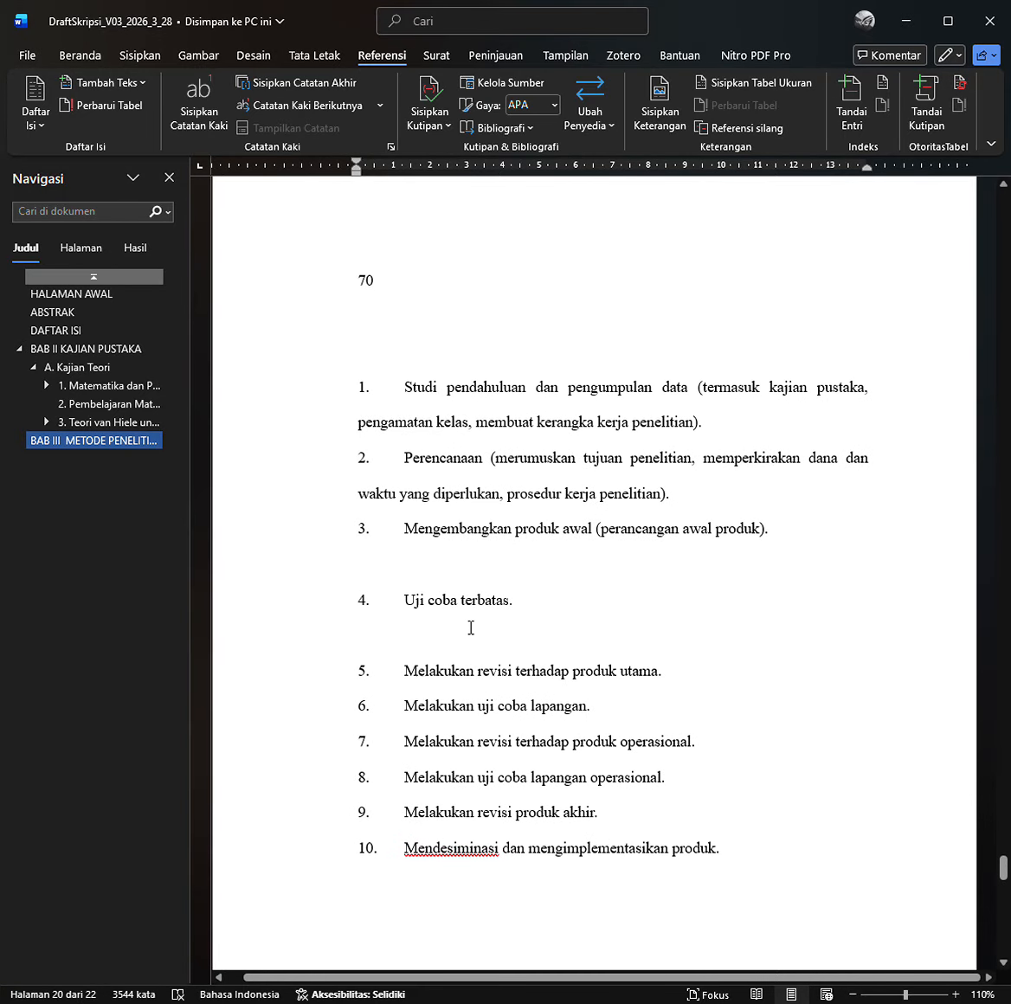
# Paste the copied passage on SMP mathematics competency standards, including its Tabel 2, directly below item 10 of the numbered list in BAB III.
pyautogui.click(469, 625)
pyautogui.click(446, 648)
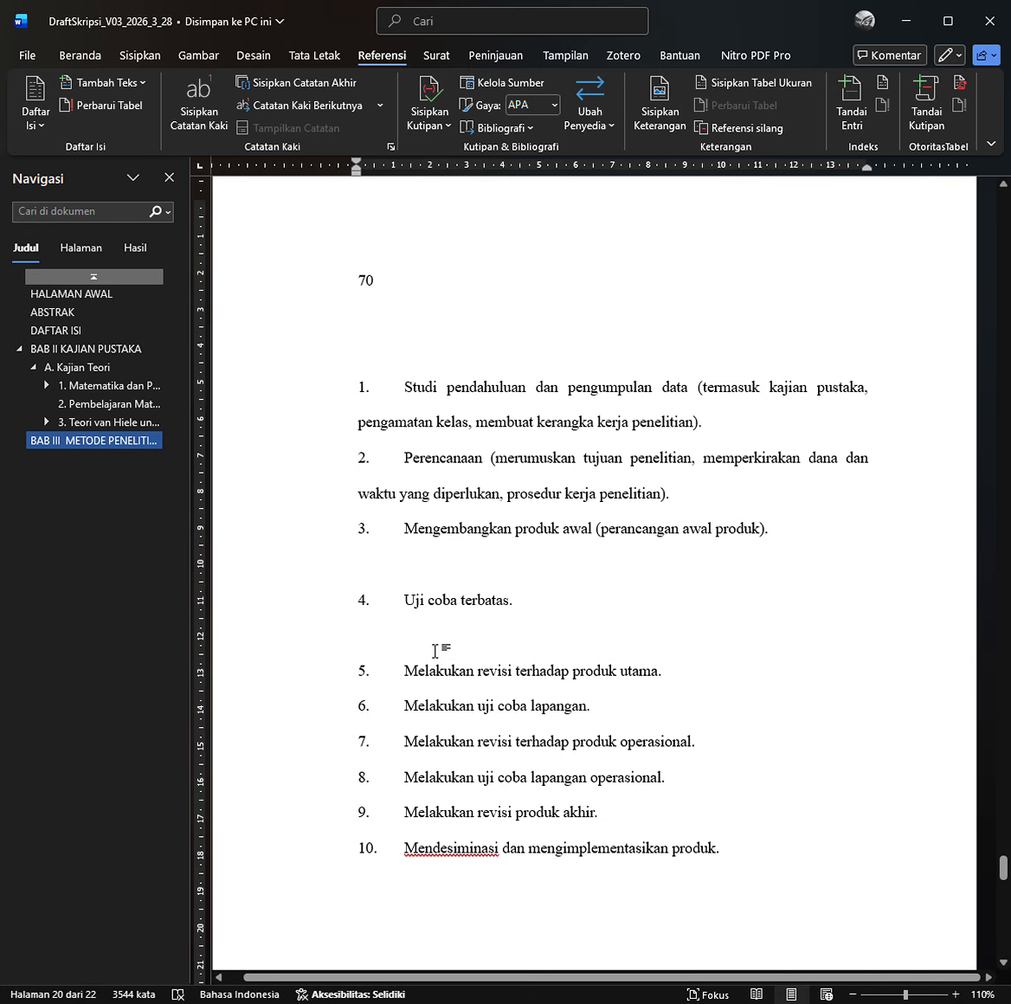
pyautogui.scroll(-5, 435, 651)
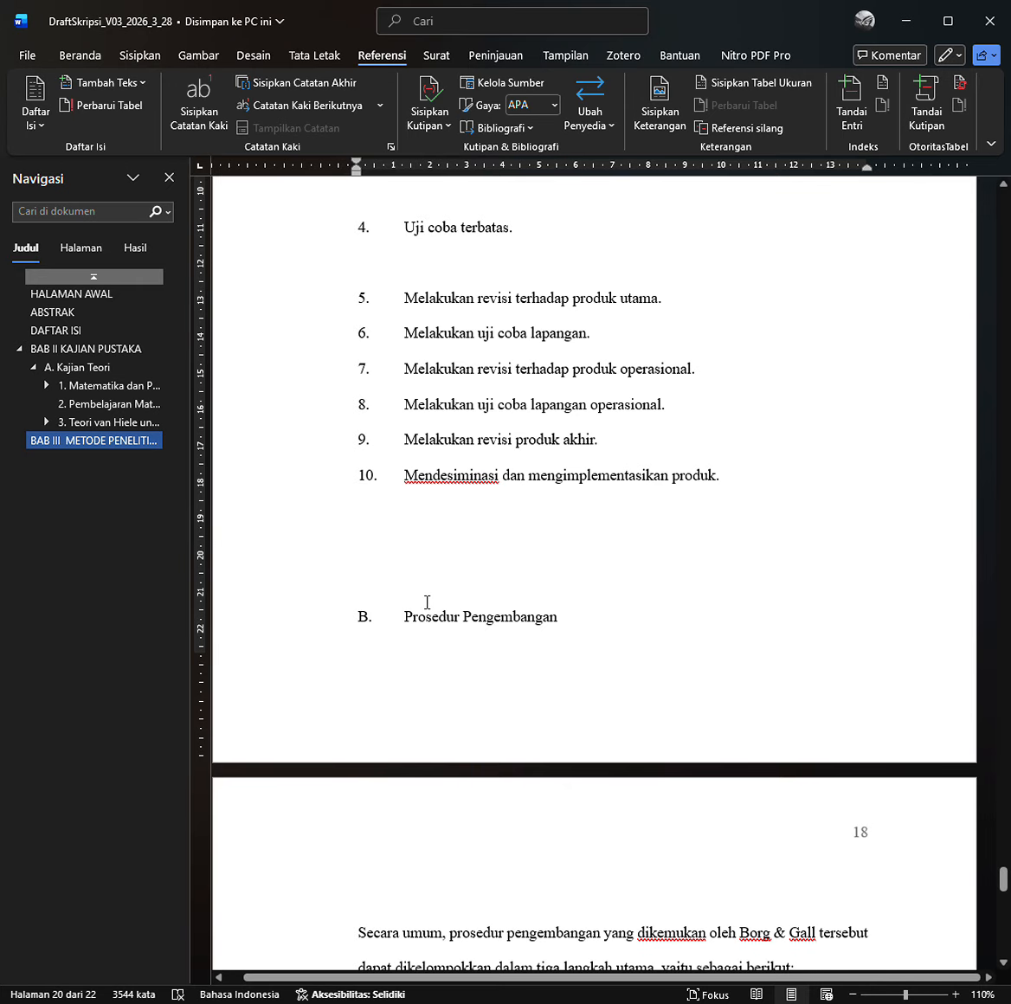
pyautogui.click(427, 603)
pyautogui.scroll(1, 427, 602)
pyautogui.scroll(3, 427, 602)
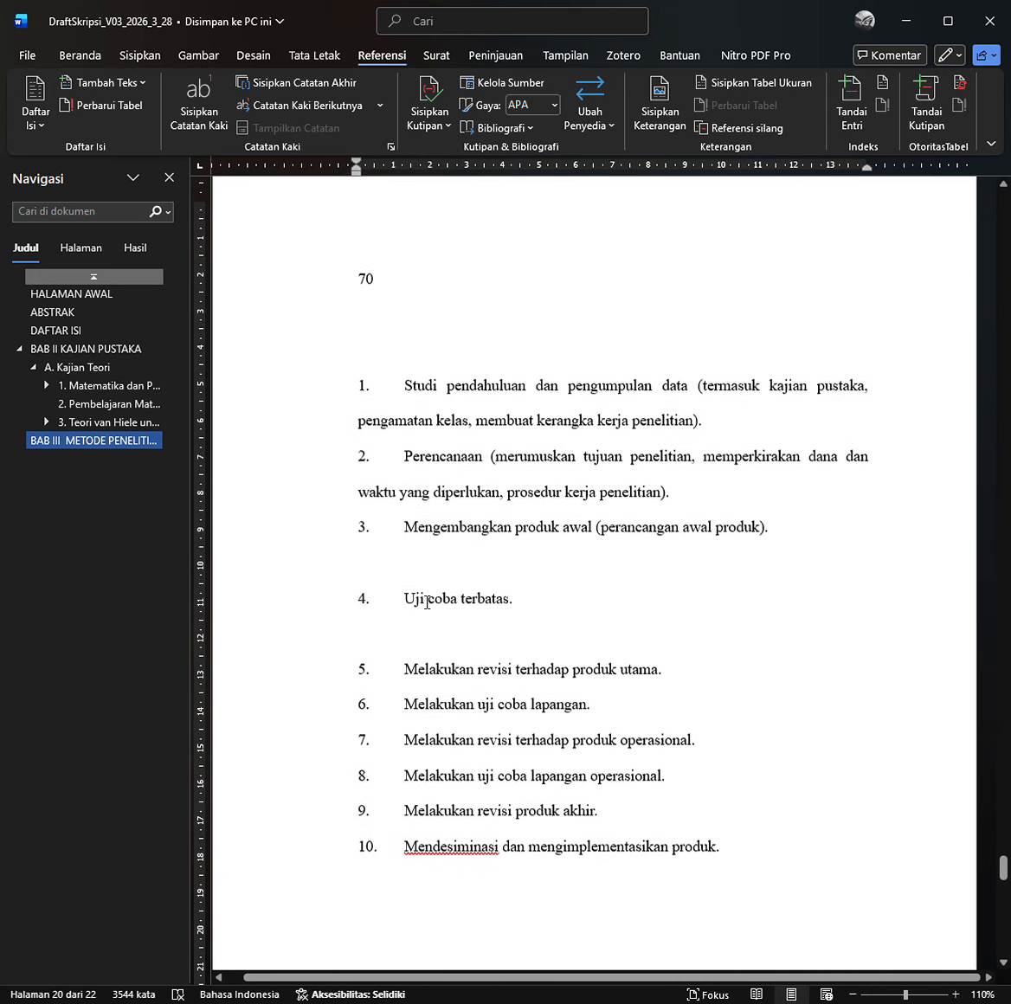
pyautogui.scroll(-2, 427, 602)
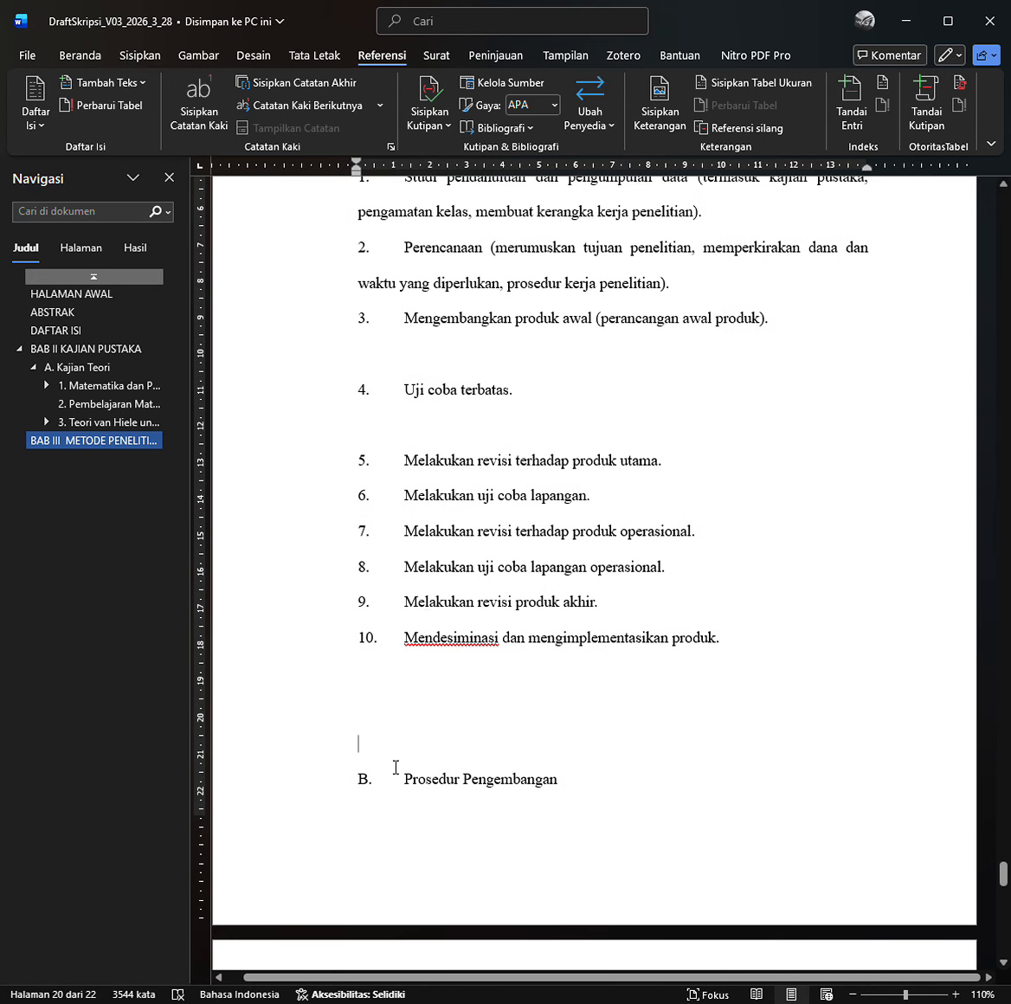
pyautogui.click(384, 679)
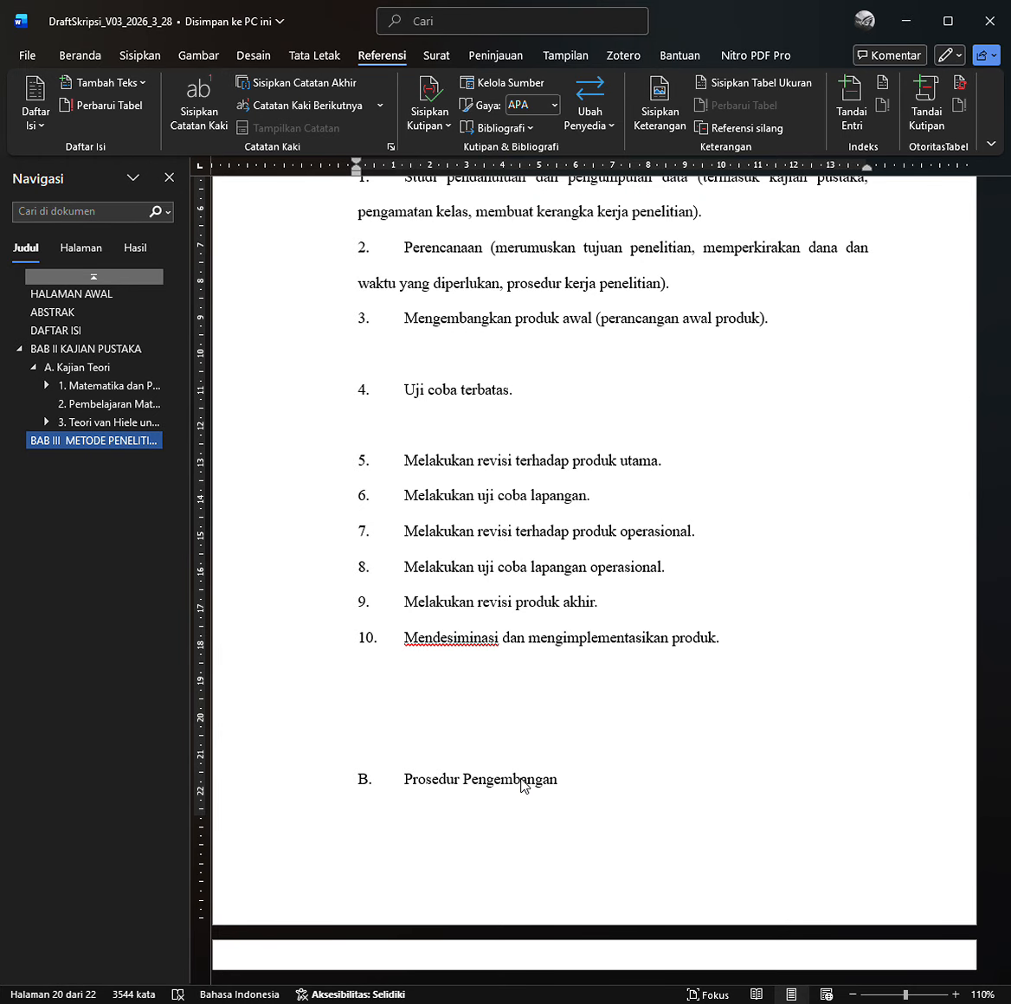
pyautogui.hotkey('ctrl', 'v')
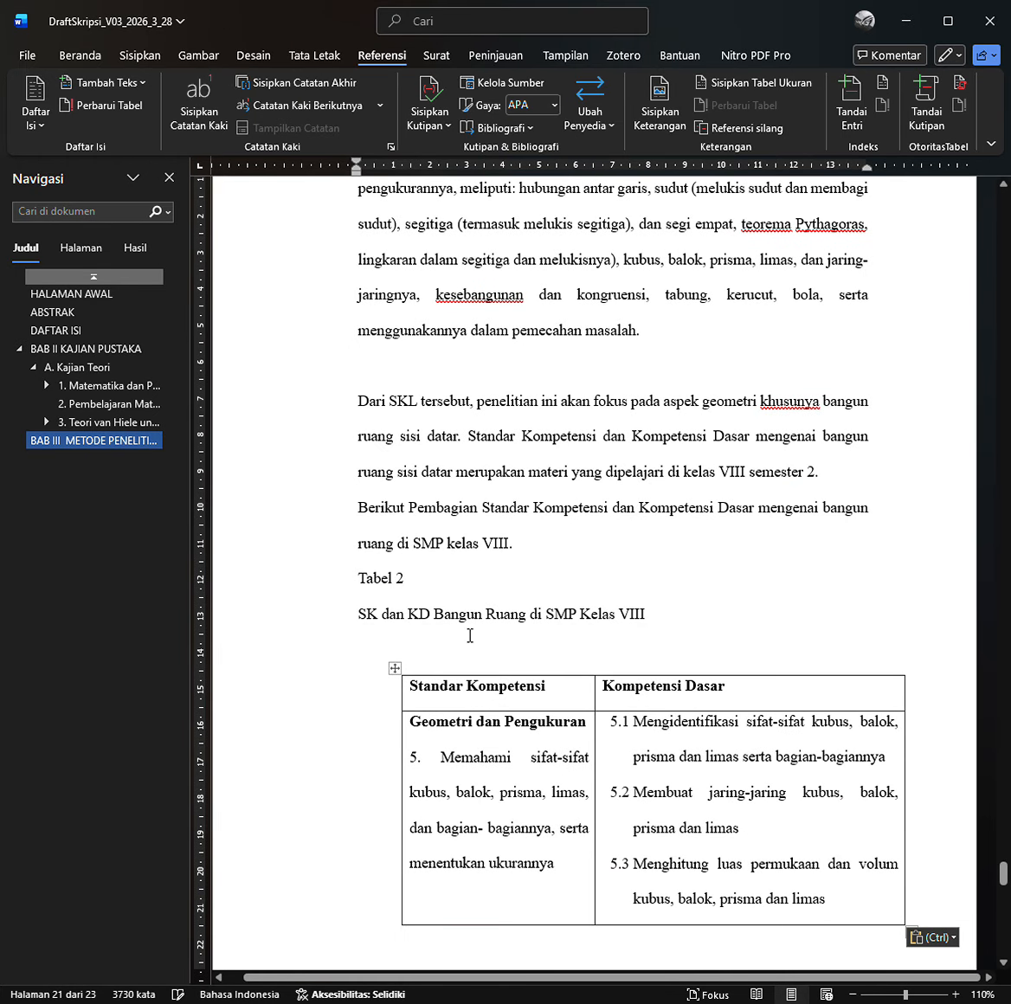
# Join the title "SK dan KD Bangun Ruang di SMP Kelas VIII" onto the "Tabel 2" line, separated by a space.
pyautogui.click(445, 594)
pyautogui.scroll(-2, 446, 594)
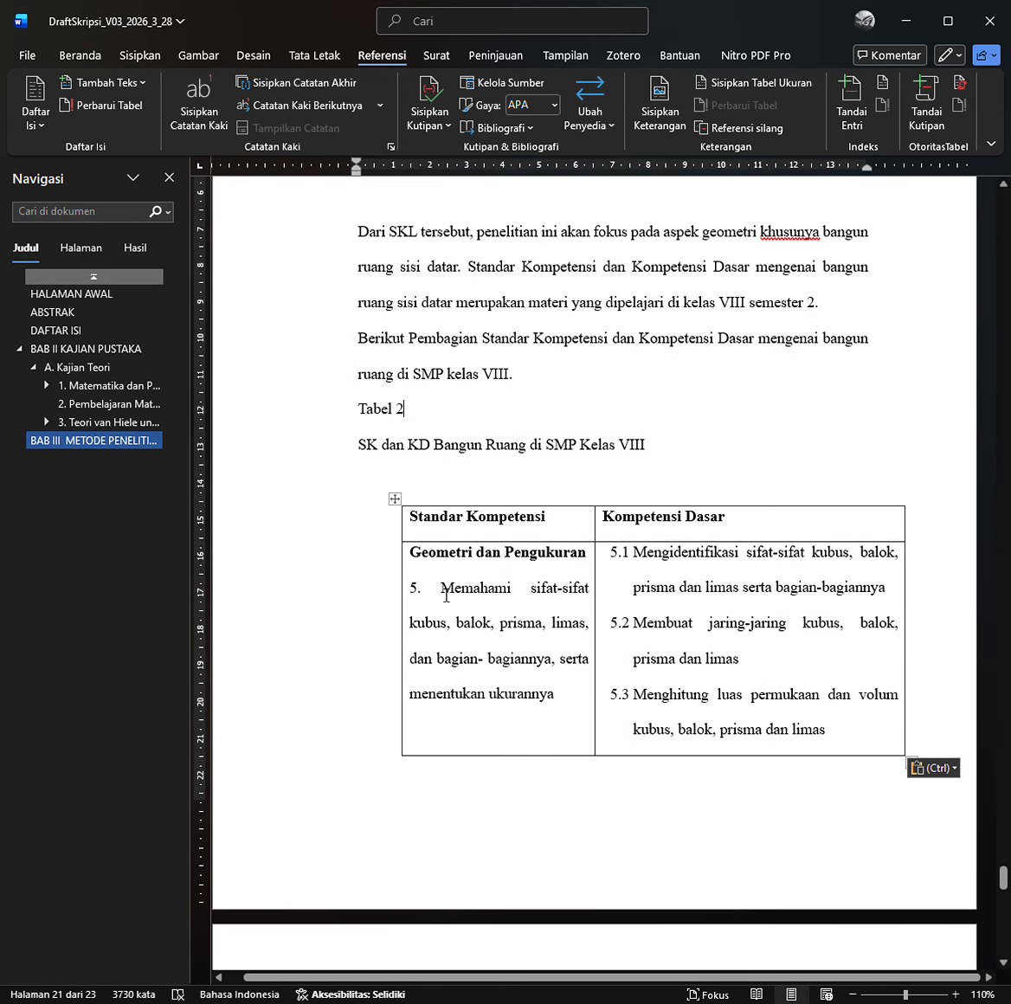
pyautogui.scroll(-10, 446, 595)
pyautogui.scroll(12, 446, 594)
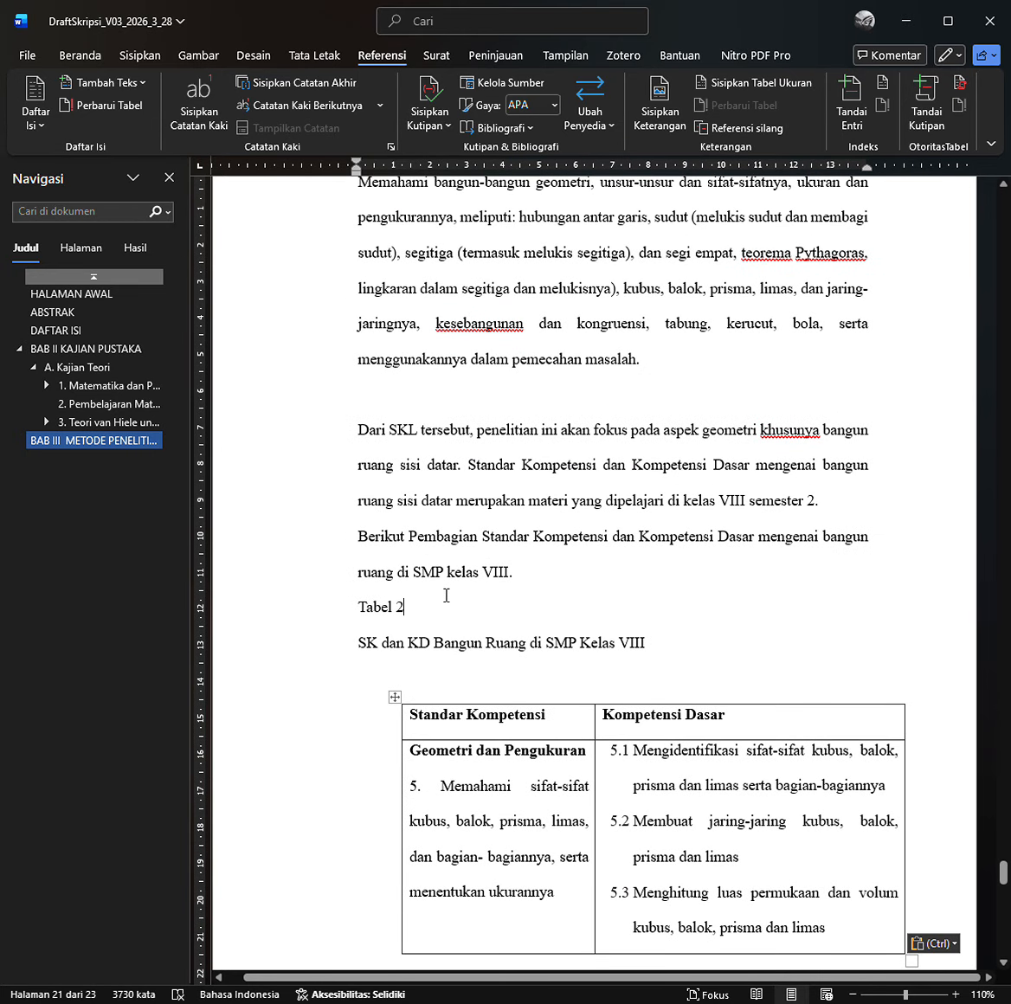
pyautogui.click(350, 660)
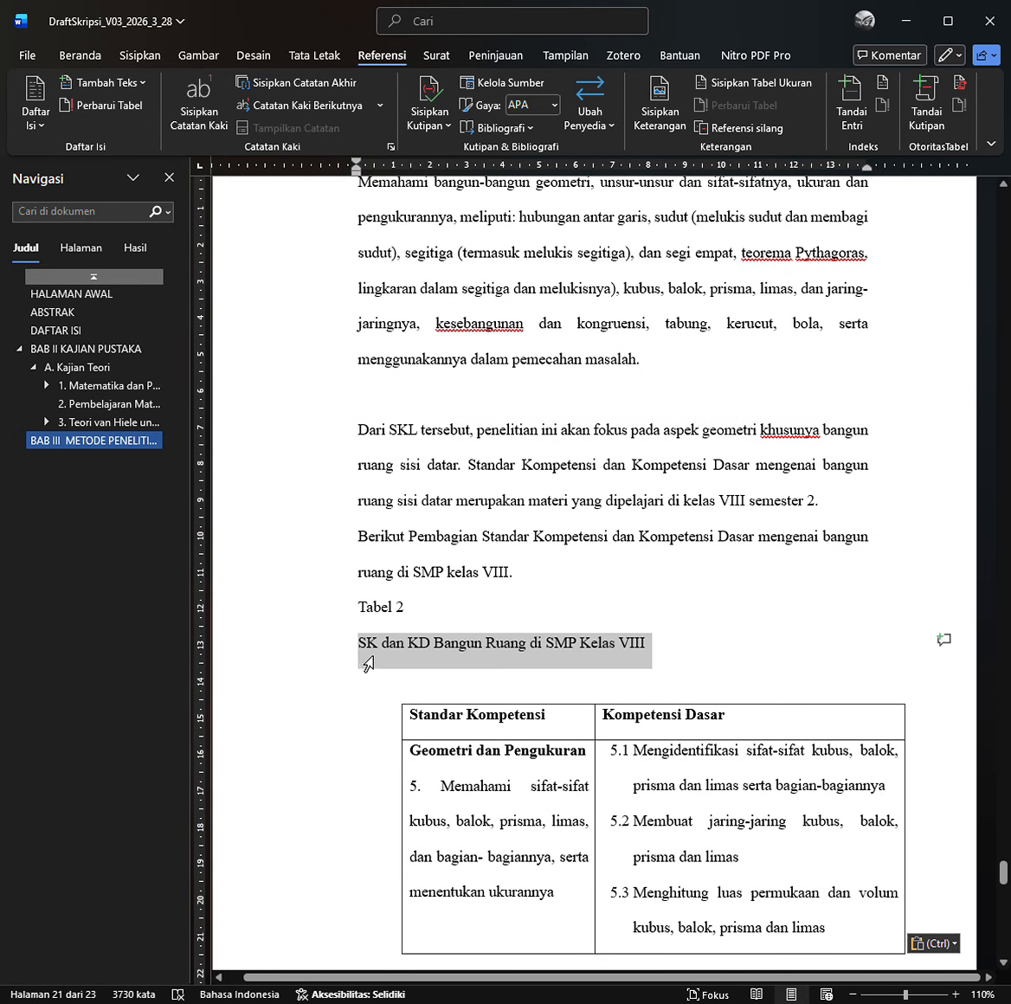
pyautogui.press('Left')
pyautogui.press('BackSpace')
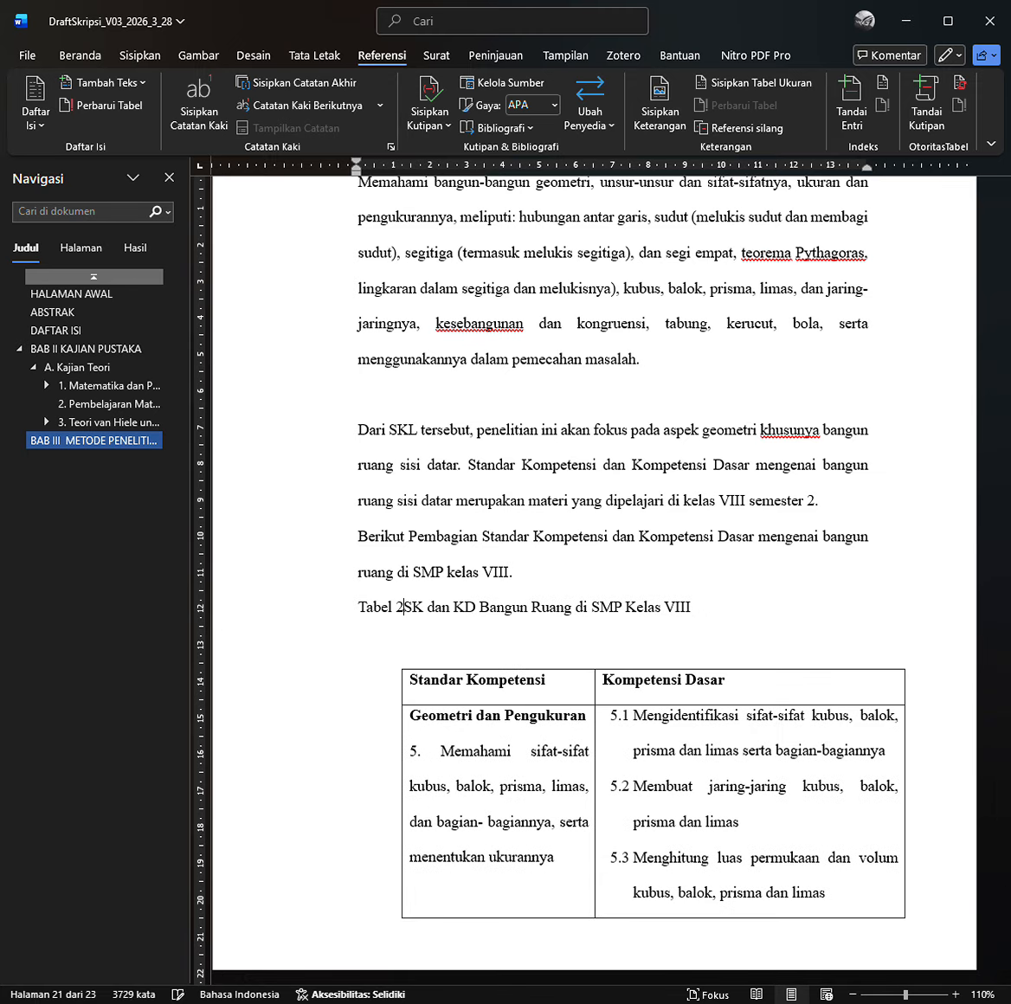
# Remove the empty line above the paragraph beginning "Dari SKL tersebut" in the pasted passage.
pyautogui.click(419, 421)
pyautogui.scroll(4, 416, 421)
pyautogui.press('BackSpace')
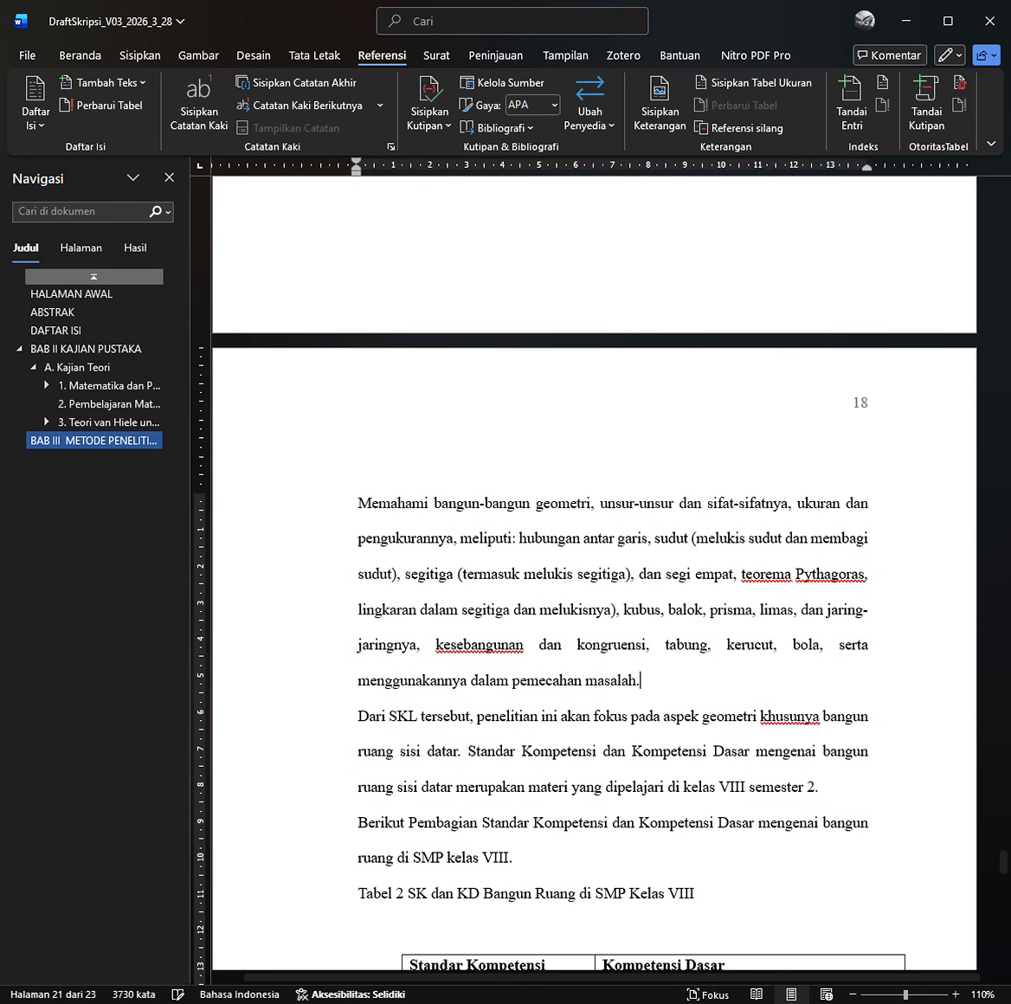
# Check the paragraph style and formatting of the pasted paragraphs, from "Dalam Peraturan Menteri" to "Dari SKL tersebut".
pyautogui.scroll(3, 374, 375)
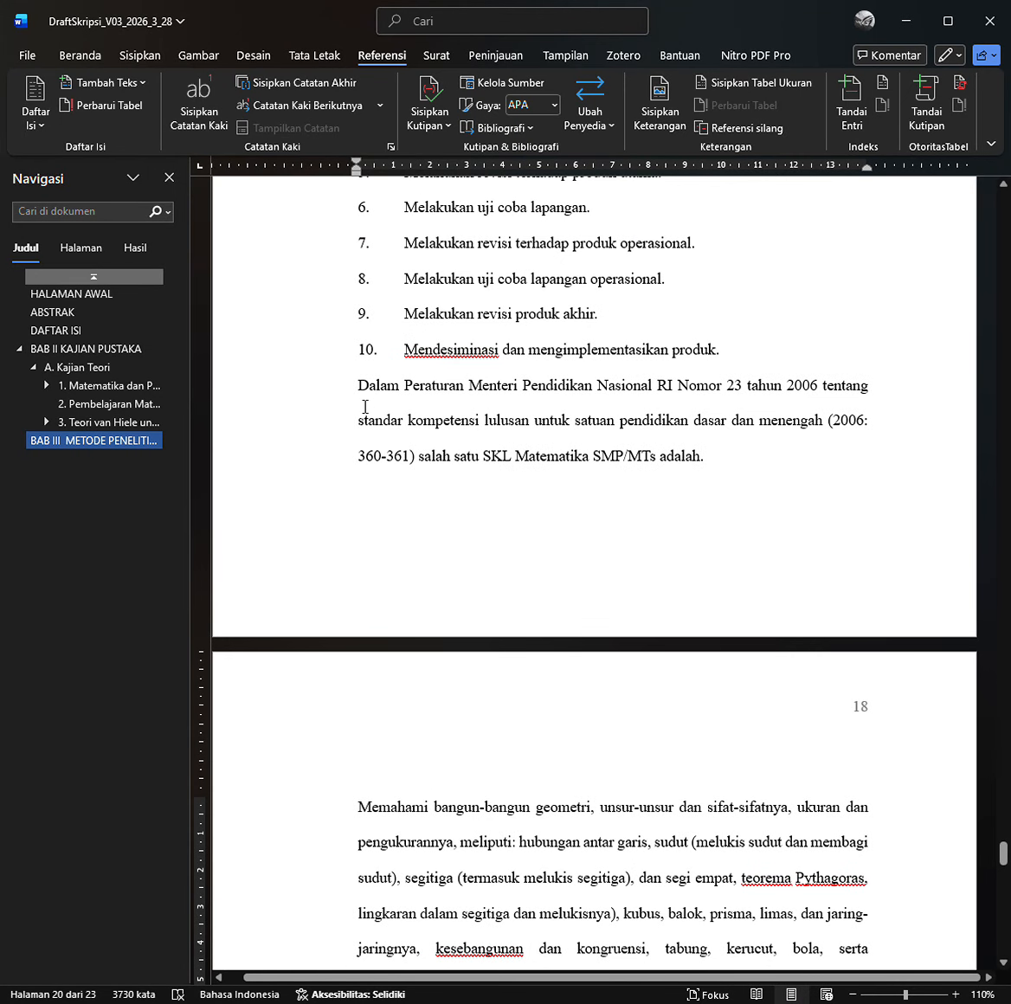
pyautogui.click(359, 385)
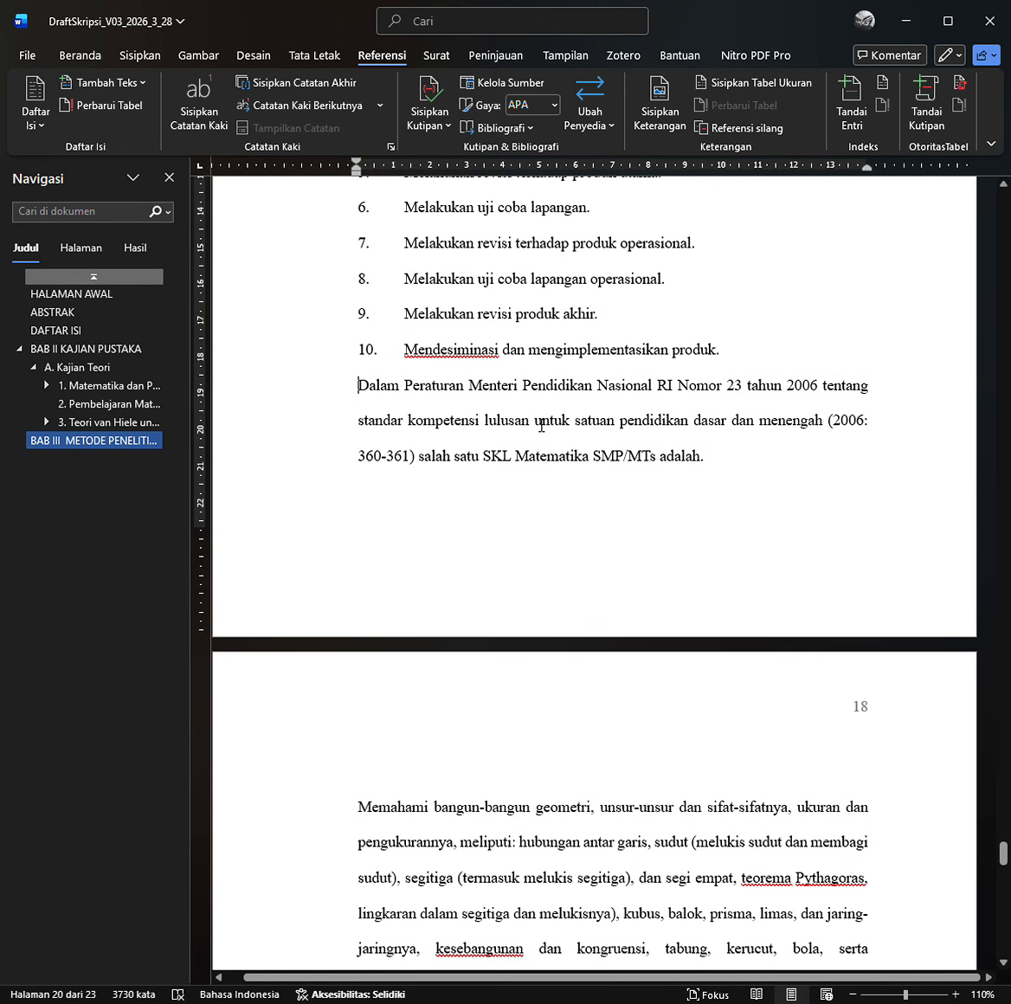
pyautogui.click(82, 55)
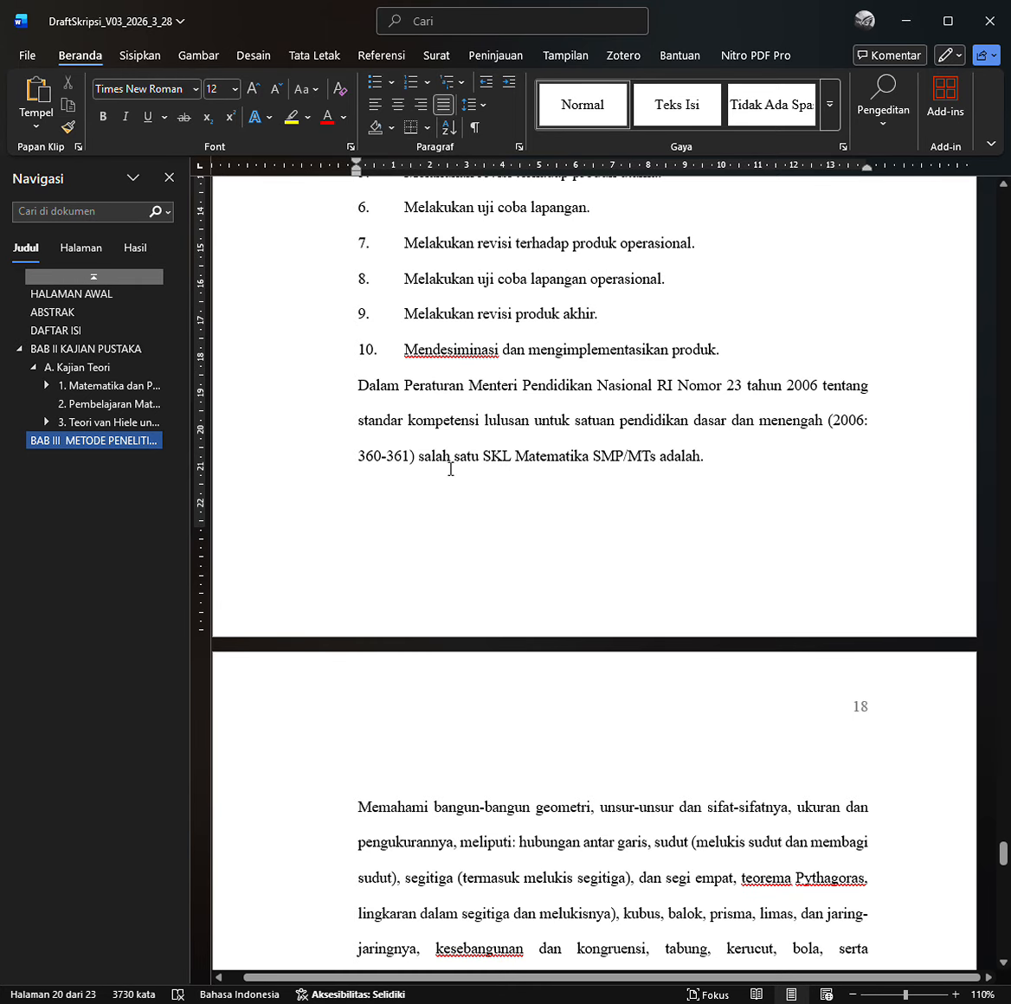
pyautogui.click(403, 386)
pyautogui.scroll(-5, 431, 437)
pyautogui.click(396, 546)
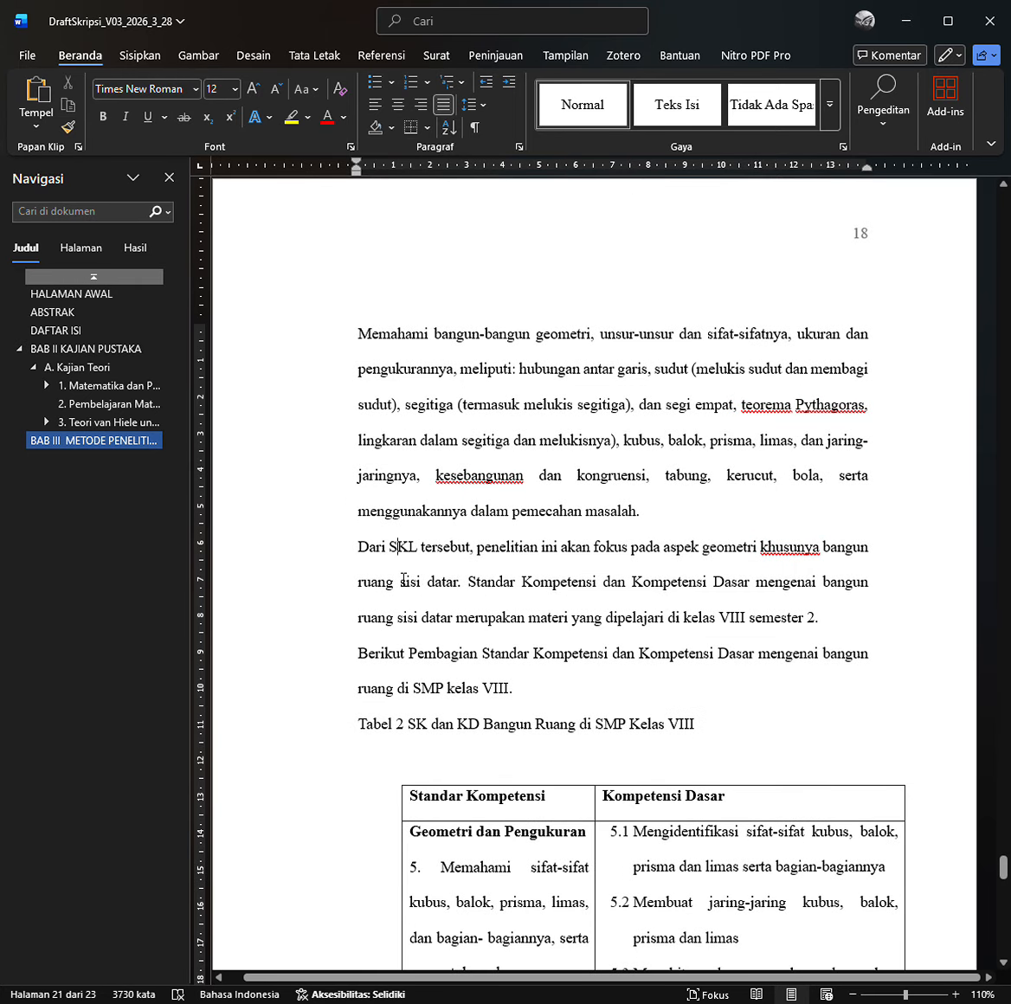
pyautogui.scroll(4, 392, 384)
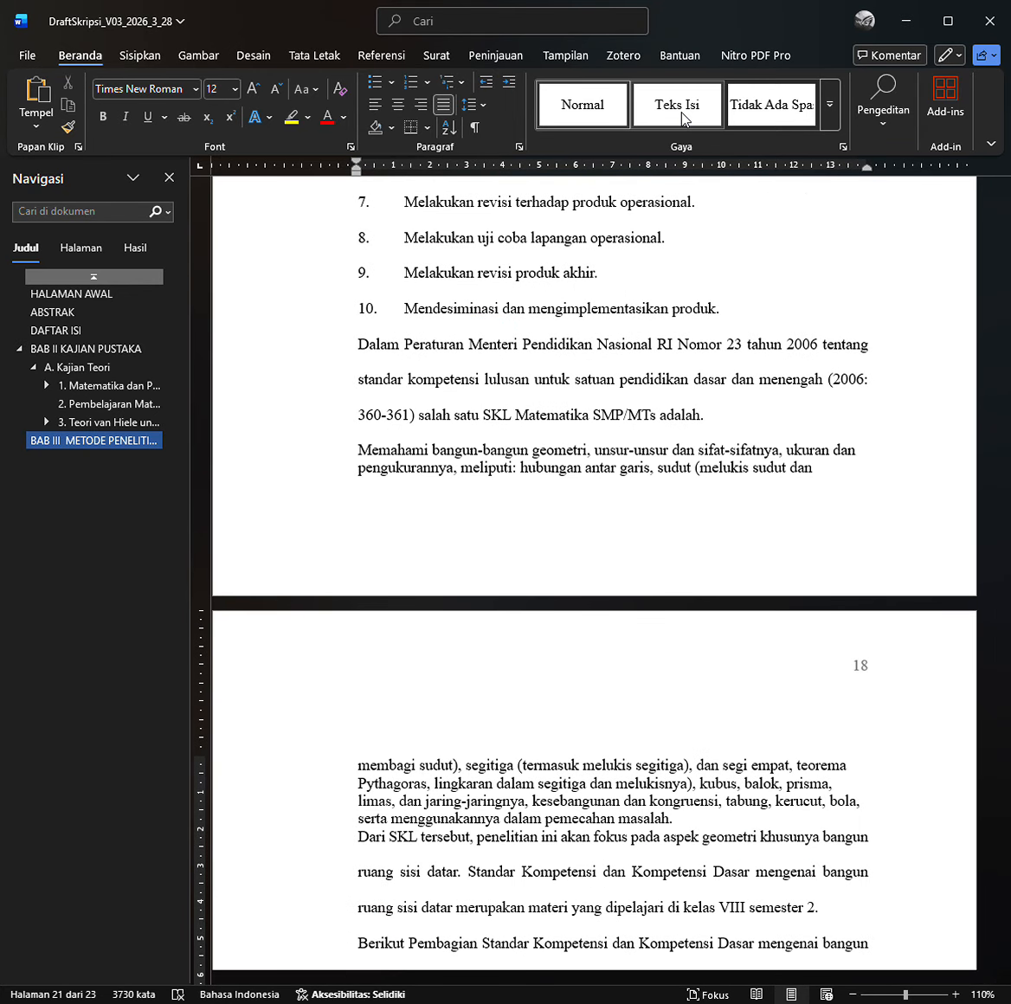
pyautogui.scroll(-5, 486, 801)
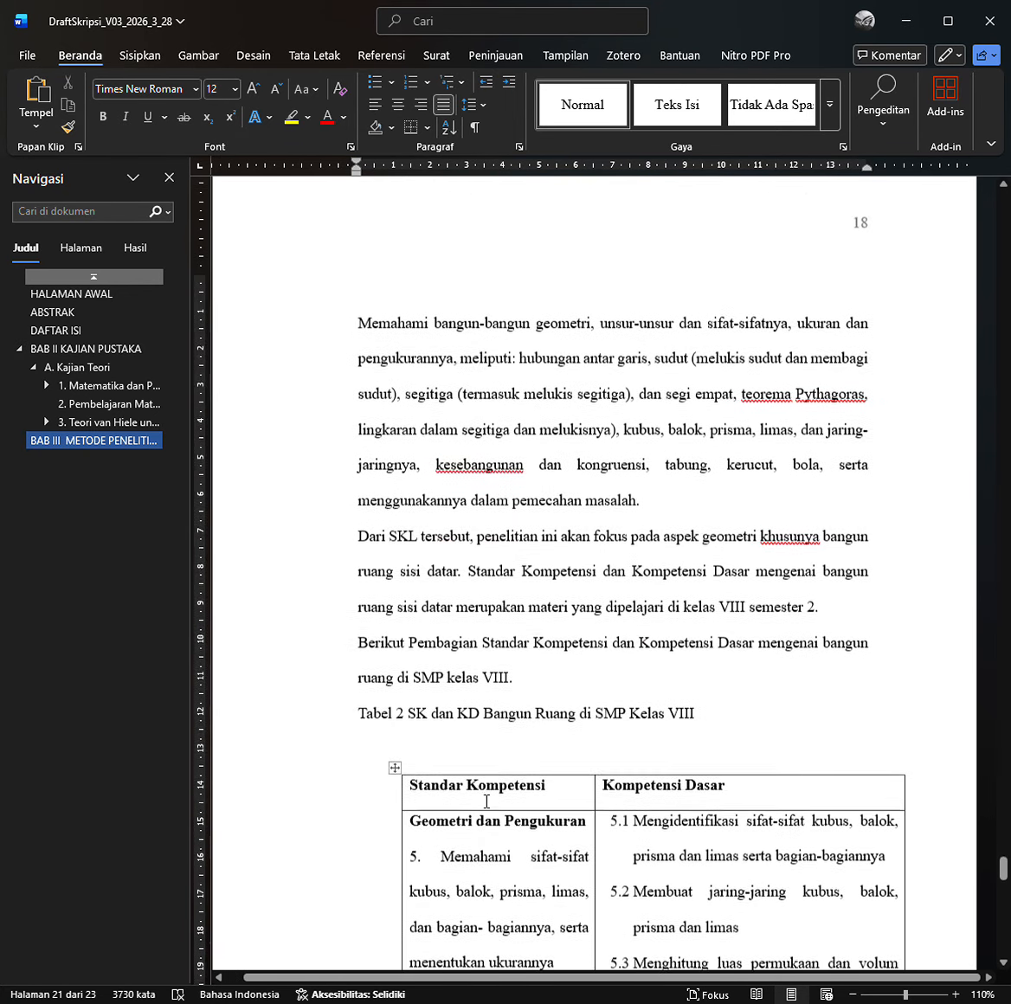
pyautogui.scroll(4, 487, 801)
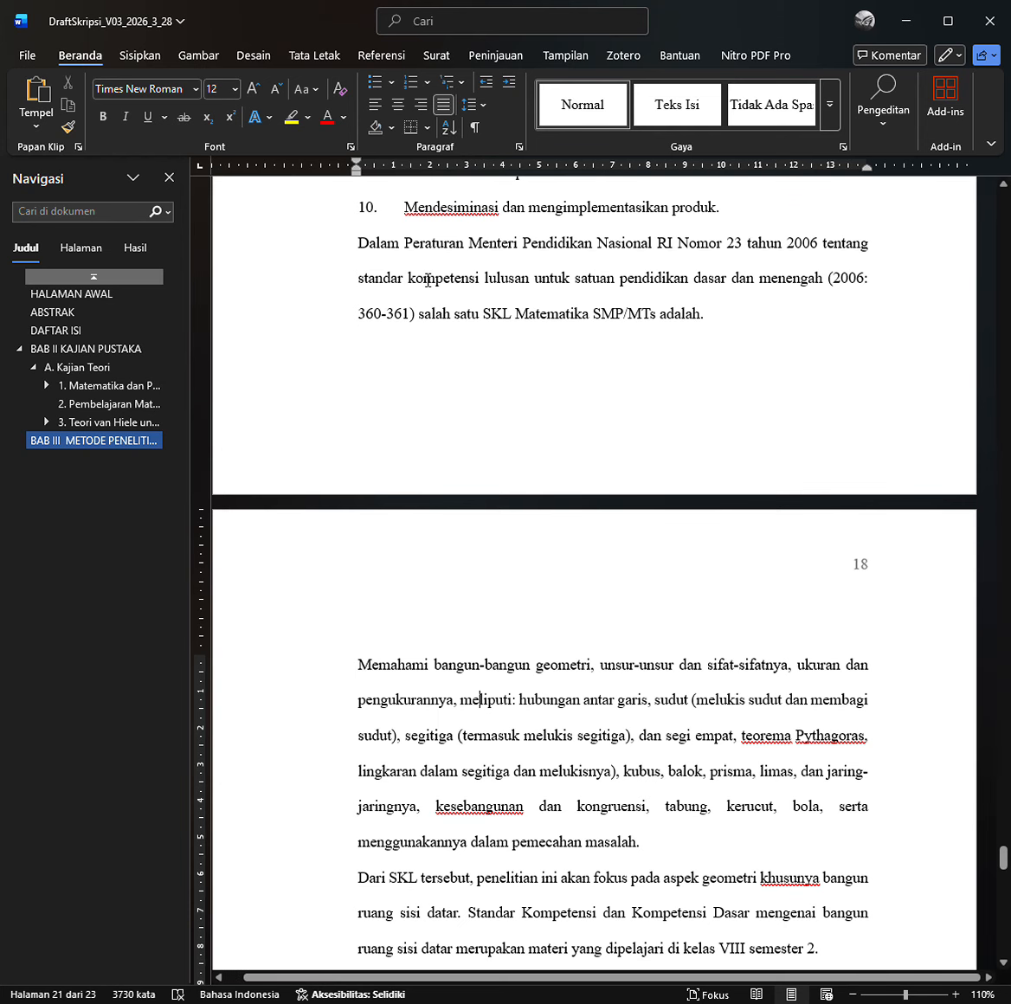
pyautogui.scroll(-7, 433, 337)
pyautogui.click(430, 343)
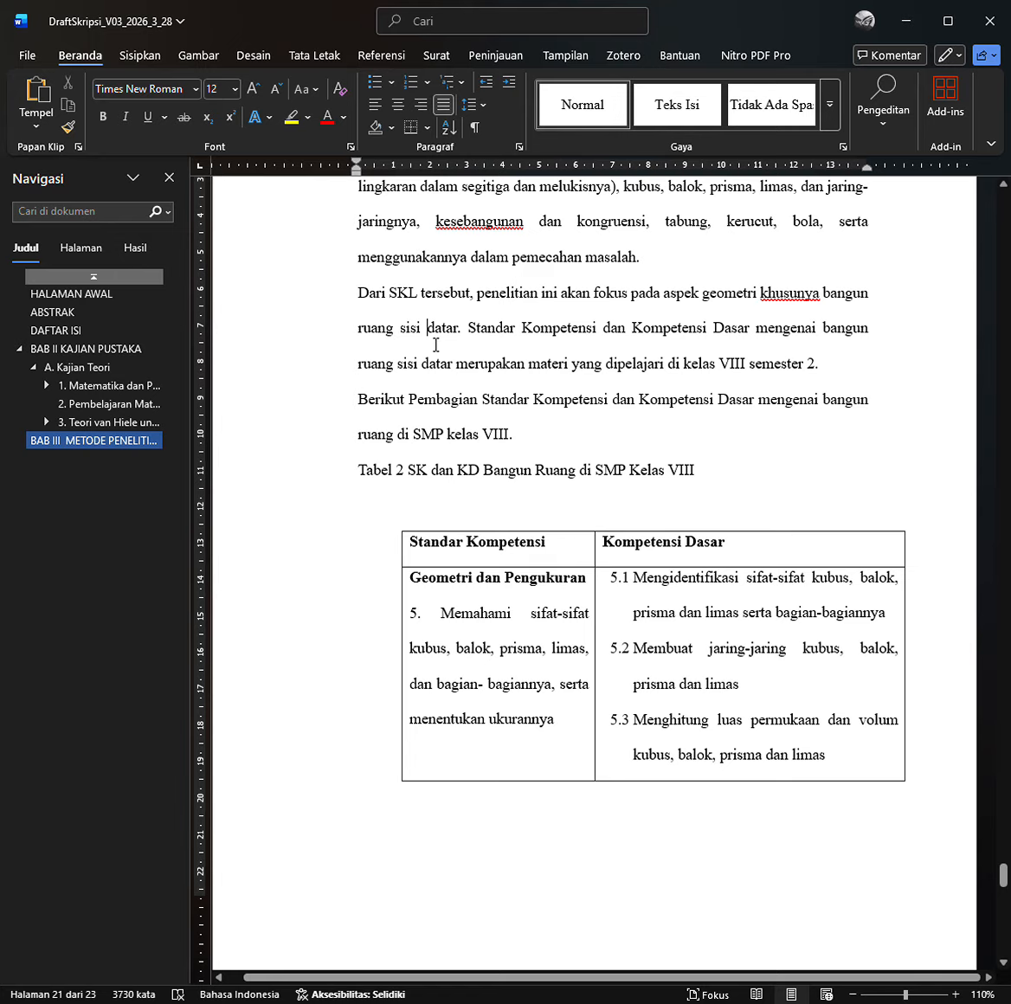
# Delete the word "Berikut" from the start of the sentence that introduces Tabel 2.
pyautogui.click(406, 400)
pyautogui.click(381, 403)
pyautogui.doubleClick(382, 405)
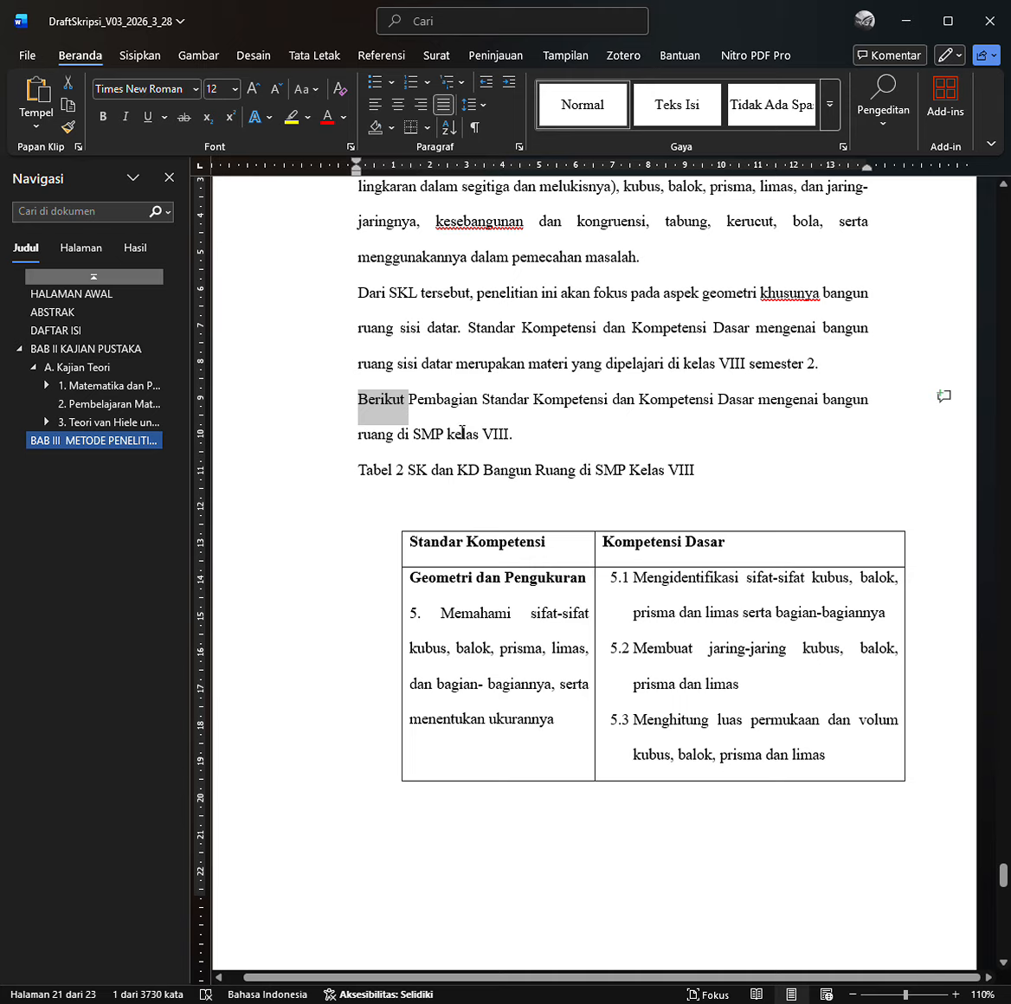
pyautogui.click(434, 423)
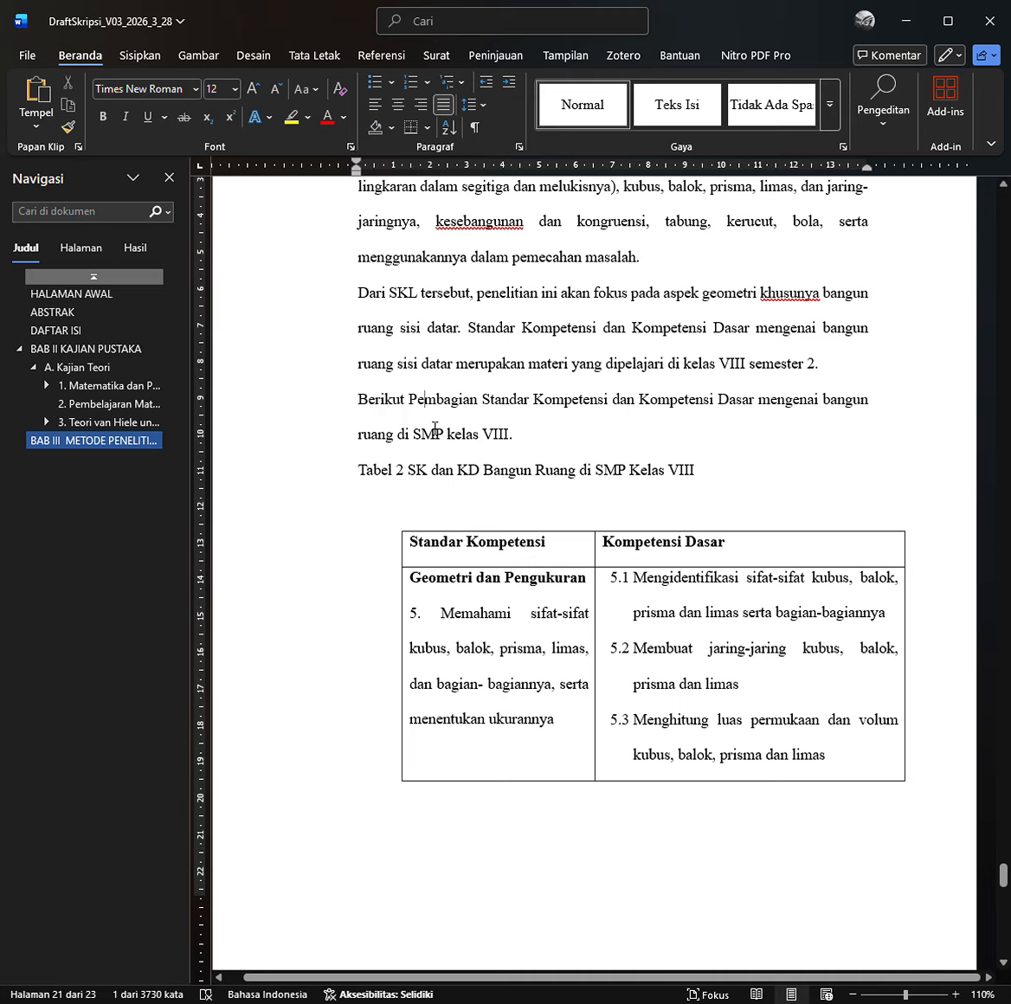
pyautogui.doubleClick(388, 414)
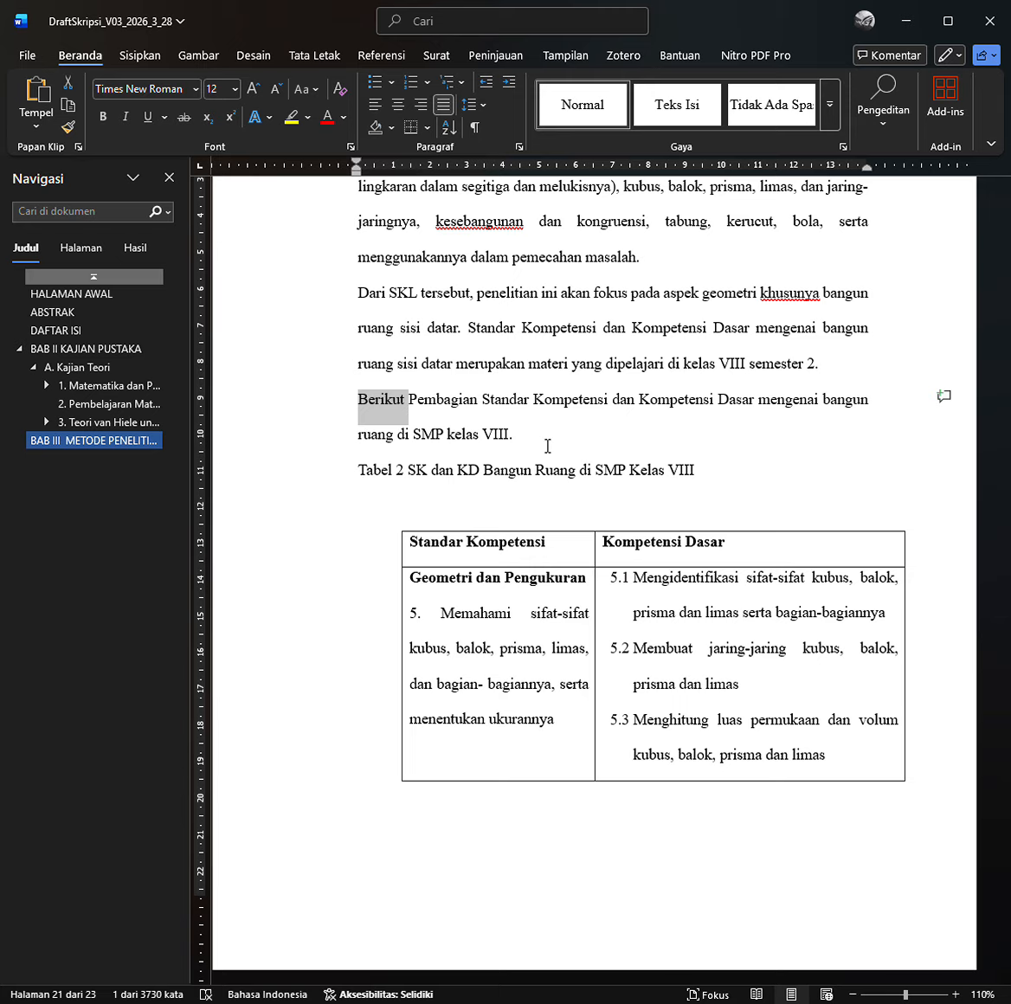
pyautogui.press('BackSpace')
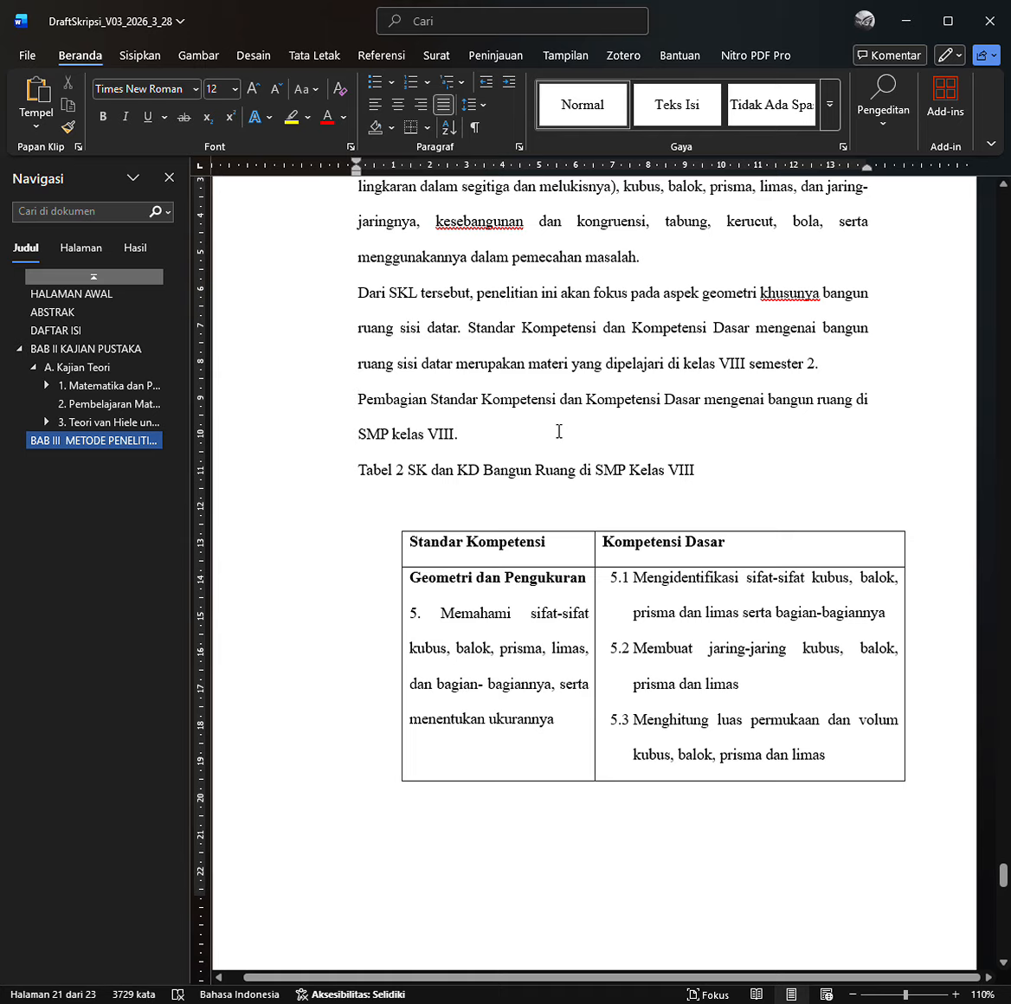
# Complete the sentence ending "SMP kelas VIII" above the table with "dapat dilihat pada Tabel 1.".
pyautogui.click(582, 452)
pyautogui.press('BackSpace')
pyautogui.write('dap')
pyautogui.write('at dilihat pada')
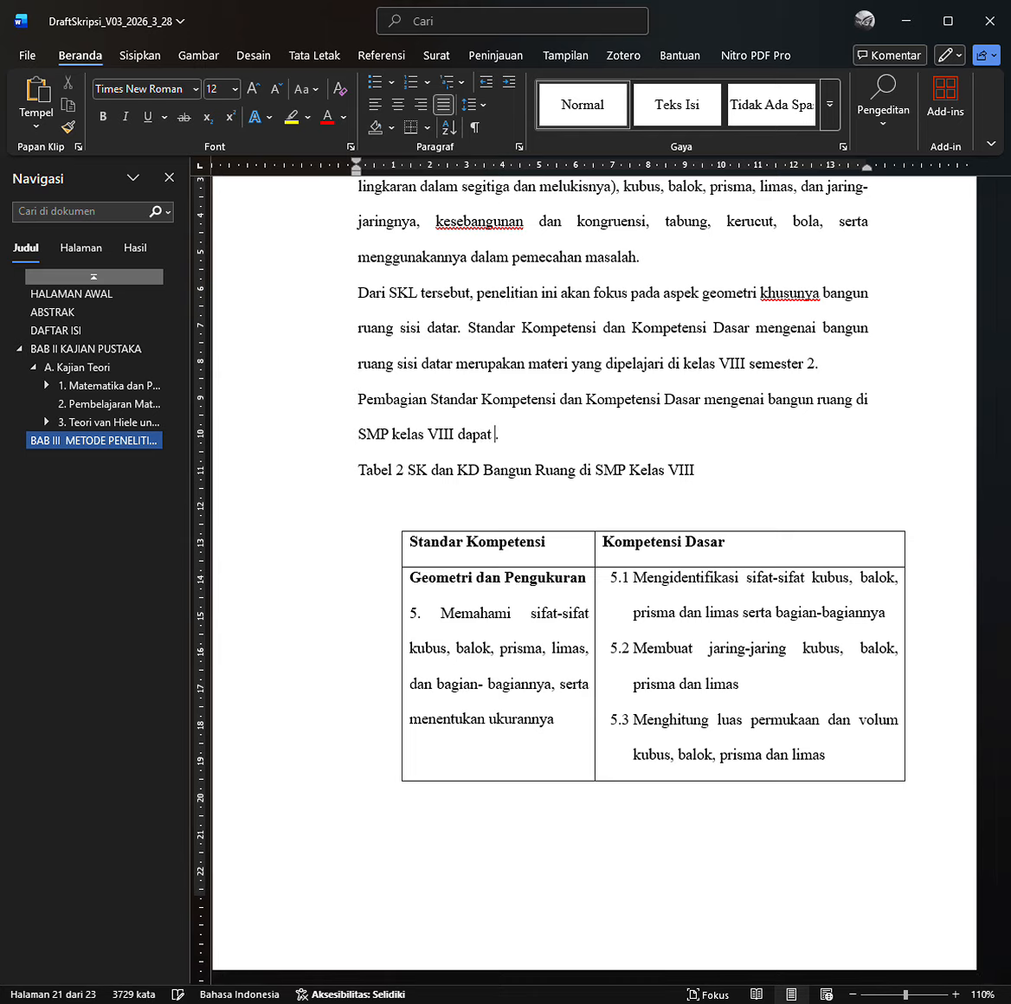
pyautogui.write(' Tabel 1.')
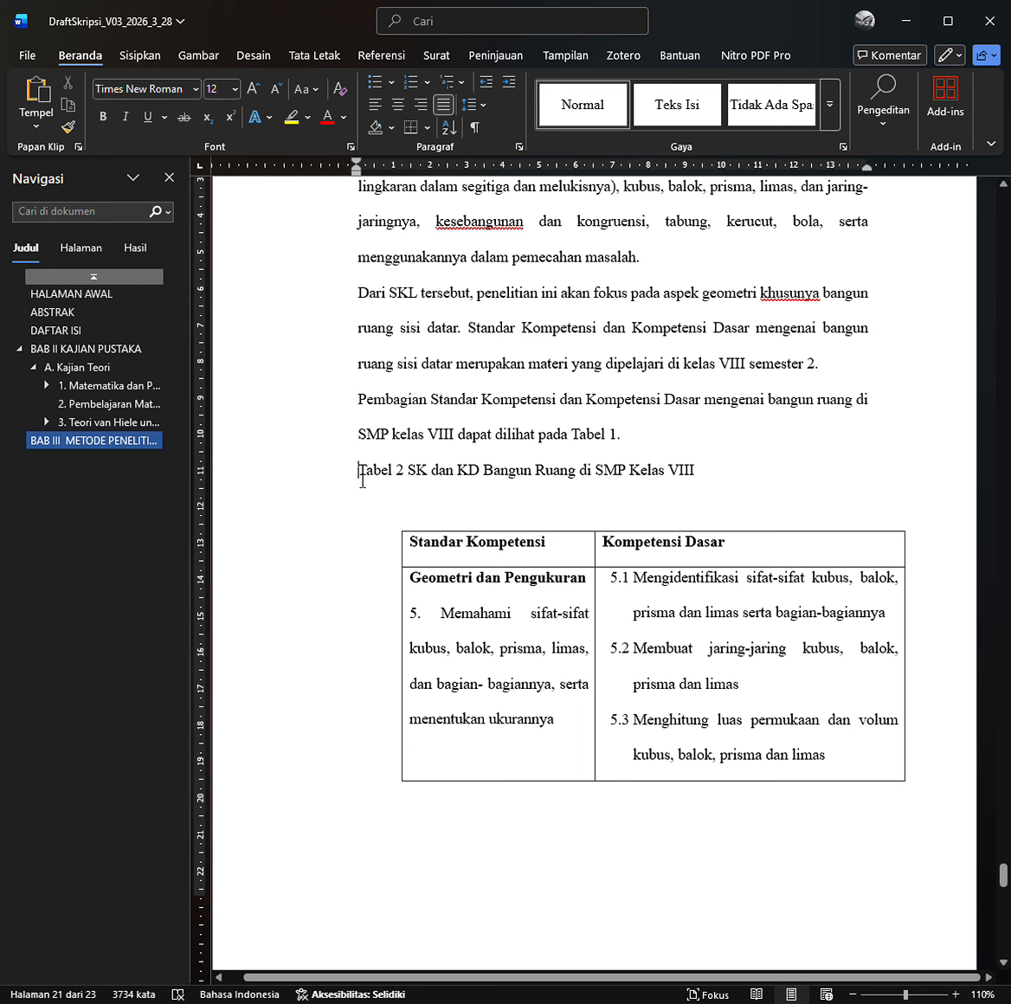
# Remove the title "SK dan KD Bangun Ruang di SMP Kelas VIII" from the "Tabel 2" line.
pyautogui.click(412, 477)
pyautogui.moveTo(419, 477); pyautogui.dragTo(677, 505)
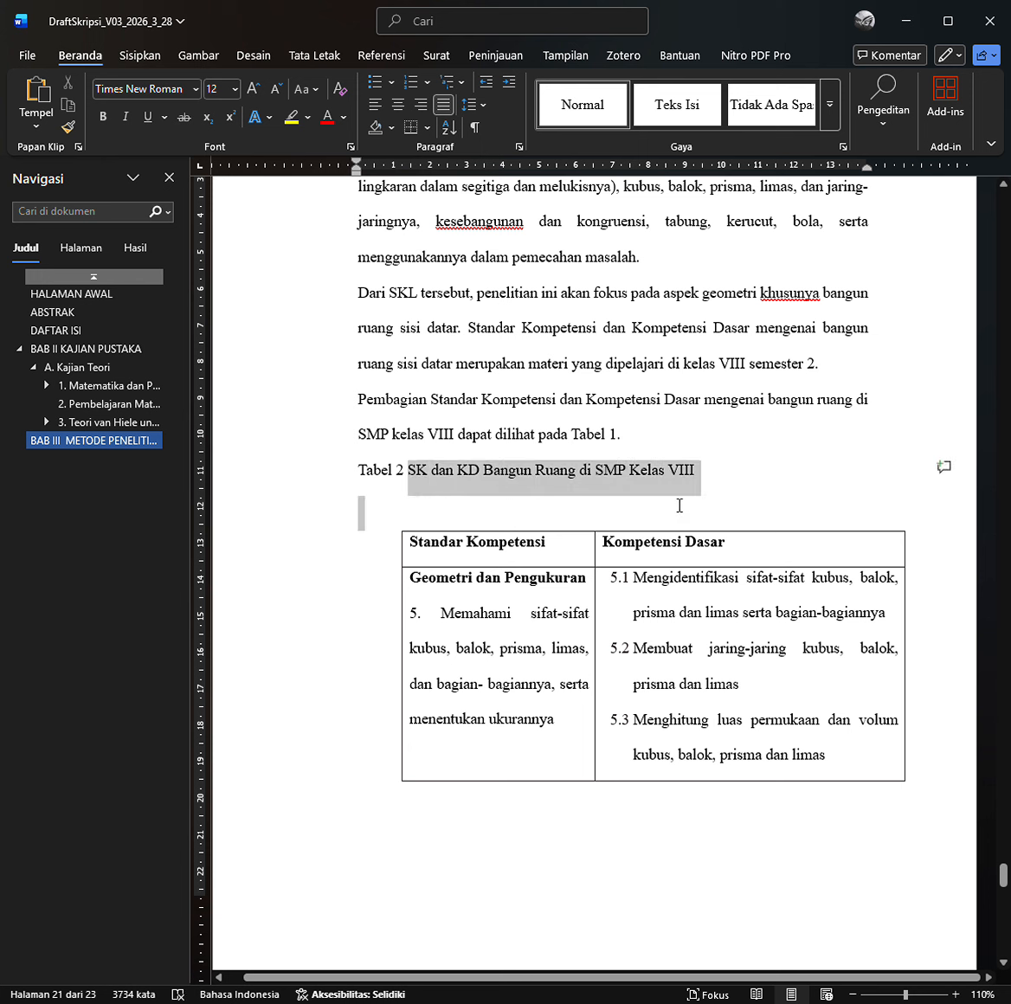
pyautogui.click(591, 443)
pyautogui.moveTo(586, 439); pyautogui.dragTo(609, 440)
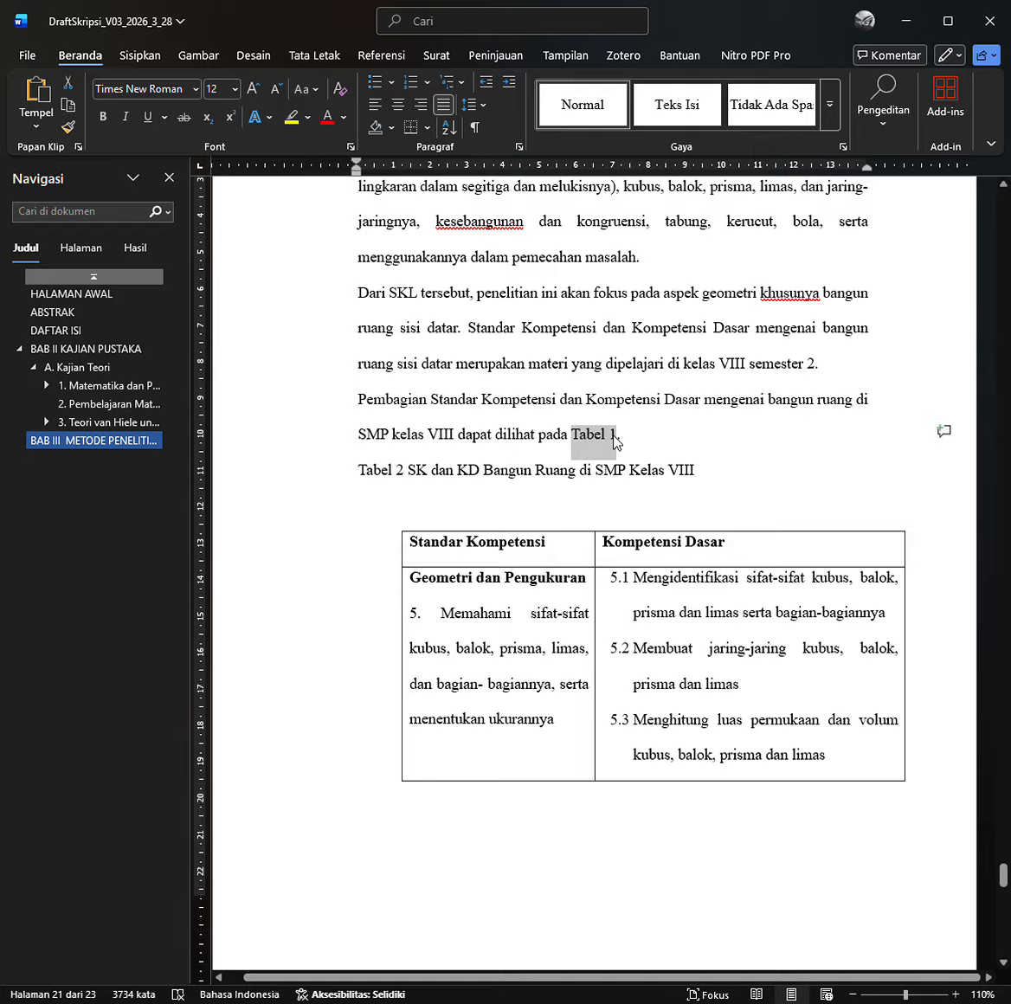
pyautogui.click(614, 440)
pyautogui.click(419, 478)
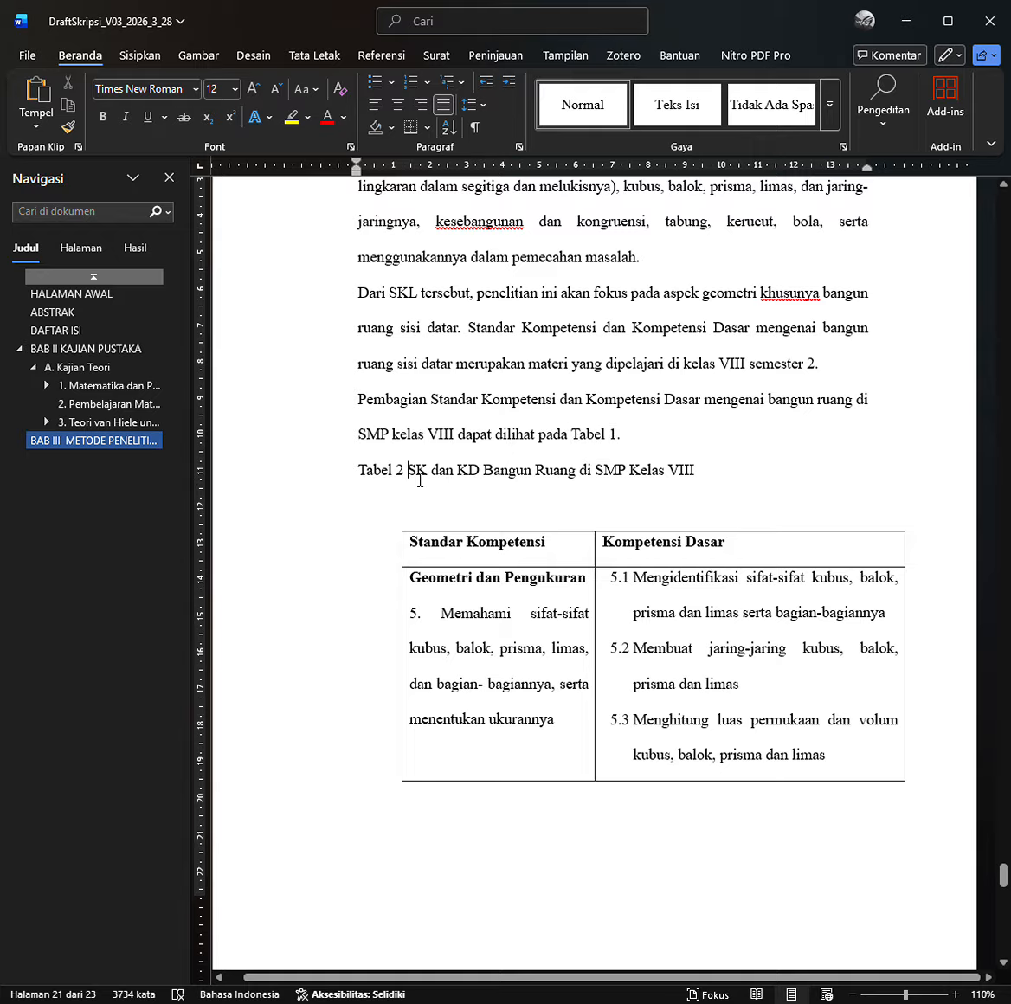
pyautogui.moveTo(419, 480); pyautogui.dragTo(705, 487)
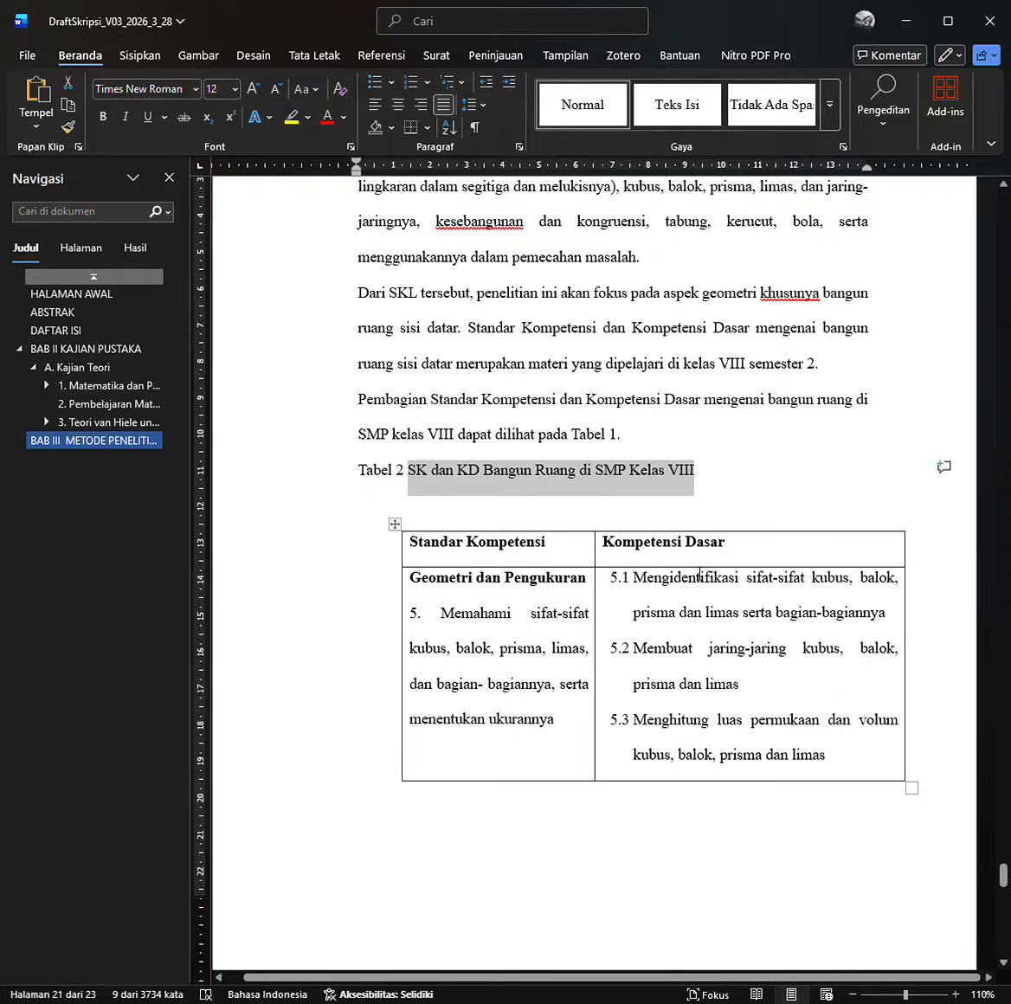
pyautogui.press('BackSpace')
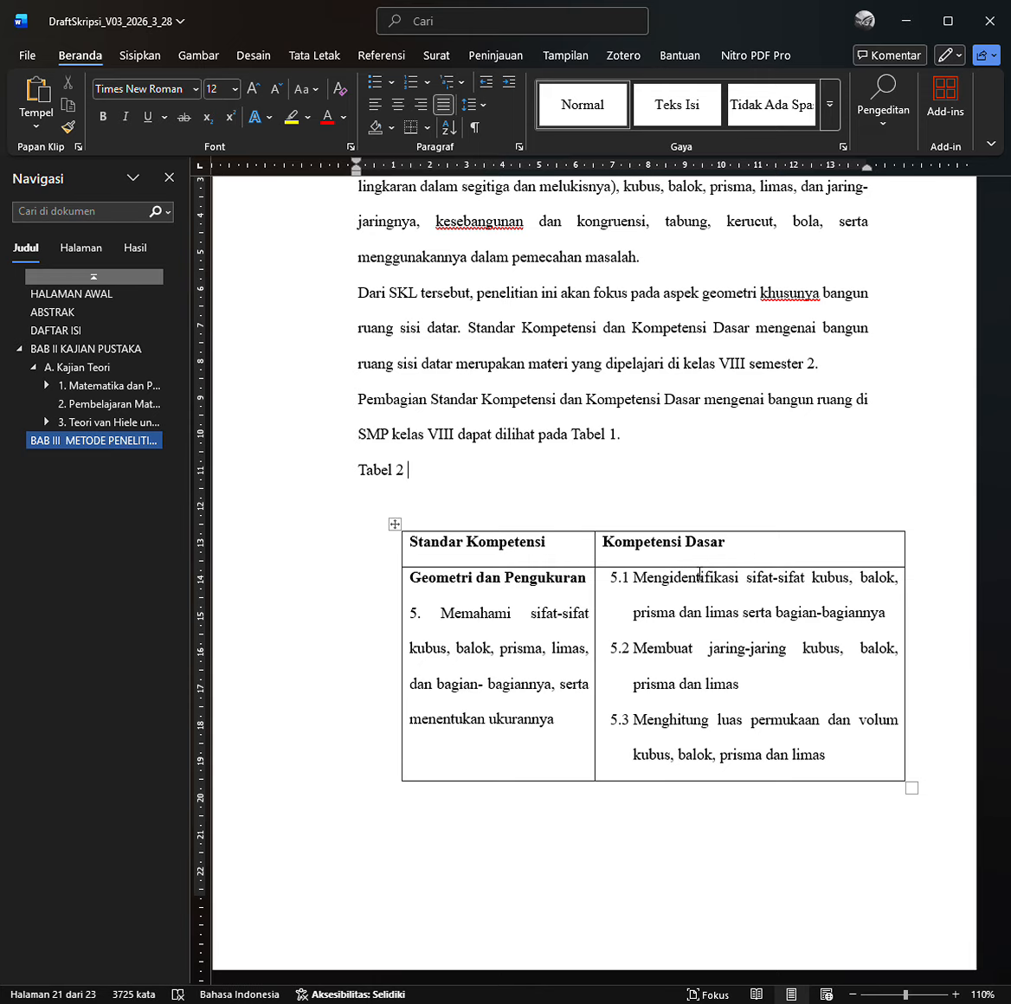
# Shift the Standar Kompetensi table left so its left edge lines up with the body text.
pyautogui.click(454, 536)
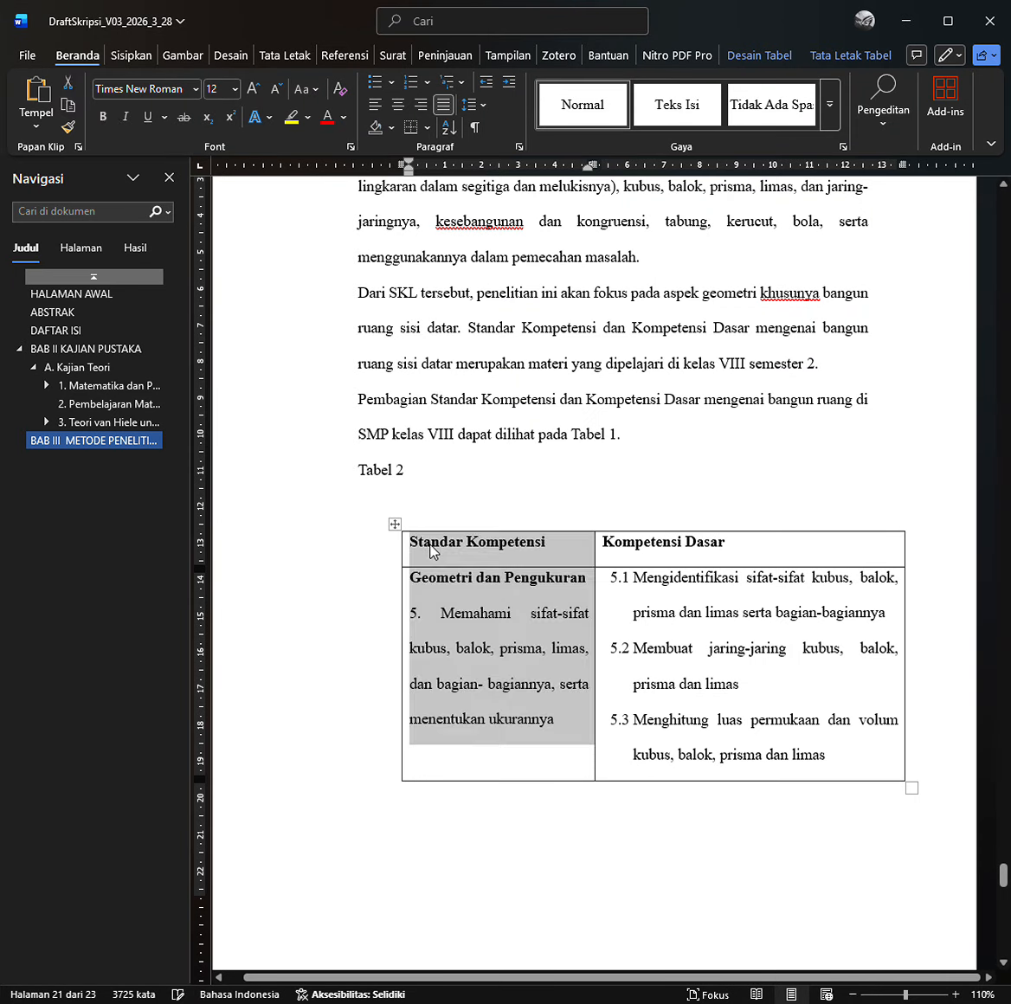
pyautogui.click(431, 546)
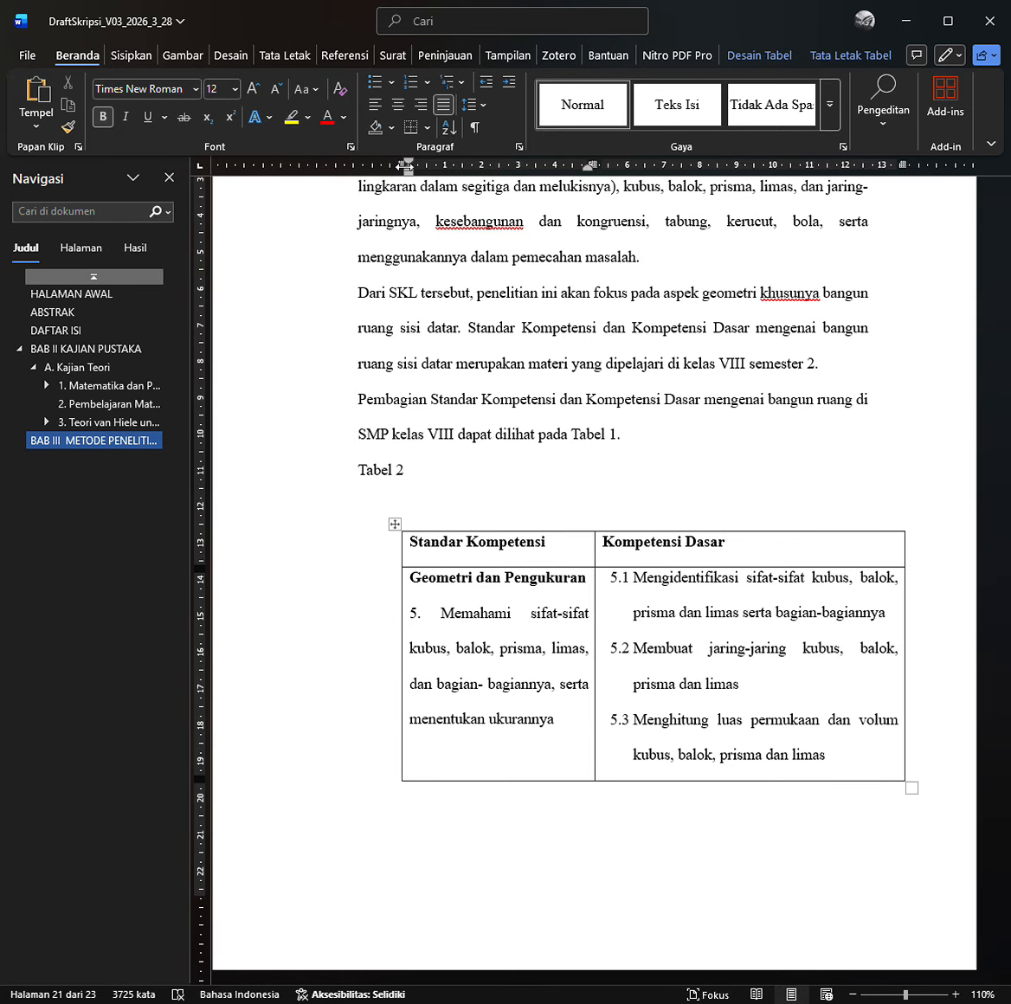
pyautogui.moveTo(405, 164); pyautogui.dragTo(370, 165)
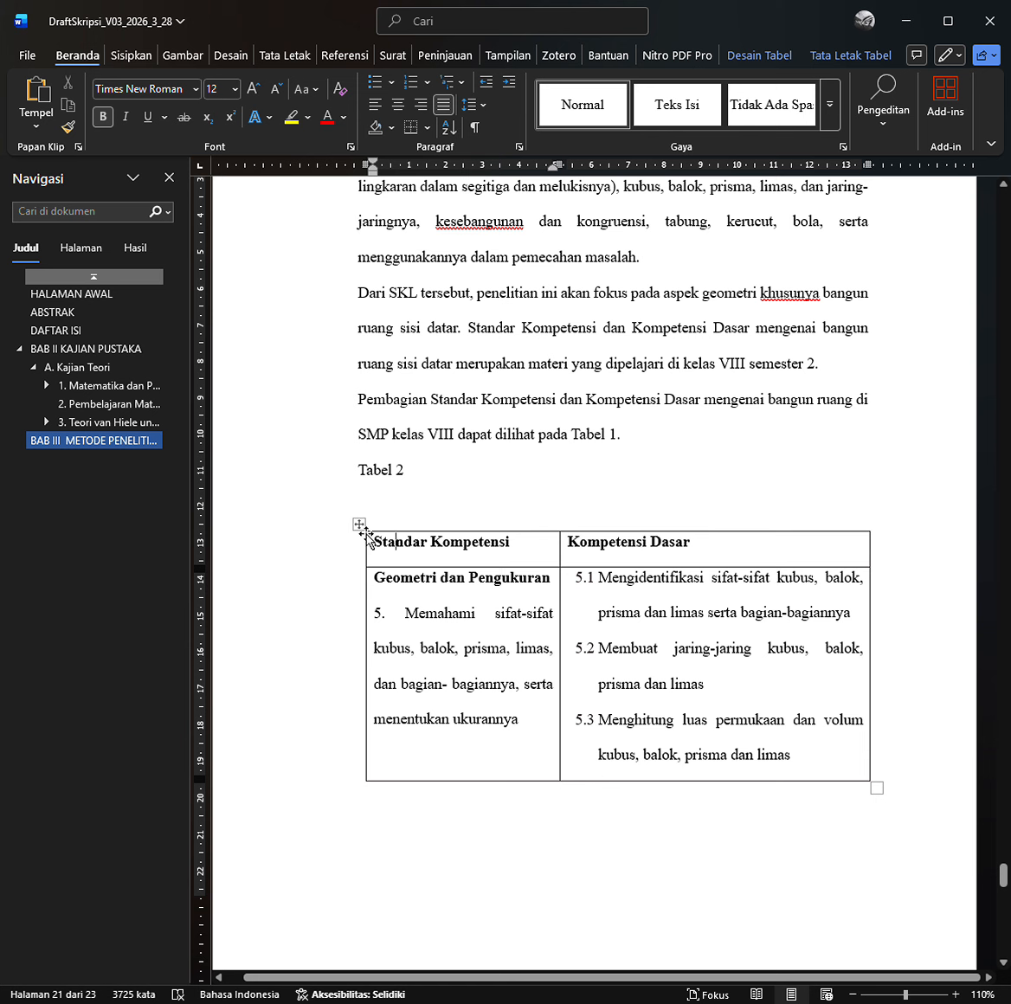
pyautogui.click(360, 526)
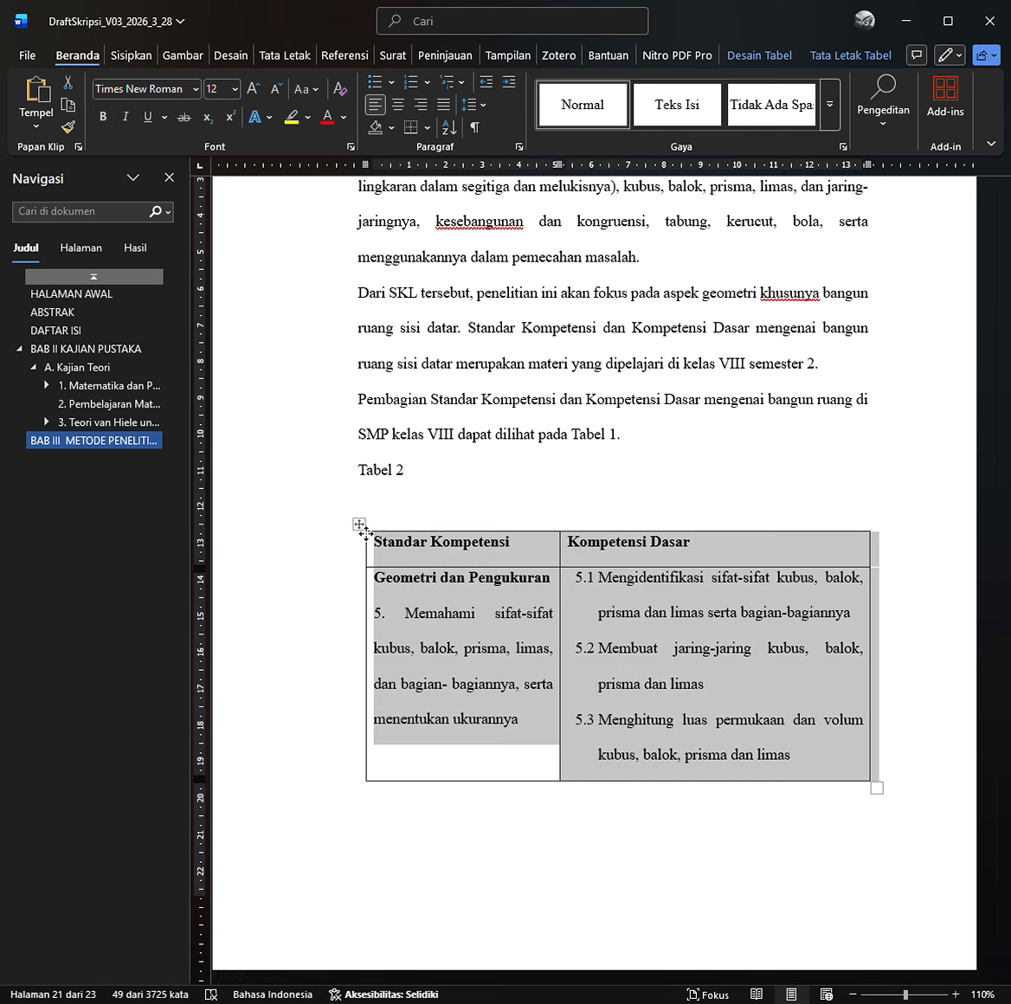
pyautogui.click(421, 581)
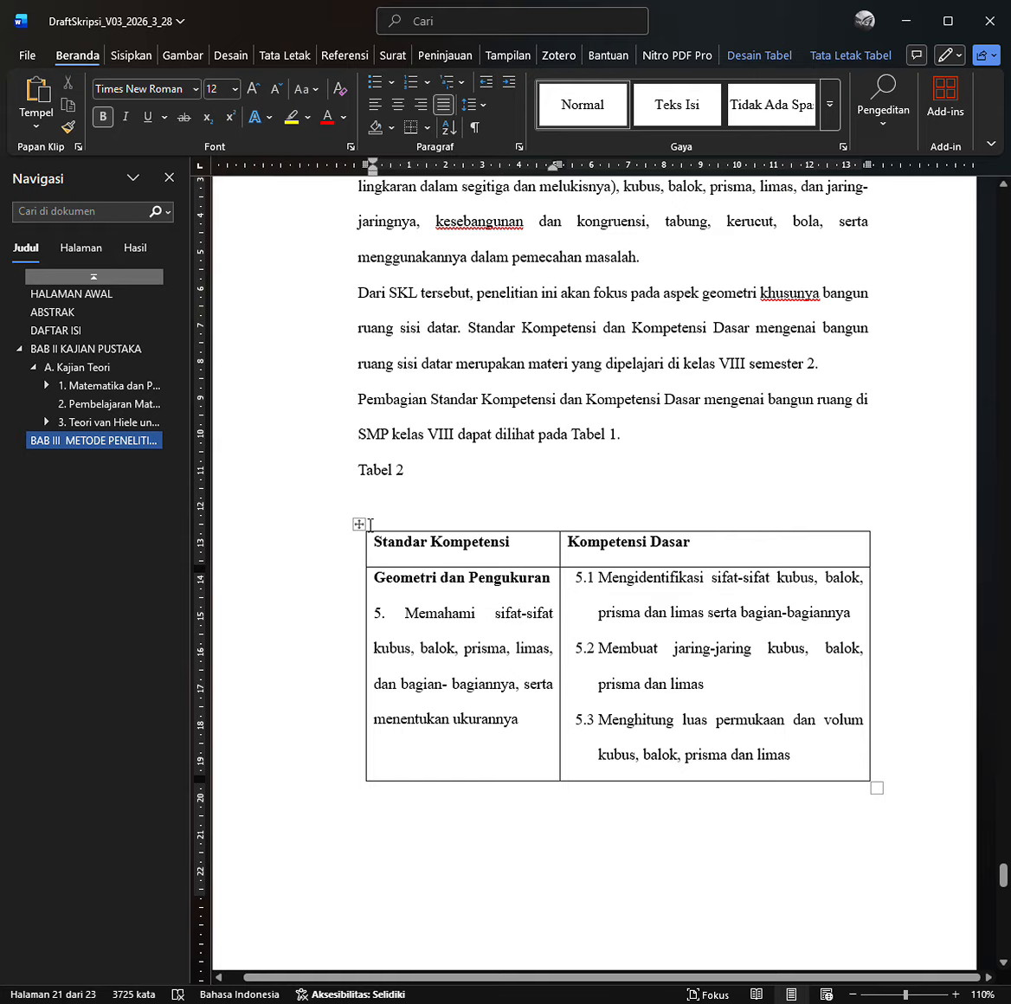
pyautogui.click(407, 612)
pyautogui.click(438, 624)
pyautogui.click(427, 462)
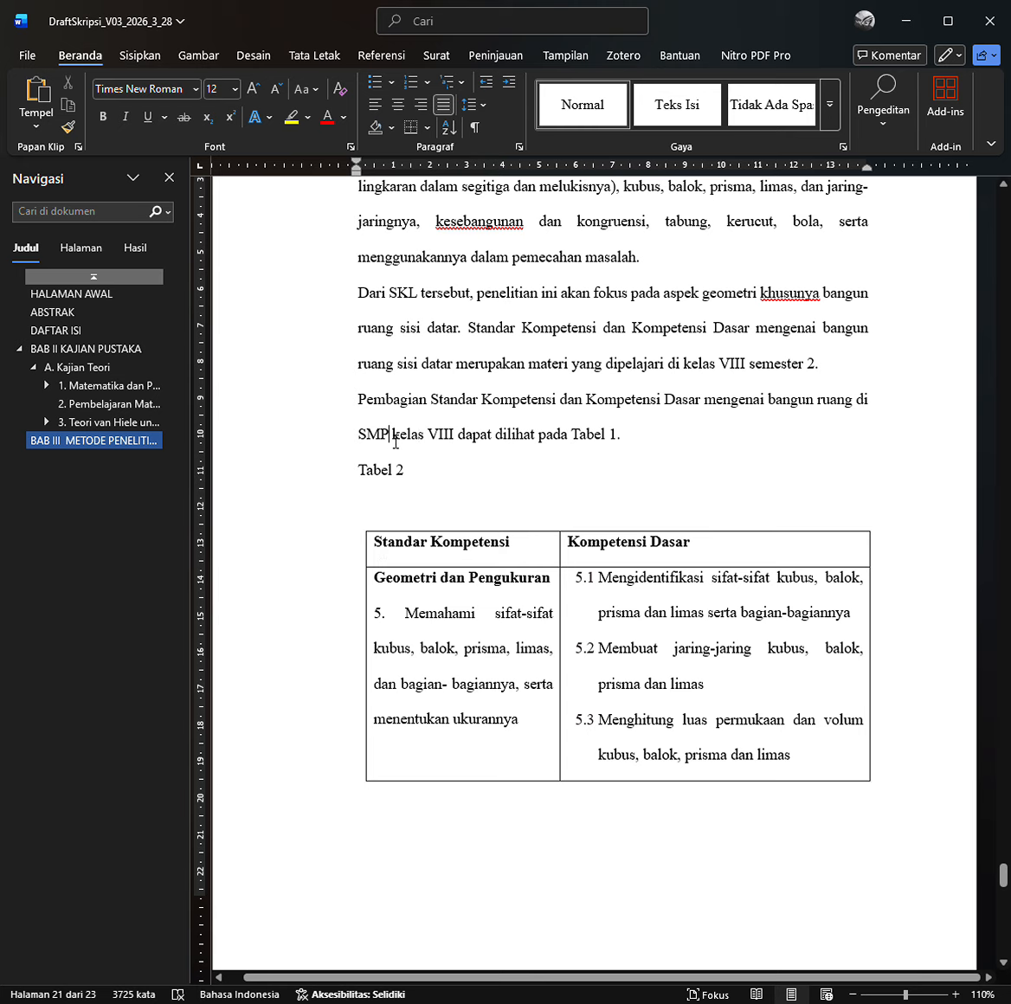
pyautogui.click(448, 656)
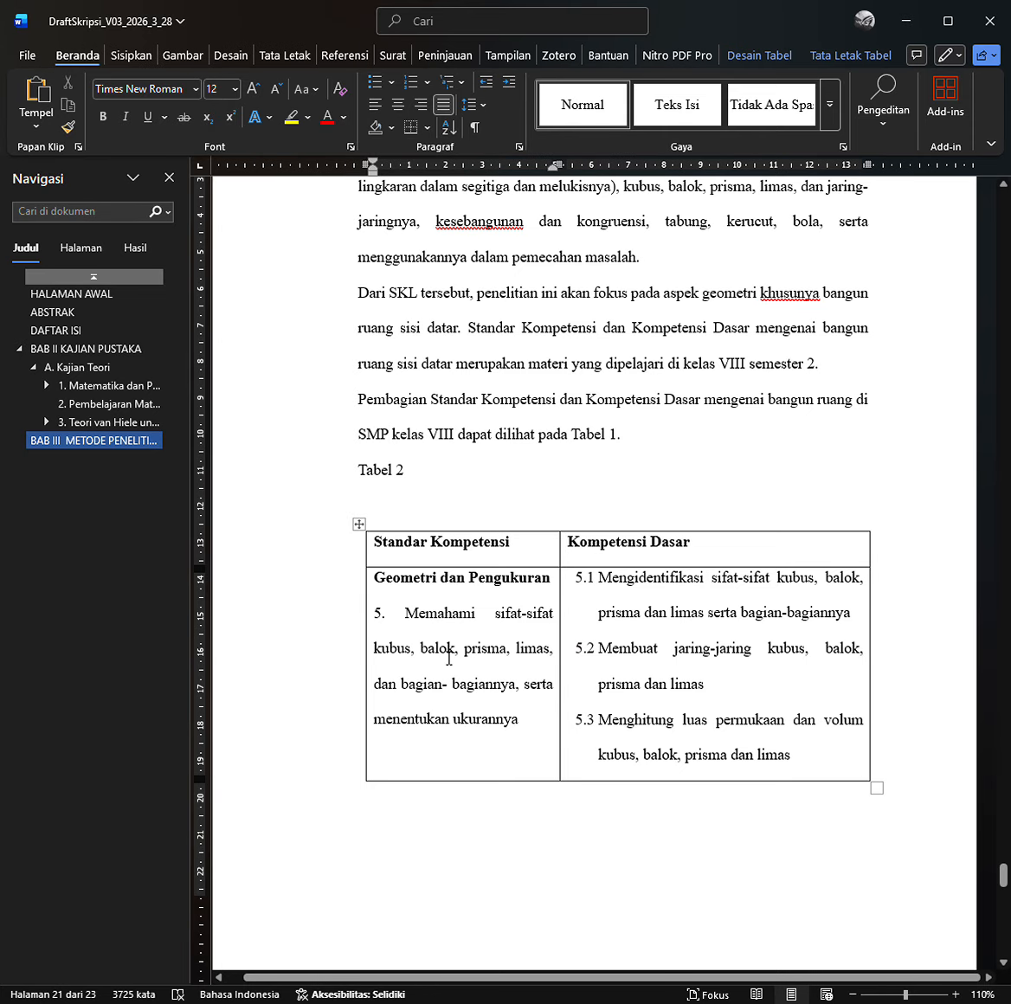
# Insert the caption "Tabel 1. SK dan KD Bangun Ruang di SMP Kelas VIII" above the table.
pyautogui.click(360, 525)
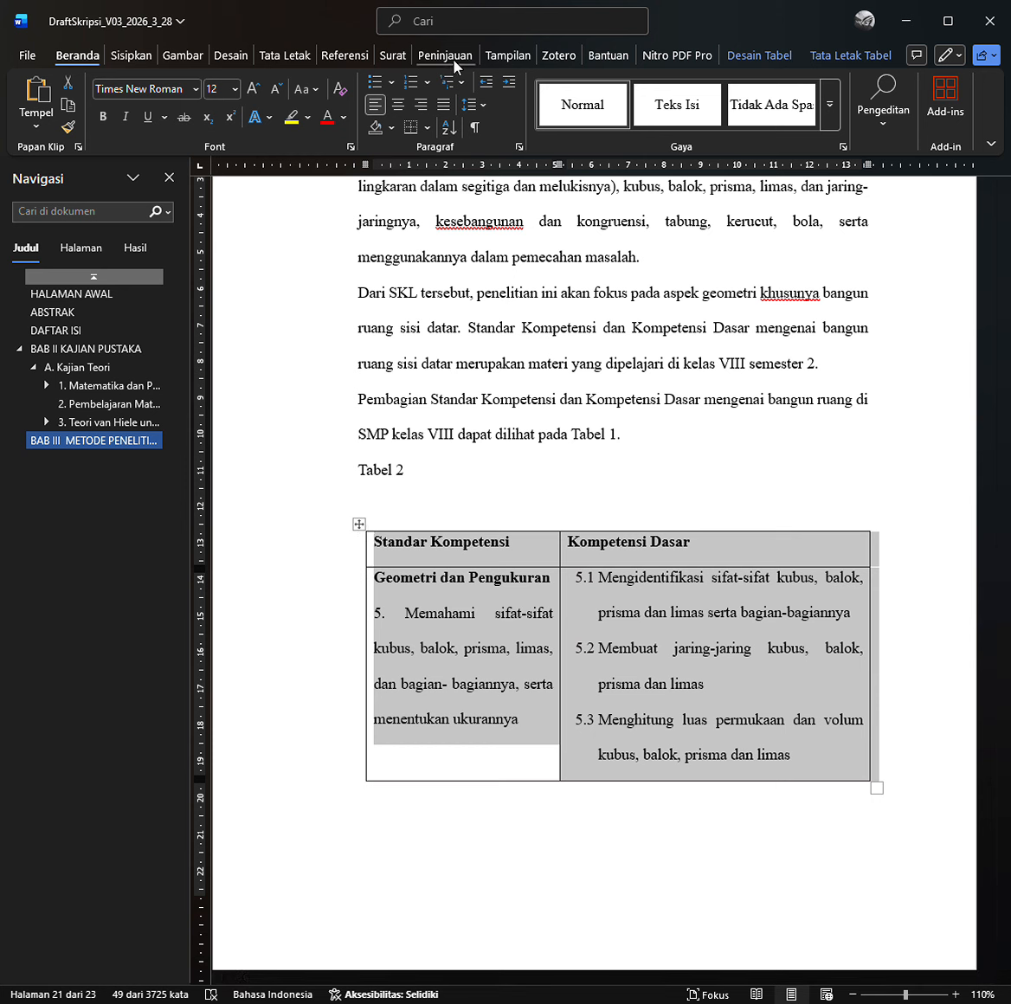
pyautogui.click(366, 62)
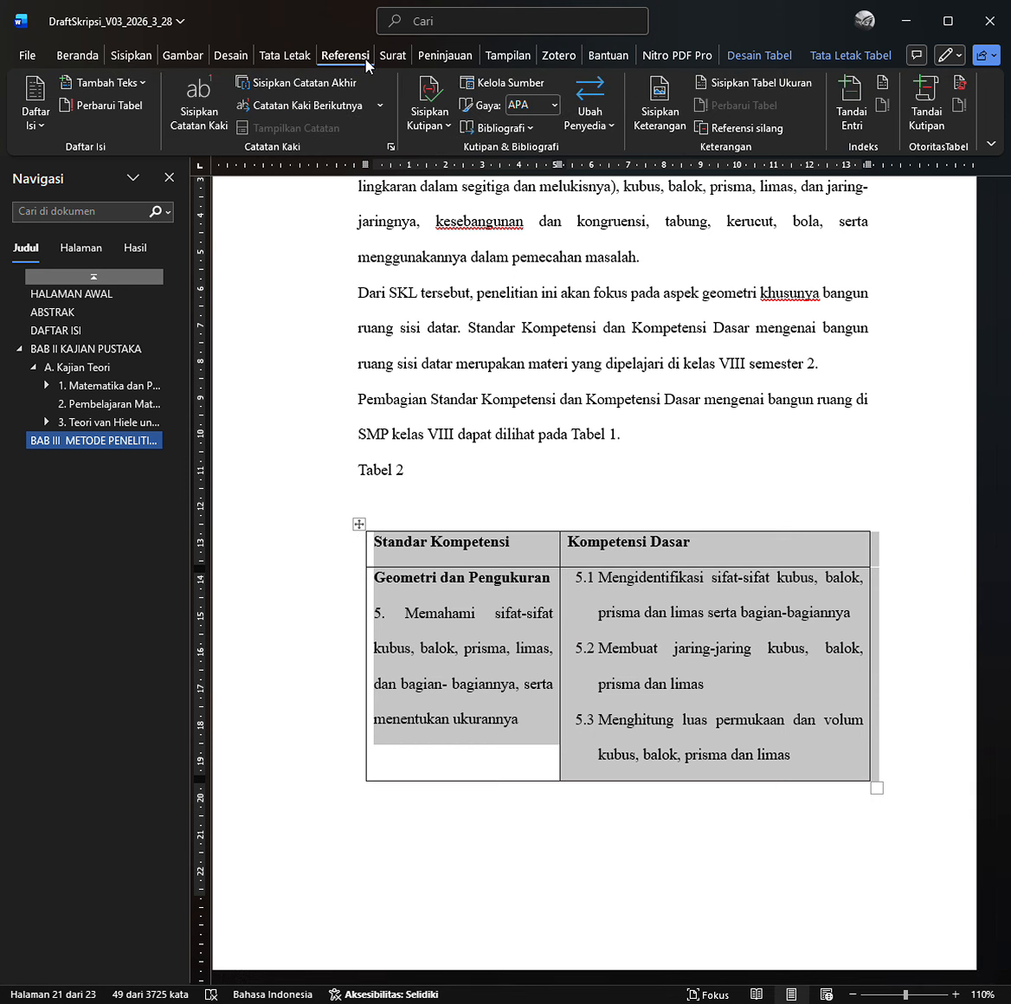
pyautogui.click(651, 125)
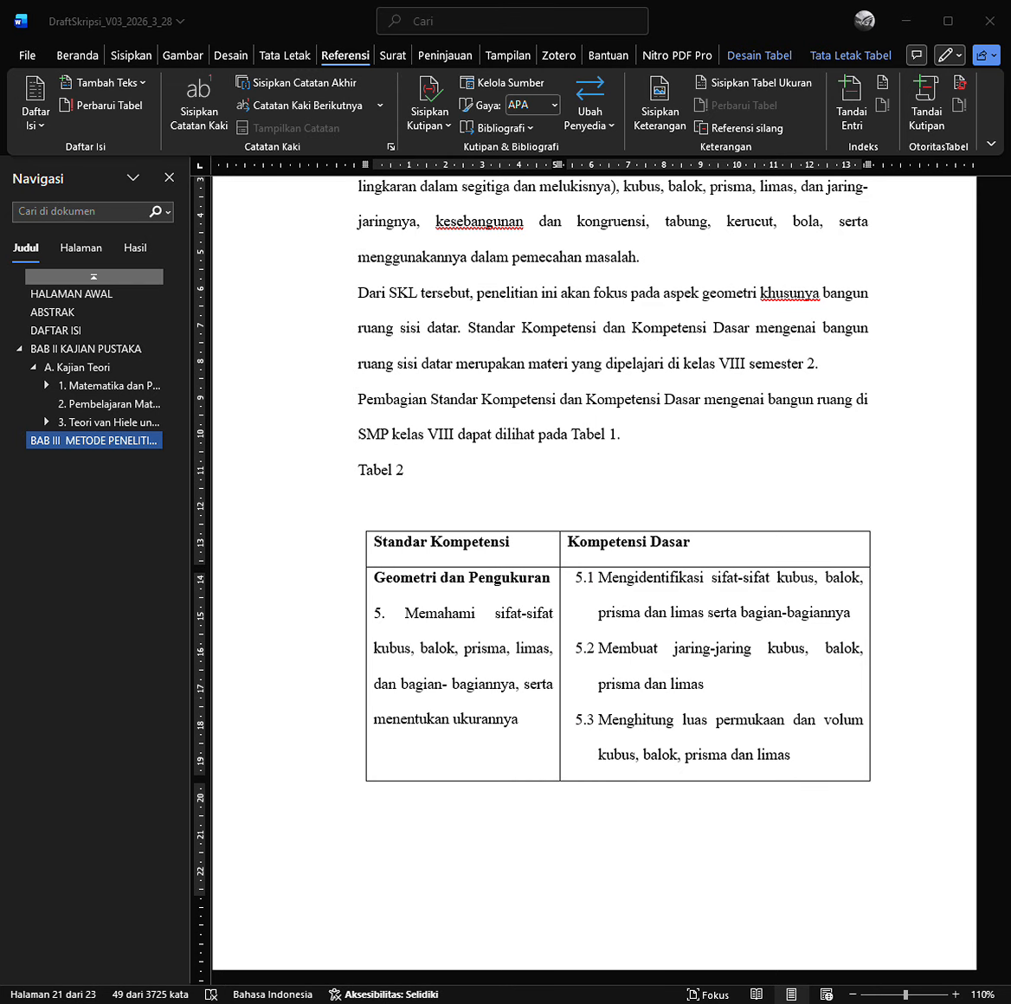
pyautogui.press('Return')
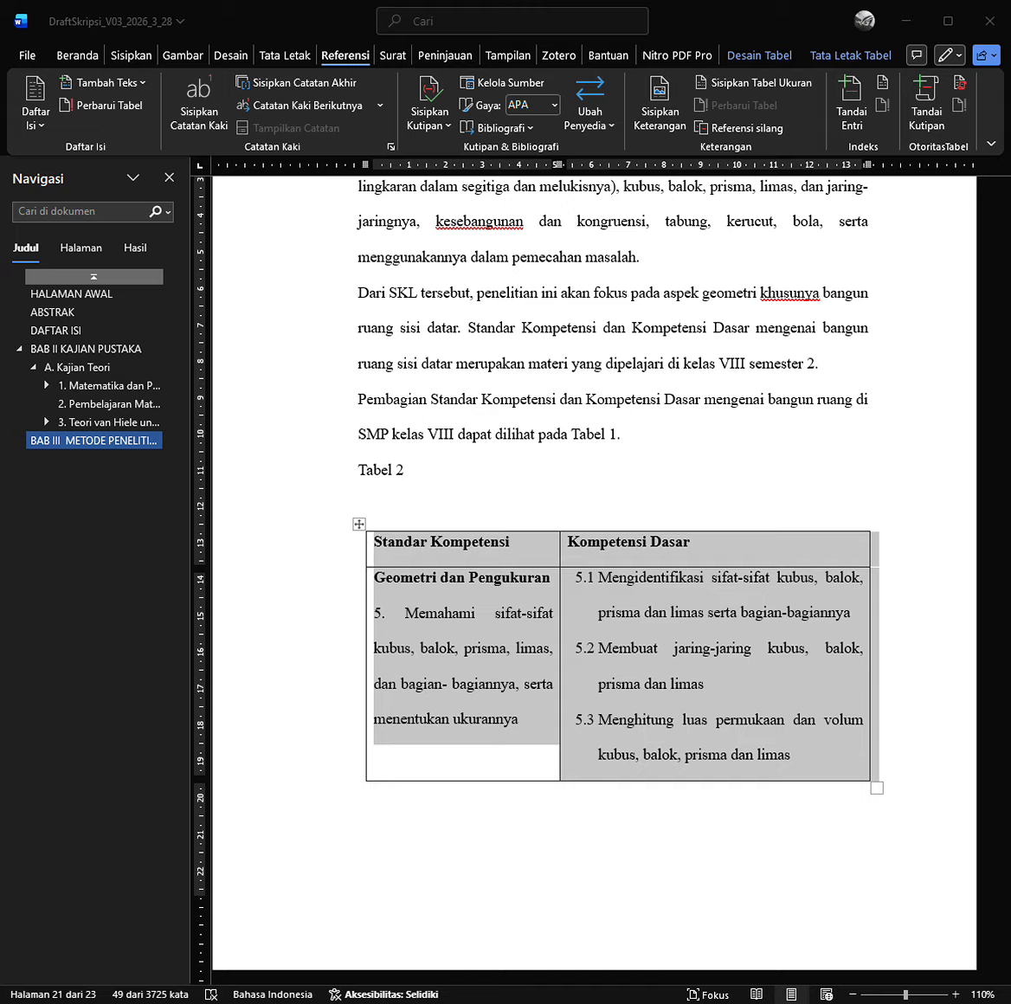
pyautogui.click(510, 541)
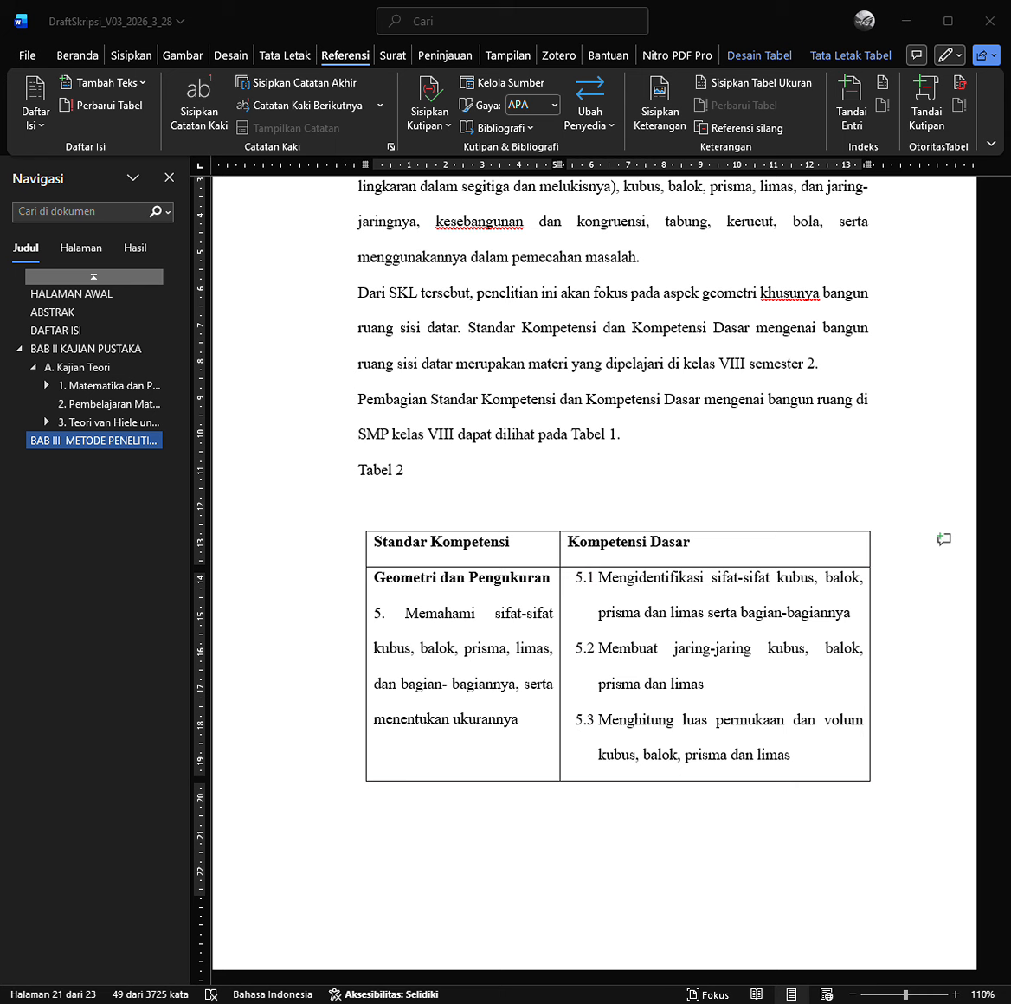
pyautogui.click(360, 524)
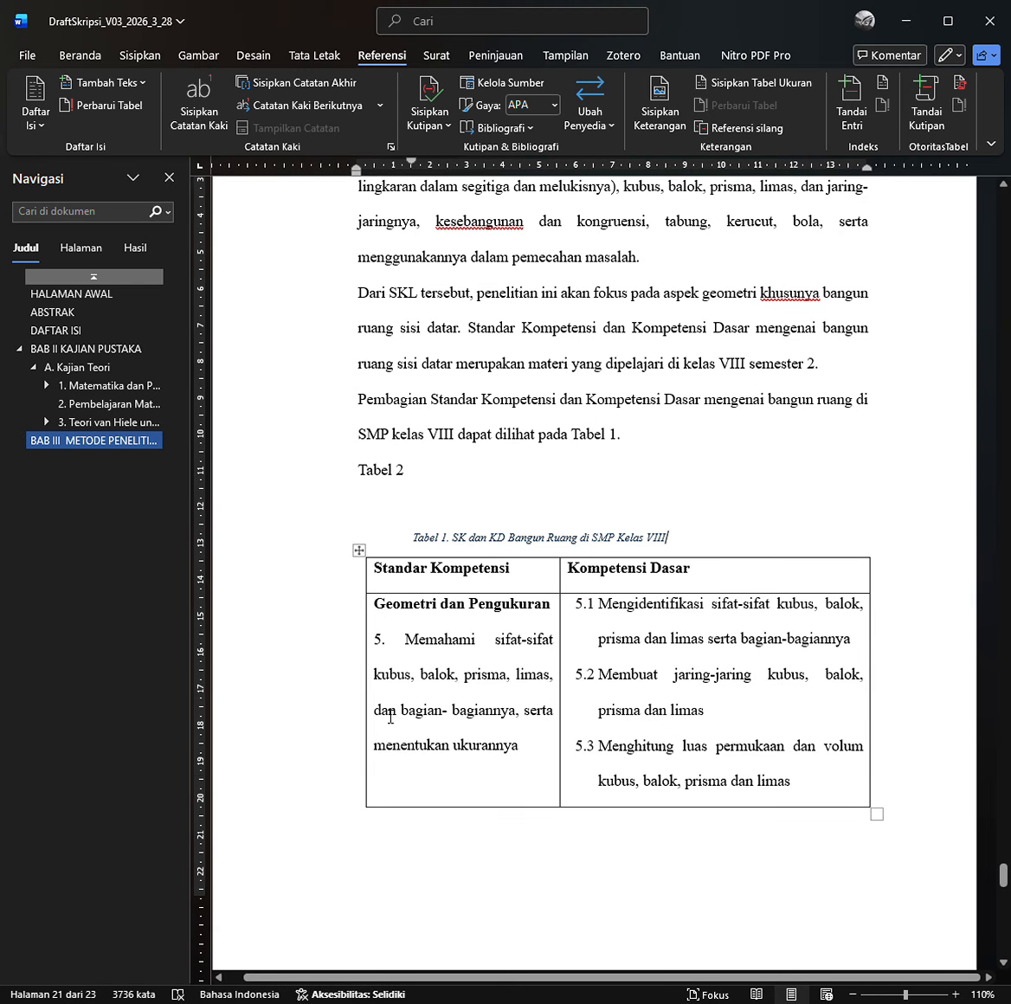
# Remove the first-line indent from the Tabel 1 caption and centre it.
pyautogui.click(352, 545)
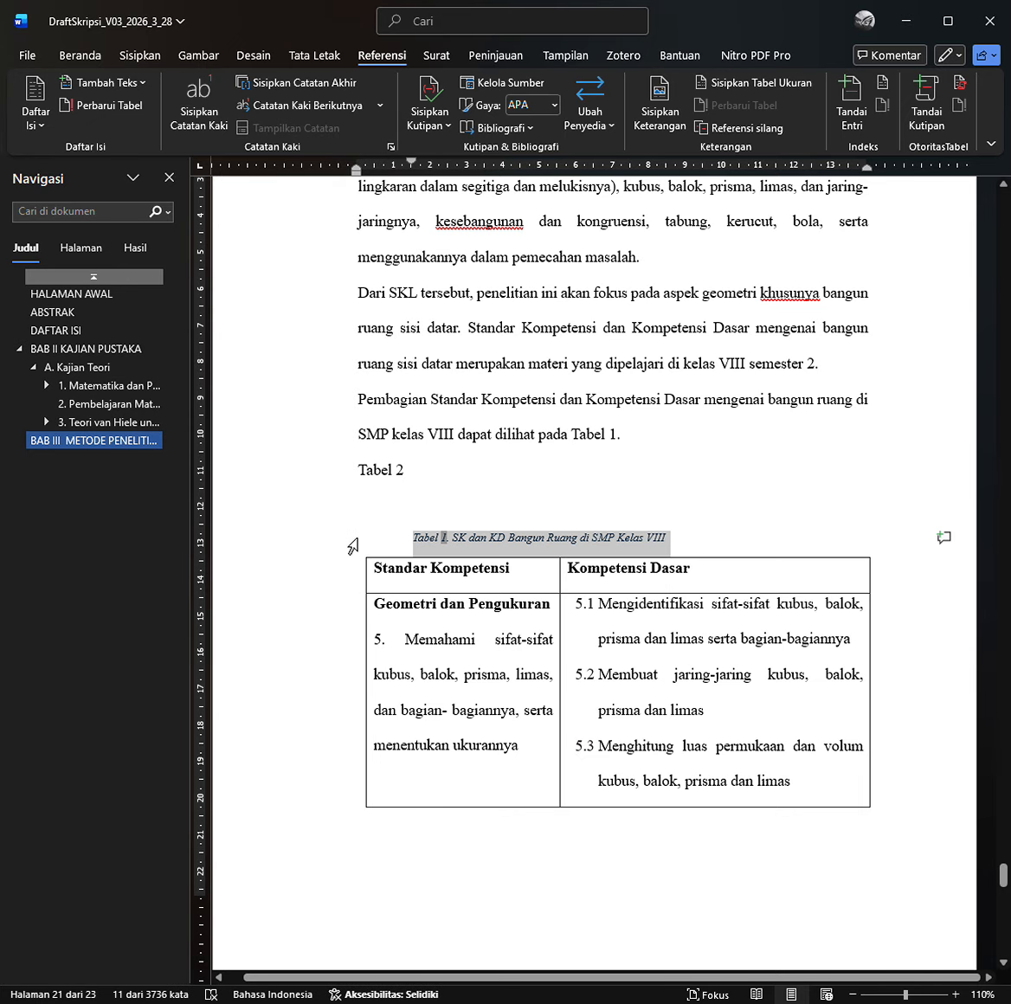
pyautogui.click(408, 541)
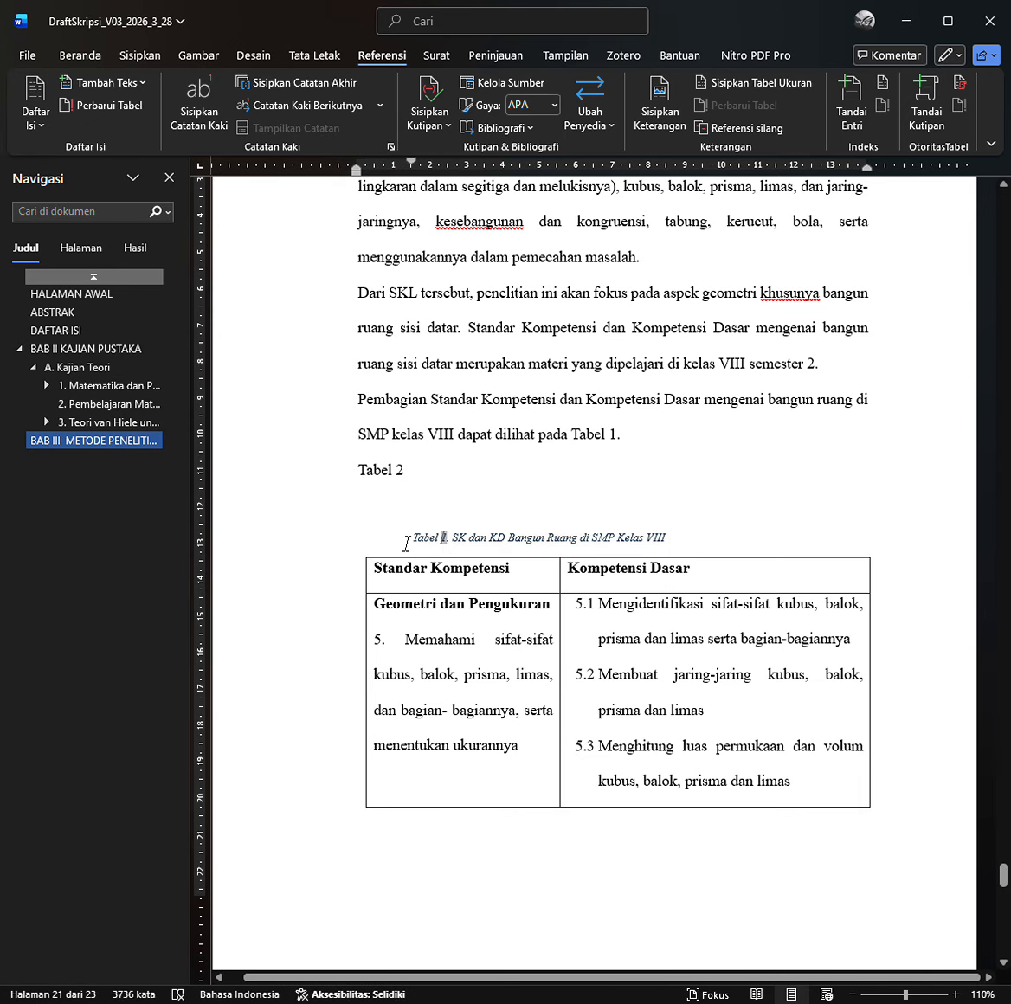
pyautogui.click(332, 544)
pyautogui.click(442, 545)
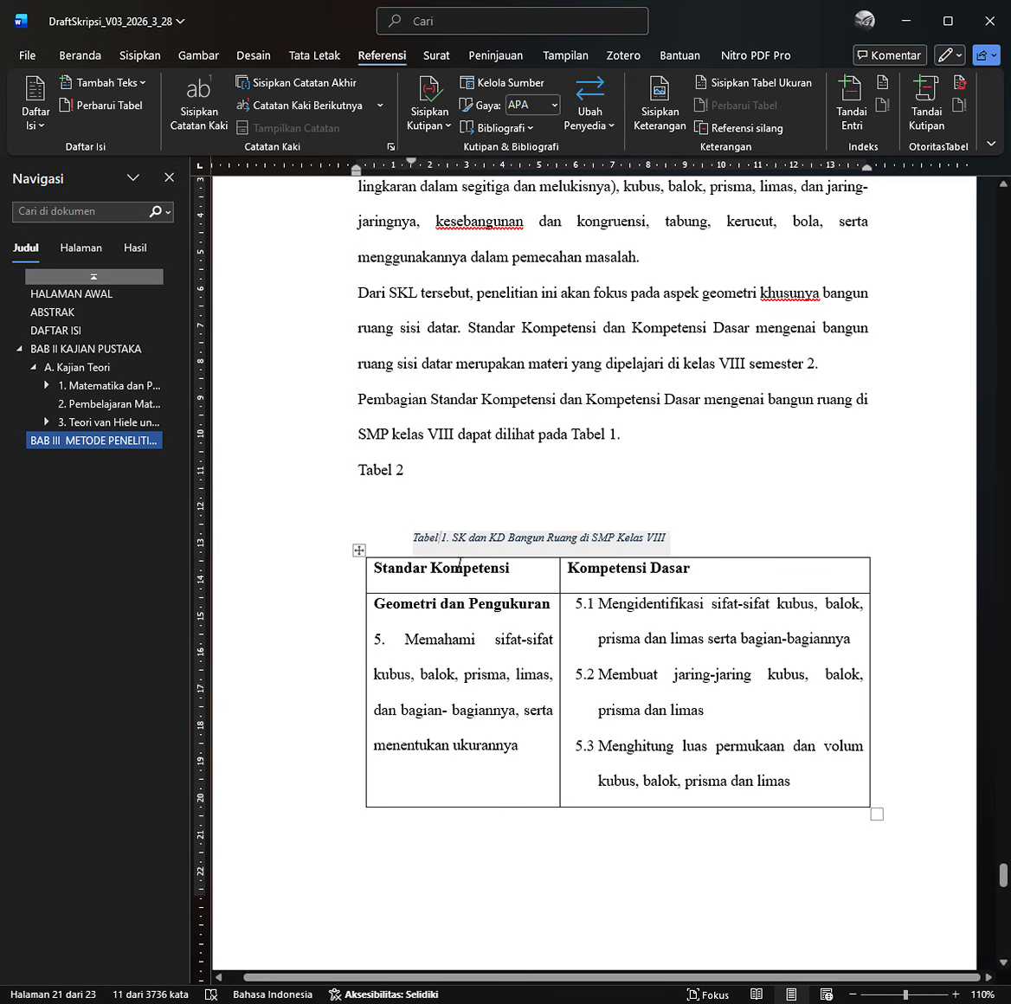
pyautogui.click(335, 545)
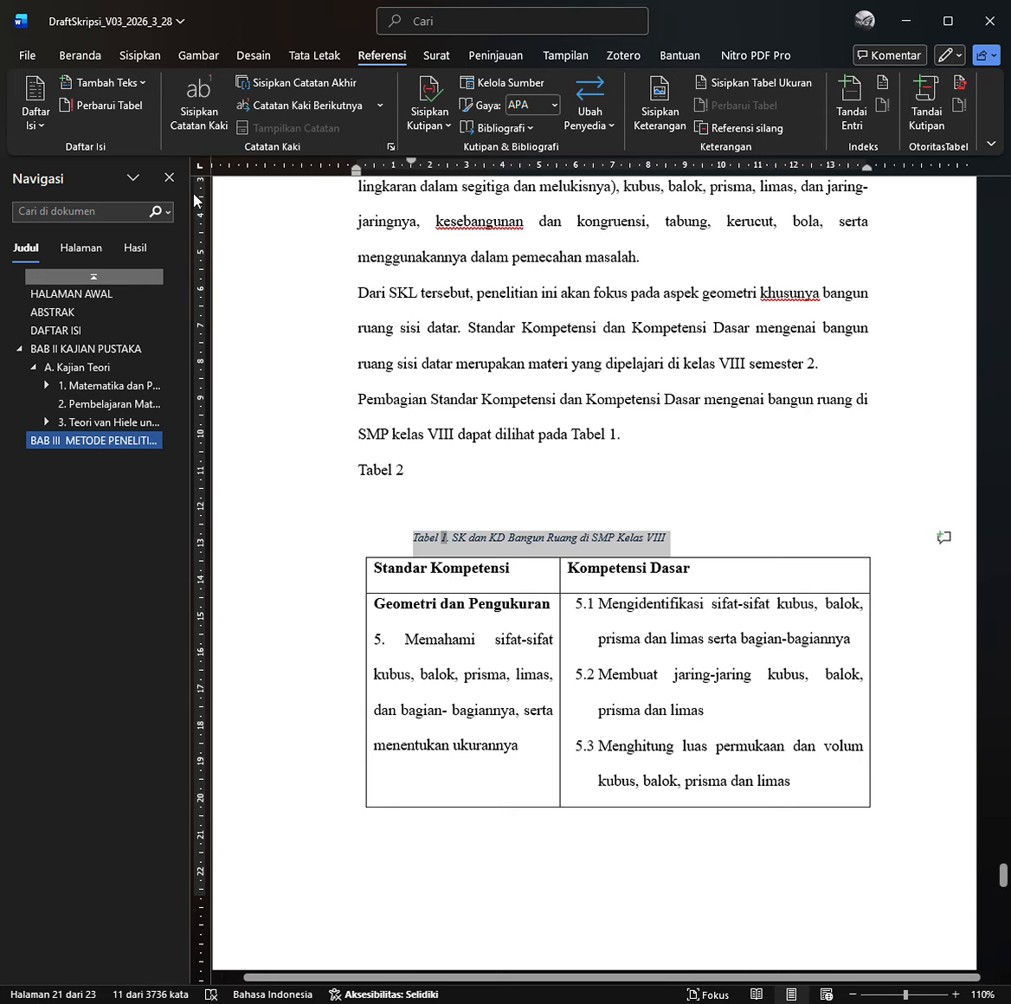
pyautogui.click(90, 62)
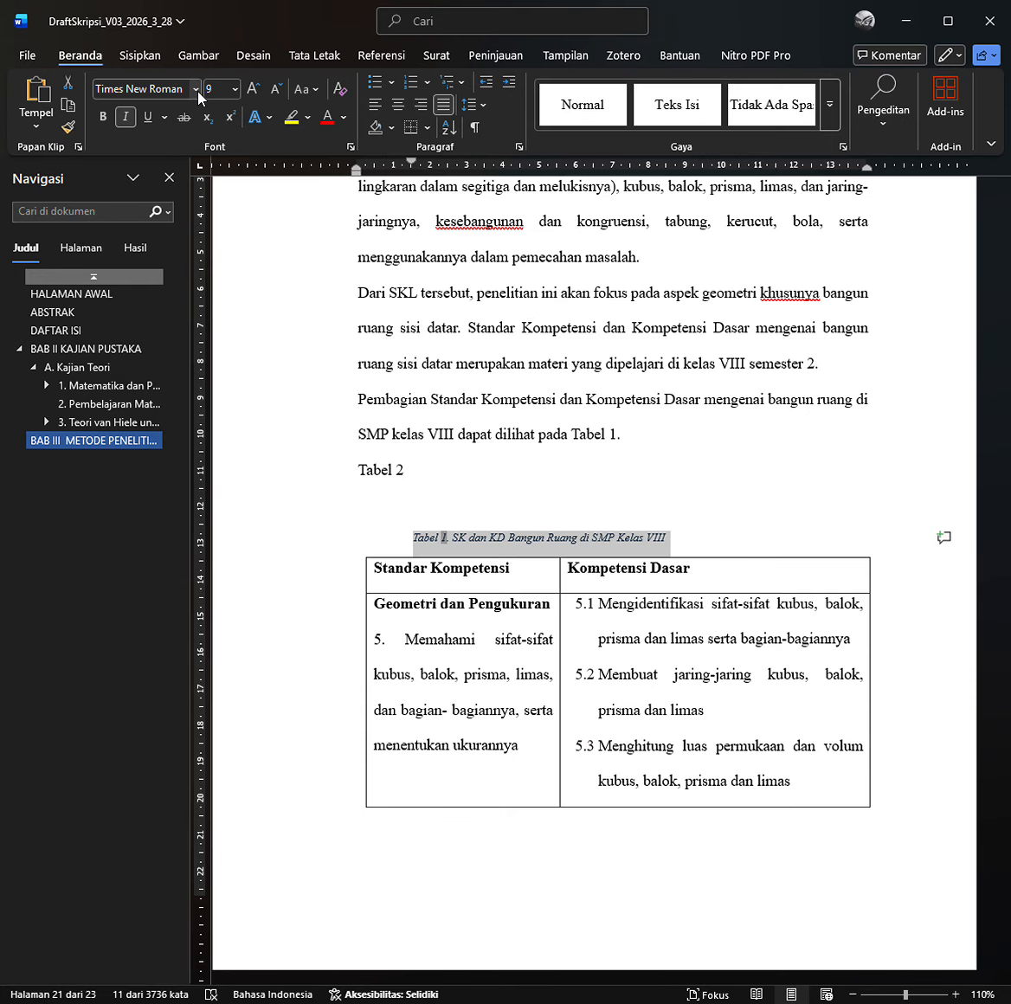
pyautogui.moveTo(412, 165); pyautogui.dragTo(355, 164)
pyautogui.click(398, 107)
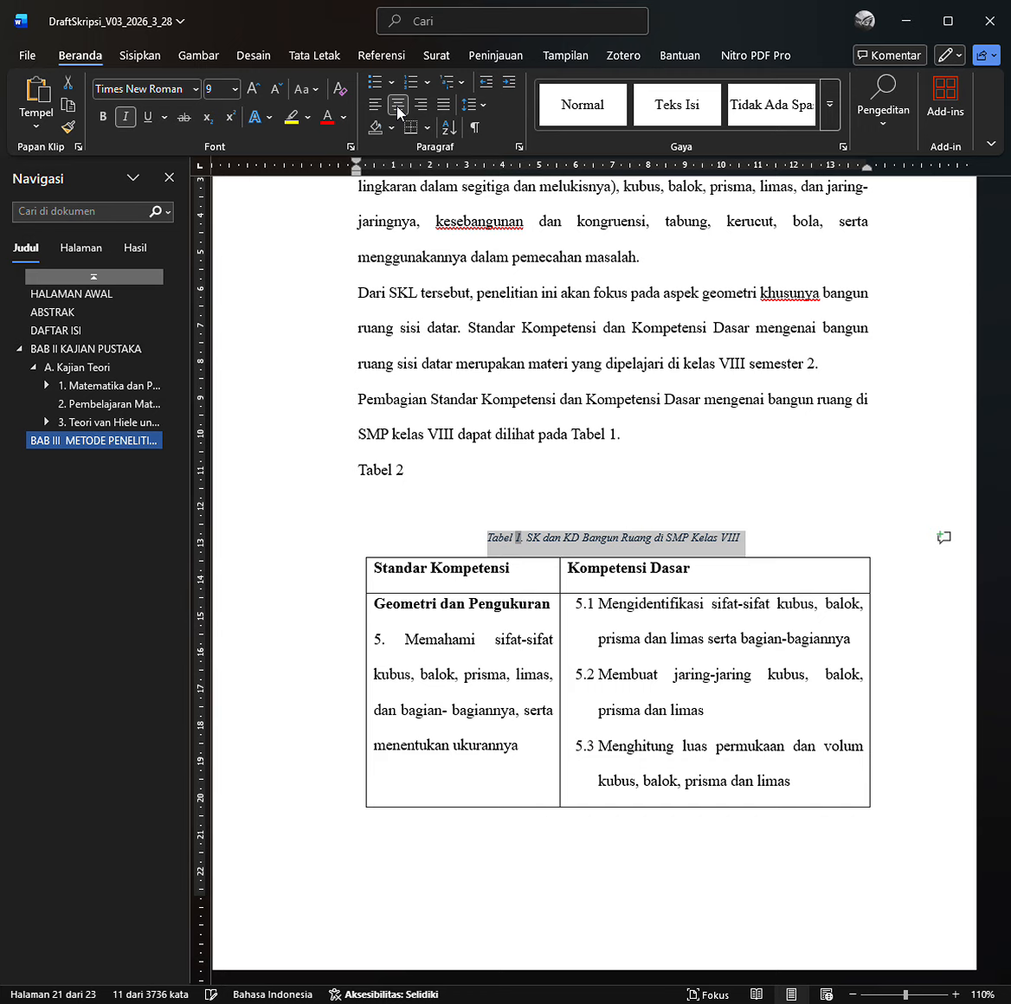
# Format the Tabel 1 caption as bold, non-italic, black text at size 12.
pyautogui.click(125, 118)
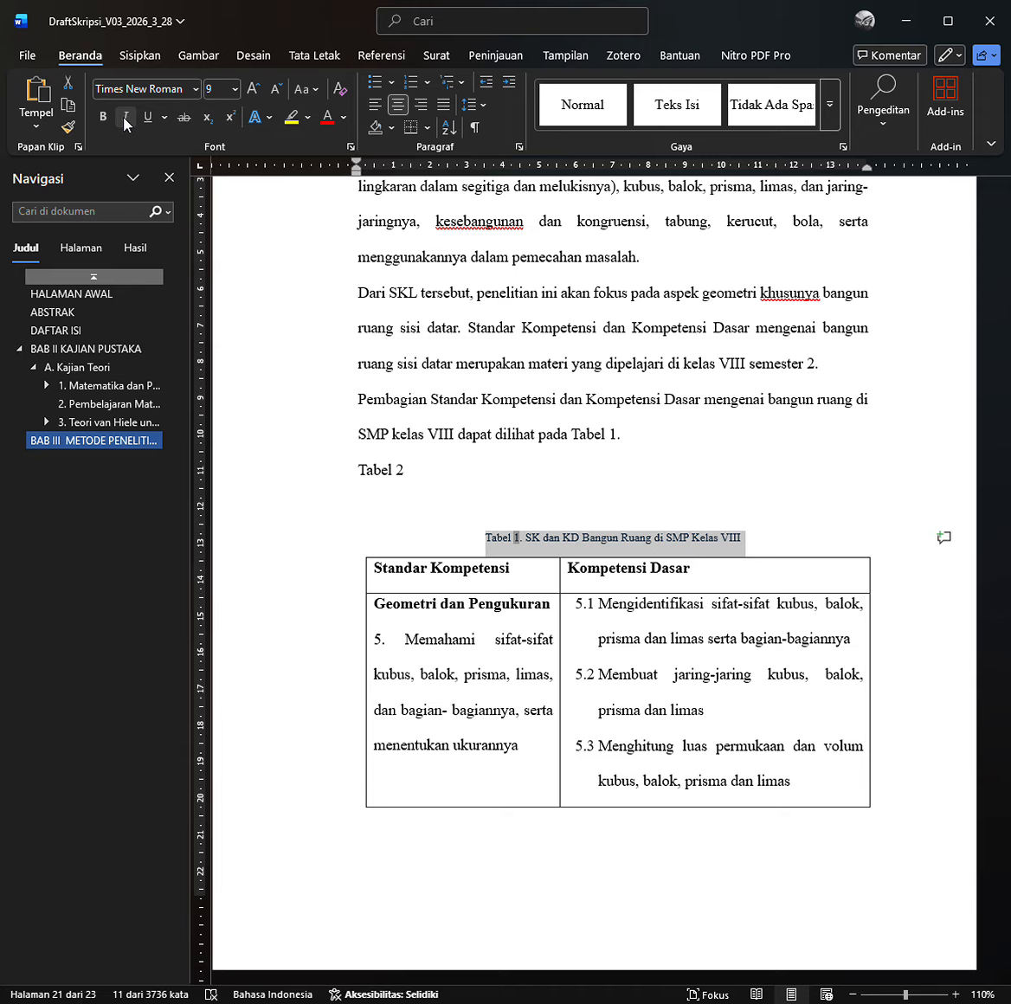
pyautogui.click(354, 180)
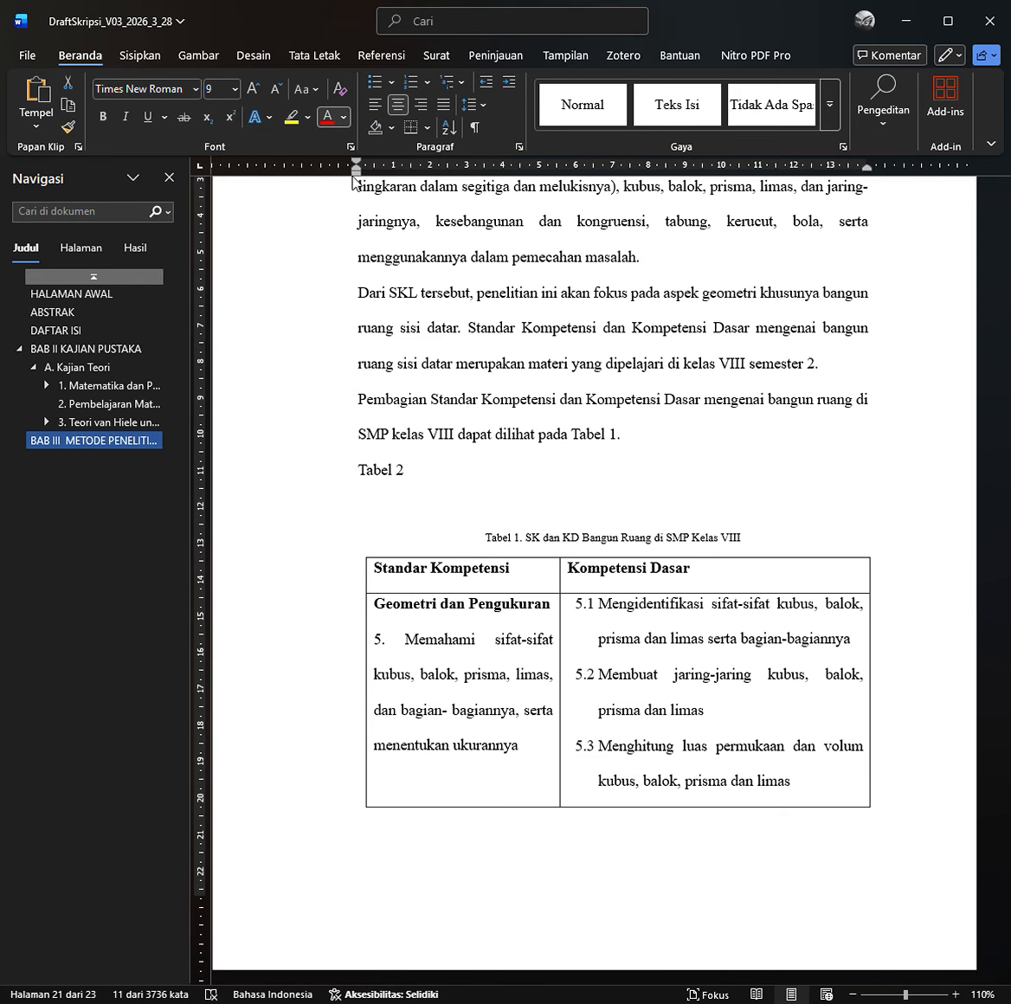
pyautogui.click(103, 119)
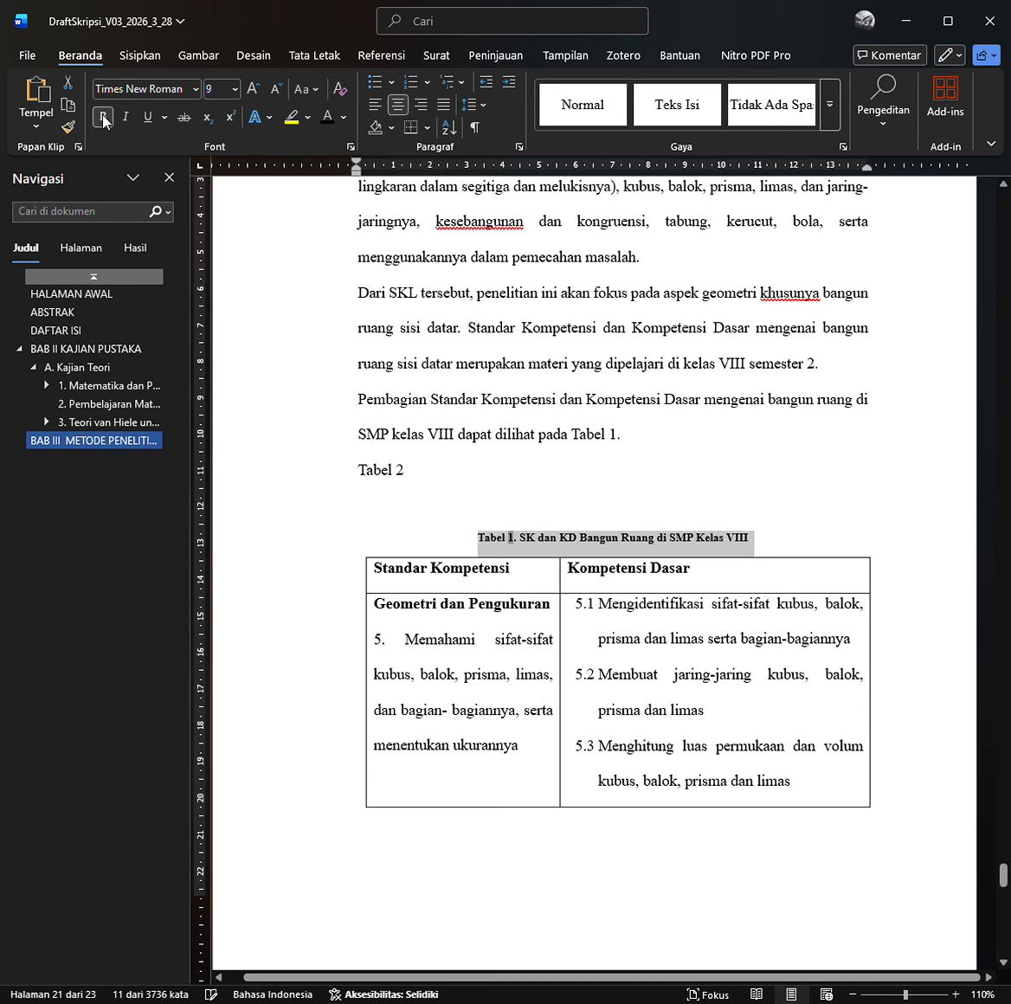
pyautogui.click(238, 89)
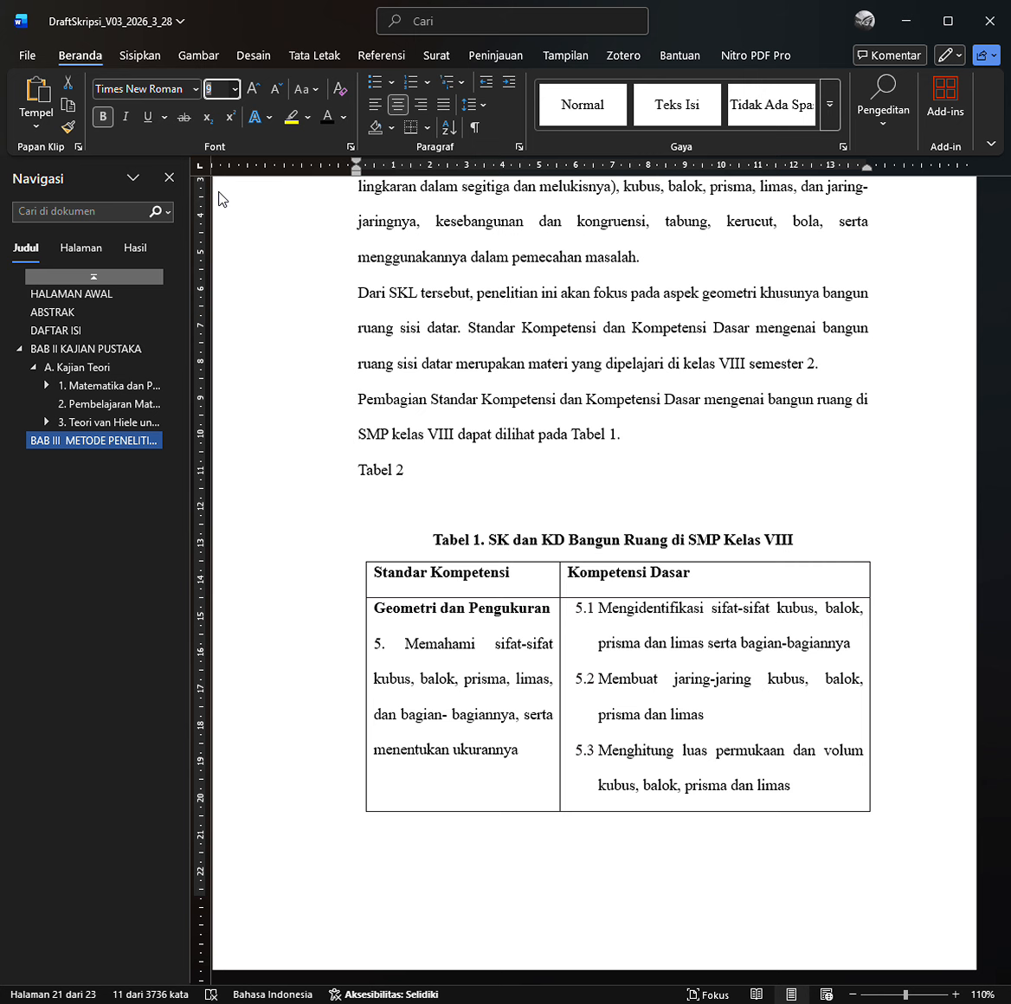
pyautogui.press('Escape')
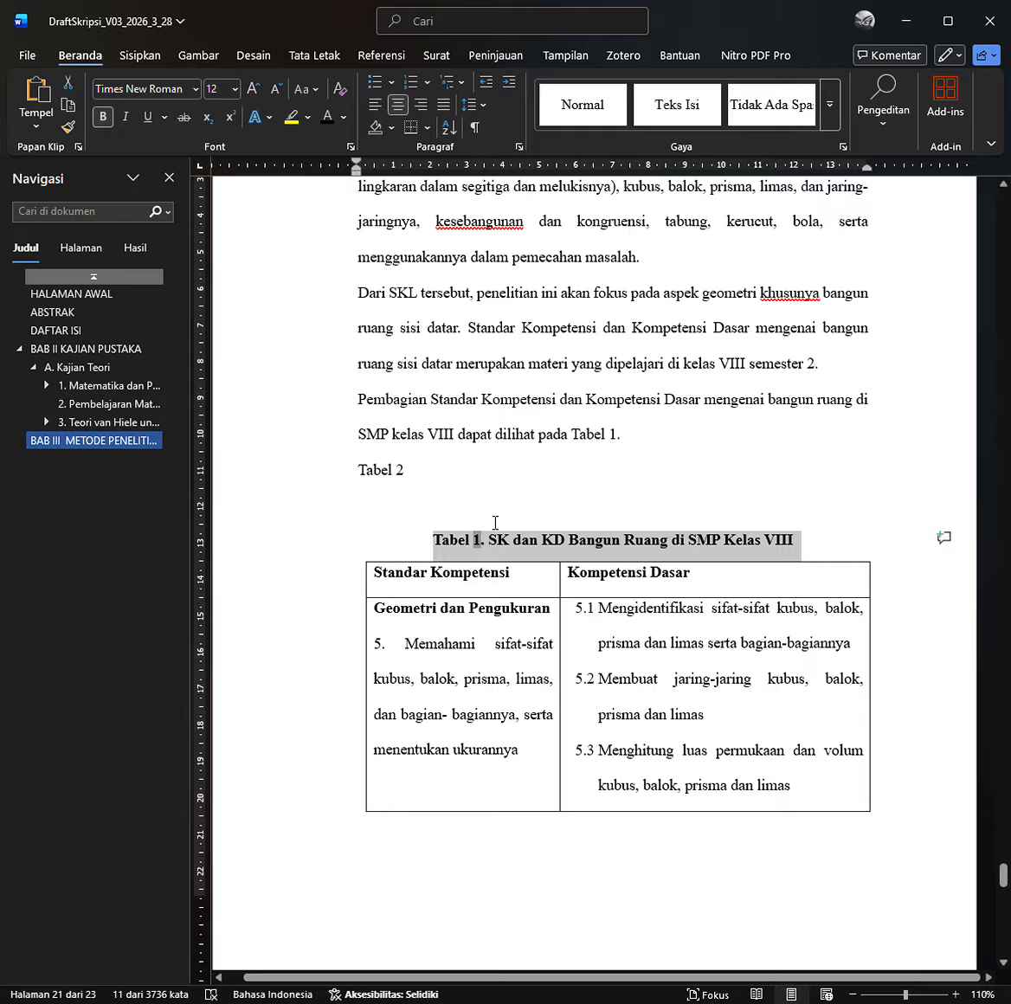
# Delete the leftover "Tabel 2" line and the empty line below it, above the new caption.
pyautogui.click(428, 502)
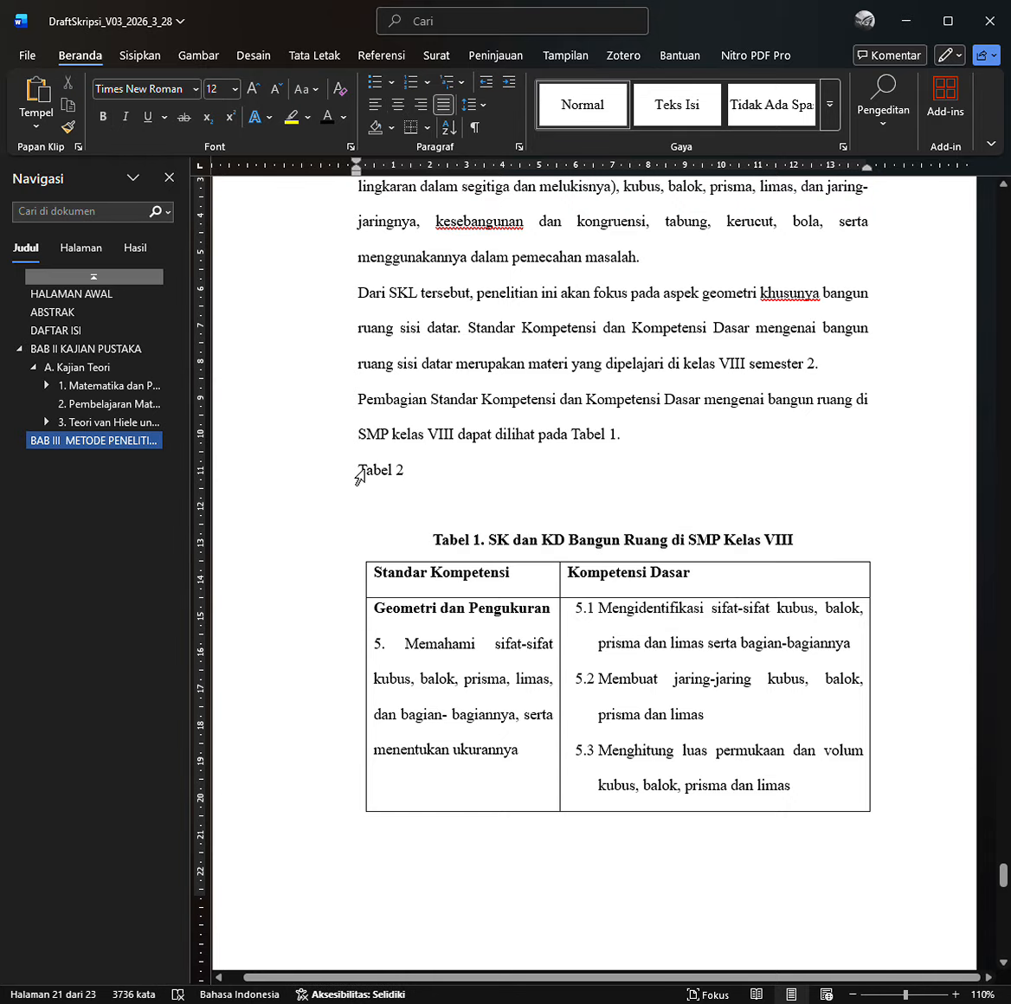
pyautogui.moveTo(361, 469); pyautogui.dragTo(361, 510)
pyautogui.press('Delete')
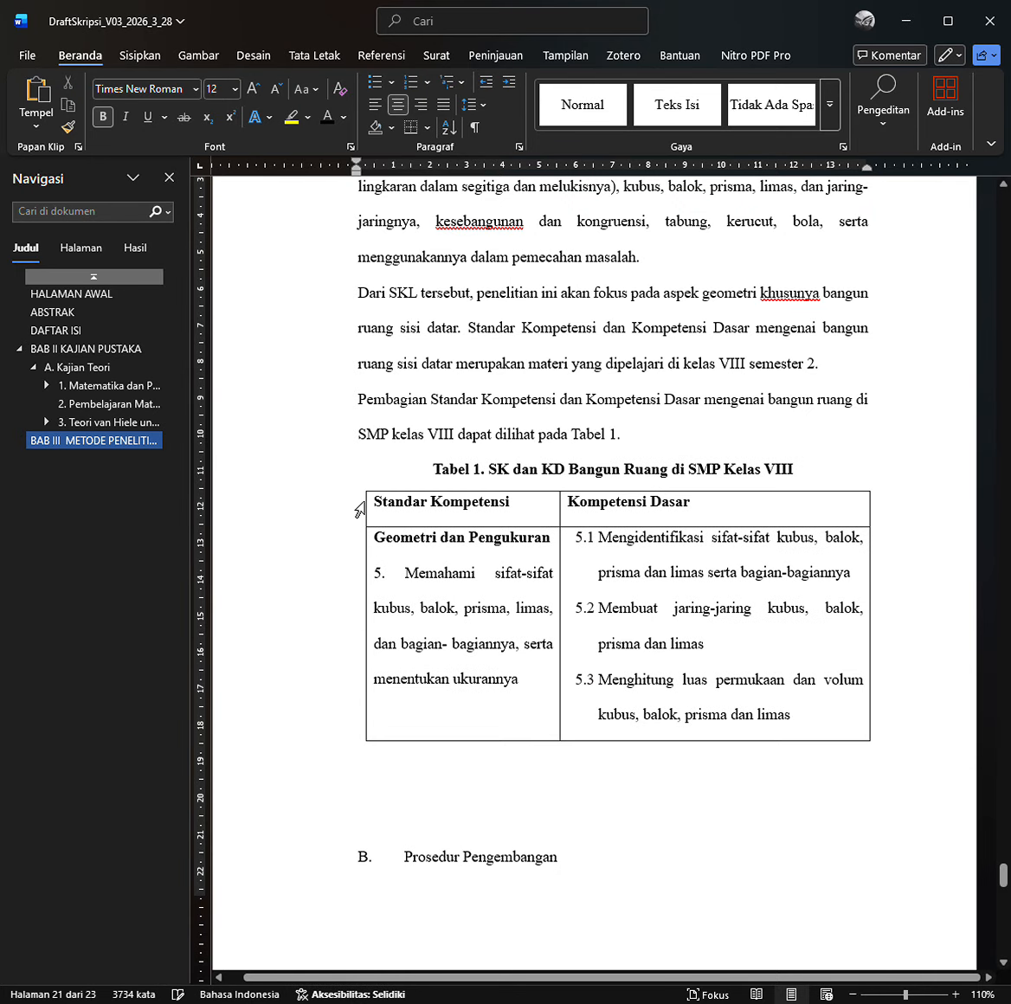
pyautogui.click(456, 471)
pyautogui.click(575, 434)
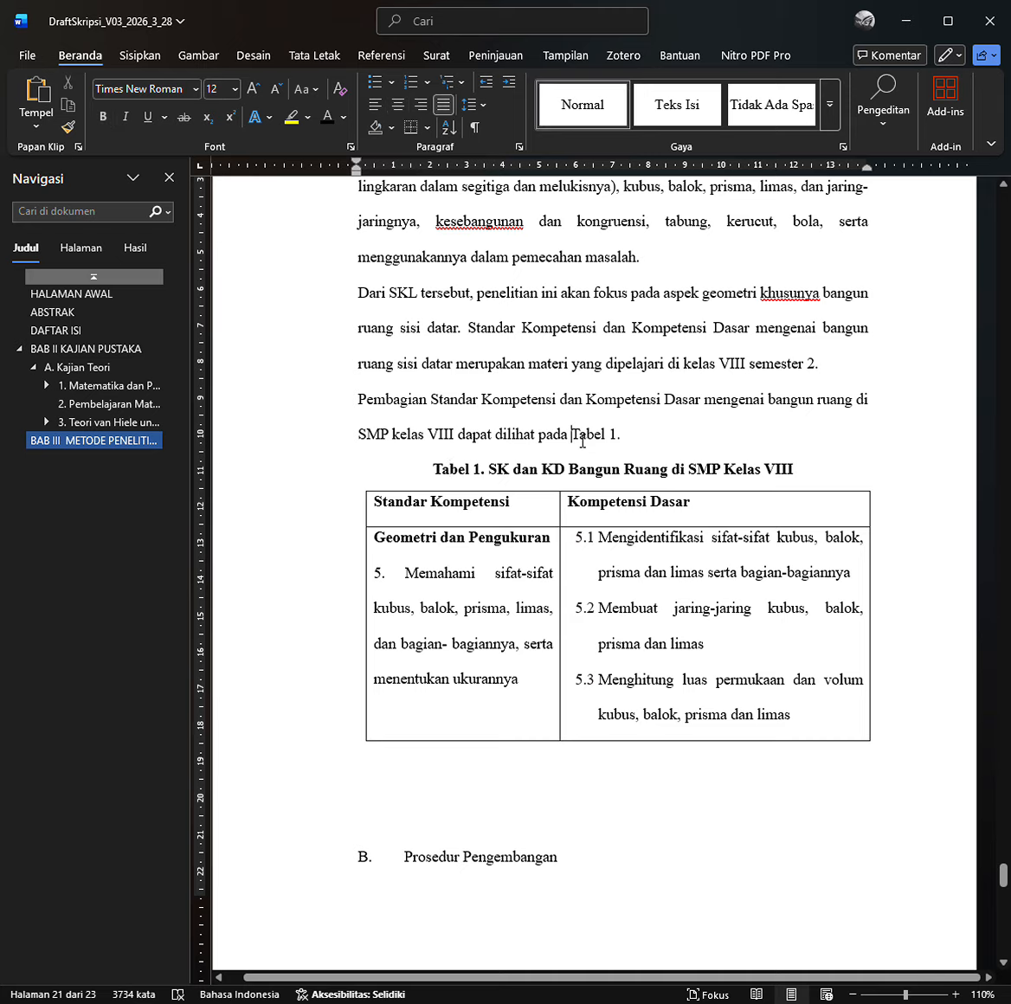
pyautogui.click(354, 1002)
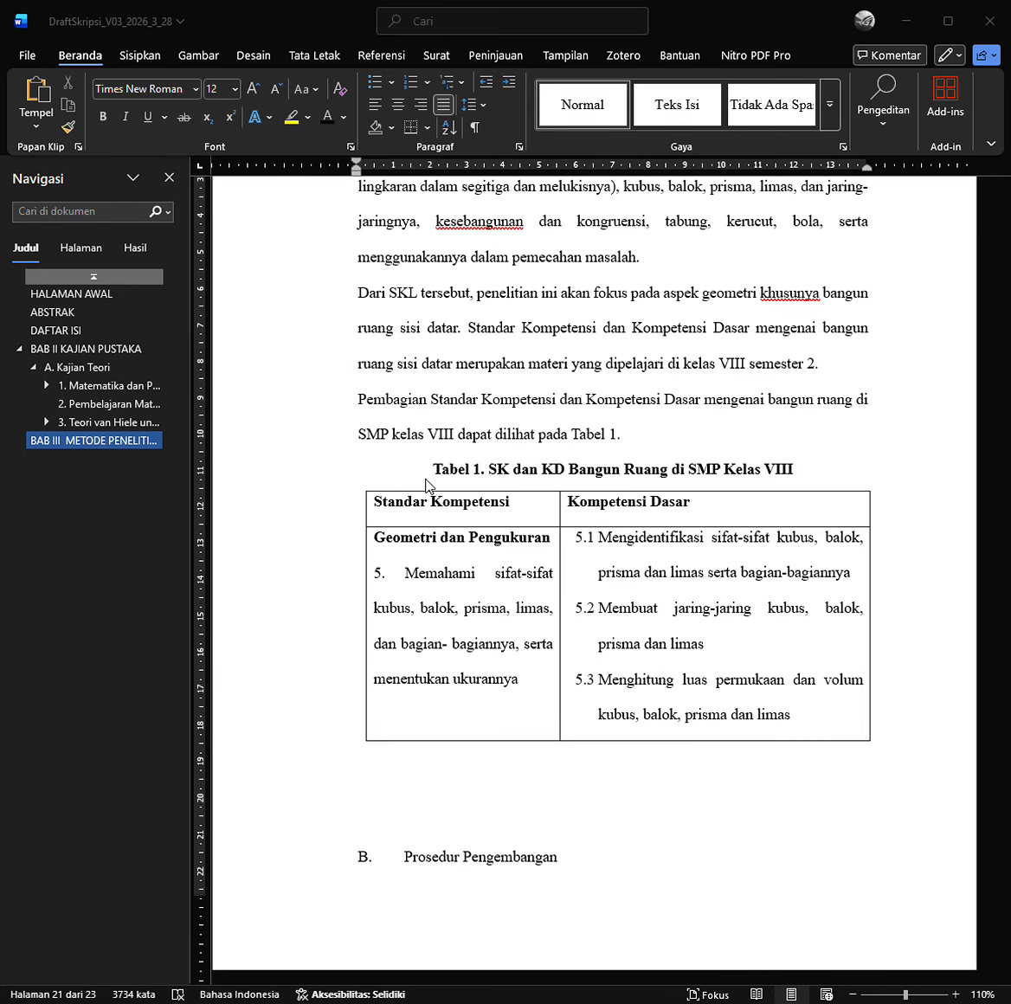
# Replace the typed "Tabel 1" in the sentence before the table with a cross-reference to the Tabel 1 caption.
pyautogui.click(463, 471)
pyautogui.click(355, 469)
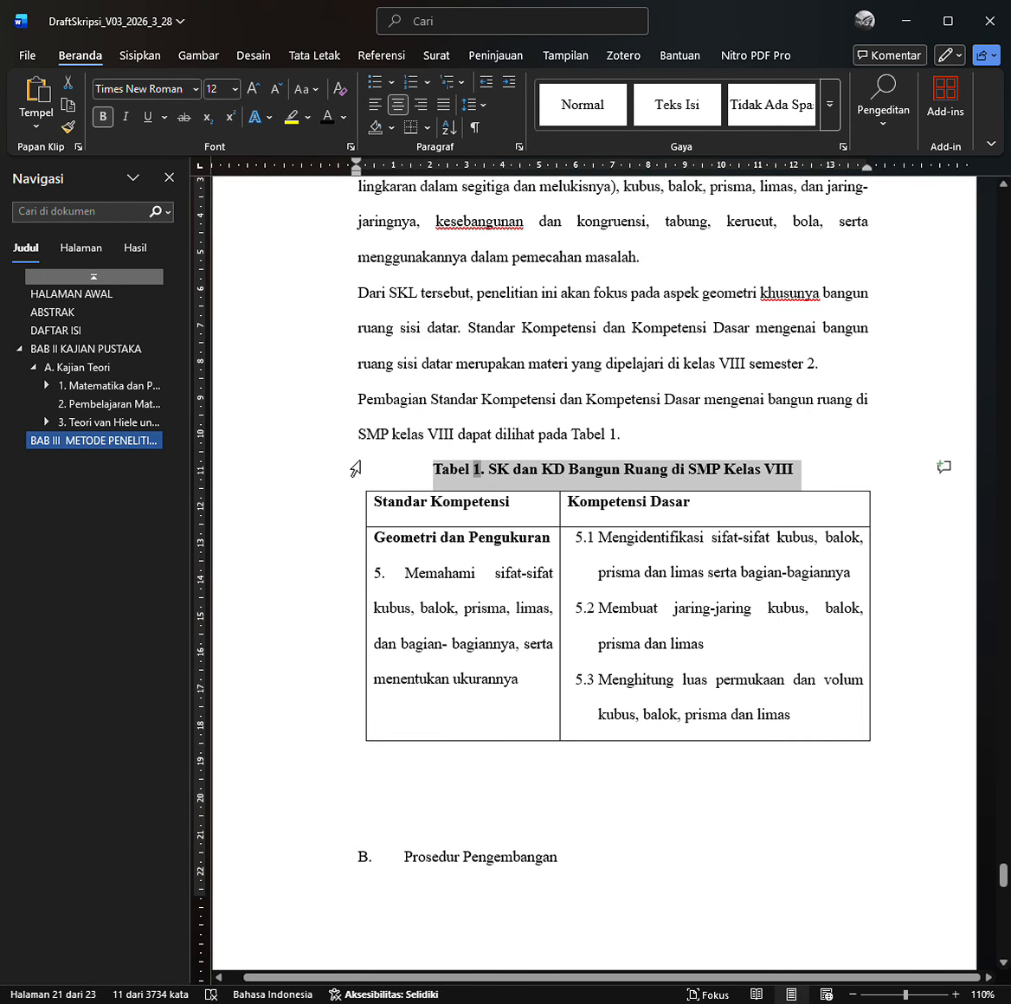
pyautogui.click(429, 441)
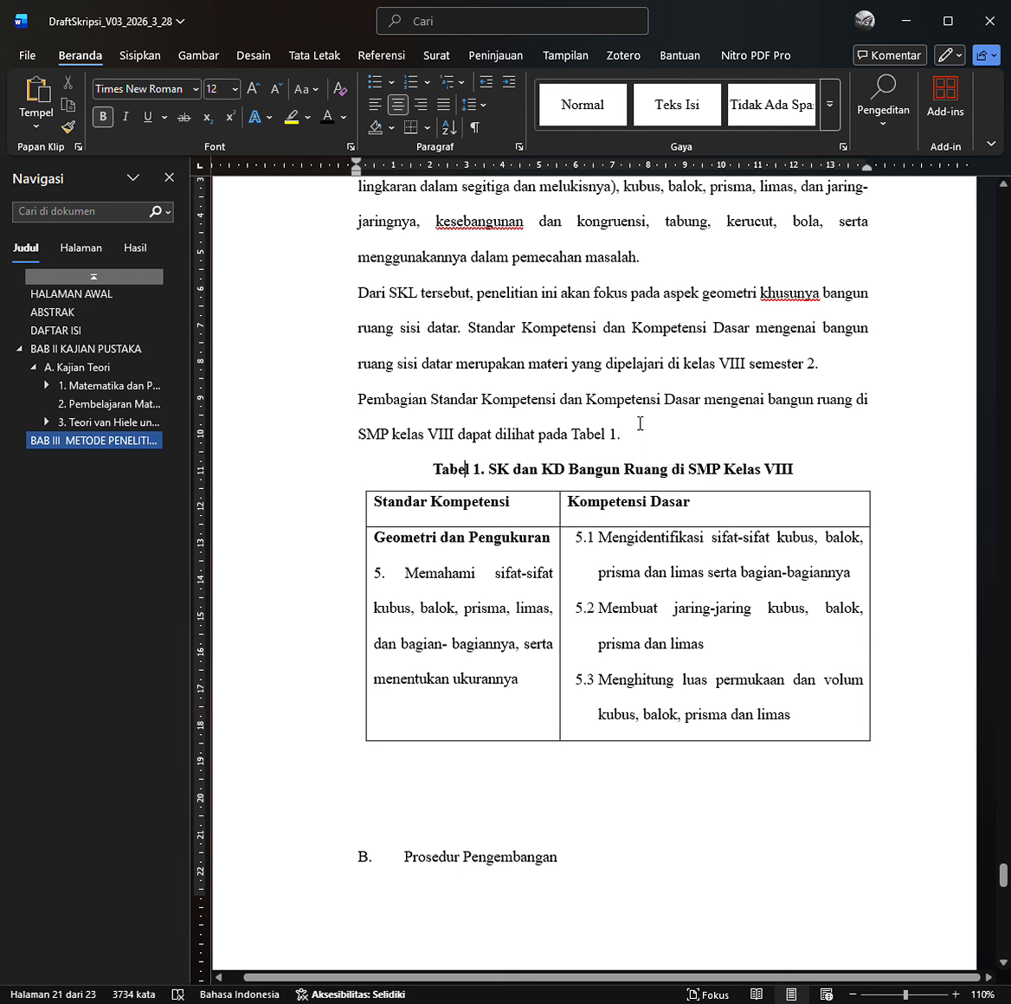
pyautogui.moveTo(571, 435); pyautogui.dragTo(625, 448)
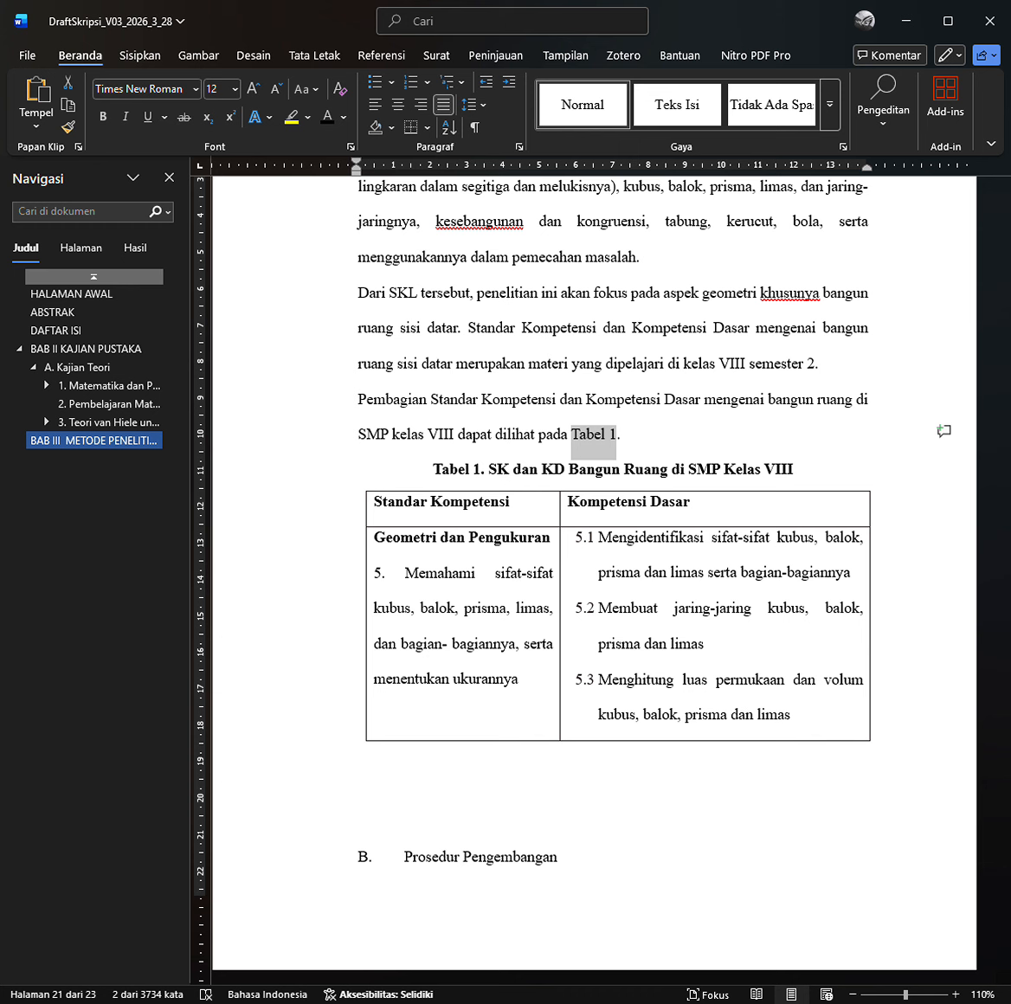
pyautogui.click(577, 441)
pyautogui.moveTo(580, 445); pyautogui.dragTo(625, 447)
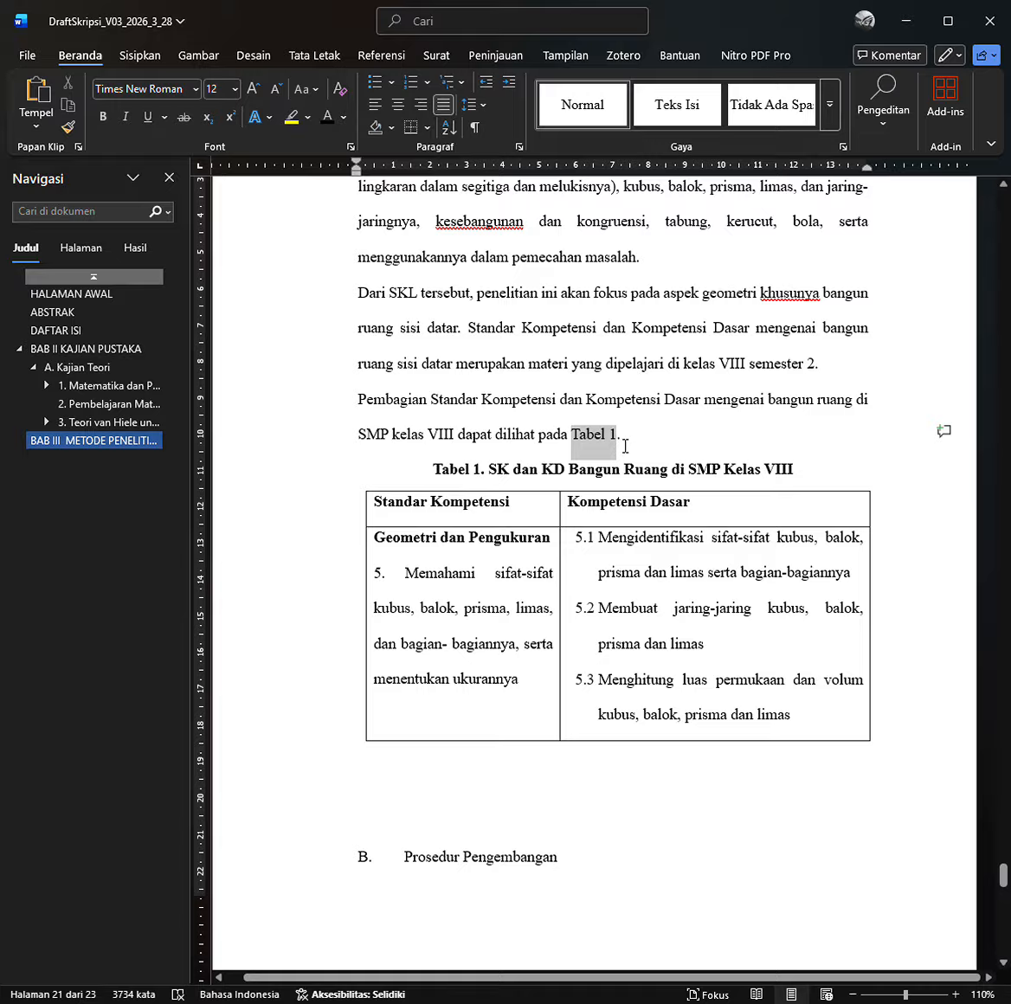
pyautogui.press('BackSpace')
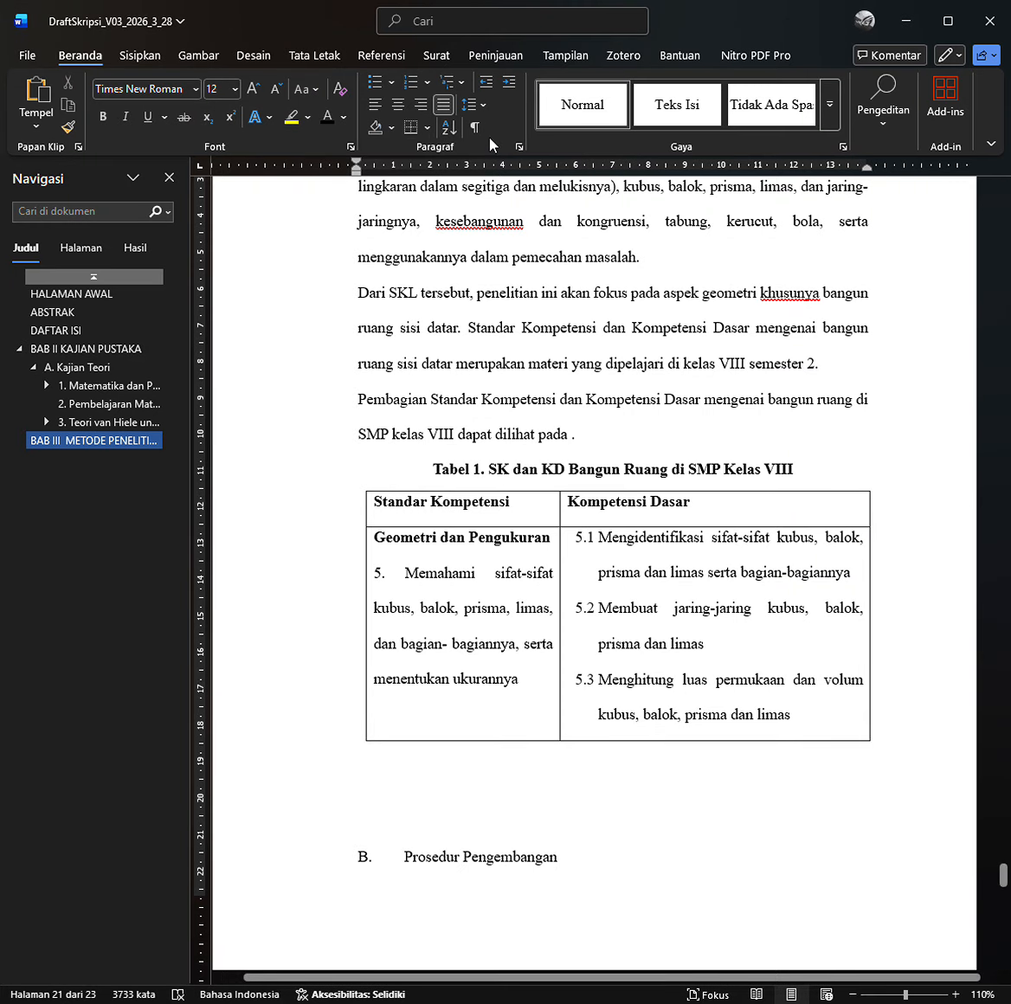
pyautogui.click(403, 61)
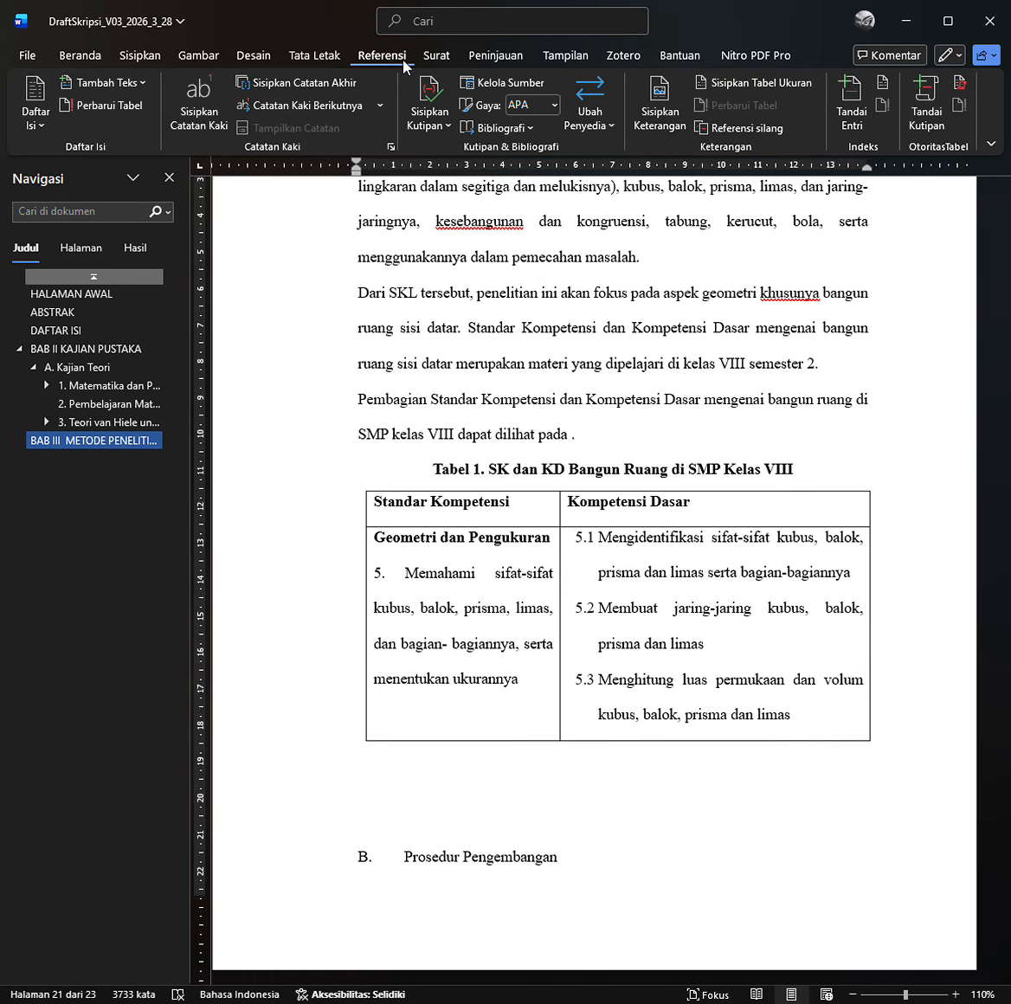
pyautogui.click(702, 134)
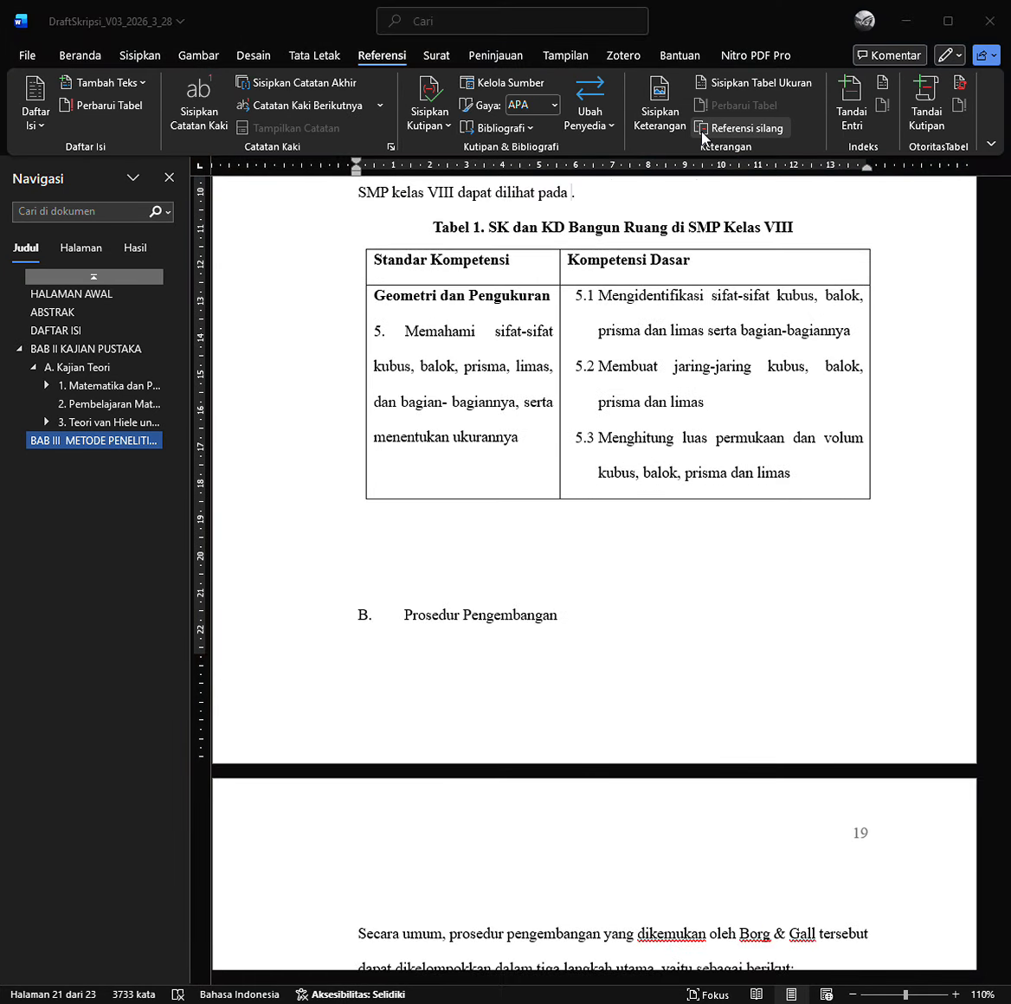
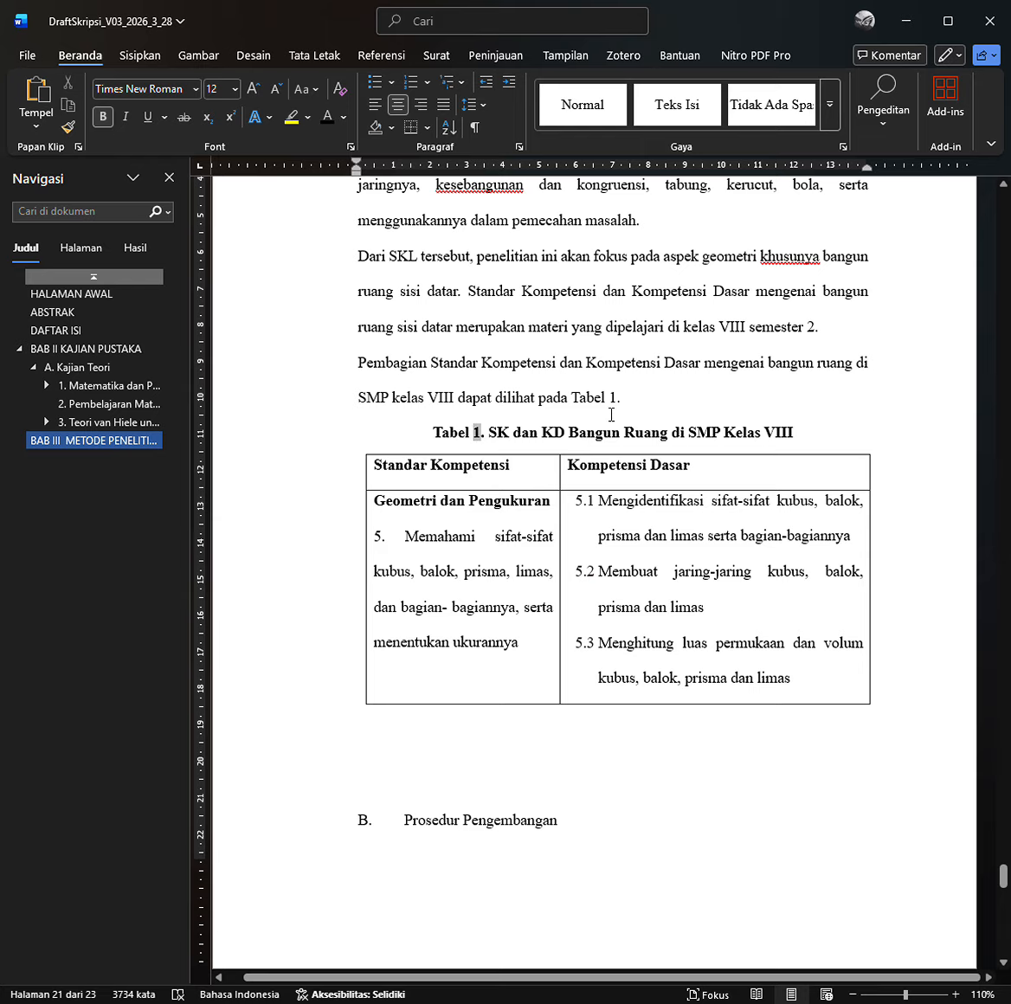
pyautogui.click(606, 405)
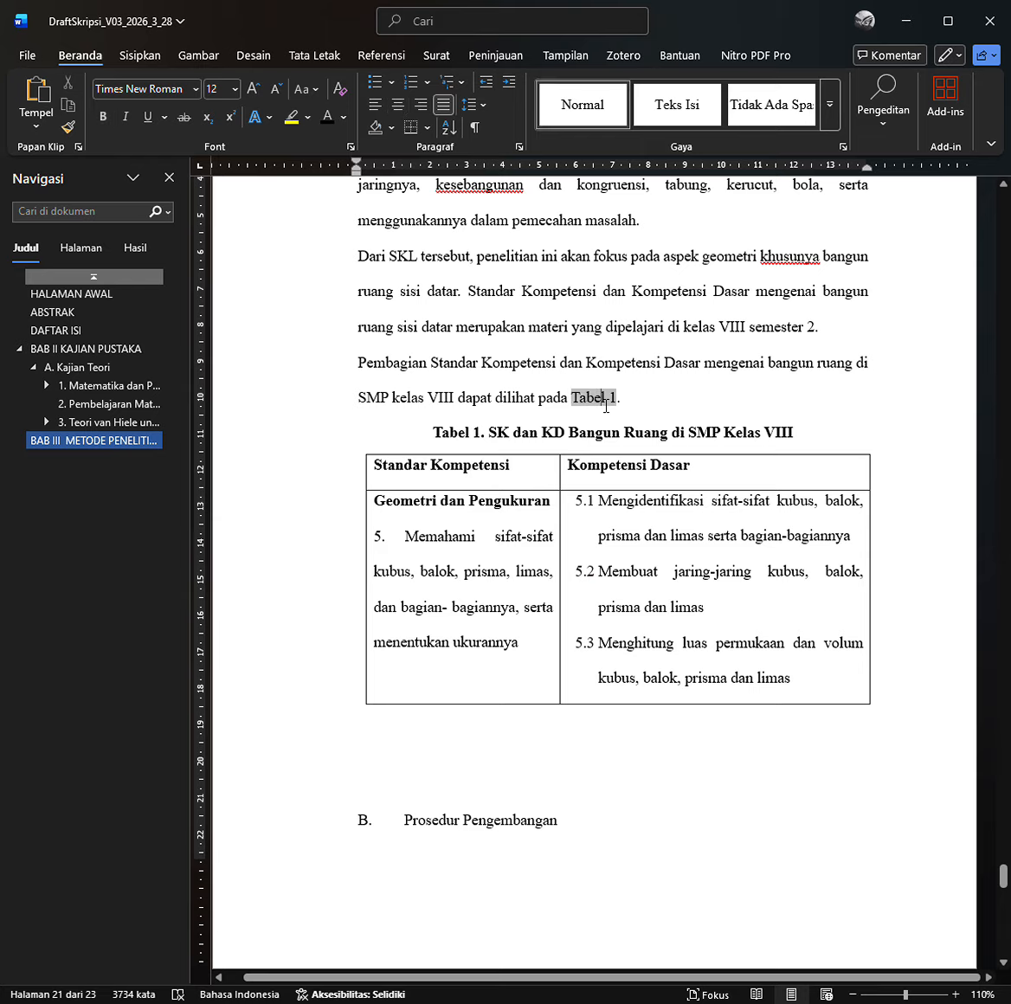
pyautogui.click(536, 400)
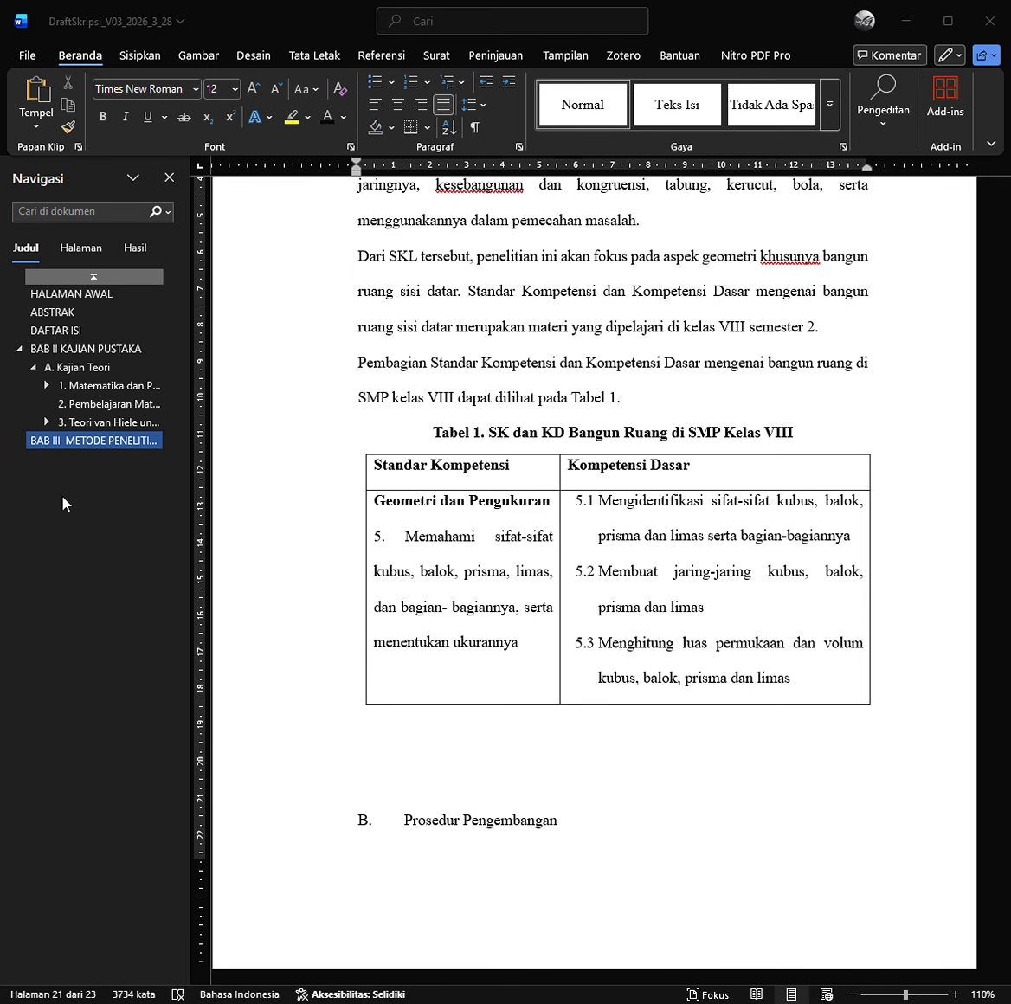
# Paste the copied HOTS passage with its PBL phase table after the paragraph ending "pada kelas eksperimen." in BAB III.
pyautogui.click(454, 364)
pyautogui.scroll(2, 462, 366)
pyautogui.scroll(15, 463, 366)
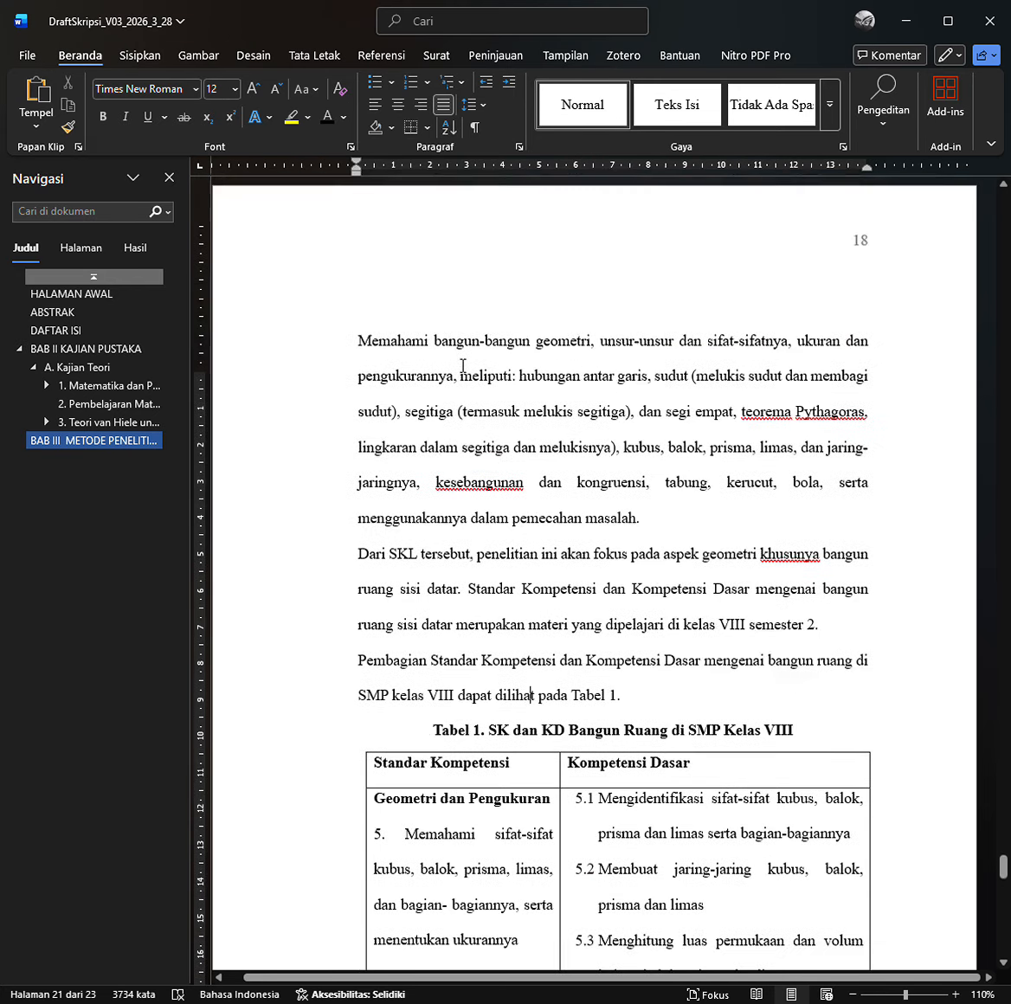
pyautogui.scroll(12, 462, 366)
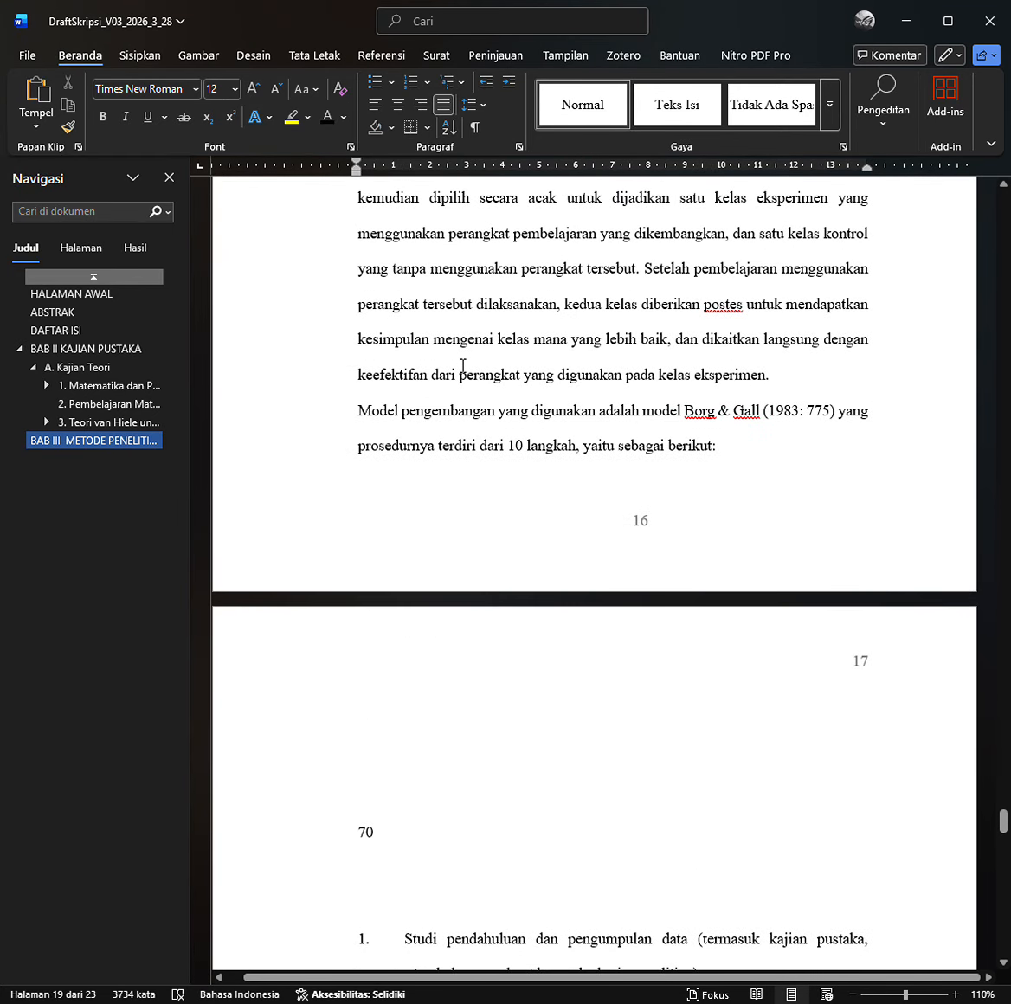
pyautogui.scroll(2, 463, 366)
pyautogui.scroll(-1, 462, 365)
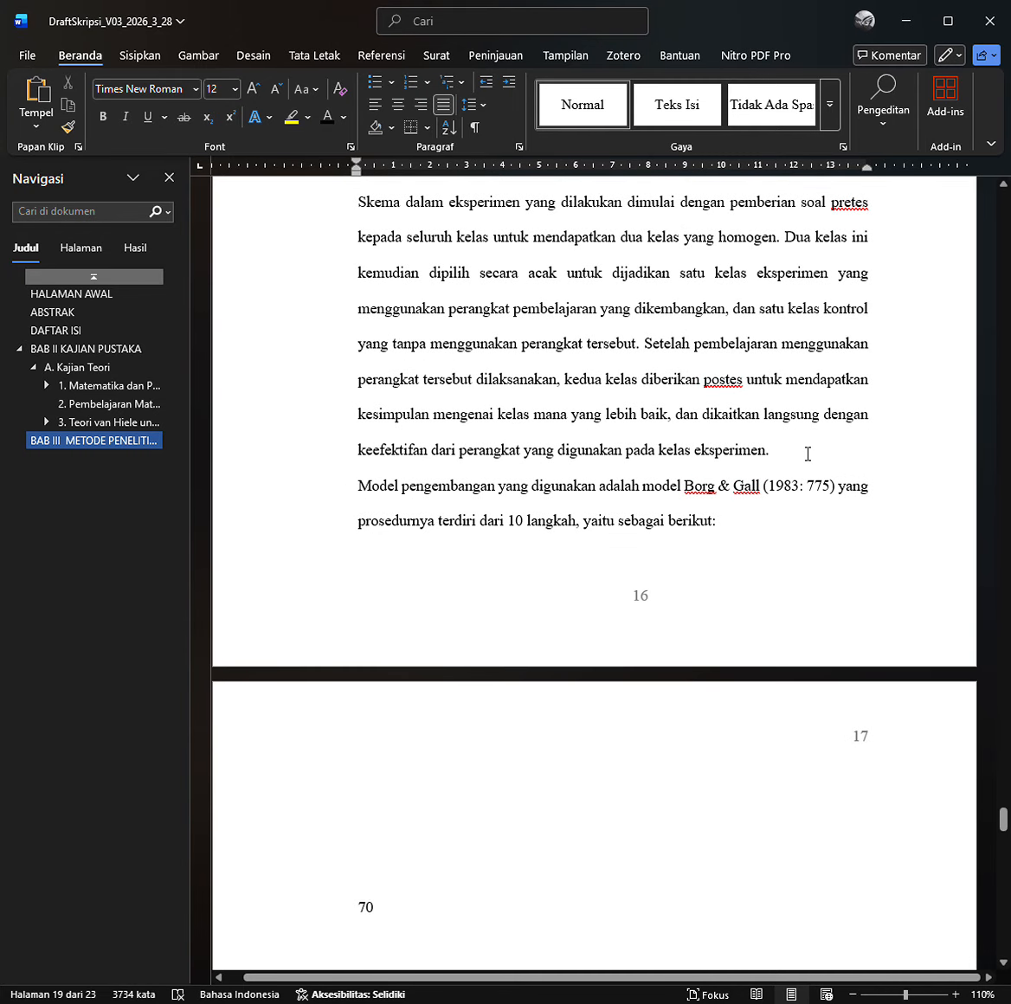
pyautogui.click(806, 459)
pyautogui.press('Return')
pyautogui.press('BackSpace')
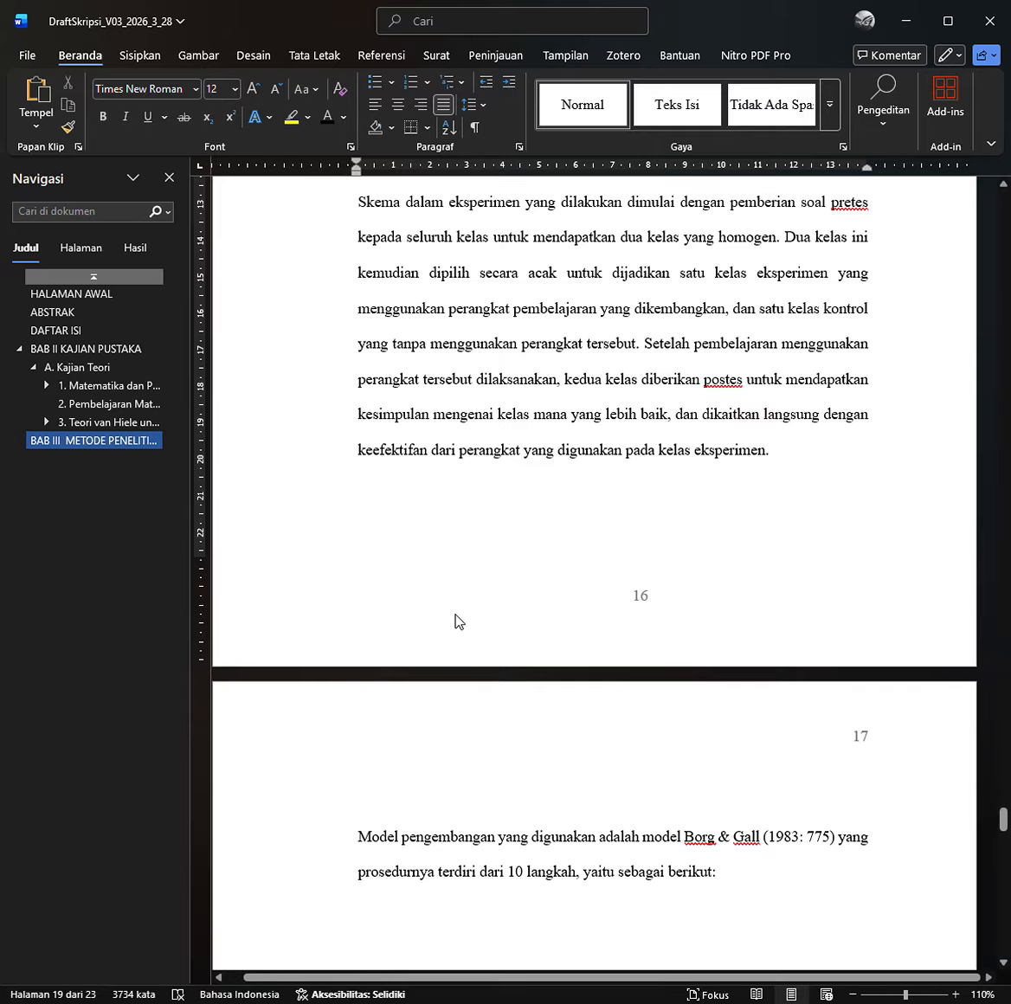
pyautogui.hotkey('ctrl', 'v')
pyautogui.scroll(-5, 429, 469)
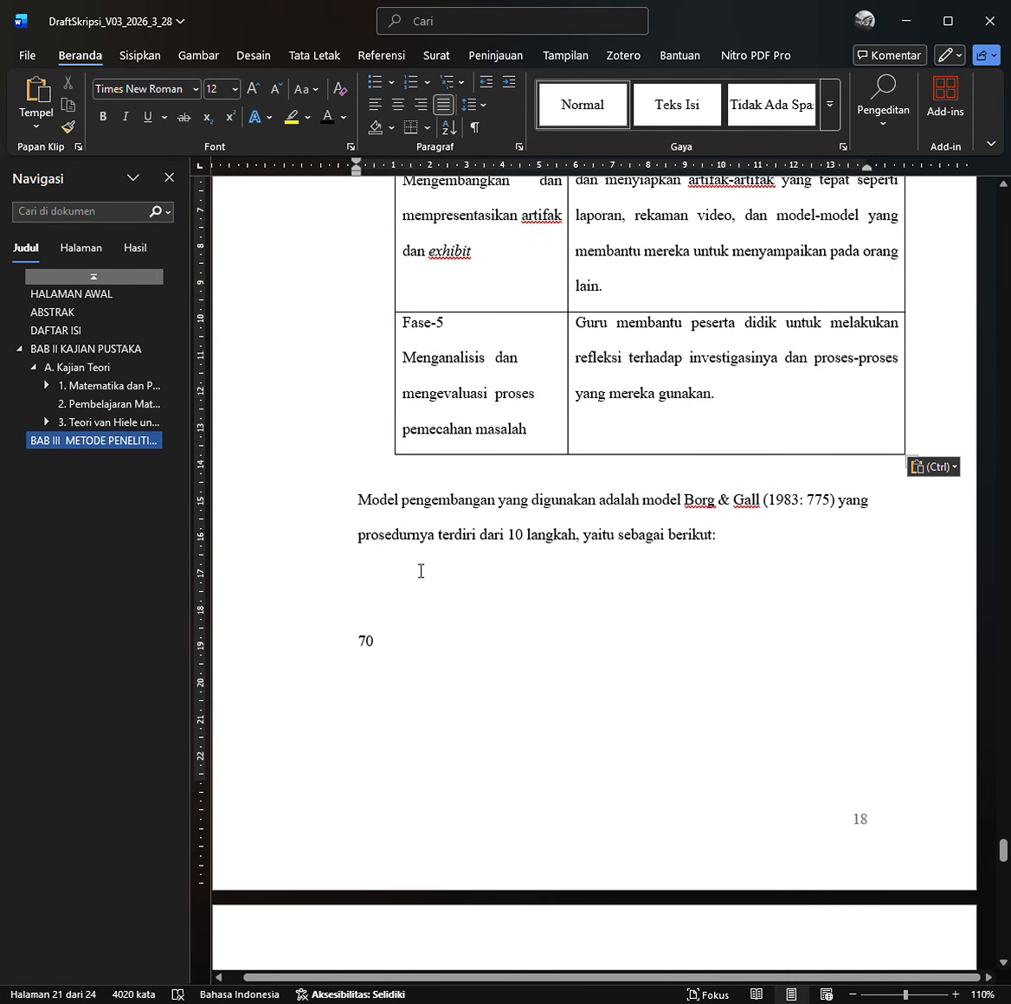
# Shift the pasted Fase / Tingkah Laku Guru table so it aligns with the body text's left margin.
pyautogui.scroll(-5, 421, 571)
pyautogui.scroll(8, 421, 572)
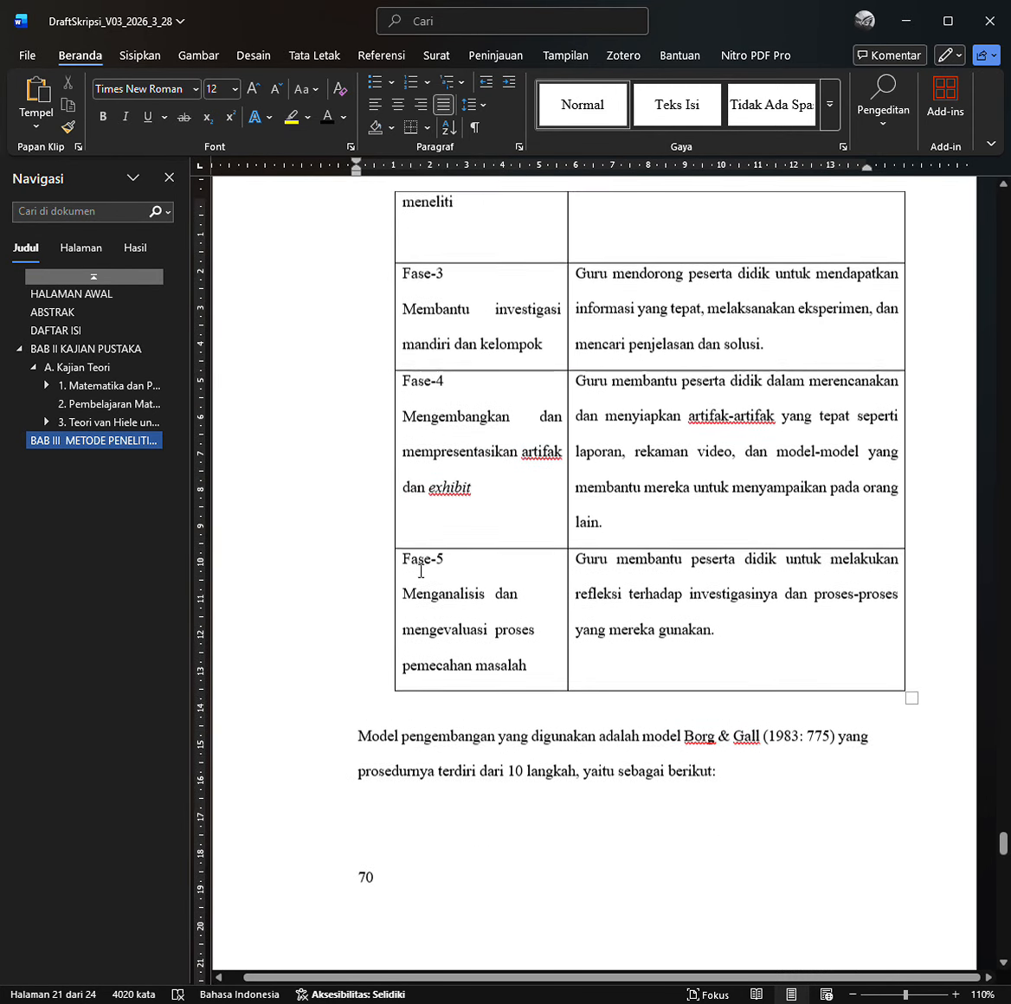
pyautogui.scroll(15, 421, 571)
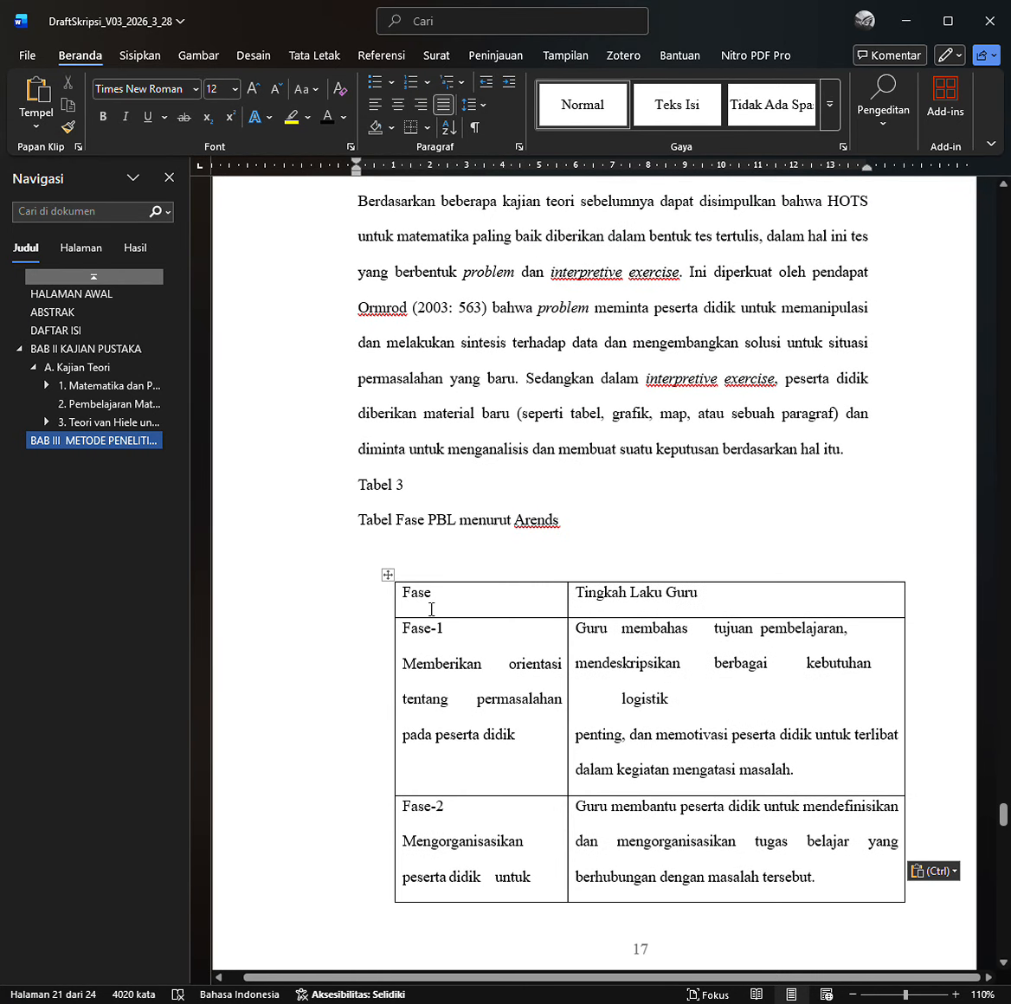
pyautogui.click(428, 607)
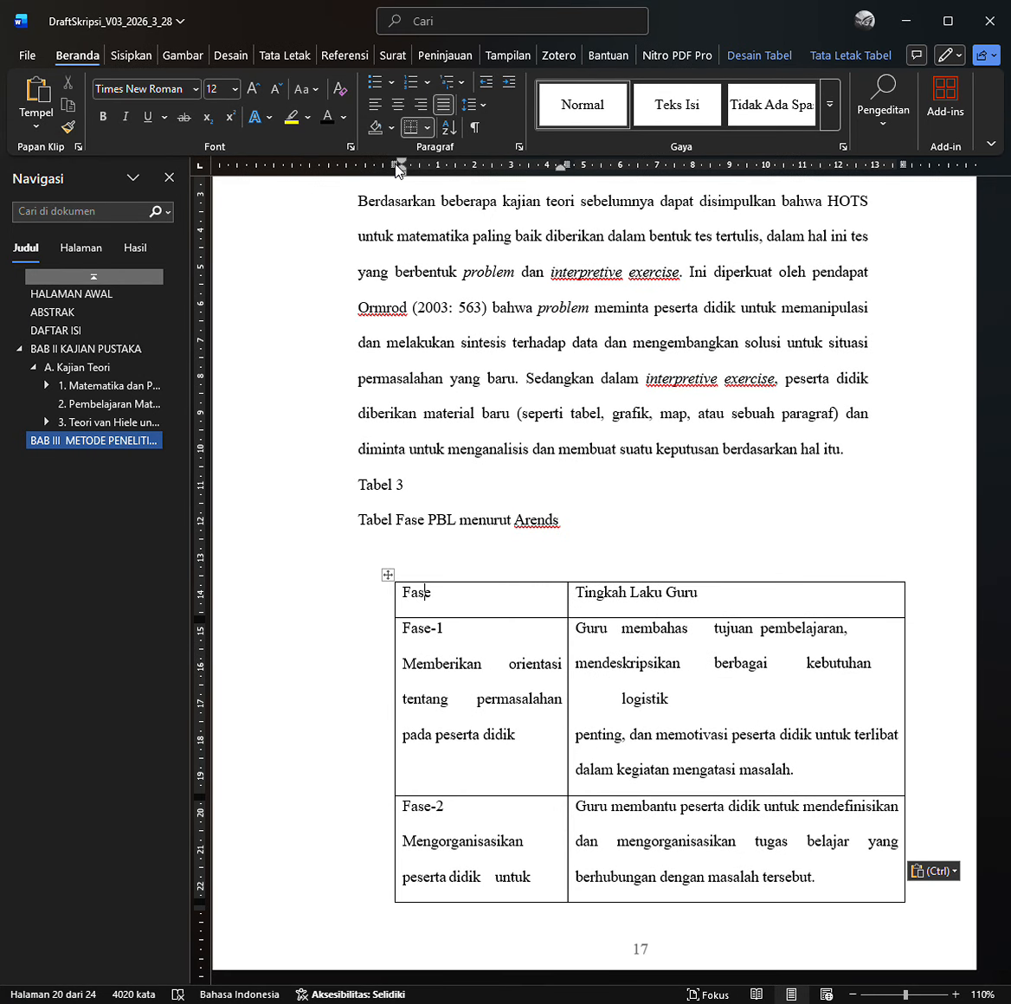
pyautogui.moveTo(398, 166)
pyautogui.mouseDown()
pyautogui.moveTo(367, 161)
pyautogui.moveTo(369, 178)
pyautogui.mouseUp()
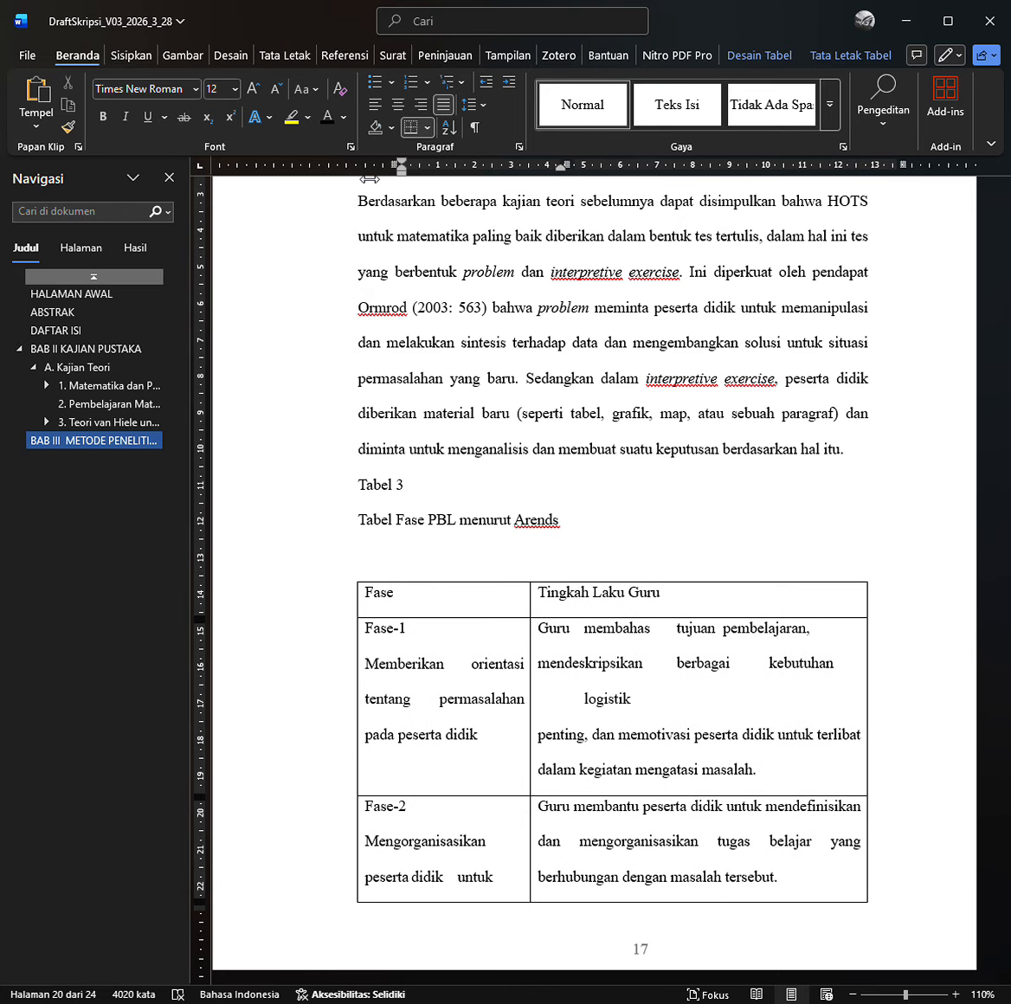
# Clear the typed "Tabel 3" and "Tabel Fase PBL menurut Arends" lines and the extra empty line above the phase table.
pyautogui.click(388, 568)
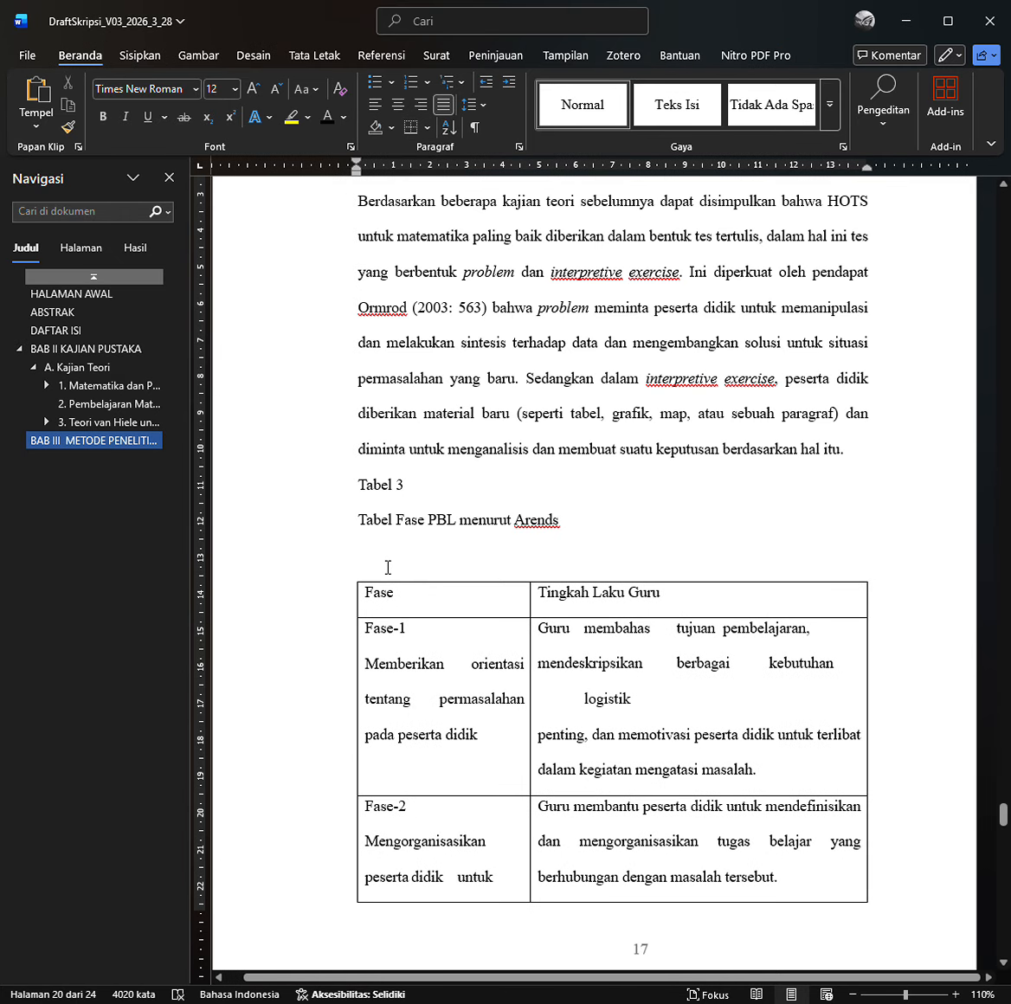
pyautogui.press('BackSpace')
pyautogui.click(453, 482)
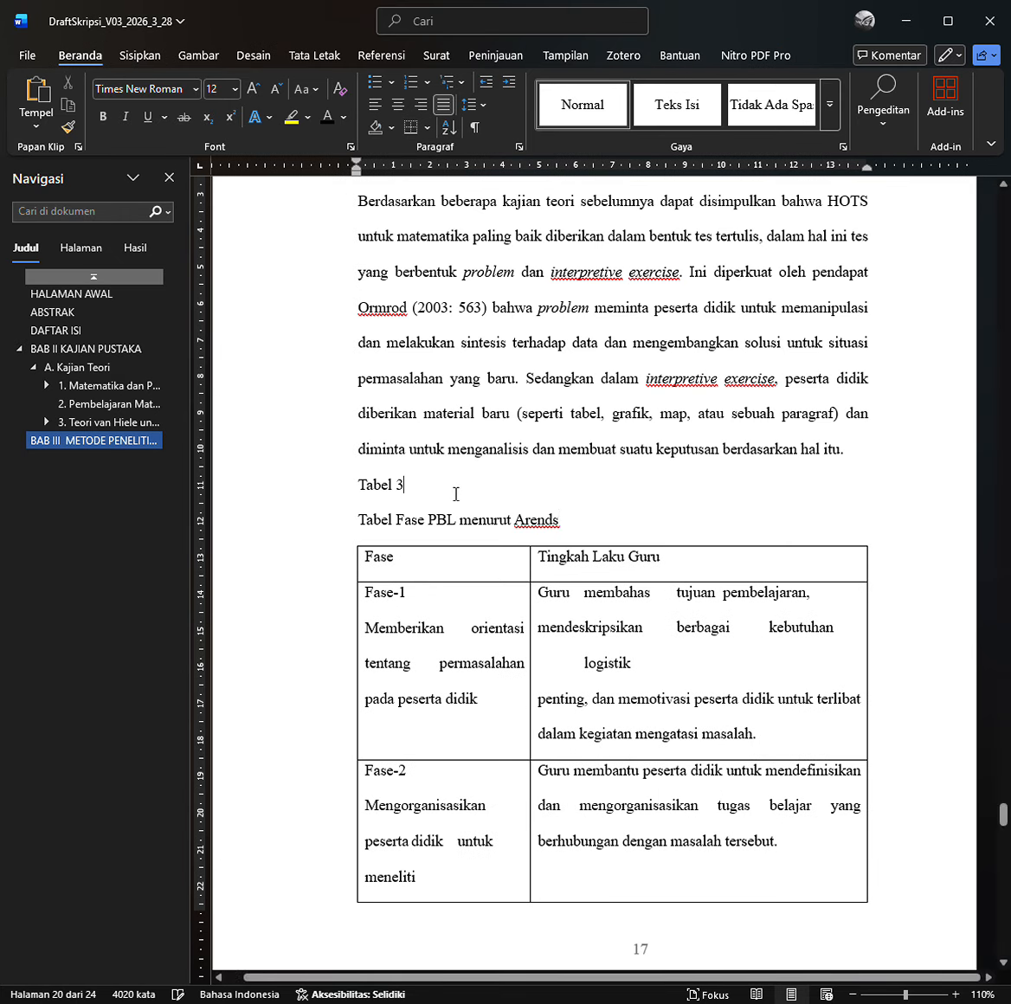
pyautogui.click(381, 522)
pyautogui.moveTo(381, 525); pyautogui.dragTo(529, 530)
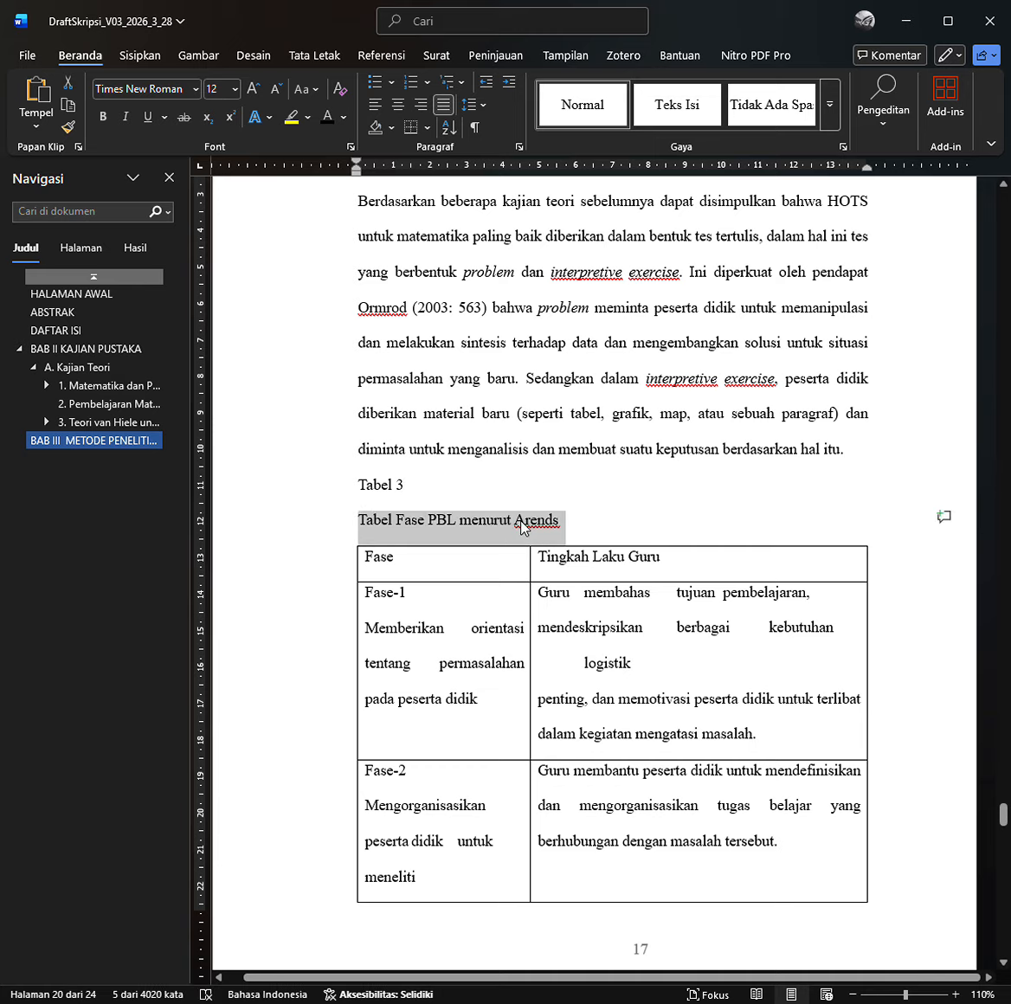
pyautogui.hotkey('shift', 'Left')
pyautogui.press('BackSpace')
pyautogui.press('BackSpace')
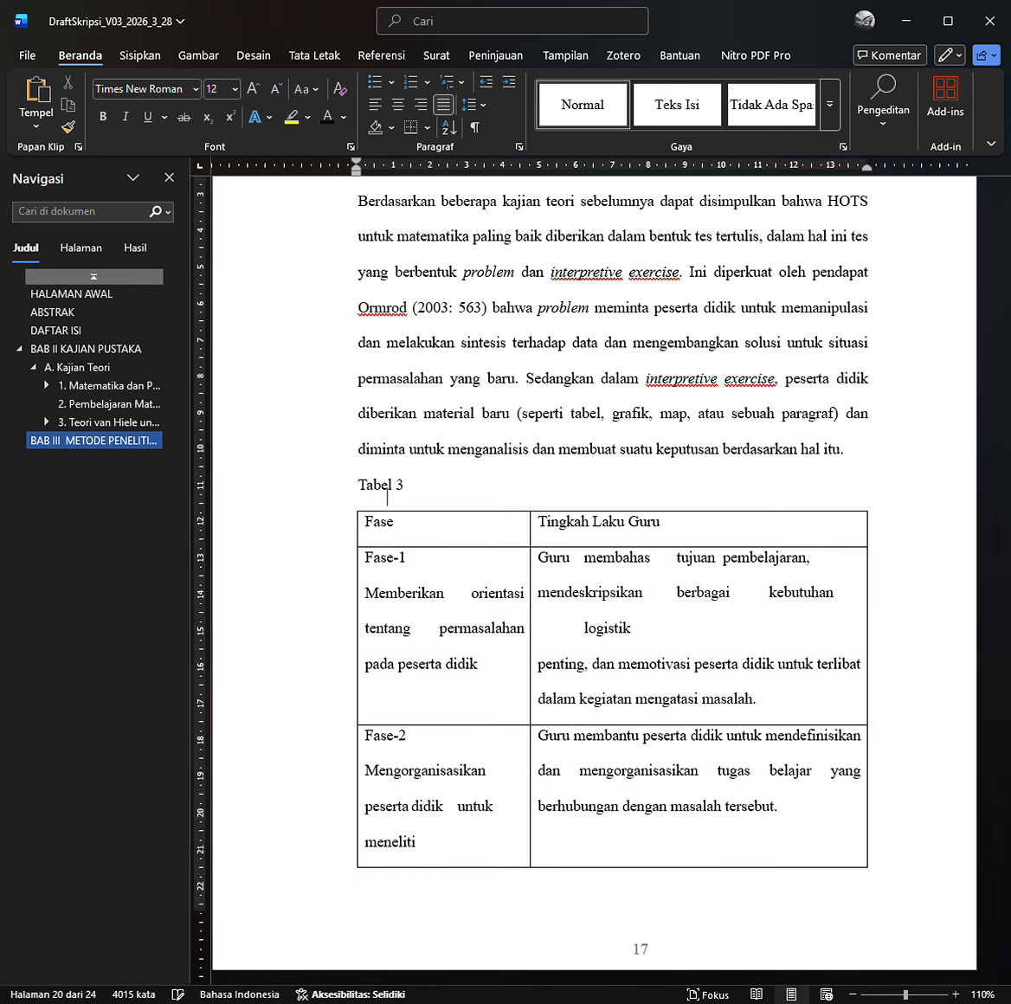
pyautogui.press('BackSpace')
pyautogui.press('BackSpace')
pyautogui.press('BackSpace')
pyautogui.press('BackSpace')
pyautogui.press('BackSpace')
pyautogui.press('BackSpace')
pyautogui.press('BackSpace')
# Insert the caption "Tabel 1. Tabel Fase PBL menurut Arends" above the phase table.
pyautogui.click(442, 537)
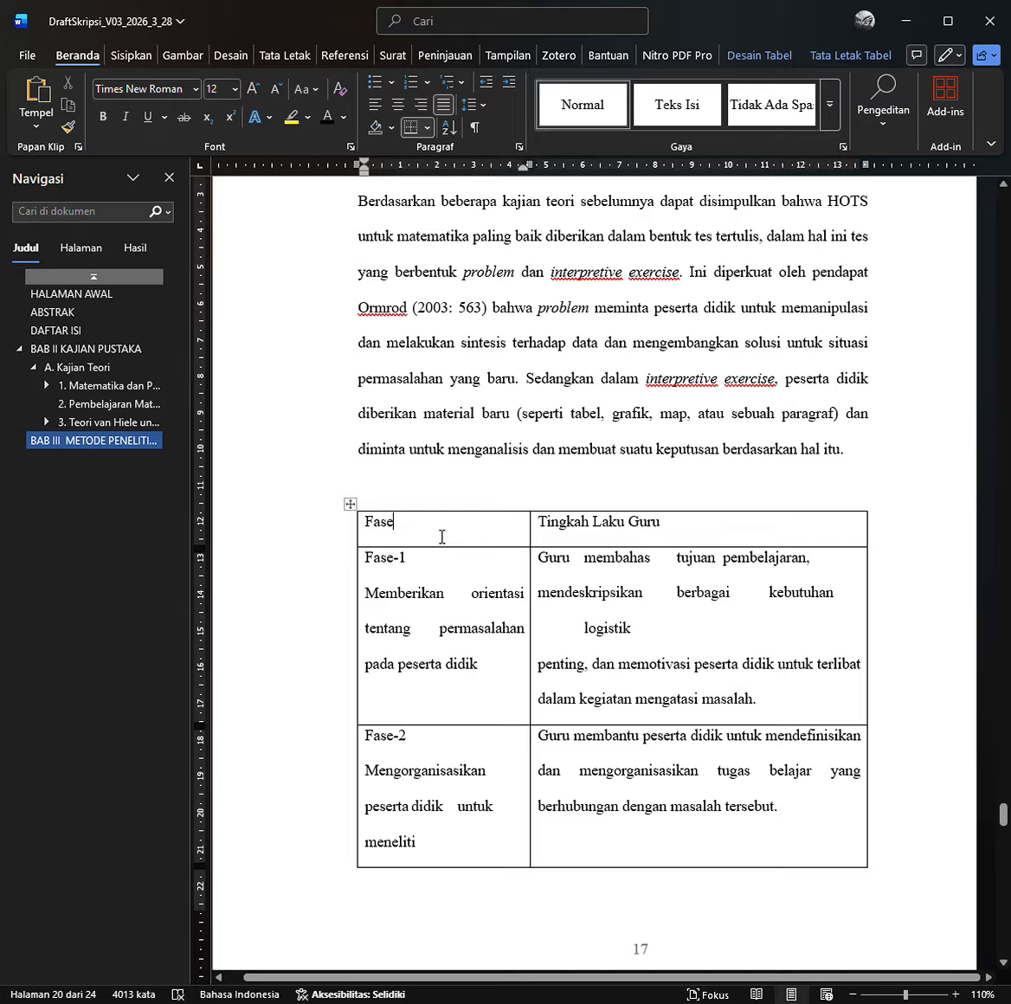
pyautogui.click(357, 516)
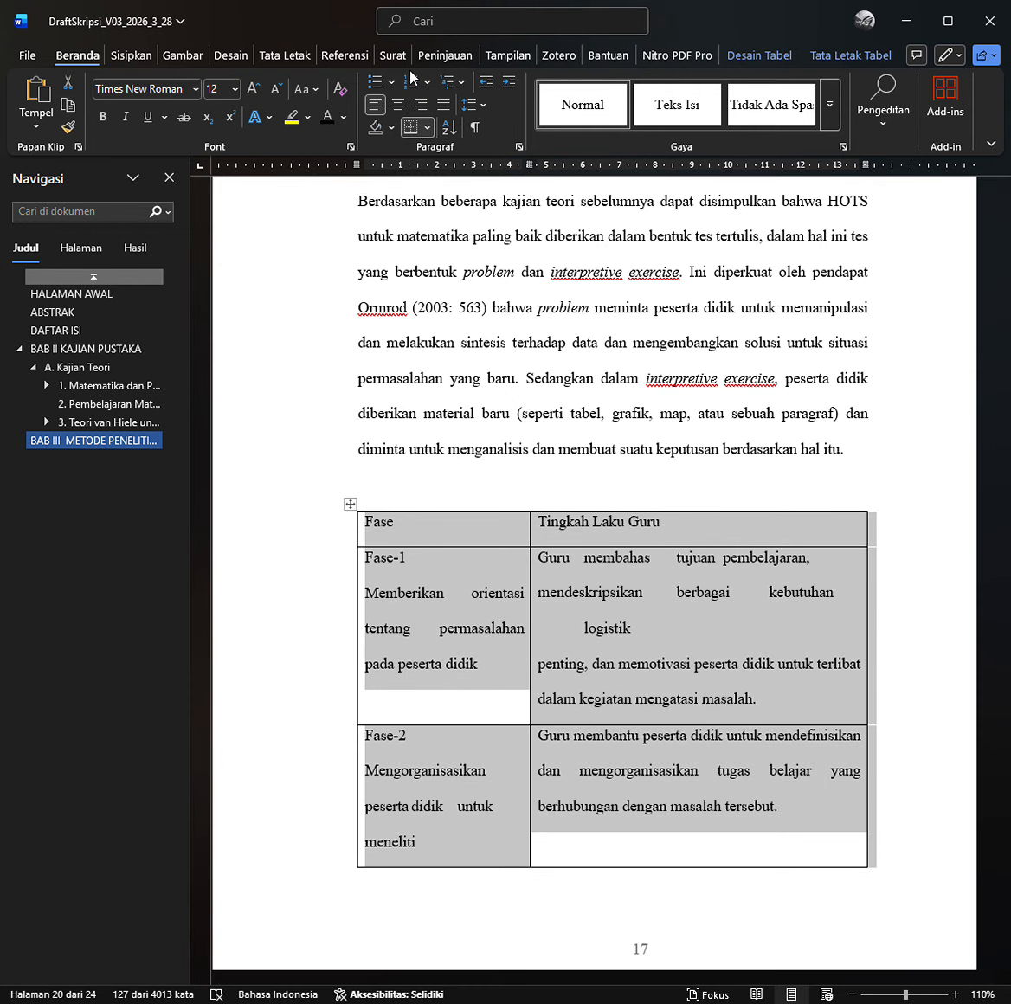
pyautogui.click(364, 60)
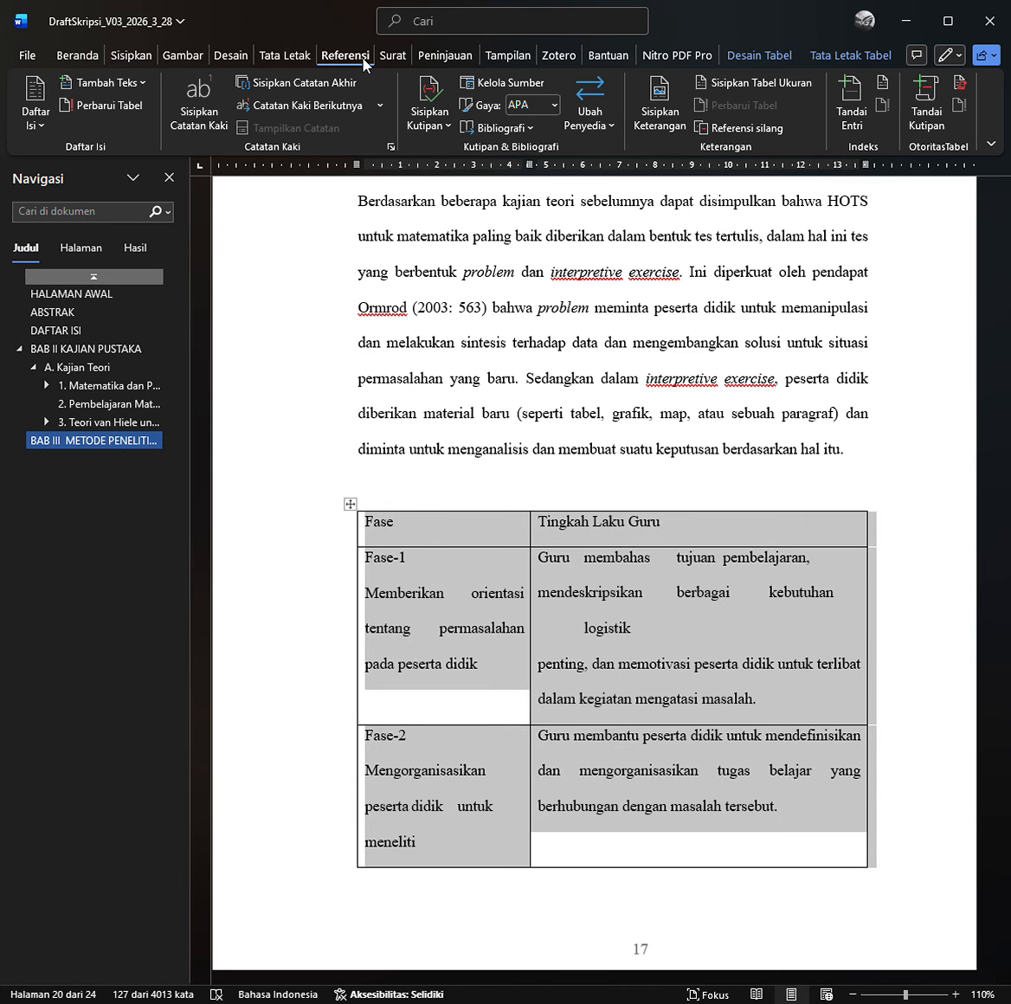
pyautogui.click(660, 121)
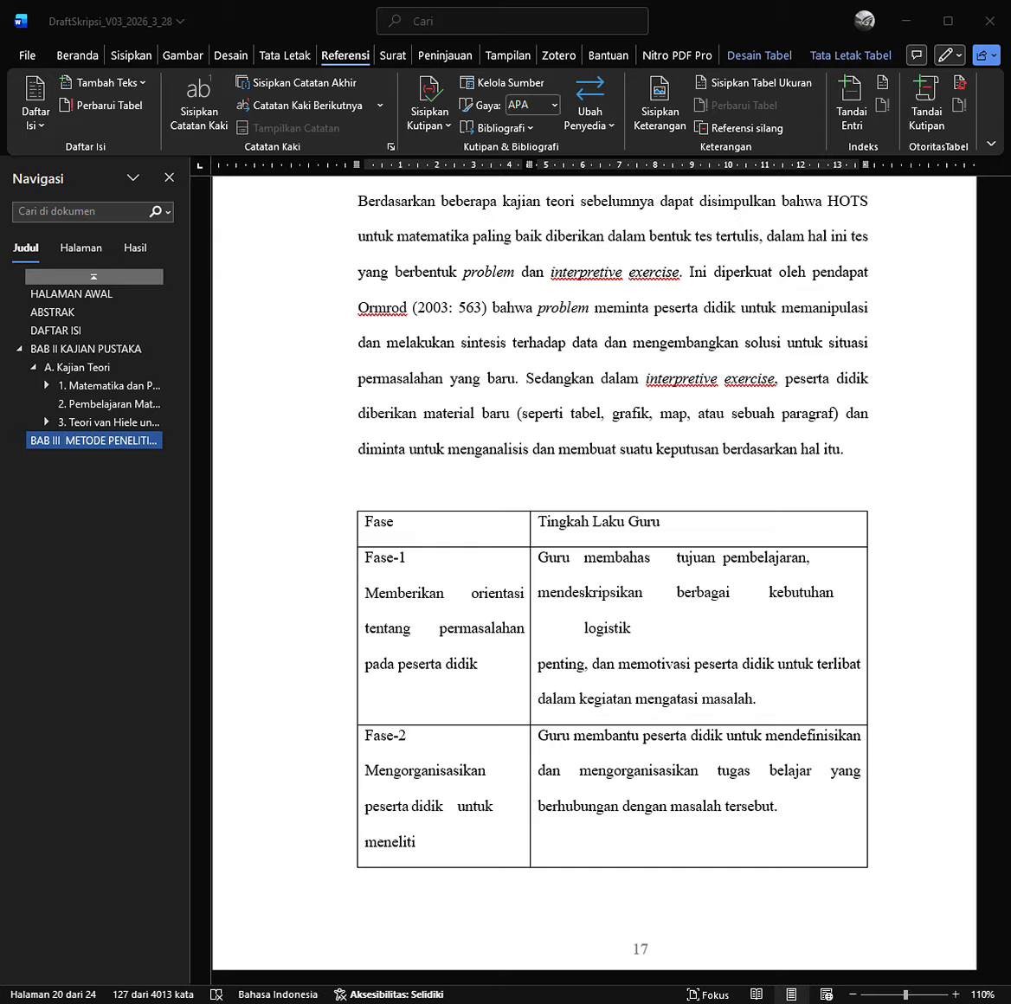
pyautogui.press('Return')
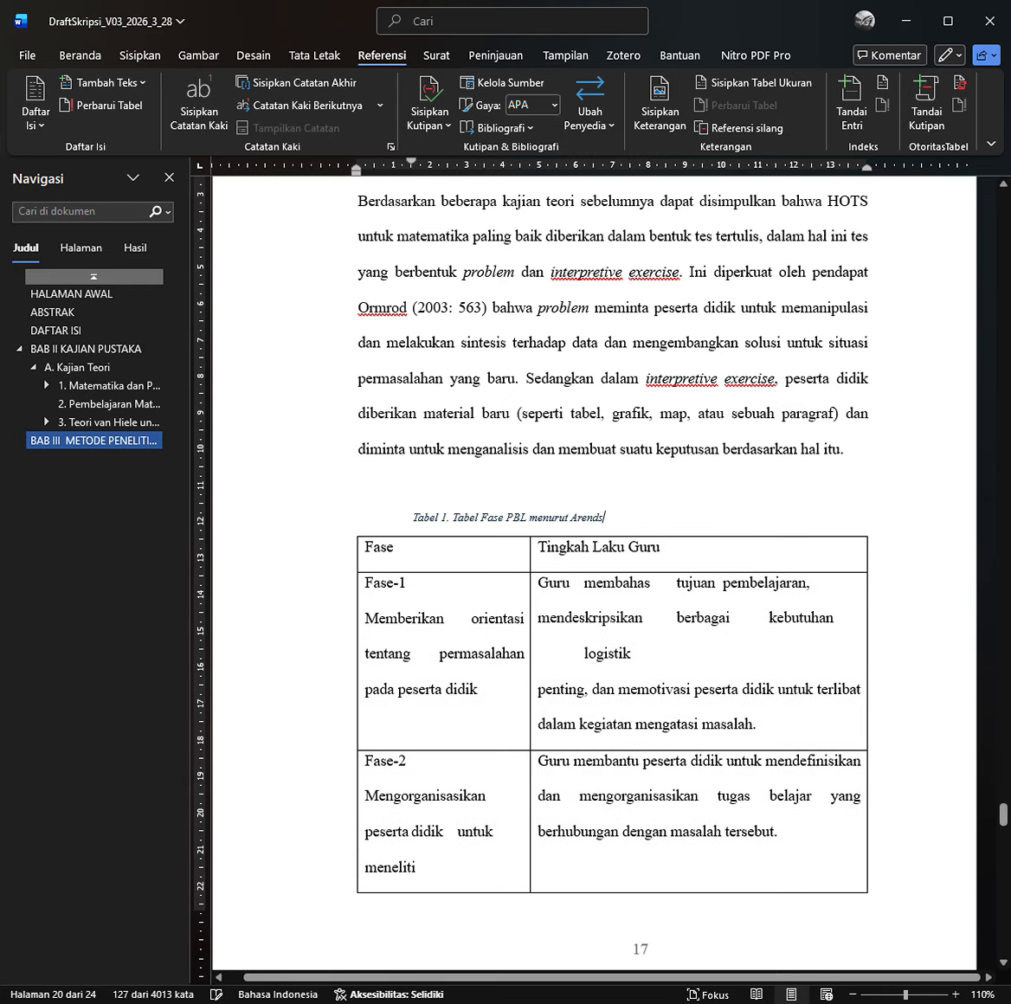
# Format the phase table's caption as bold, non-italic, black text at the body text size.
pyautogui.click(337, 525)
pyautogui.hotkey('ctrl', 'i')
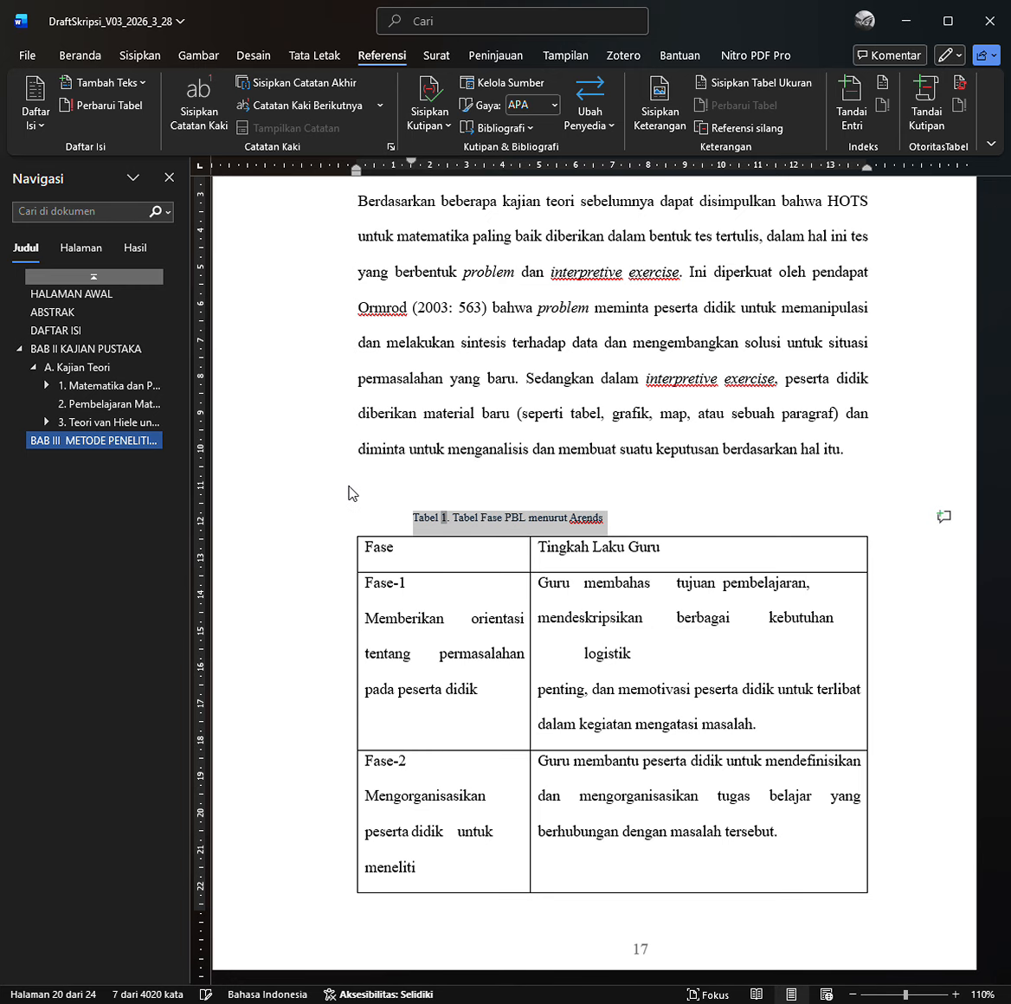
pyautogui.hotkey('ctrl', 'b')
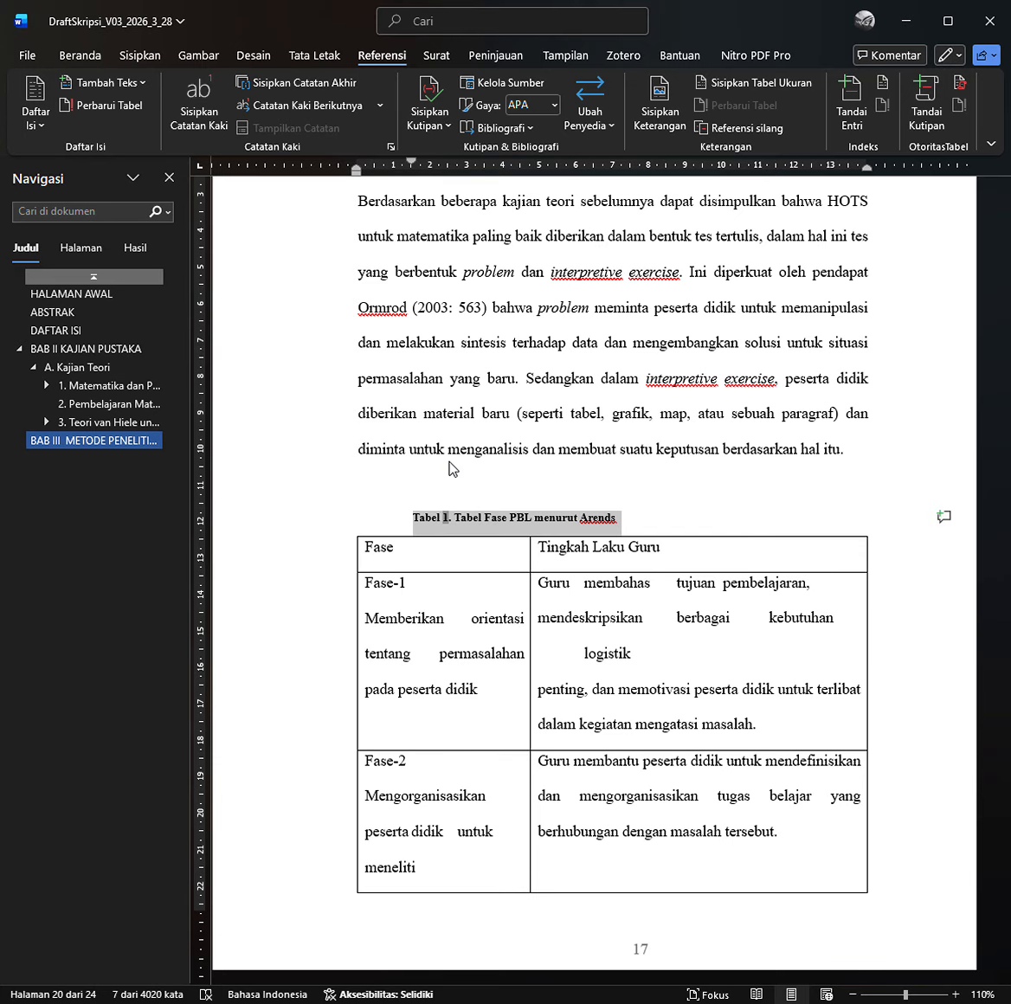
pyautogui.click(438, 568)
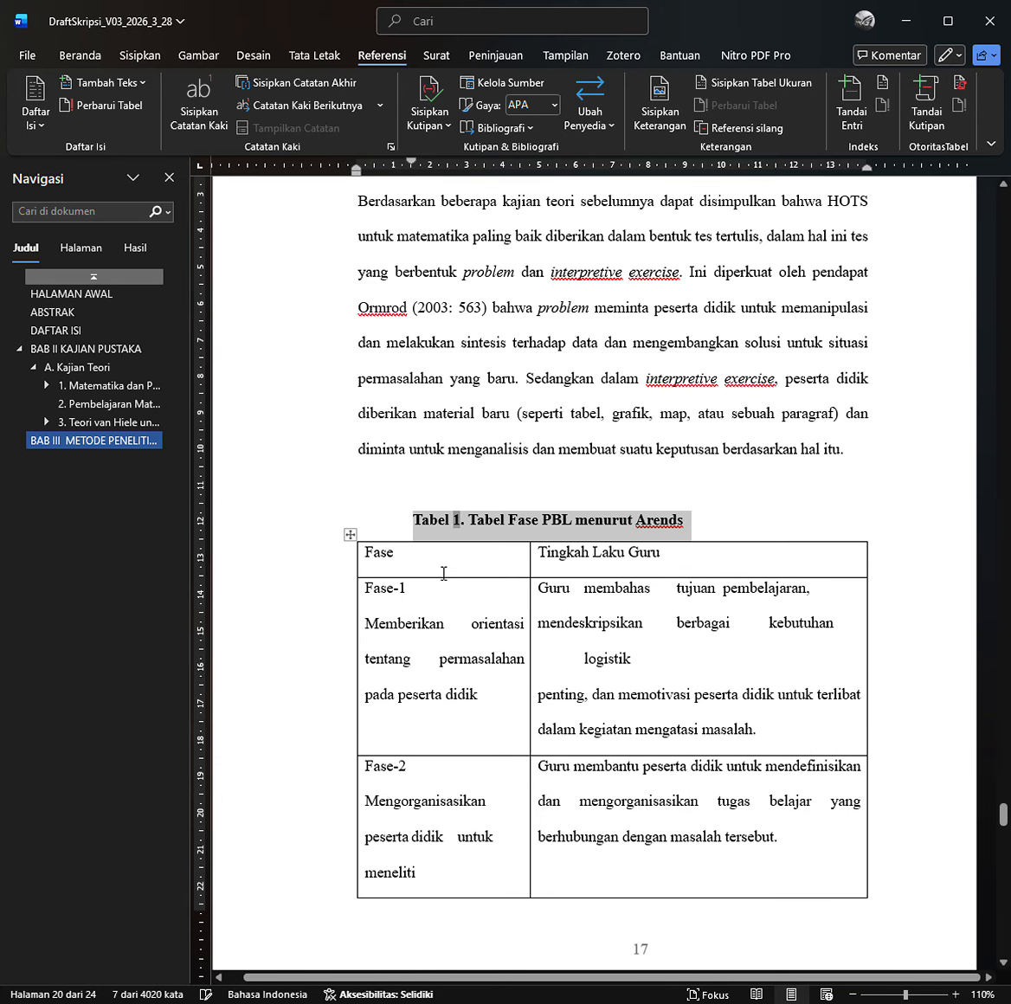
# Centre the phase table's caption without a first-line indent and delete the empty line above it.
pyautogui.click(419, 523)
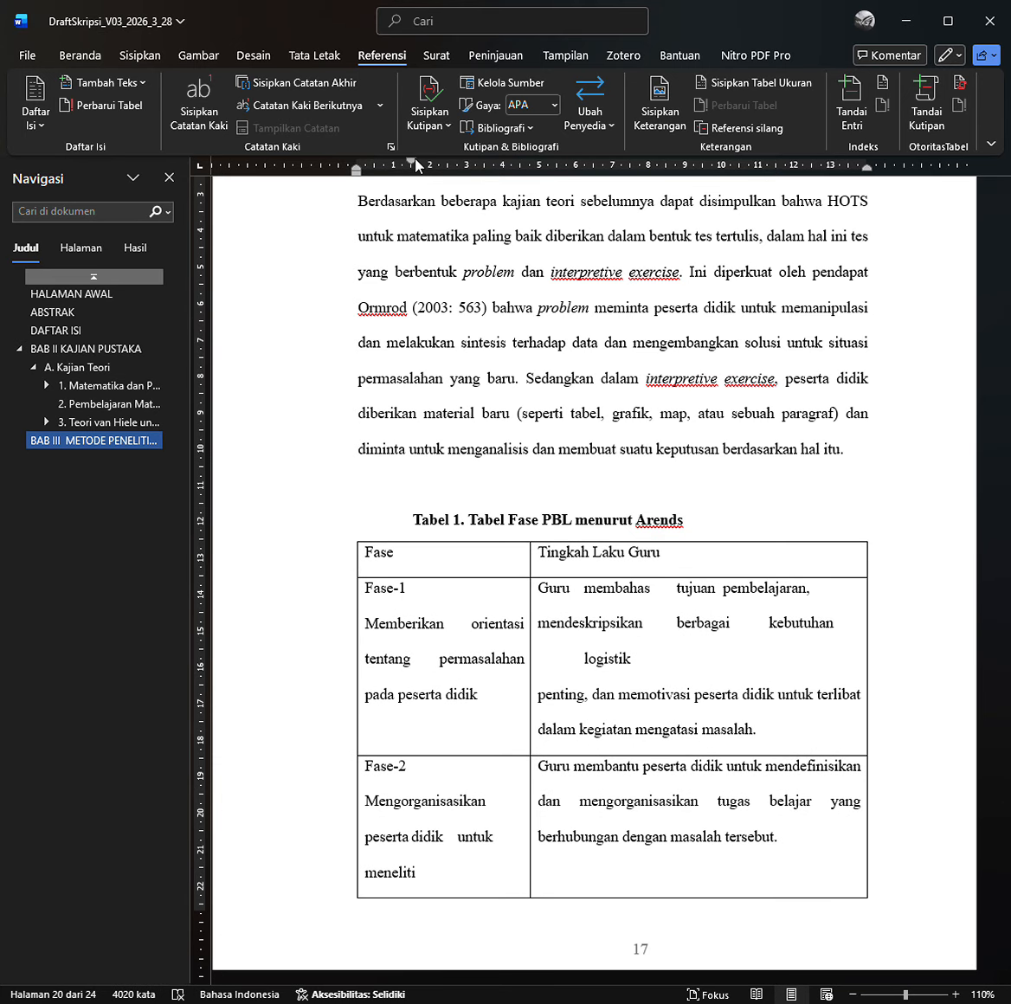
pyautogui.moveTo(418, 165); pyautogui.dragTo(357, 165)
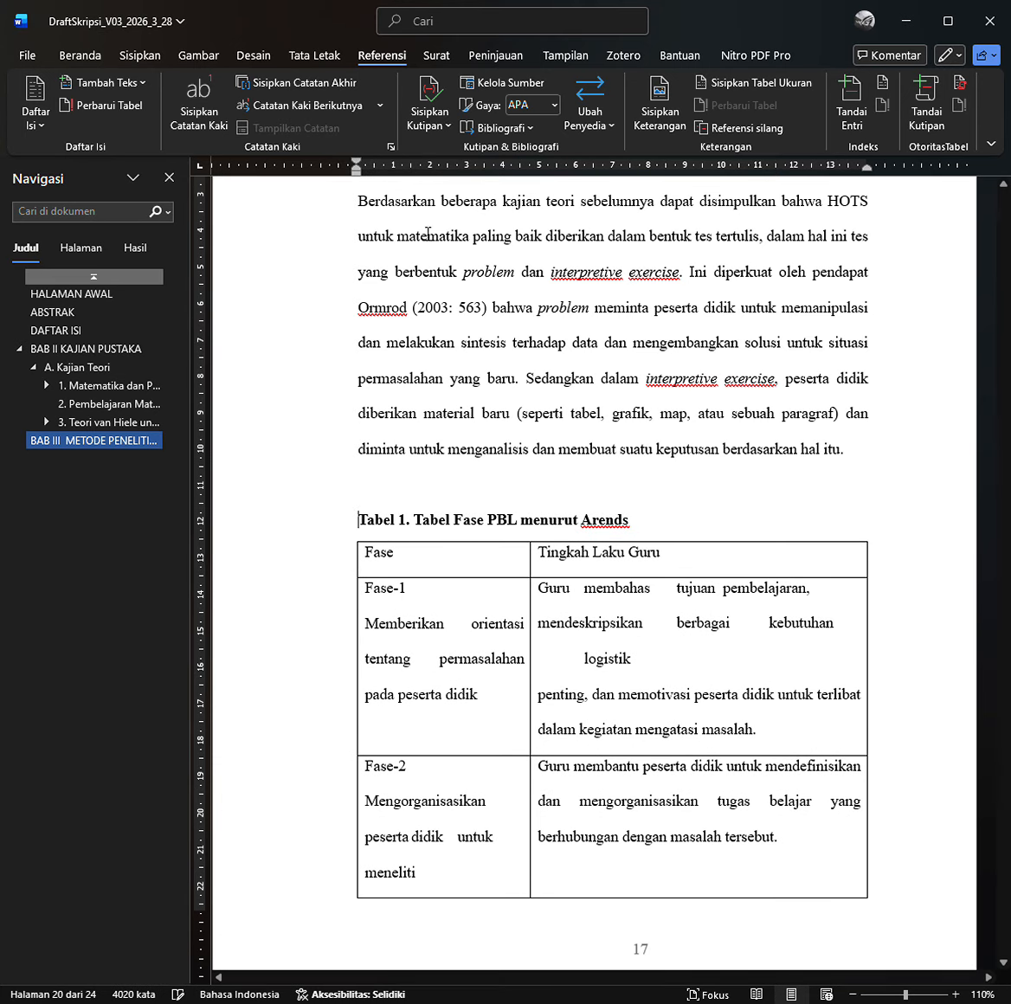
pyautogui.hotkey('ctrl', 'e')
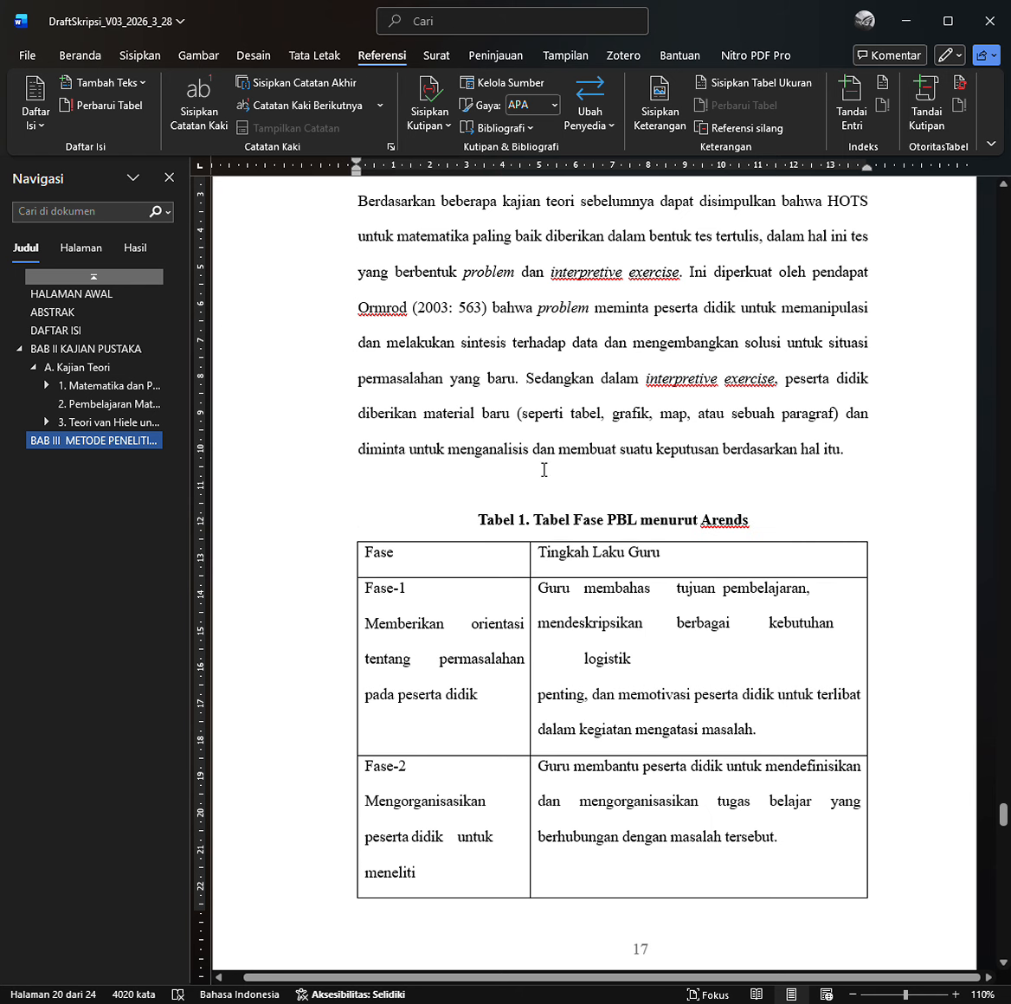
pyautogui.press('Up')
pyautogui.press('BackSpace')
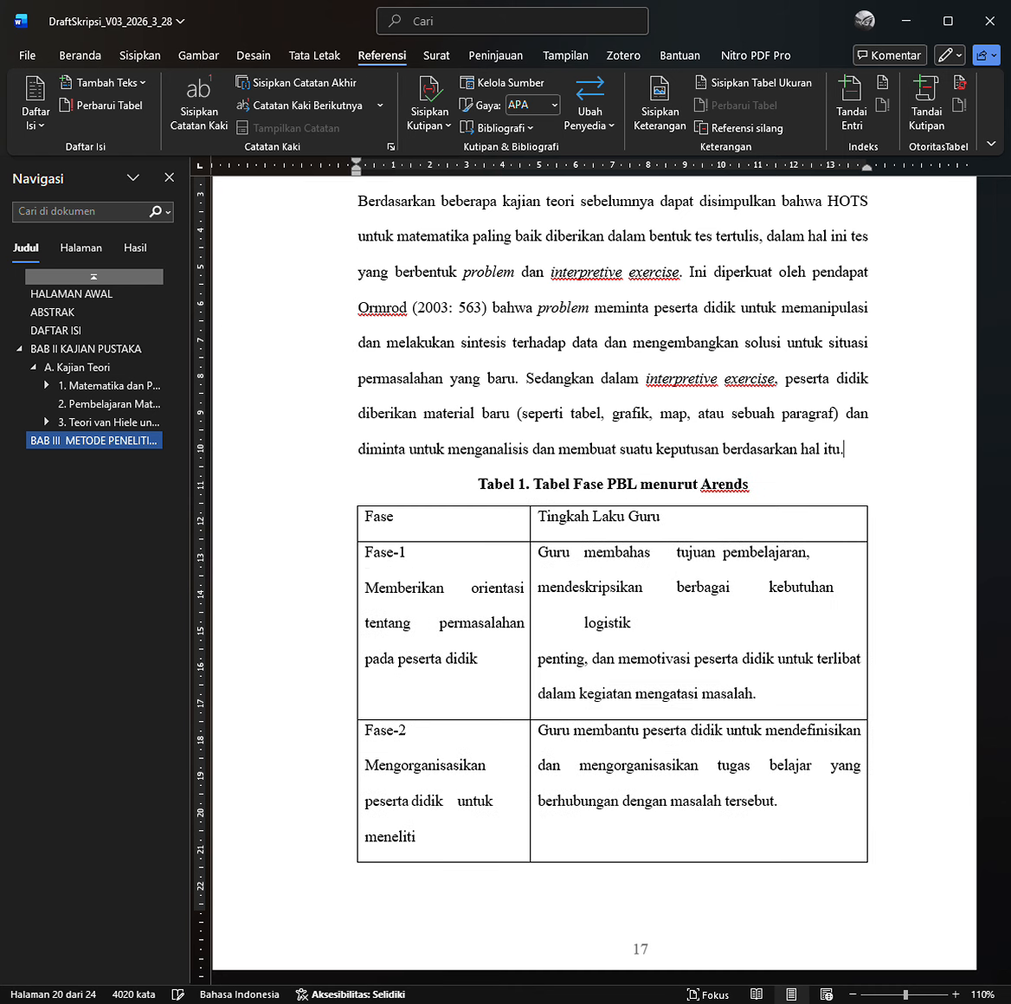
# Update the table cross-reference in the sentence above the SK and KD Bangun Ruang table.
pyautogui.click(451, 531)
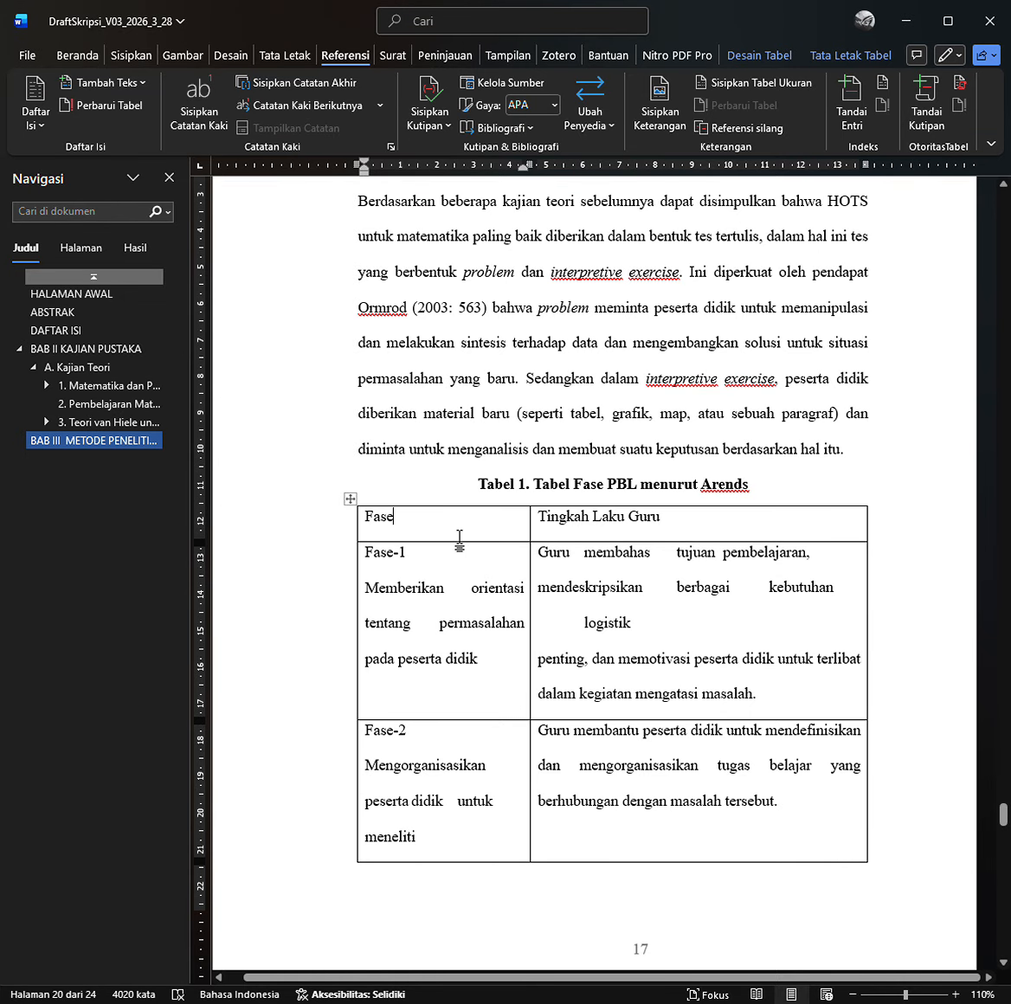
pyautogui.scroll(-15, 460, 540)
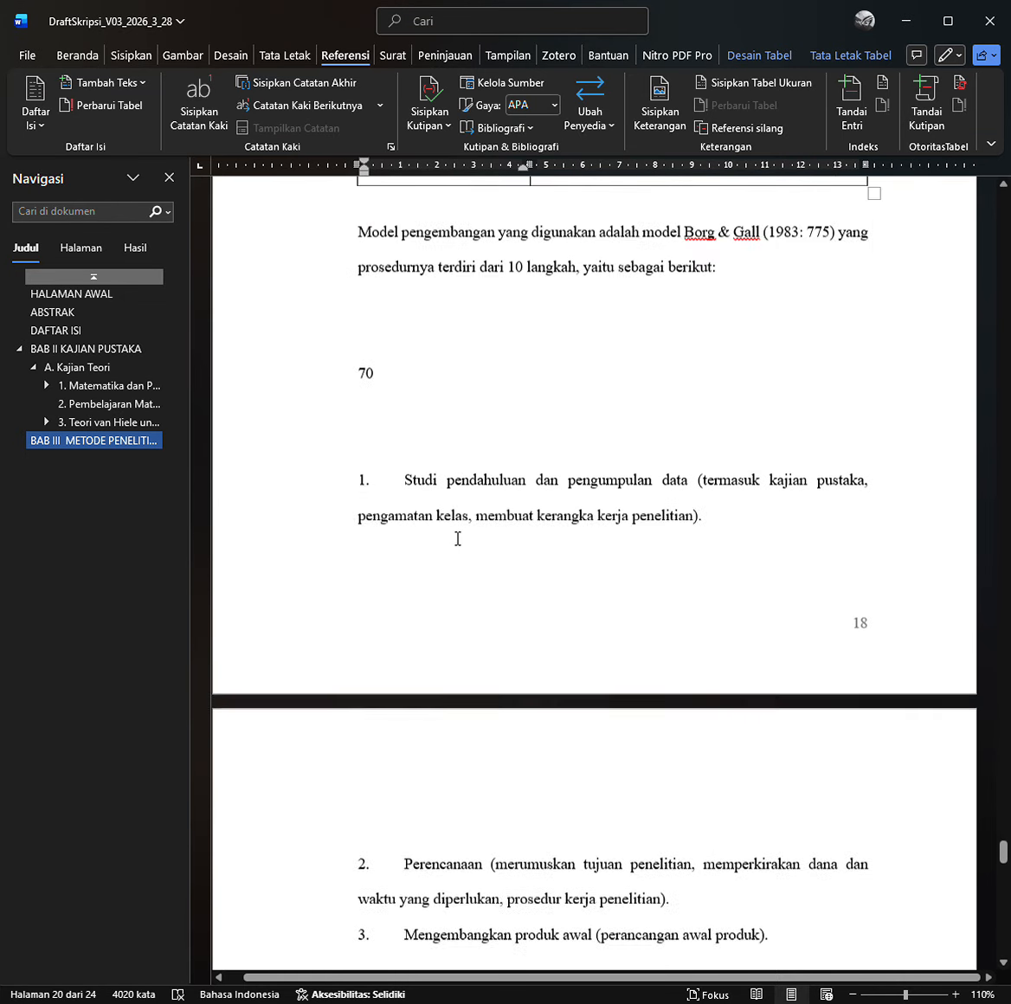
pyautogui.scroll(-15, 457, 538)
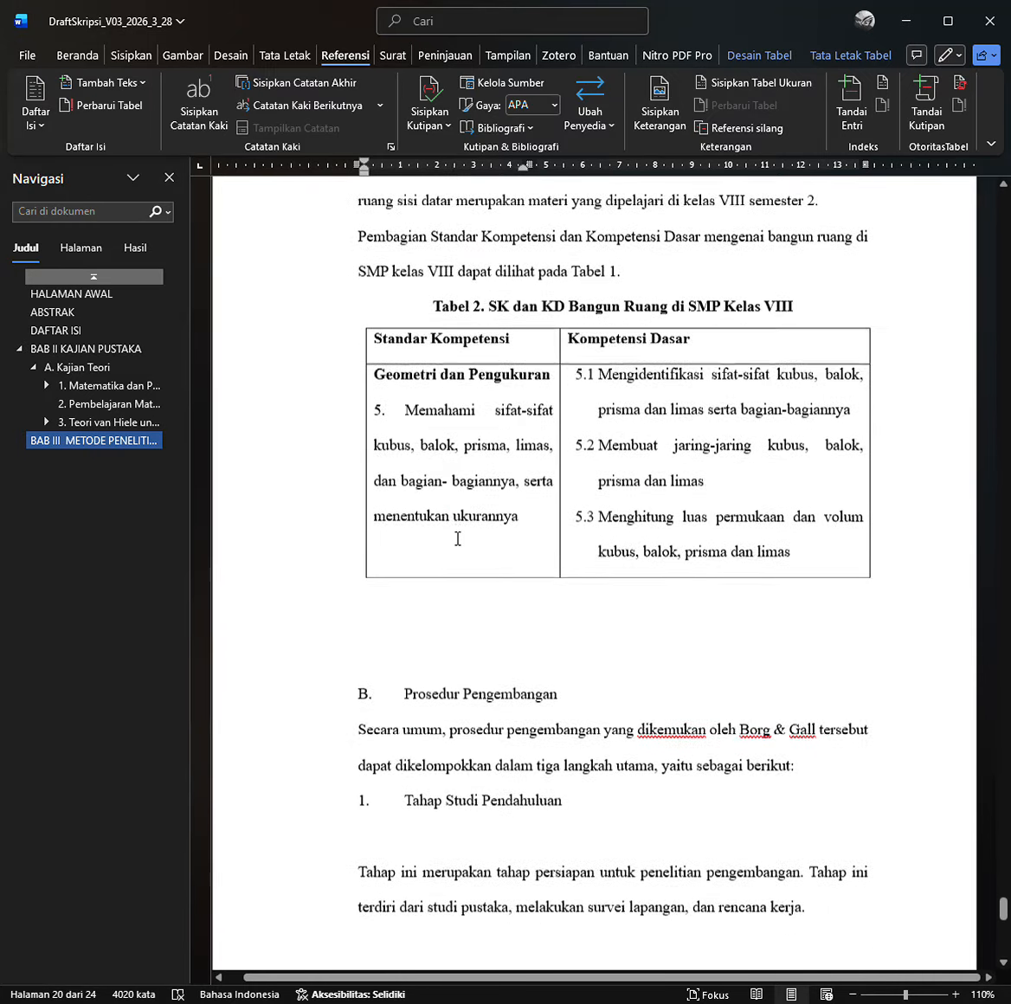
pyautogui.scroll(1, 457, 539)
pyautogui.click(487, 350)
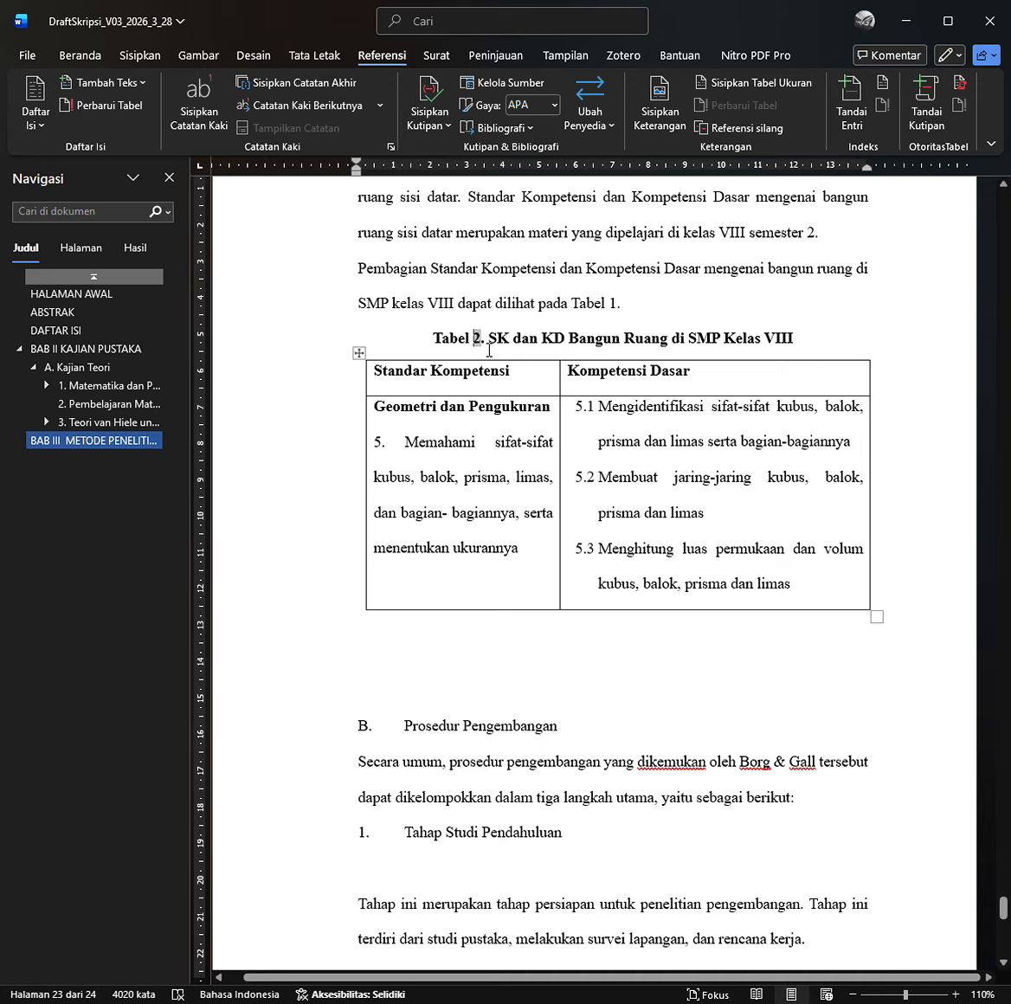
pyautogui.click(489, 350)
pyautogui.click(484, 350)
pyautogui.click(606, 318)
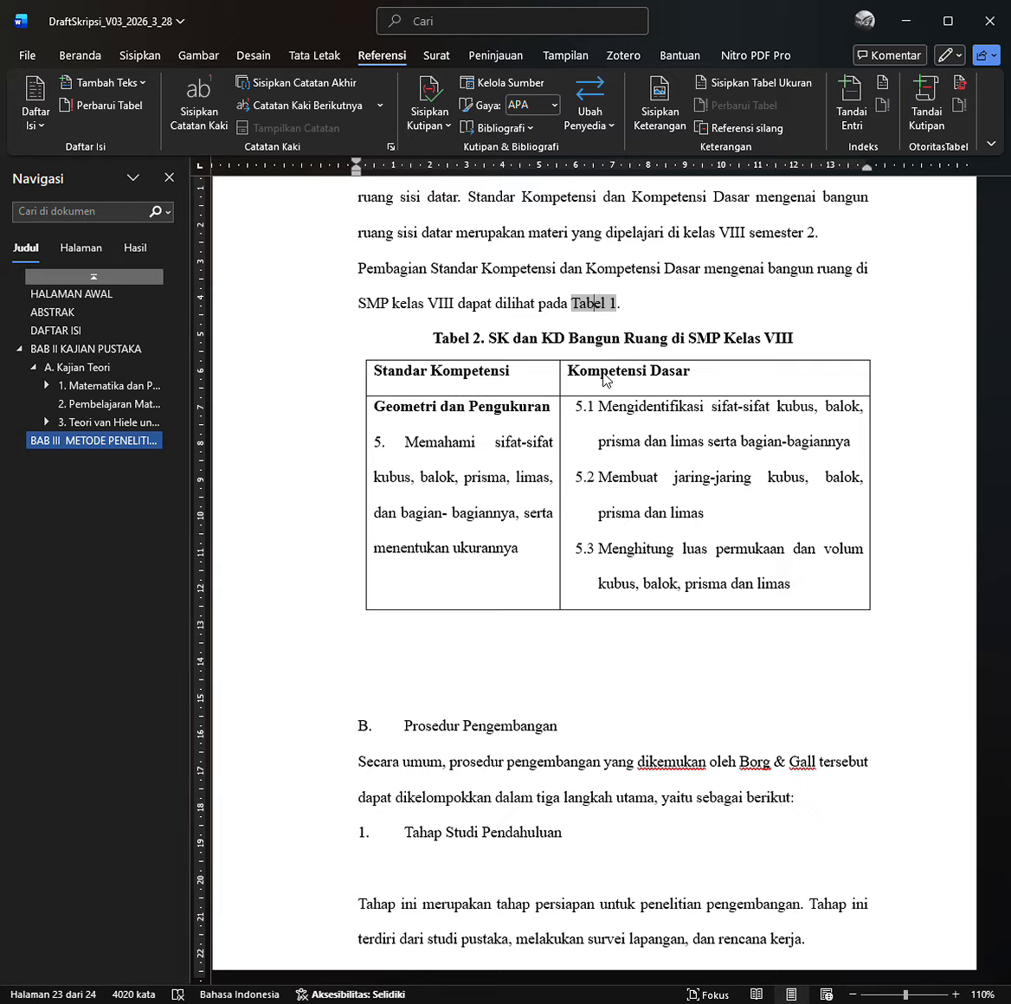
pyautogui.press('F9')
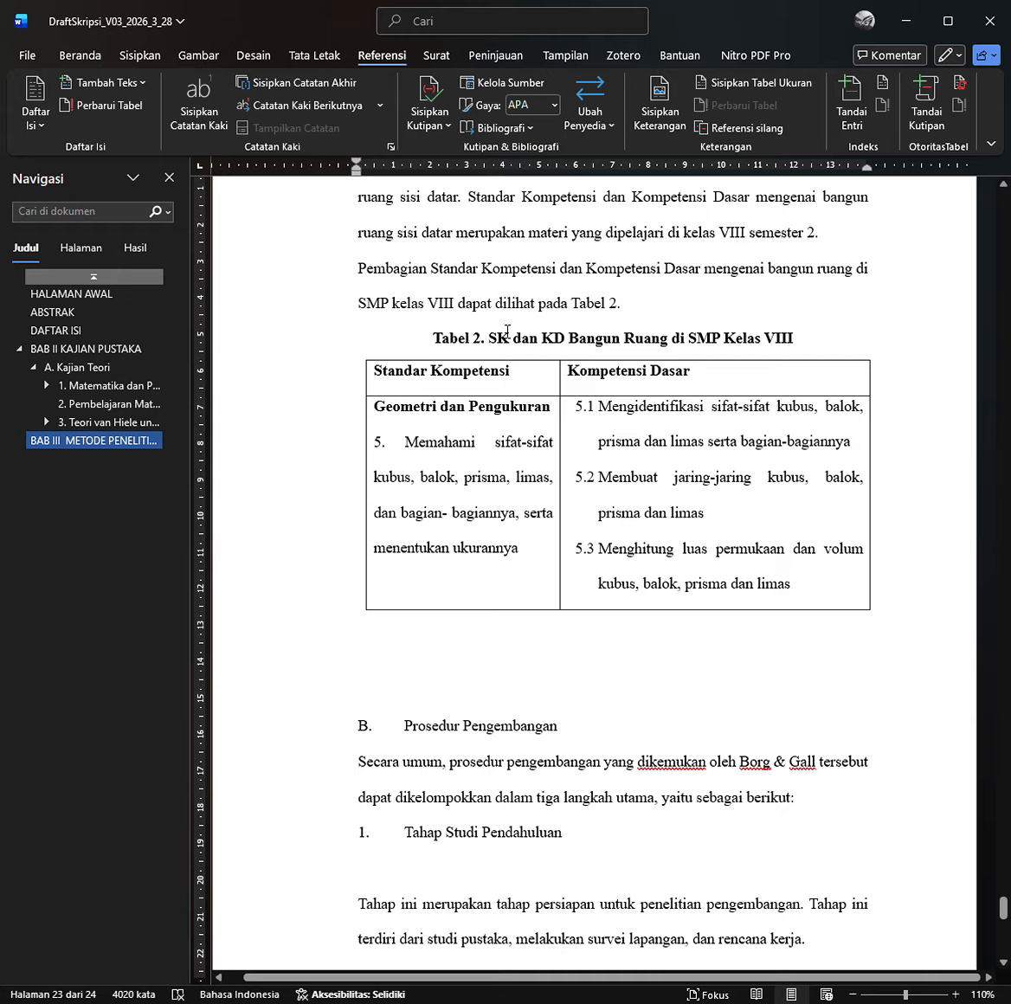
# Compare the updated in-text cross-reference with the number in the SK and KD table's caption.
pyautogui.click(479, 339)
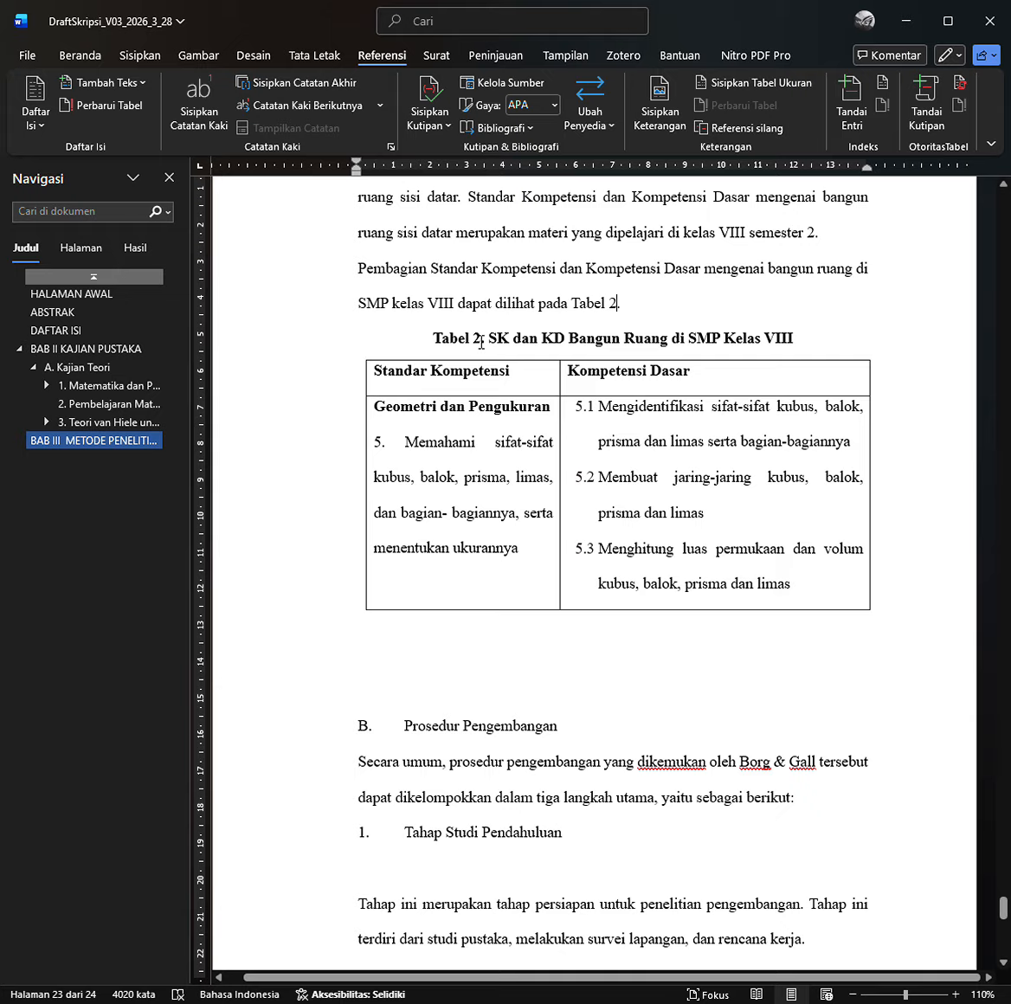
pyautogui.click(606, 306)
pyautogui.click(479, 346)
pyautogui.click(407, 313)
pyautogui.click(603, 306)
pyautogui.click(480, 341)
pyautogui.click(605, 307)
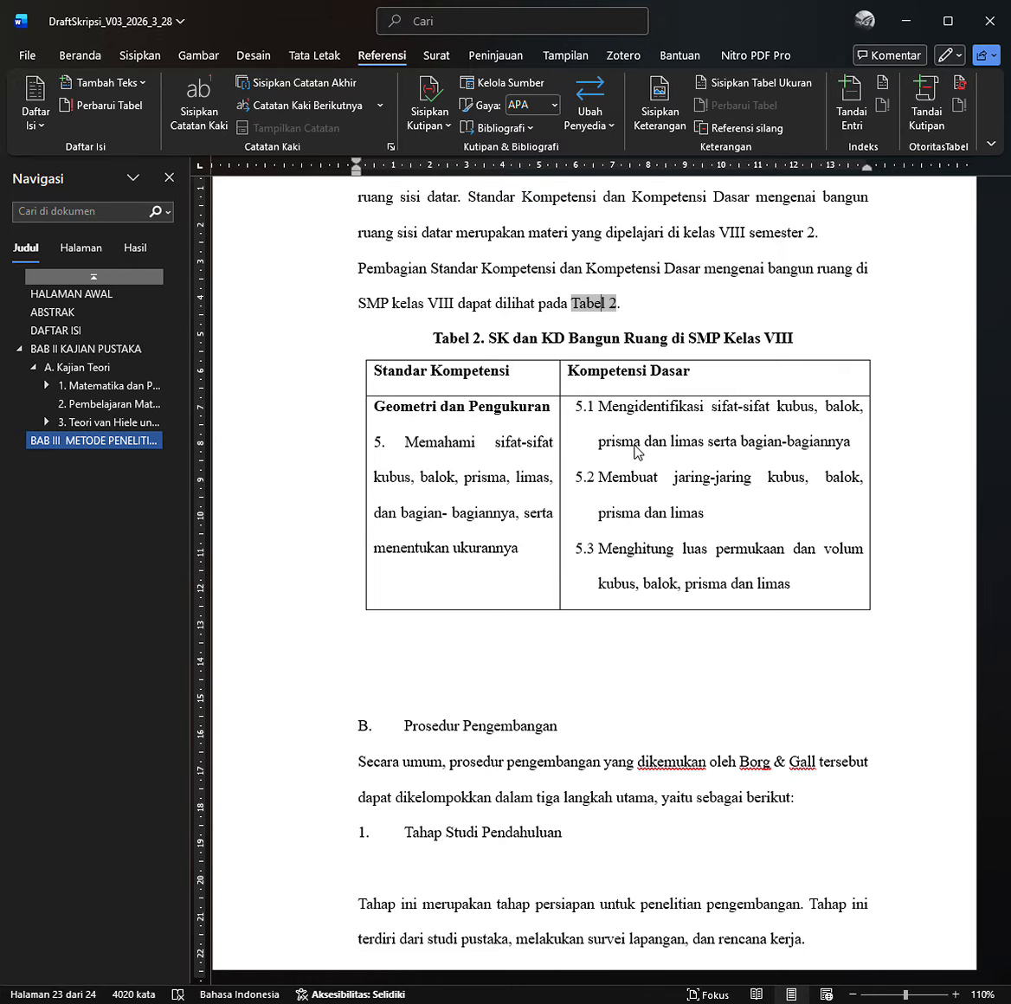
# Delete the typed "Tabel 3" at the end of the Arends sentence about the five PBL phases.
pyautogui.scroll(12, 509, 407)
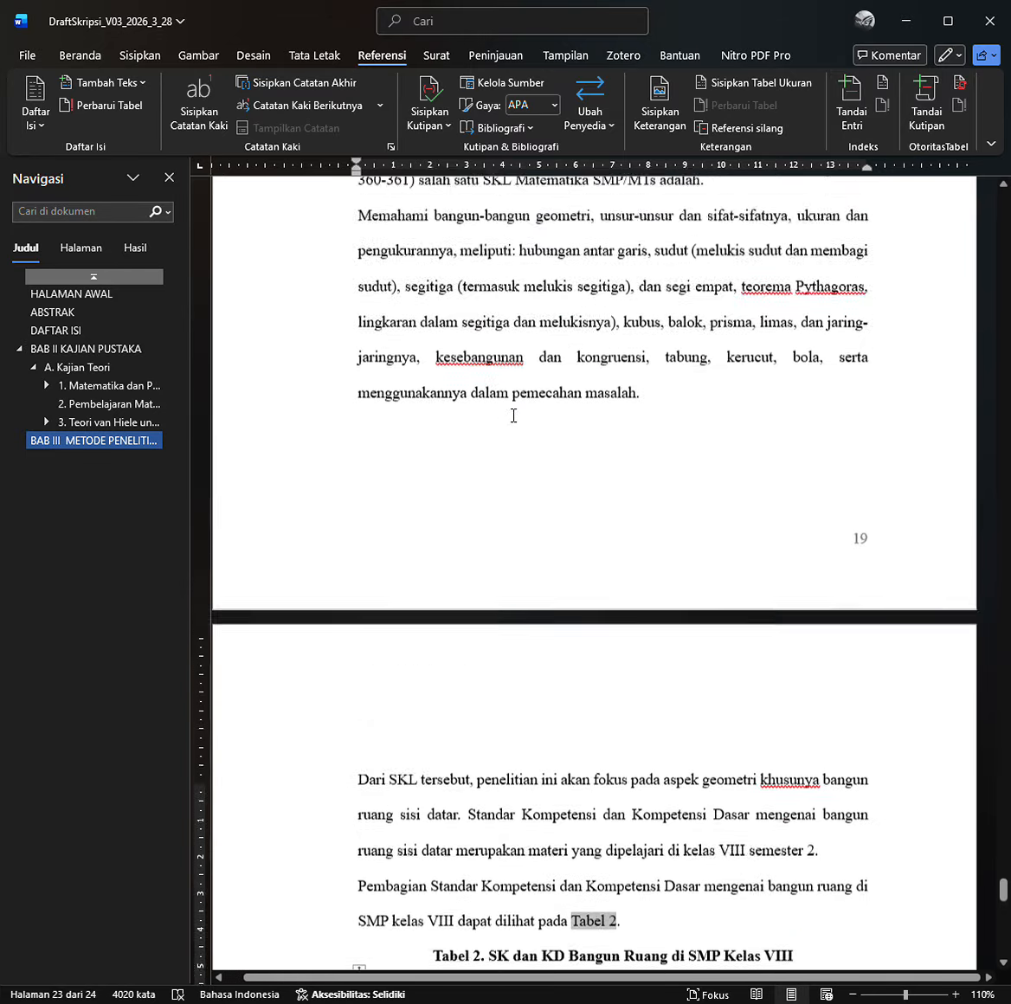
pyautogui.scroll(18, 506, 408)
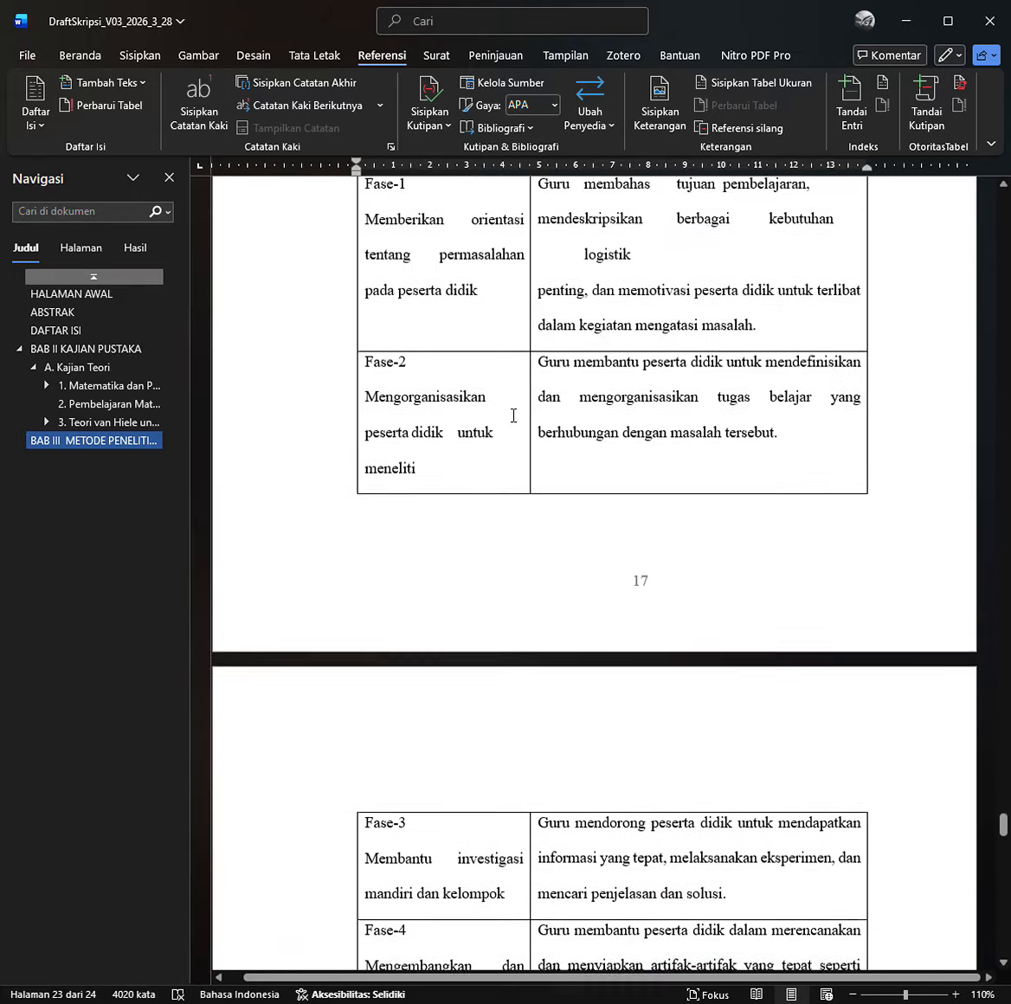
pyautogui.scroll(3, 513, 415)
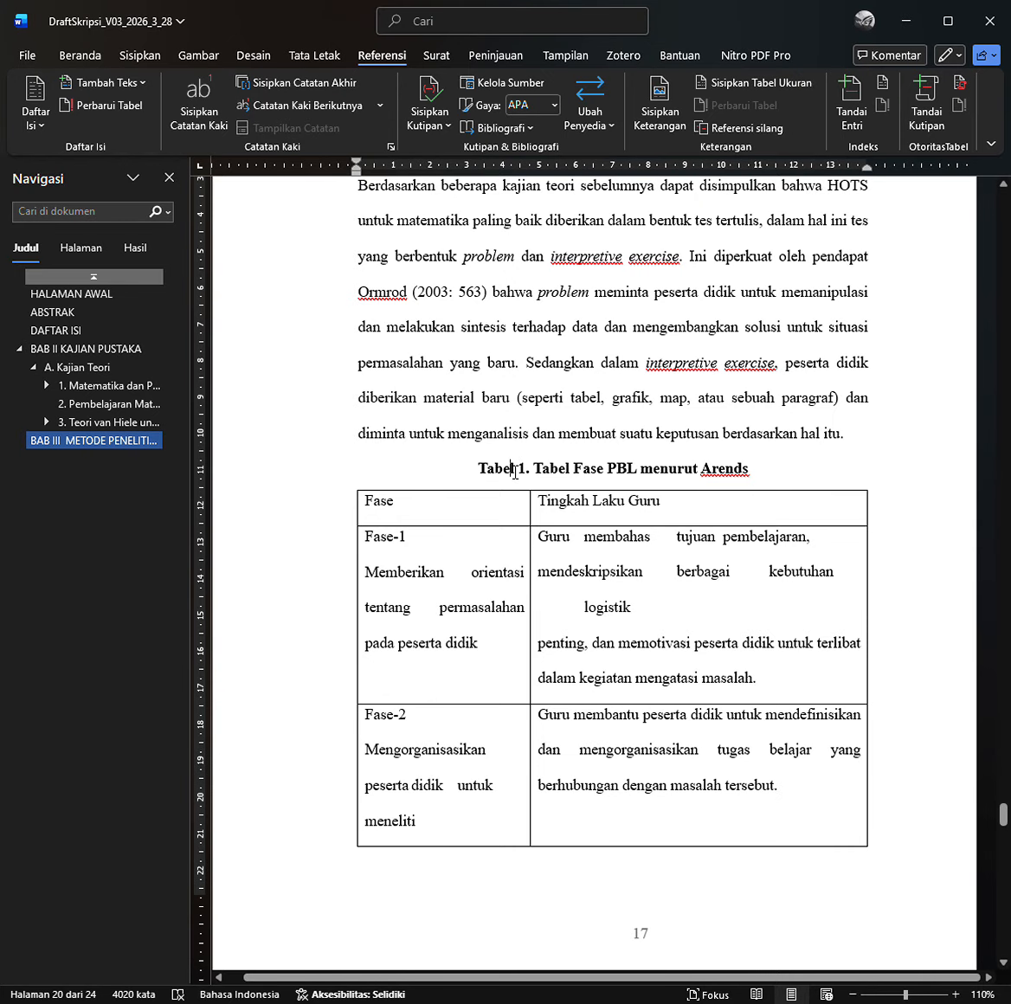
pyautogui.scroll(10, 515, 473)
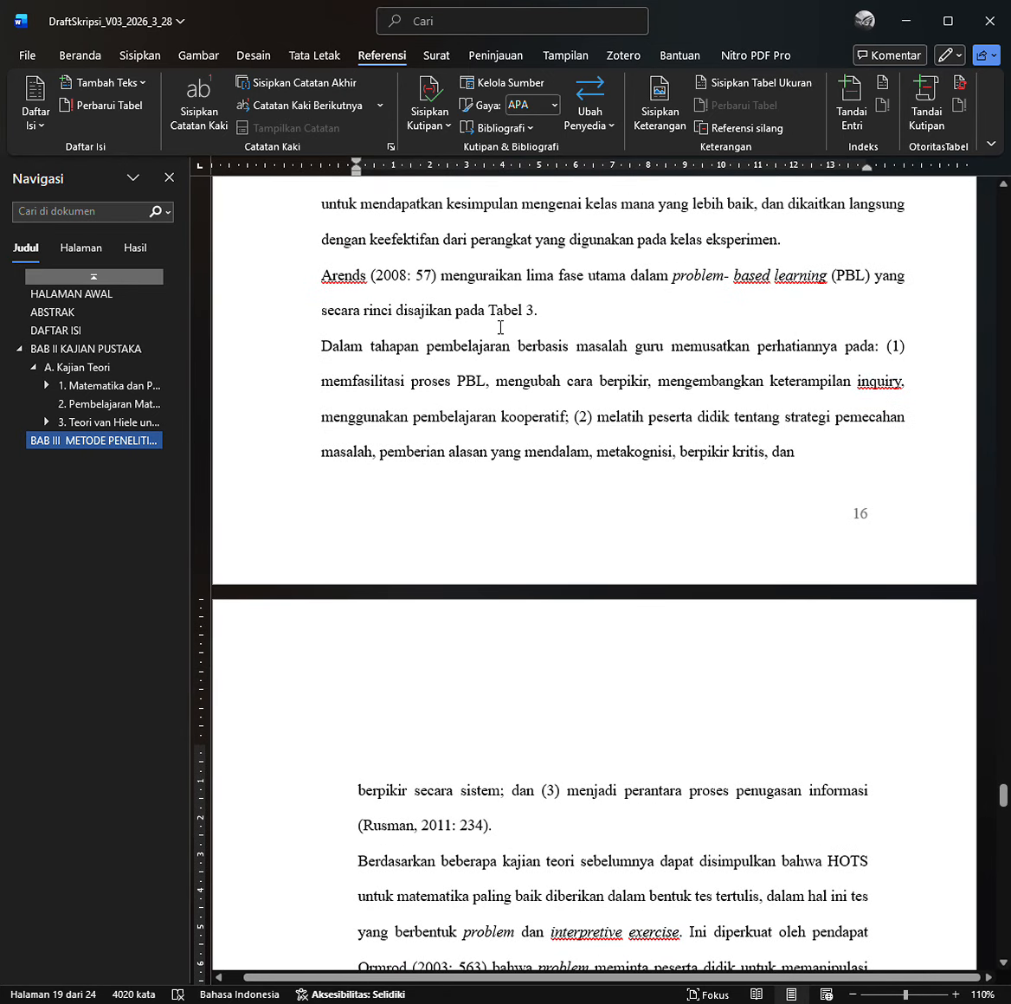
pyautogui.click(500, 327)
pyautogui.scroll(1, 501, 327)
pyautogui.scroll(-3, 501, 327)
pyautogui.scroll(3, 501, 327)
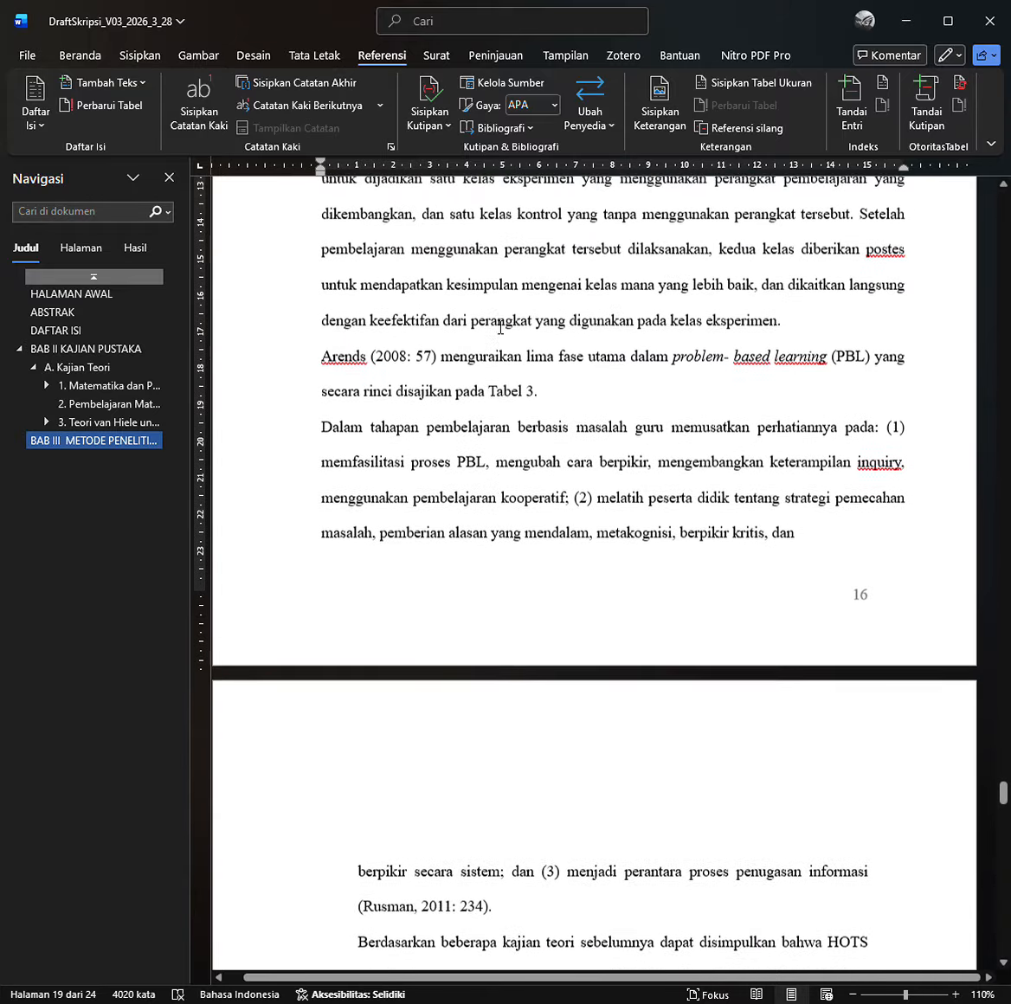
pyautogui.scroll(-1, 500, 327)
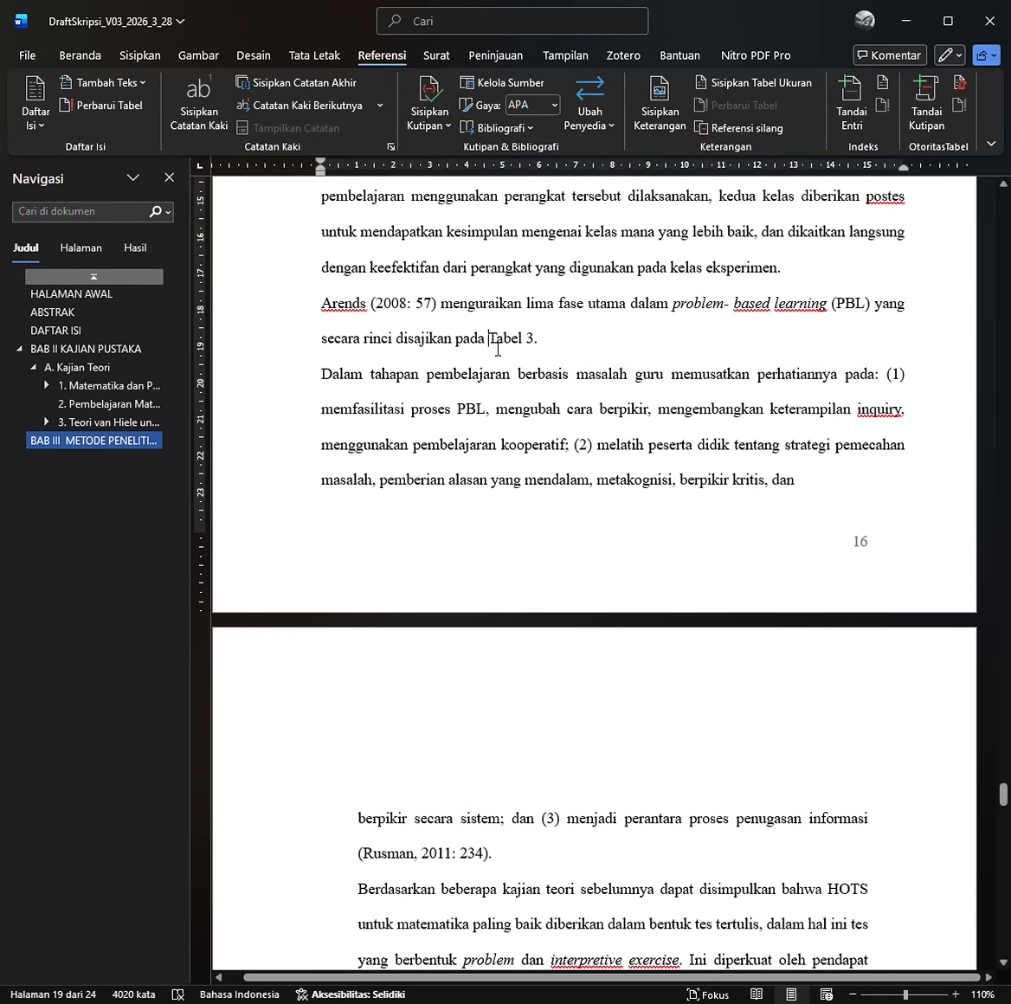
pyautogui.moveTo(497, 348); pyautogui.dragTo(535, 347)
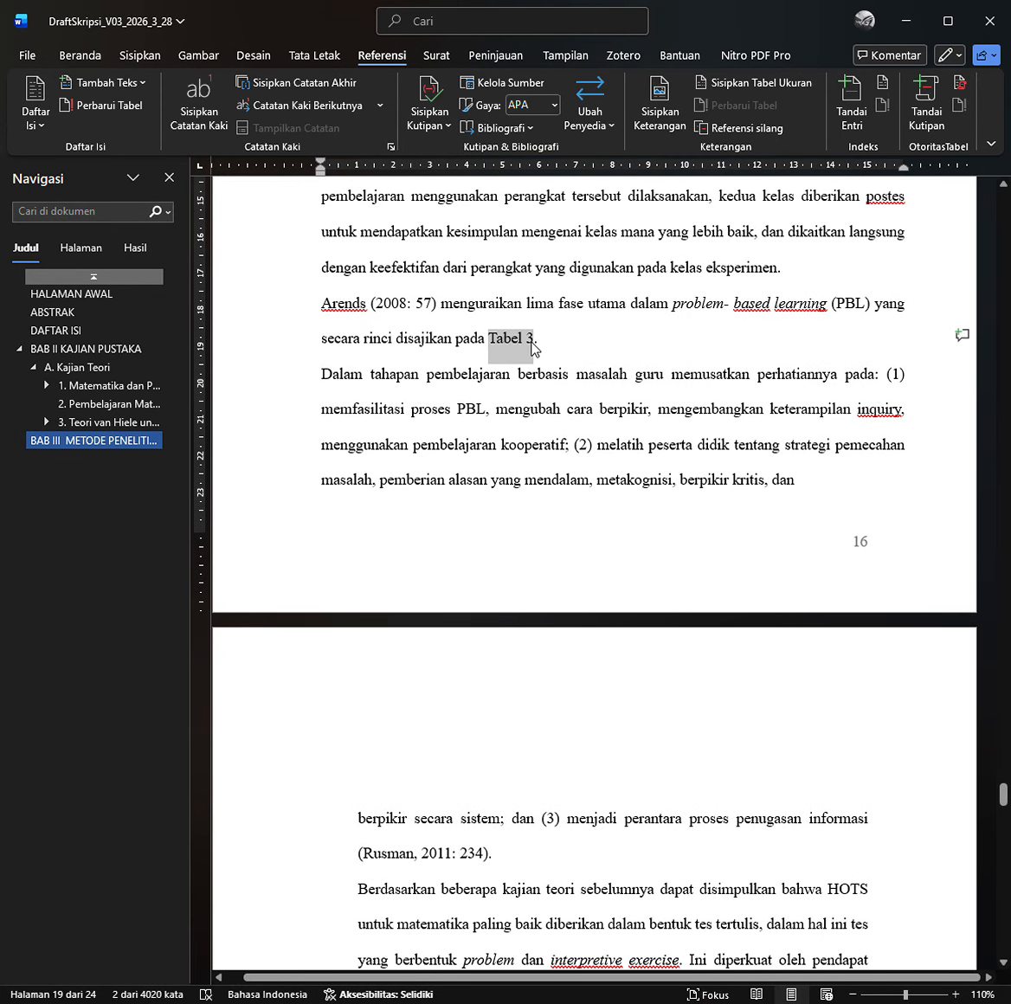
pyautogui.press('BackSpace')
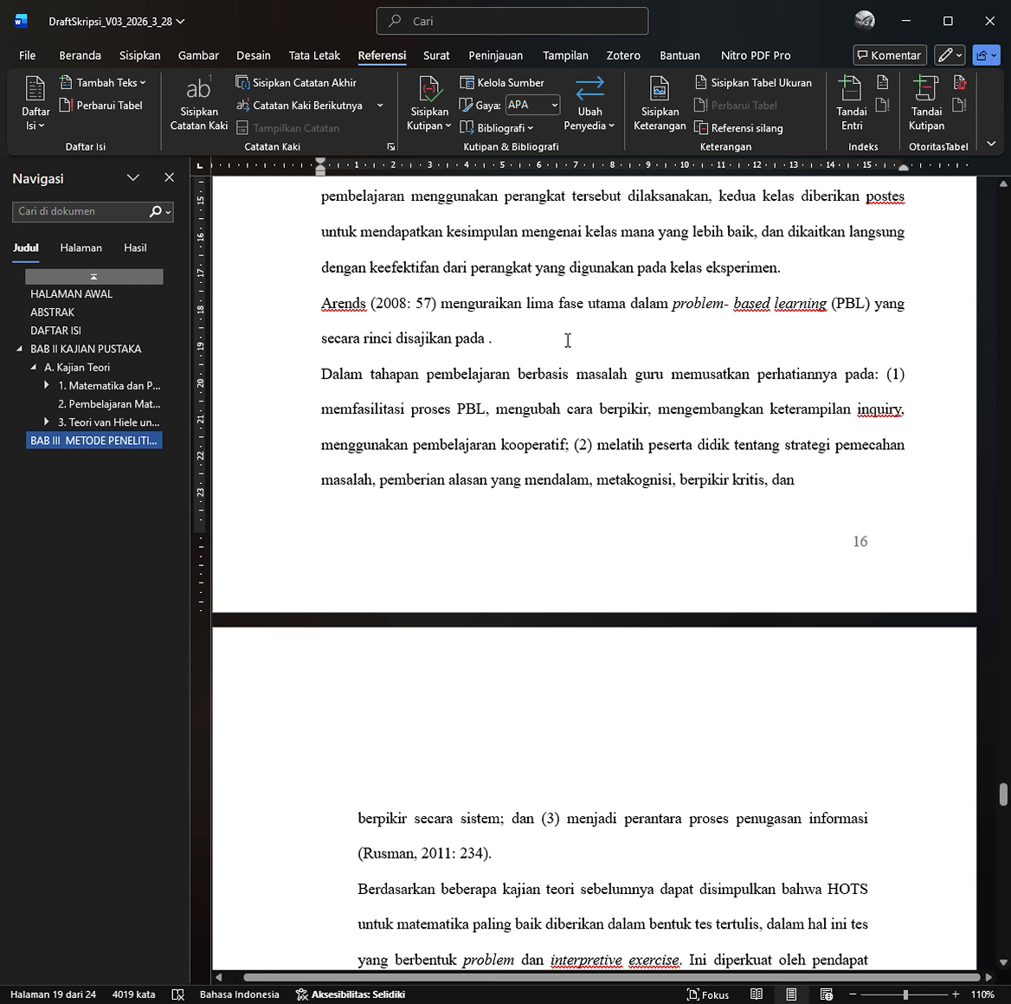
# Insert a cross-reference showing only the label and number "Tabel 1" before the full stop of the Arends sentence.
pyautogui.click(728, 130)
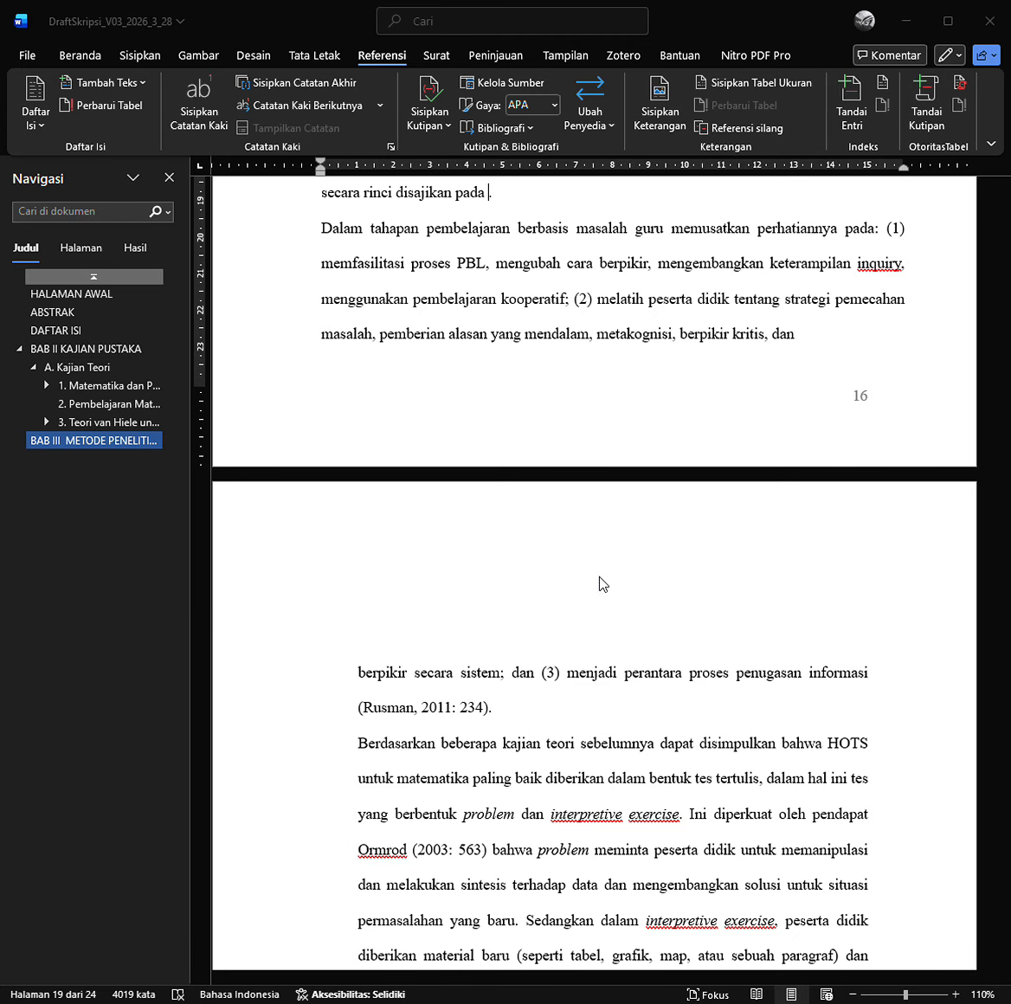
pyautogui.write('Tabel 1')
pyautogui.click(512, 192)
# Remove the bold and italic formatting from the "Tabel 1" cross-reference in the Arends sentence.
pyautogui.scroll(2, 537, 327)
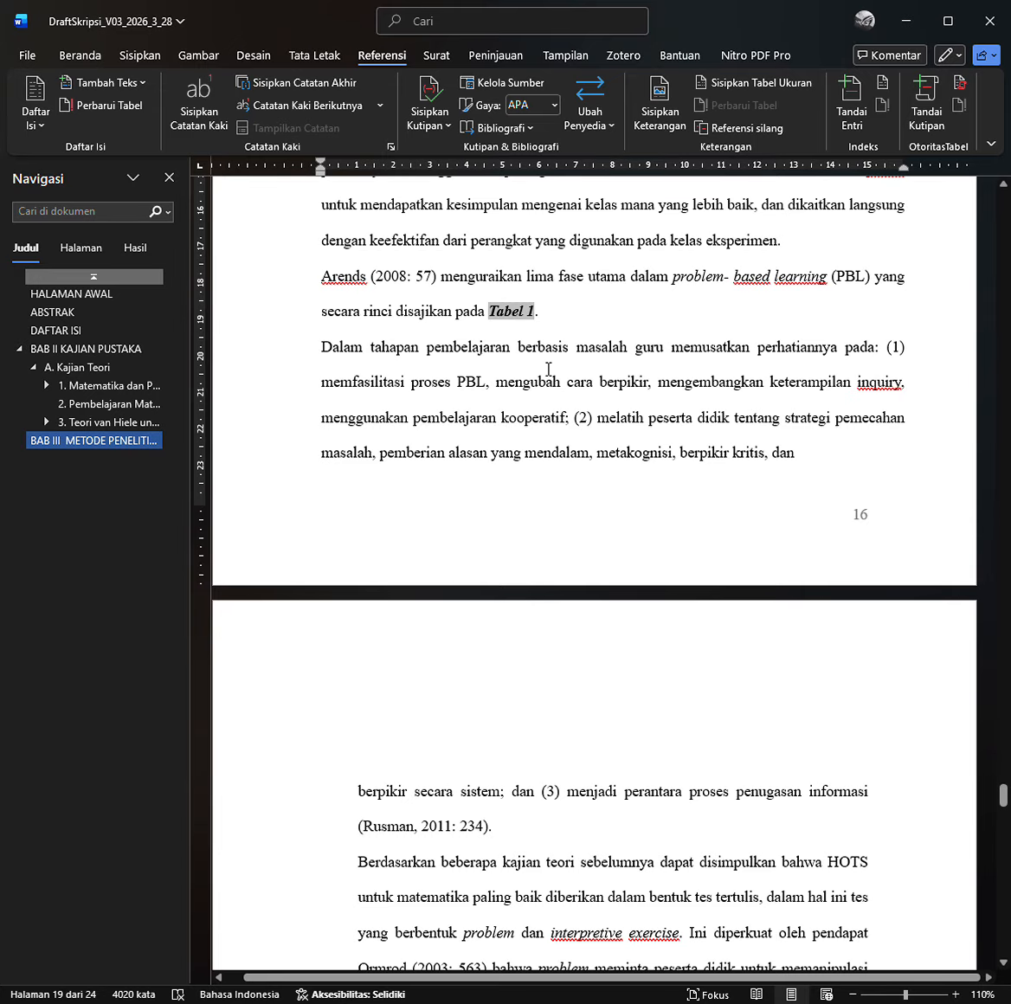
pyautogui.click(550, 319)
pyautogui.moveTo(550, 319); pyautogui.dragTo(533, 311)
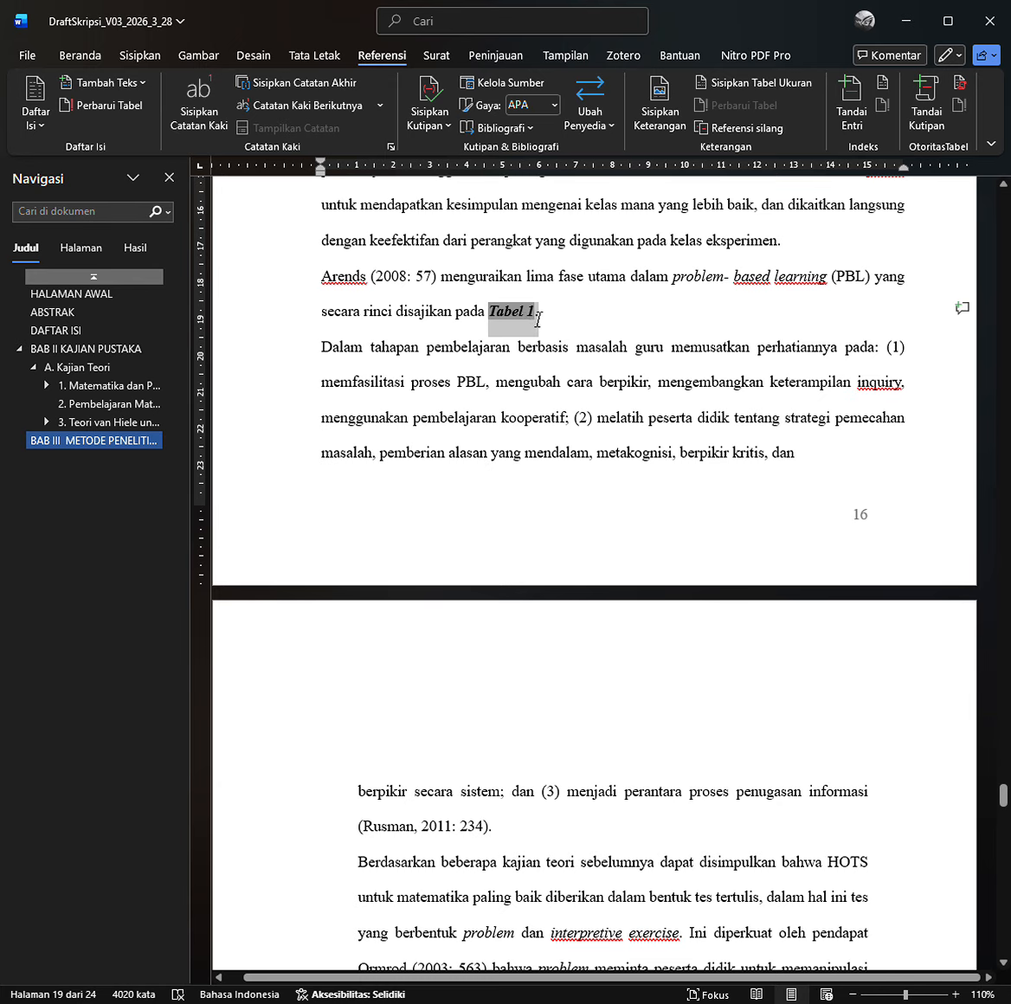
pyautogui.click(84, 57)
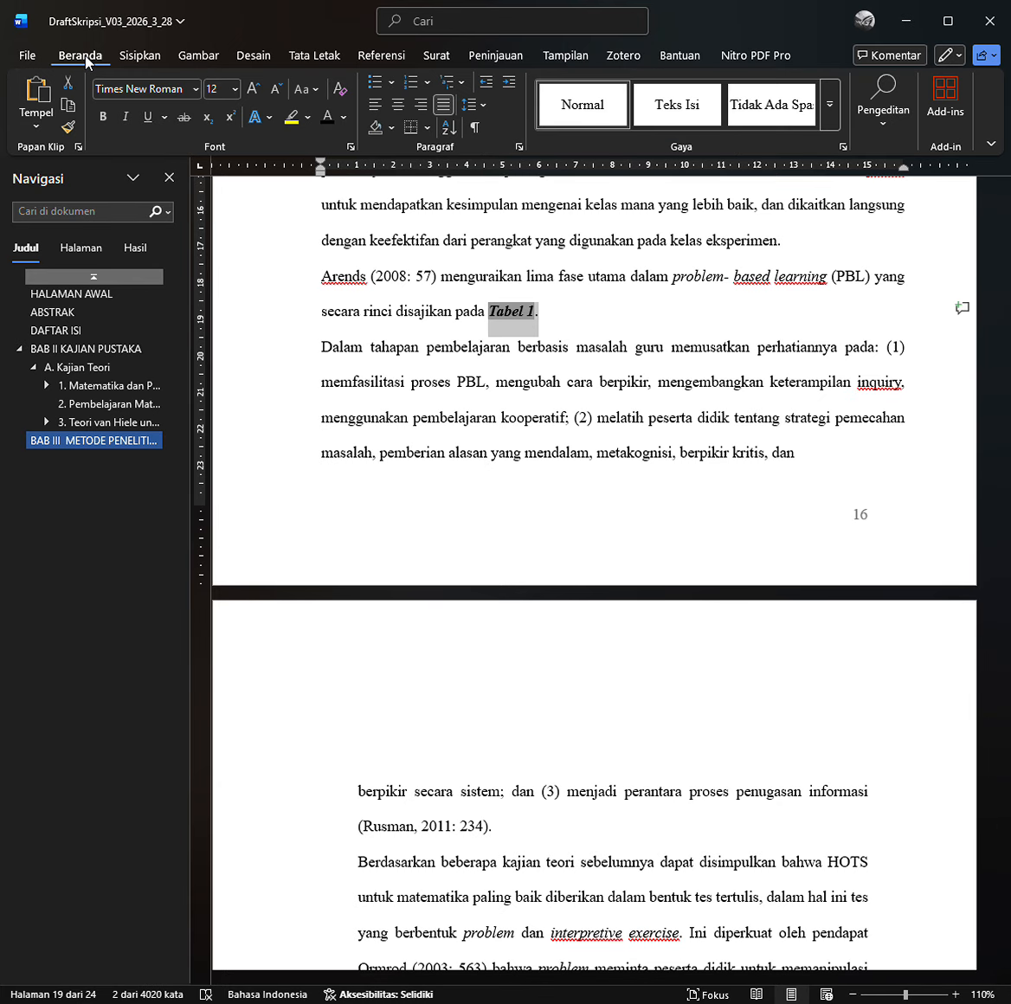
pyautogui.click(125, 117)
pyautogui.click(108, 120)
pyautogui.click(514, 331)
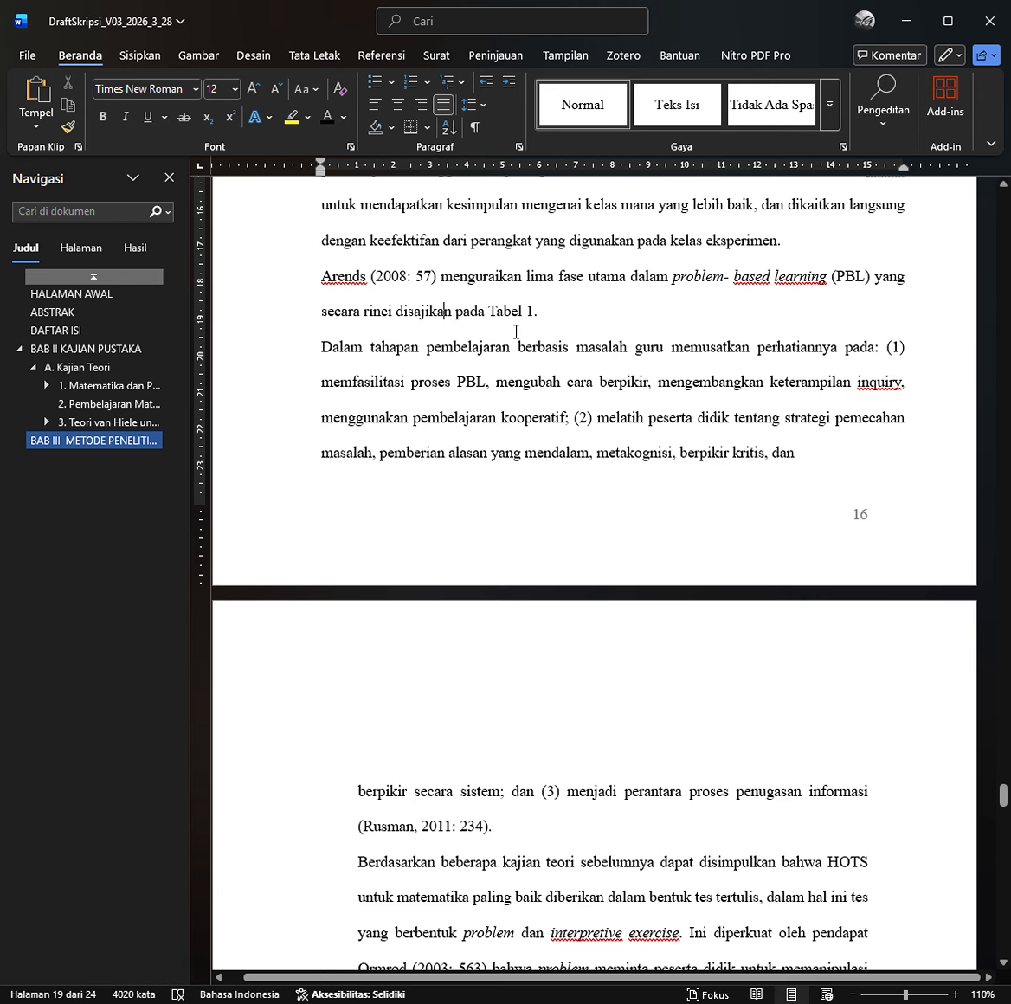
# Compare the phase table's caption number with its cross-reference in the Arends sentence.
pyautogui.scroll(-7, 528, 400)
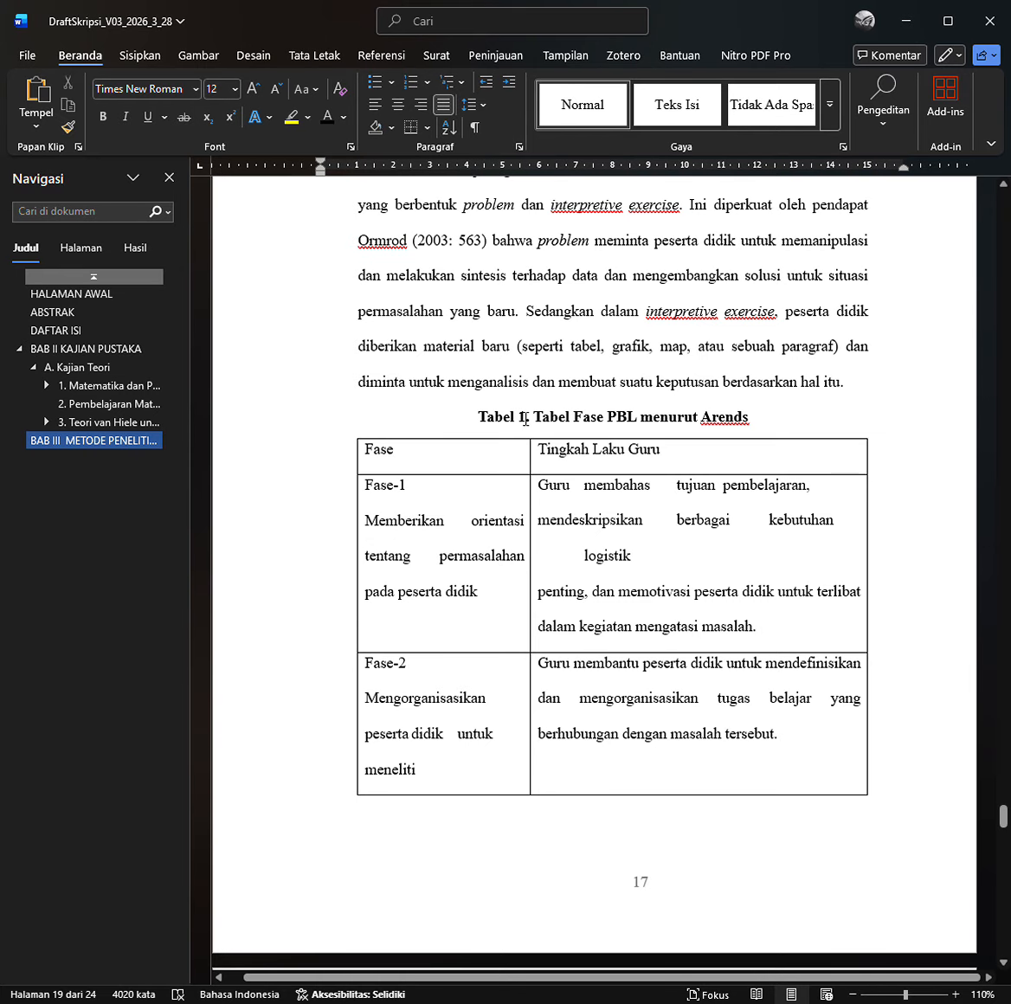
pyautogui.click(522, 418)
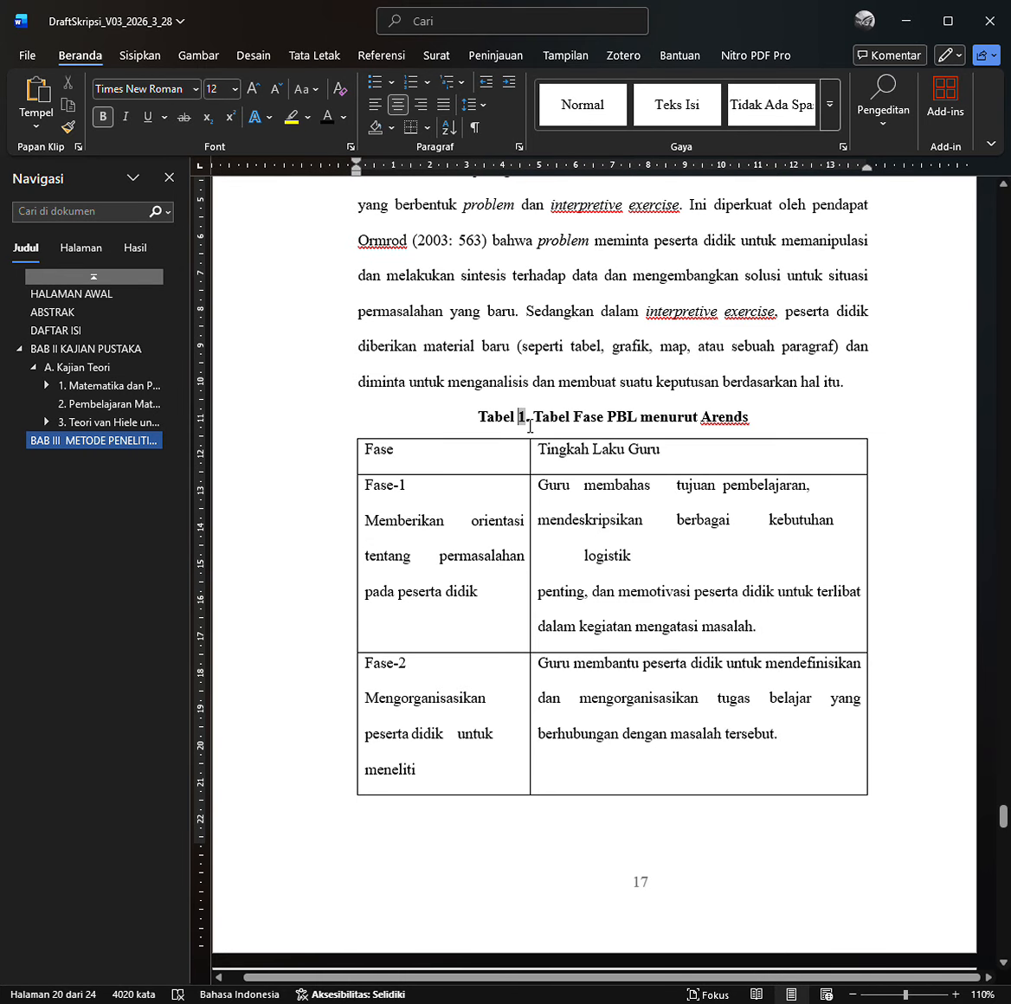
pyautogui.click(533, 386)
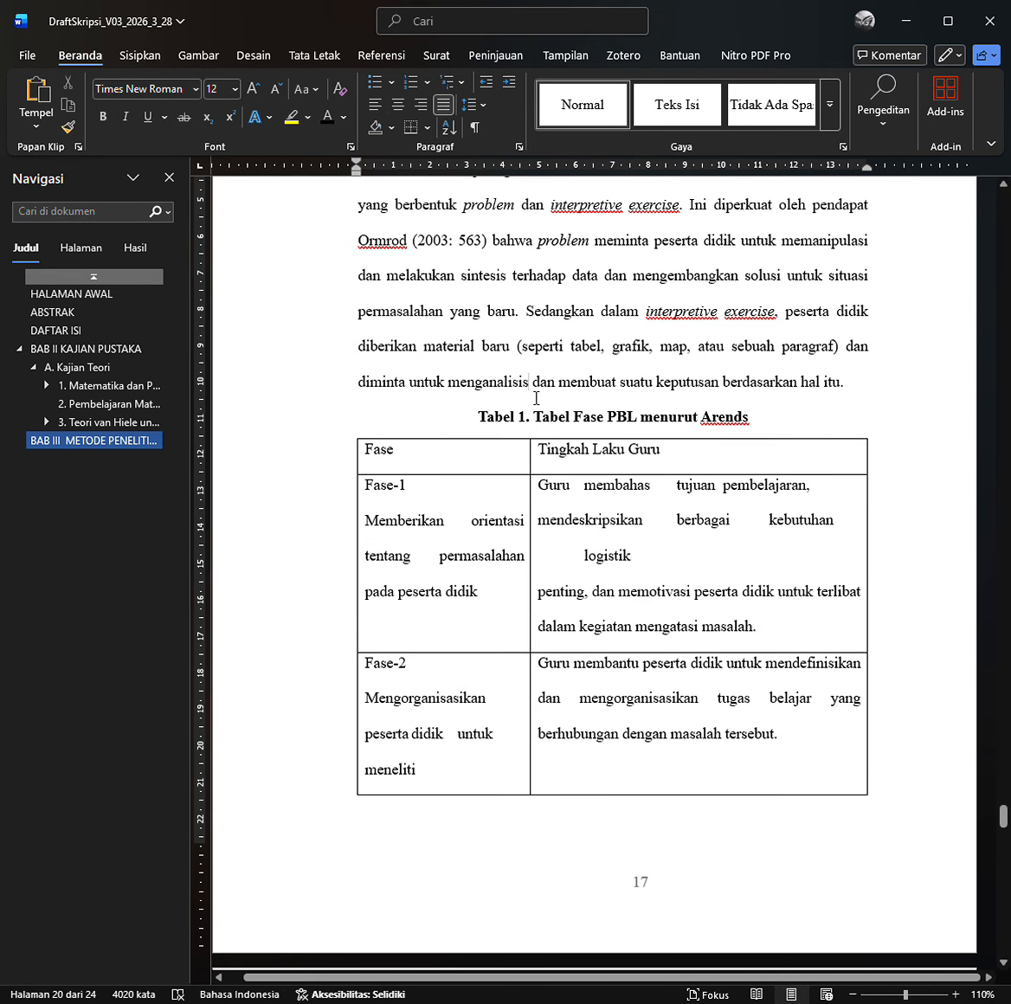
pyautogui.scroll(7, 536, 398)
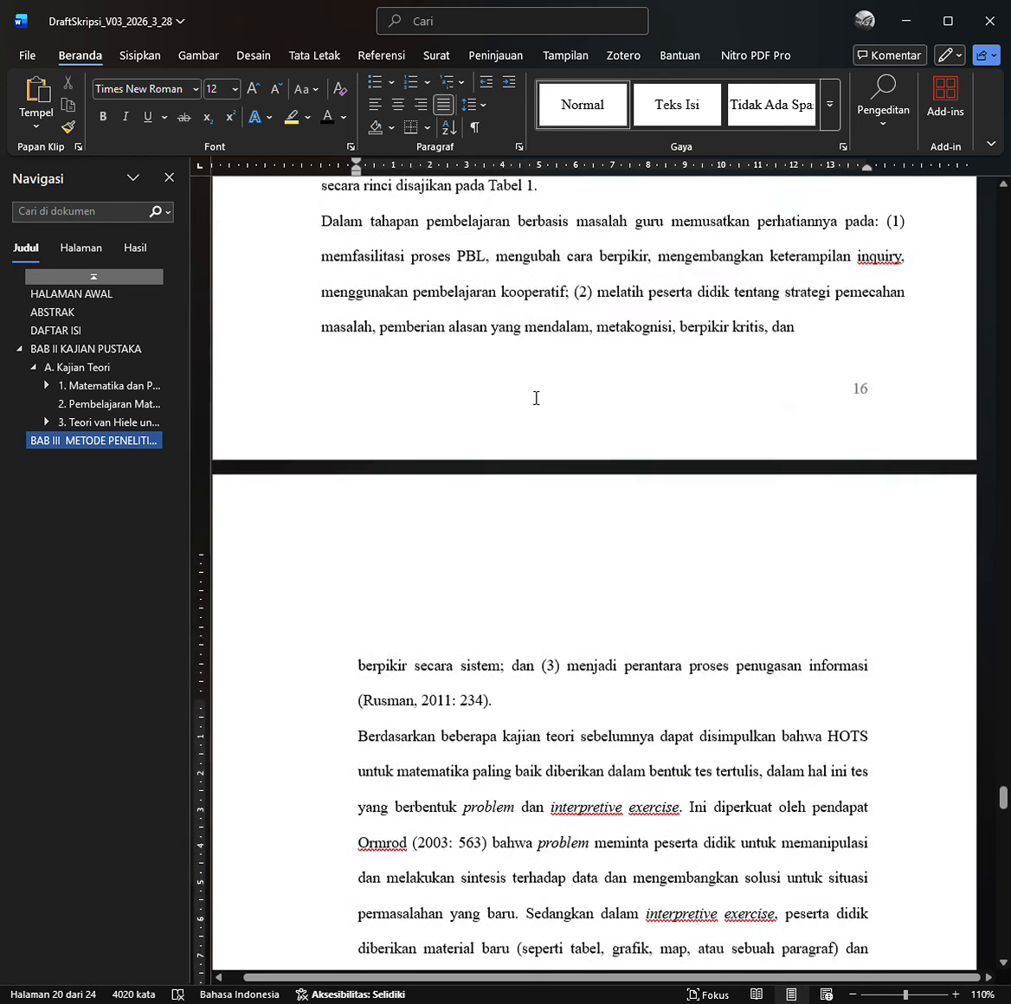
pyautogui.scroll(4, 536, 398)
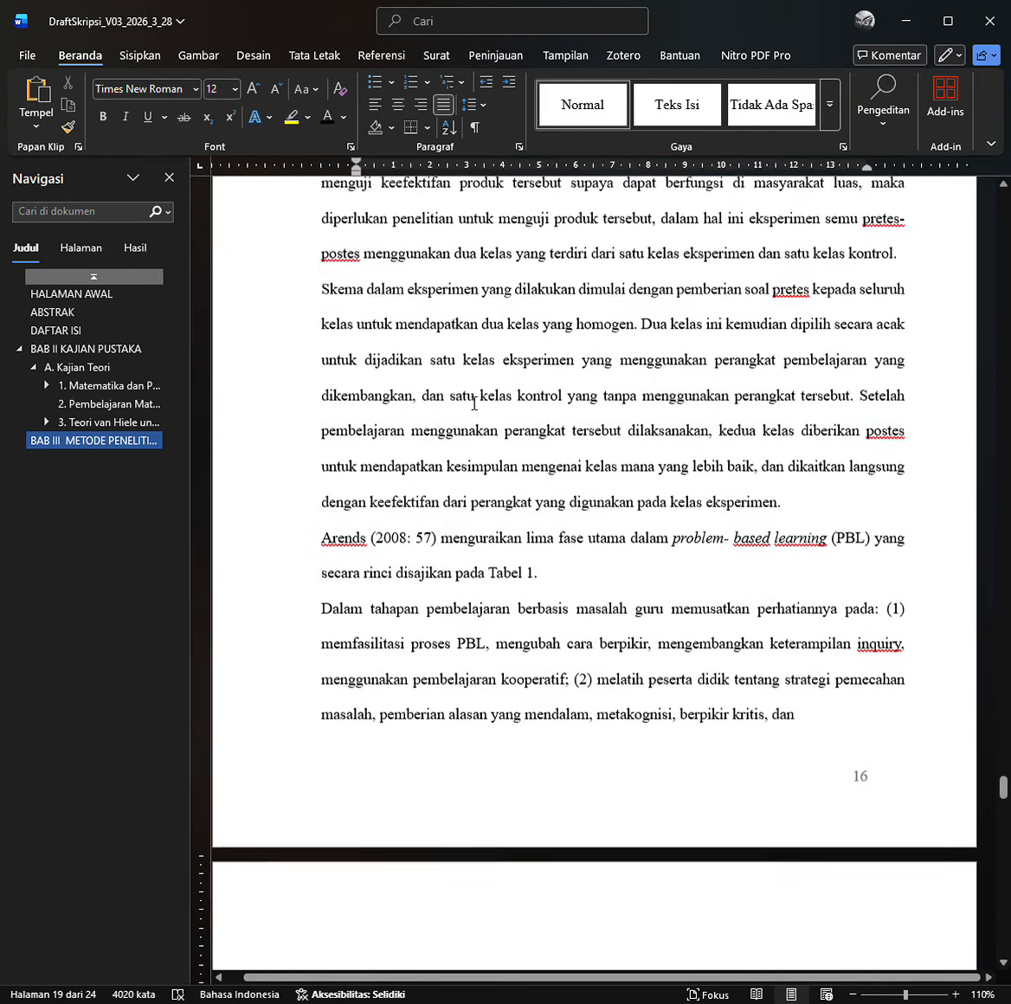
pyautogui.scroll(-7, 517, 585)
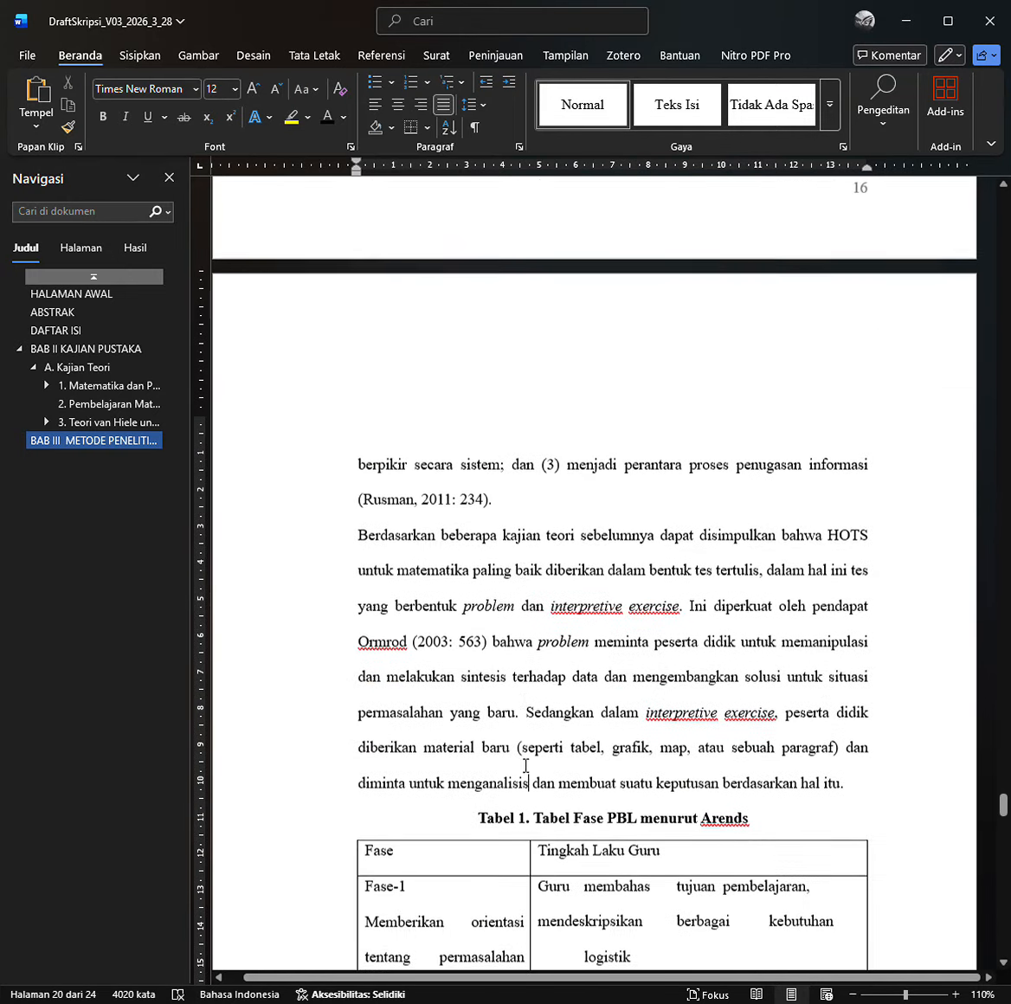
pyautogui.scroll(5, 514, 851)
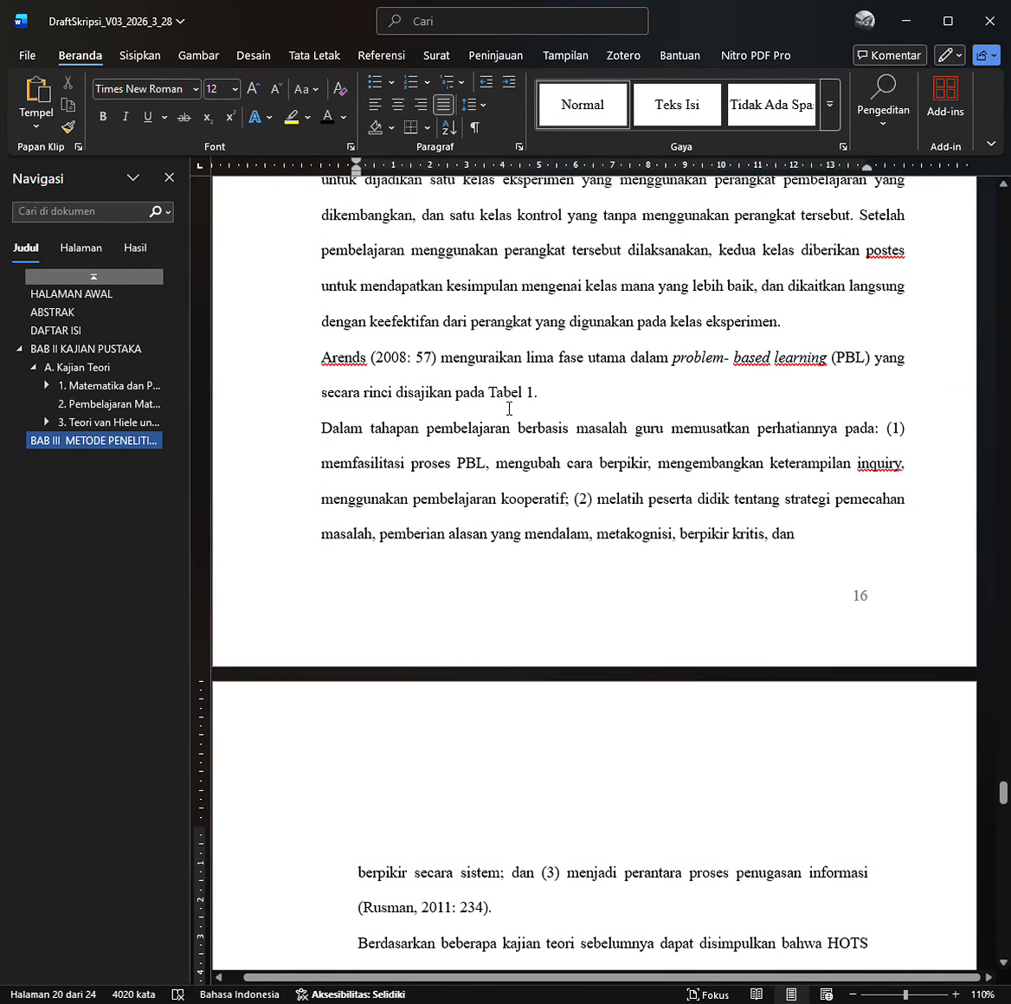
pyautogui.click(509, 405)
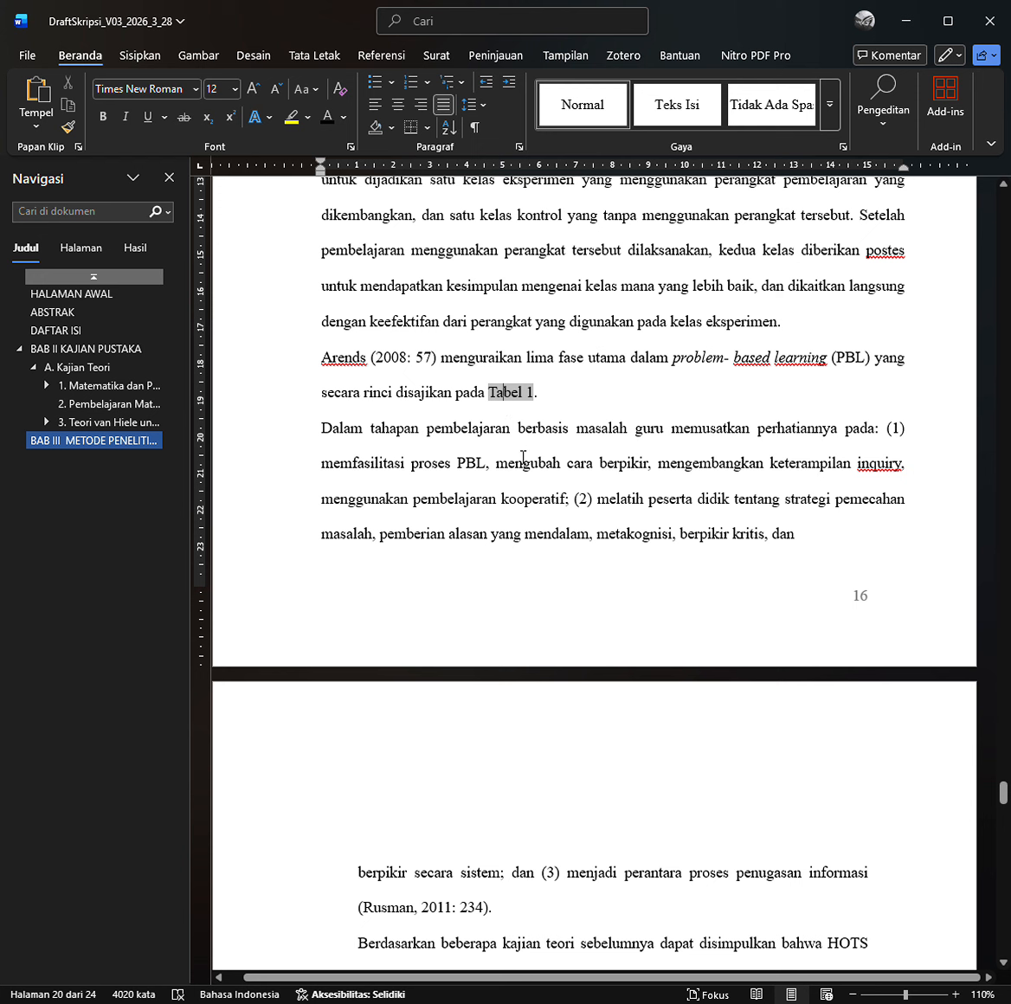
pyautogui.click(523, 458)
pyautogui.click(517, 409)
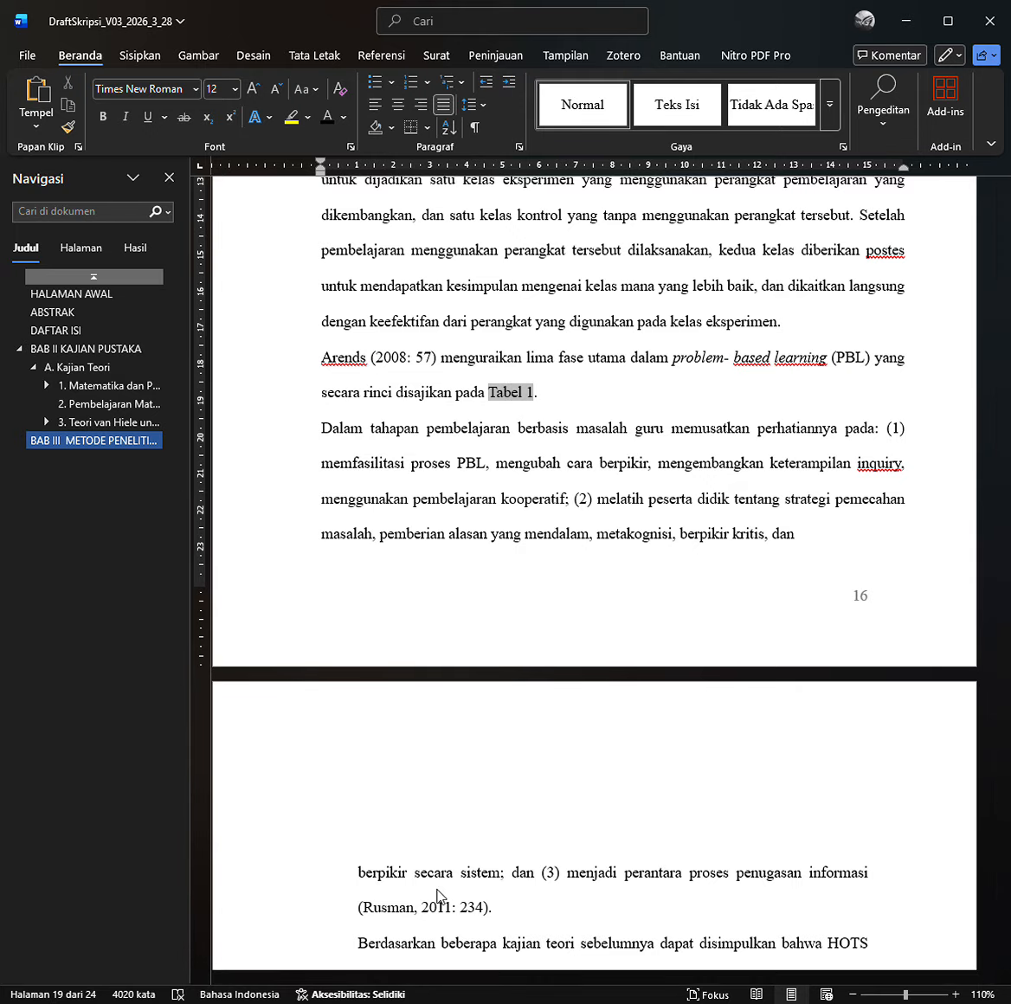
# Look over the BAB III pages from the Model Pengembangan section past the phase table to the numbered research steps.
pyautogui.click(516, 491)
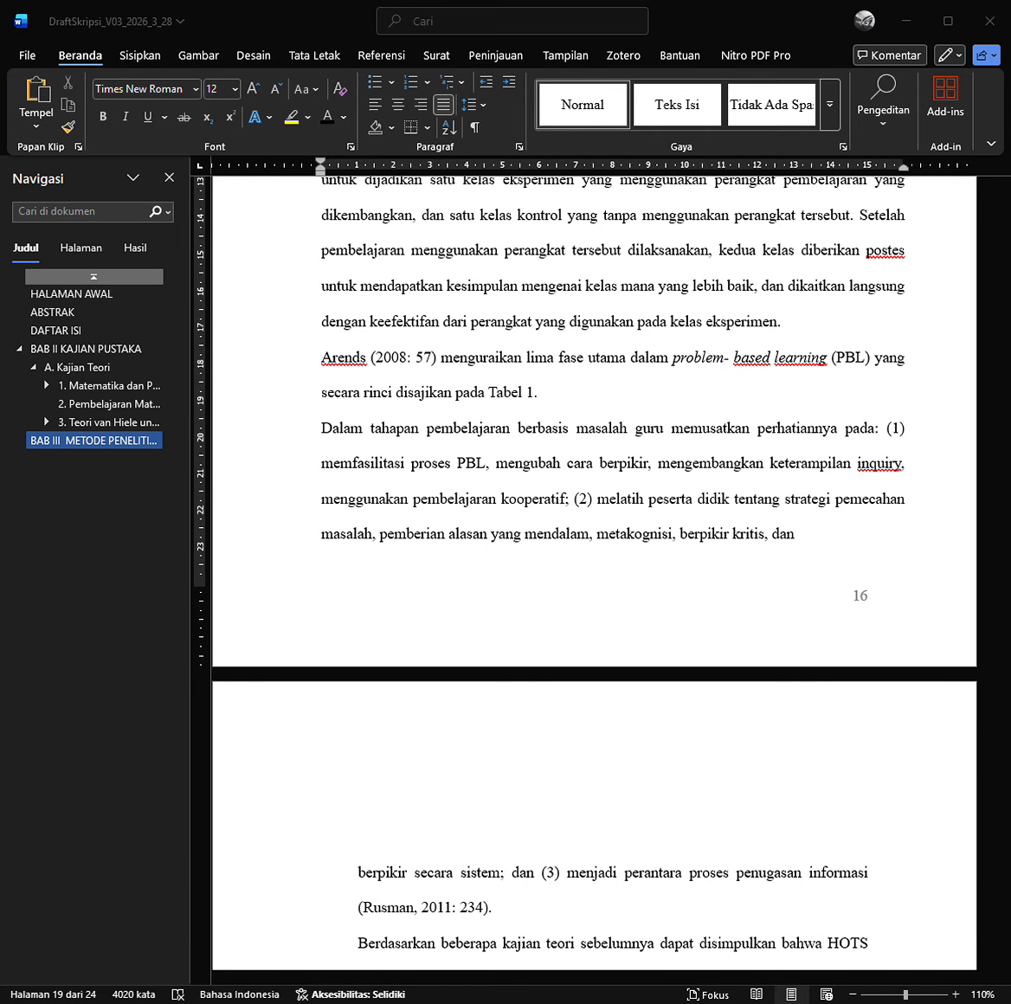
pyautogui.scroll(-10, 485, 443)
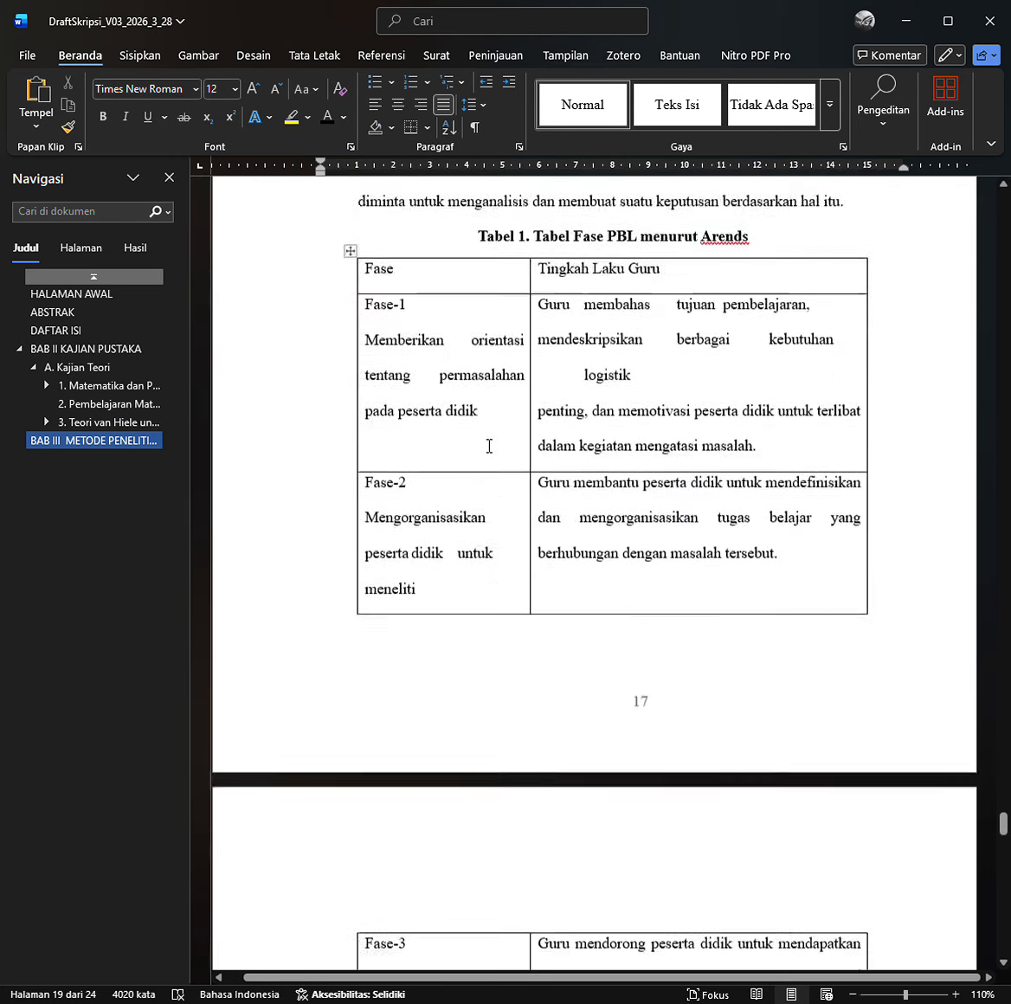
pyautogui.scroll(-1, 490, 446)
pyautogui.scroll(12, 489, 445)
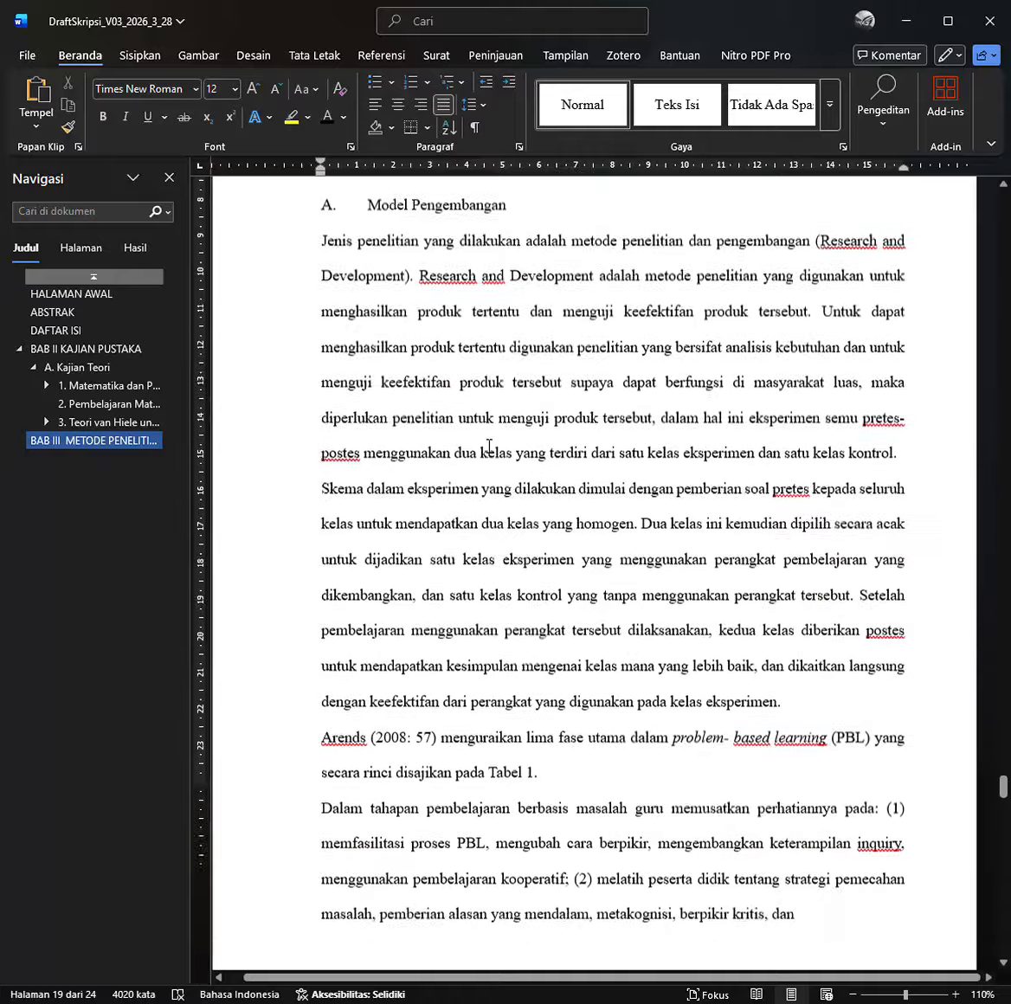
pyautogui.scroll(-15, 489, 446)
pyautogui.scroll(5, 489, 446)
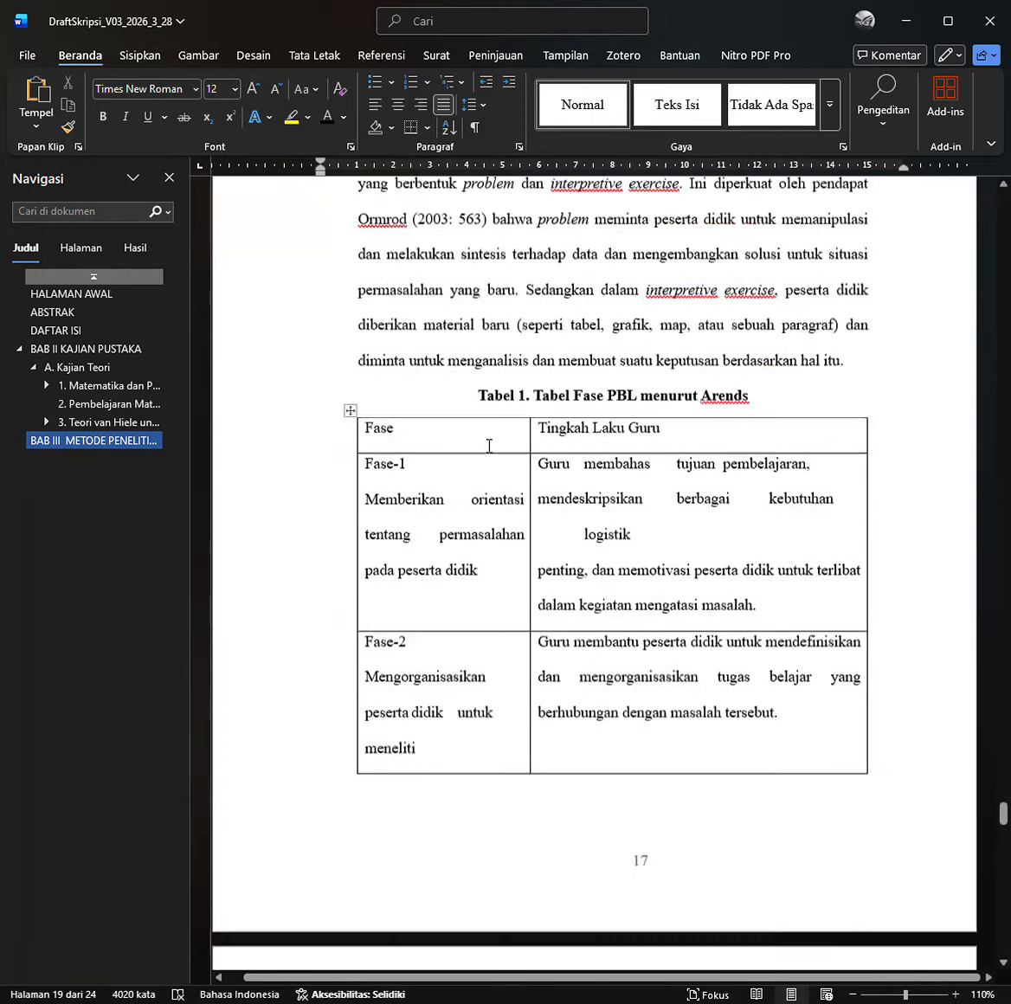
pyautogui.scroll(3, 489, 446)
pyautogui.scroll(-15, 489, 446)
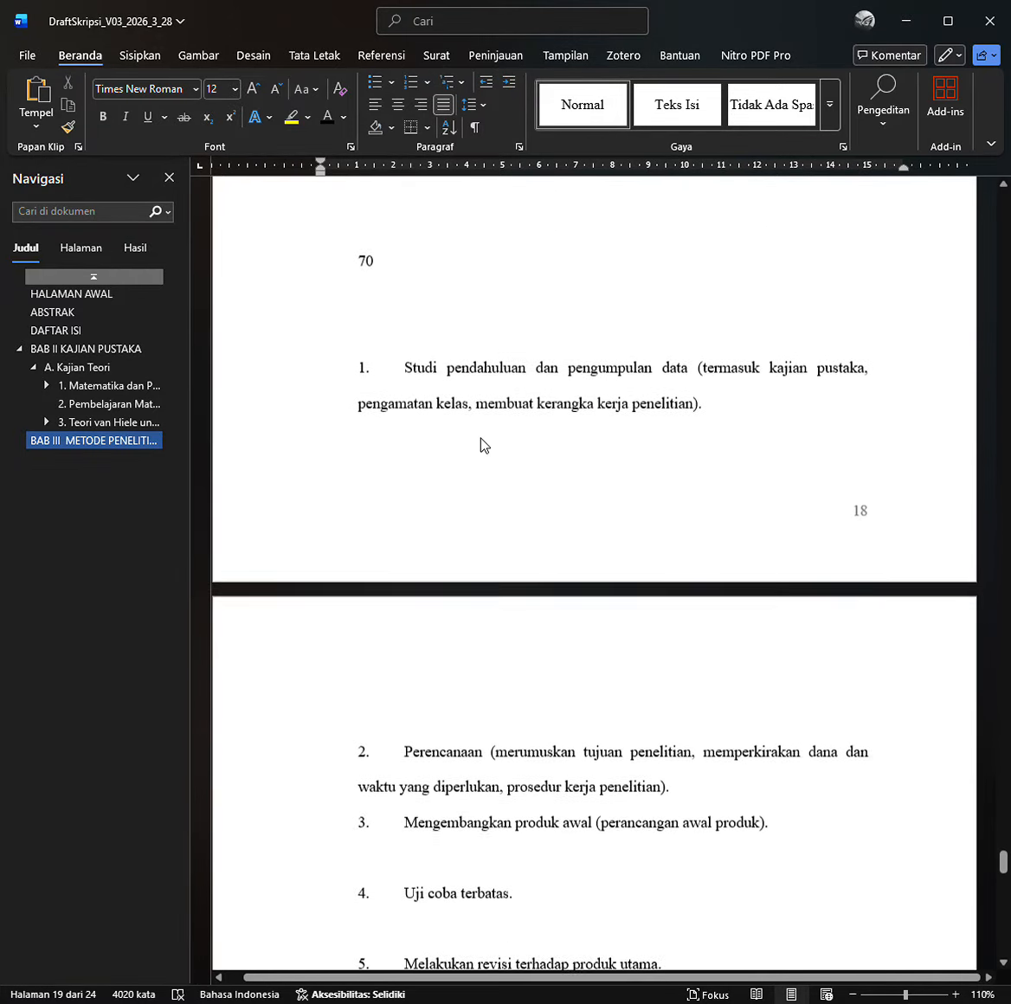
# Start a new paragraph above the Arends paragraph and paste the HOTS pretes-postes passage with its bar chart there.
pyautogui.scroll(3, 484, 446)
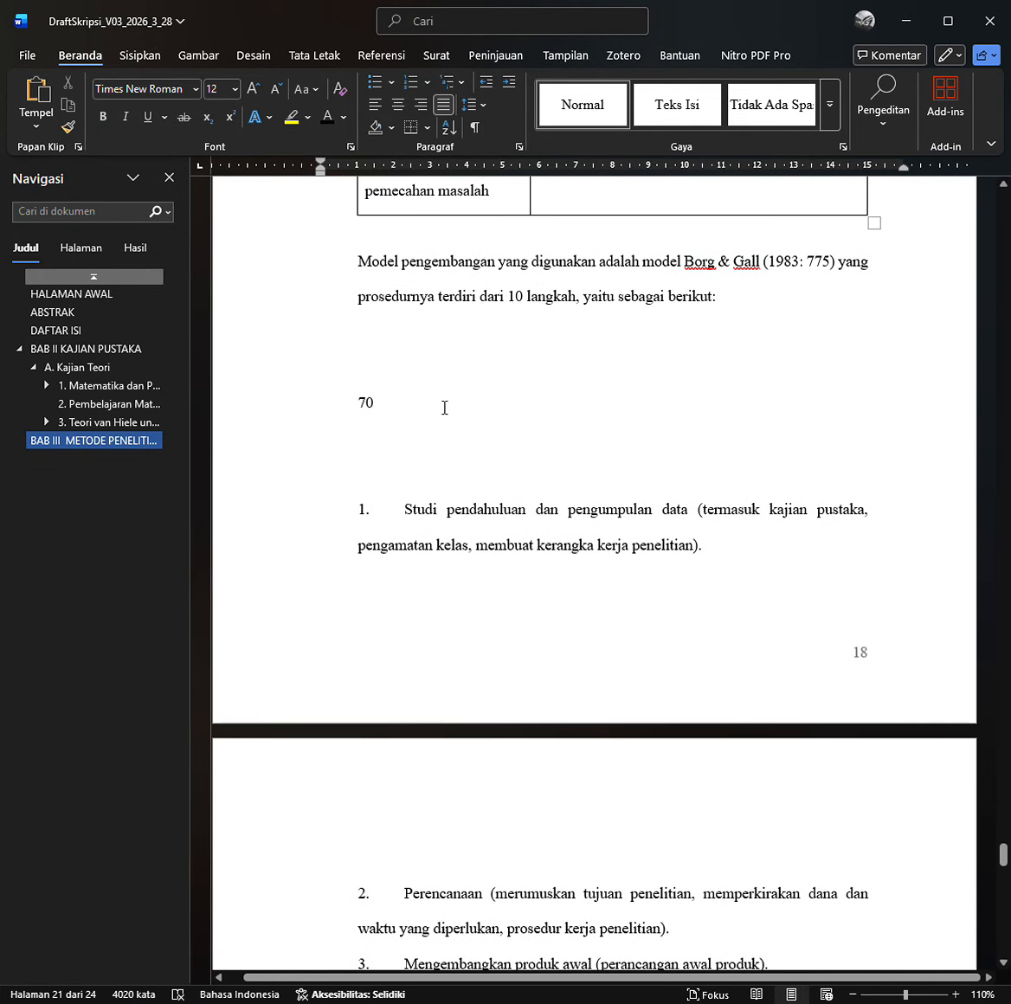
pyautogui.scroll(20, 445, 407)
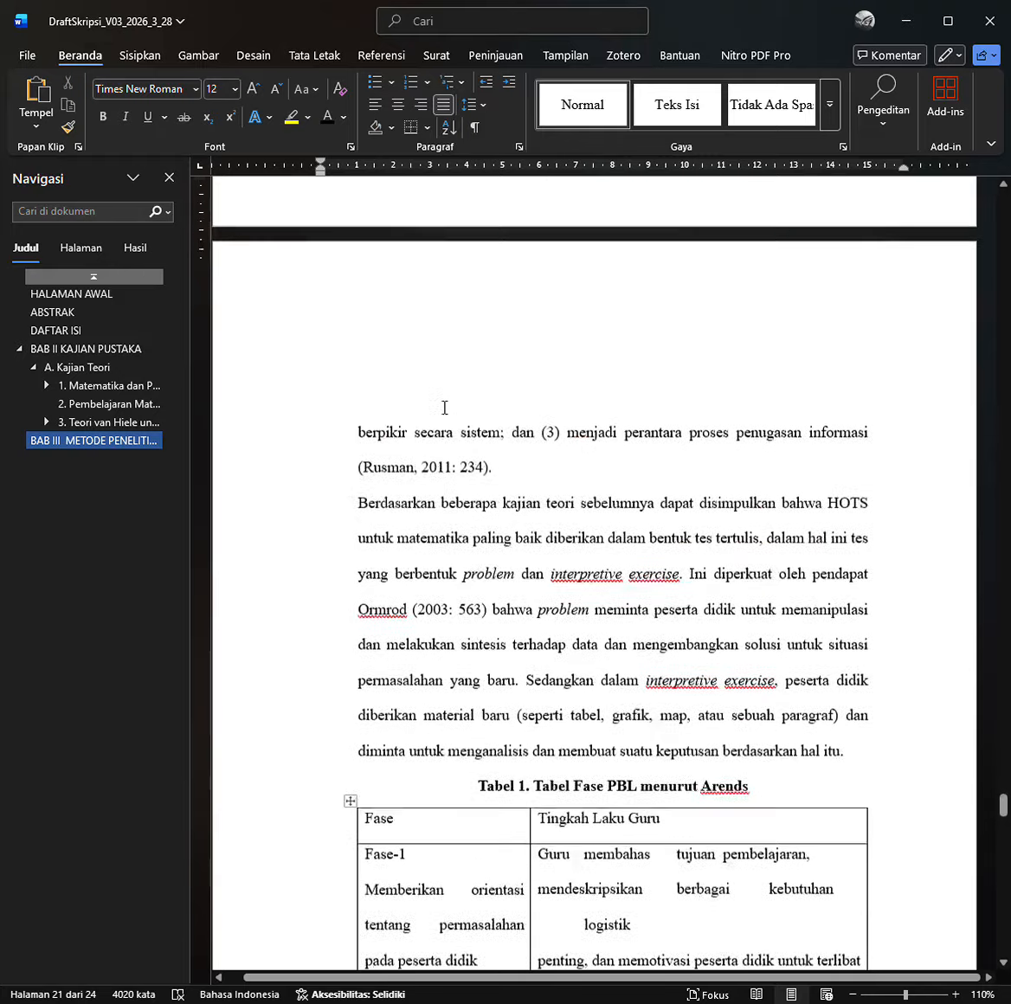
pyautogui.scroll(15, 445, 408)
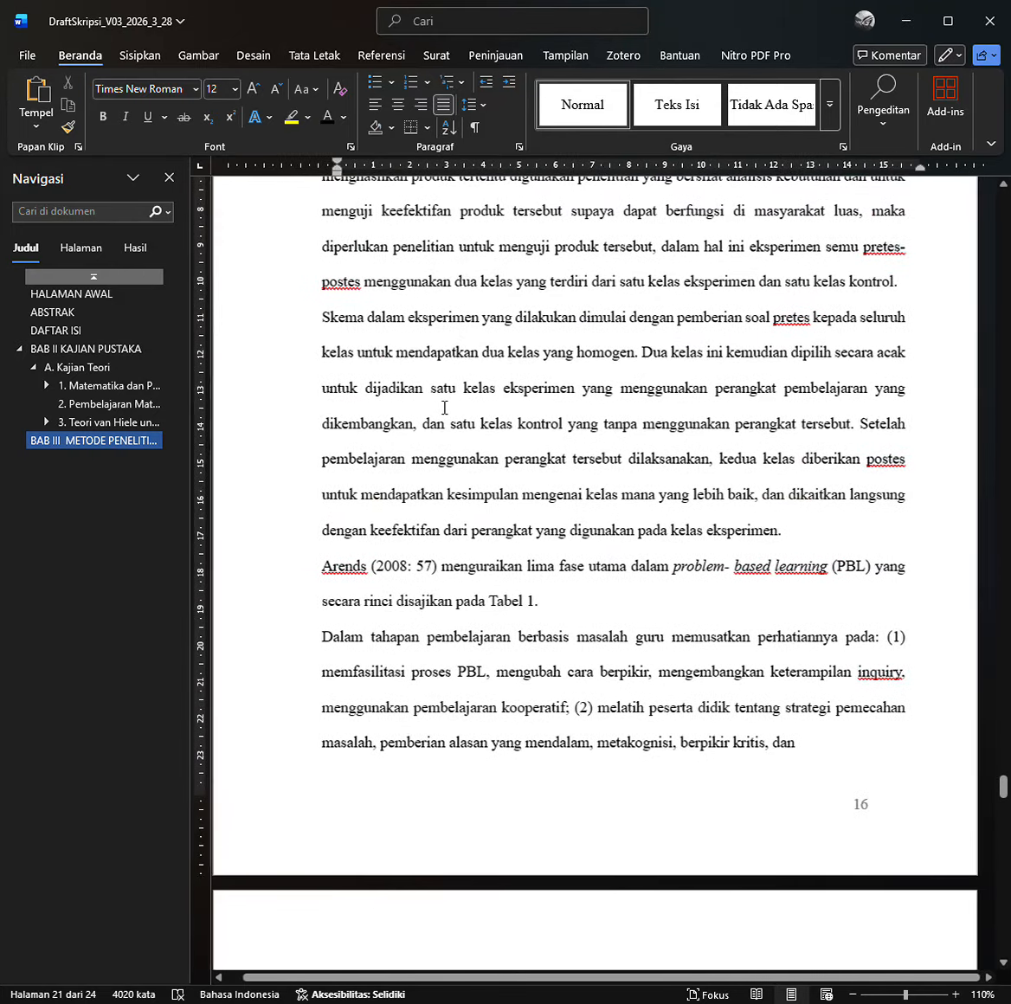
pyautogui.scroll(5, 445, 408)
pyautogui.scroll(-1, 444, 413)
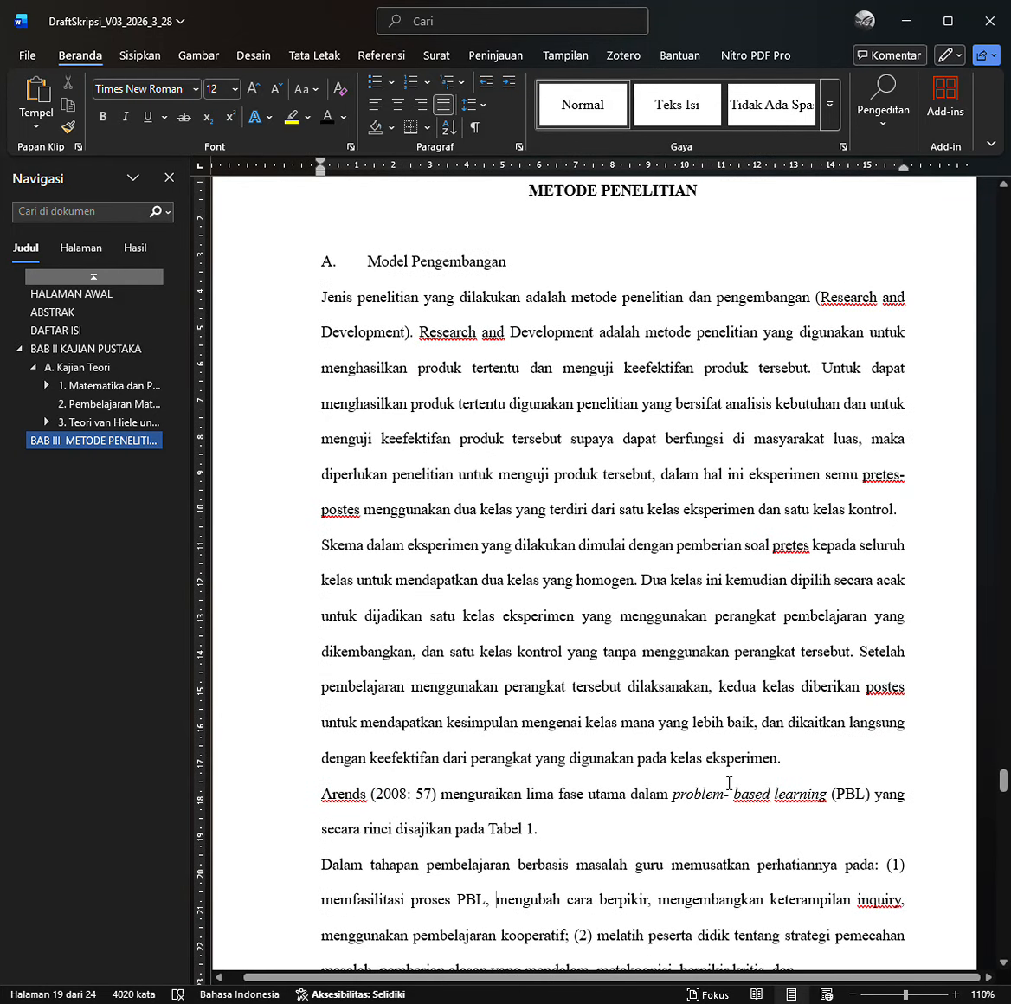
pyautogui.scroll(-2, 728, 784)
pyautogui.click(811, 654)
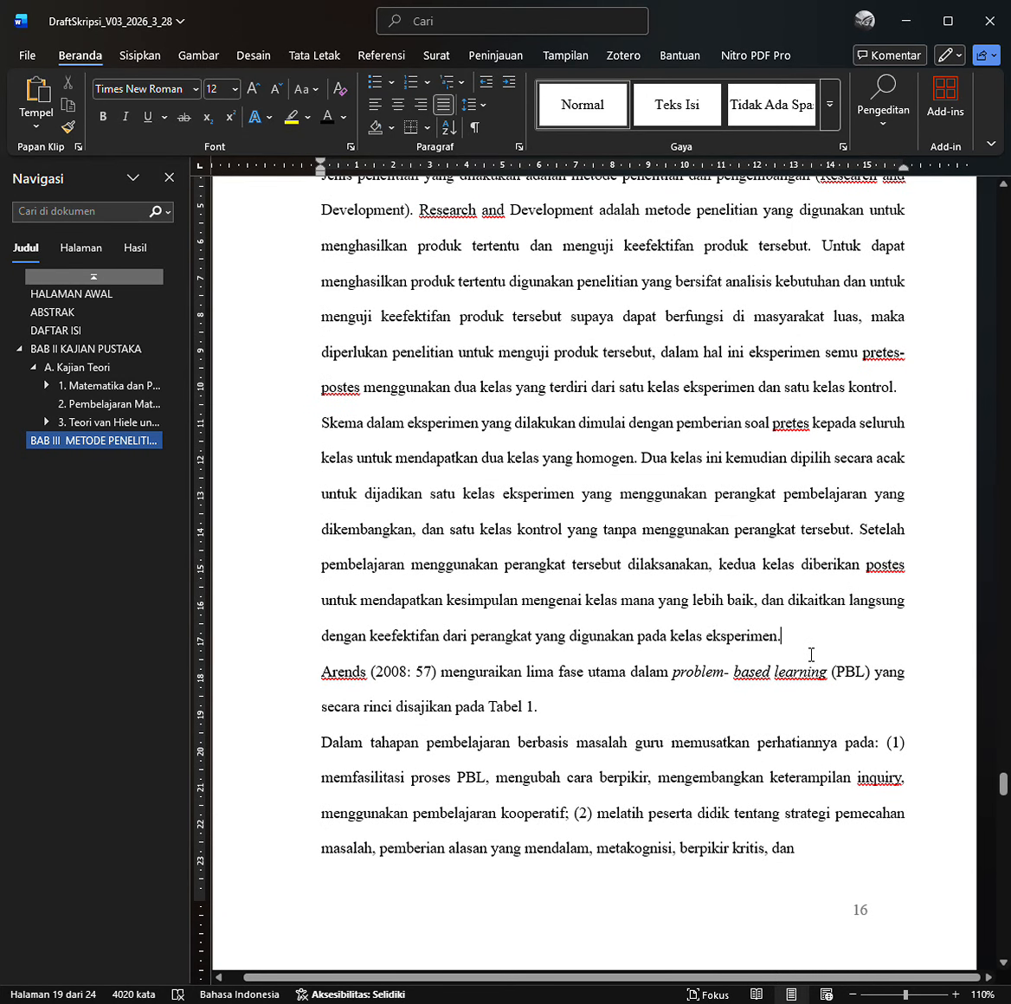
pyautogui.press('Return')
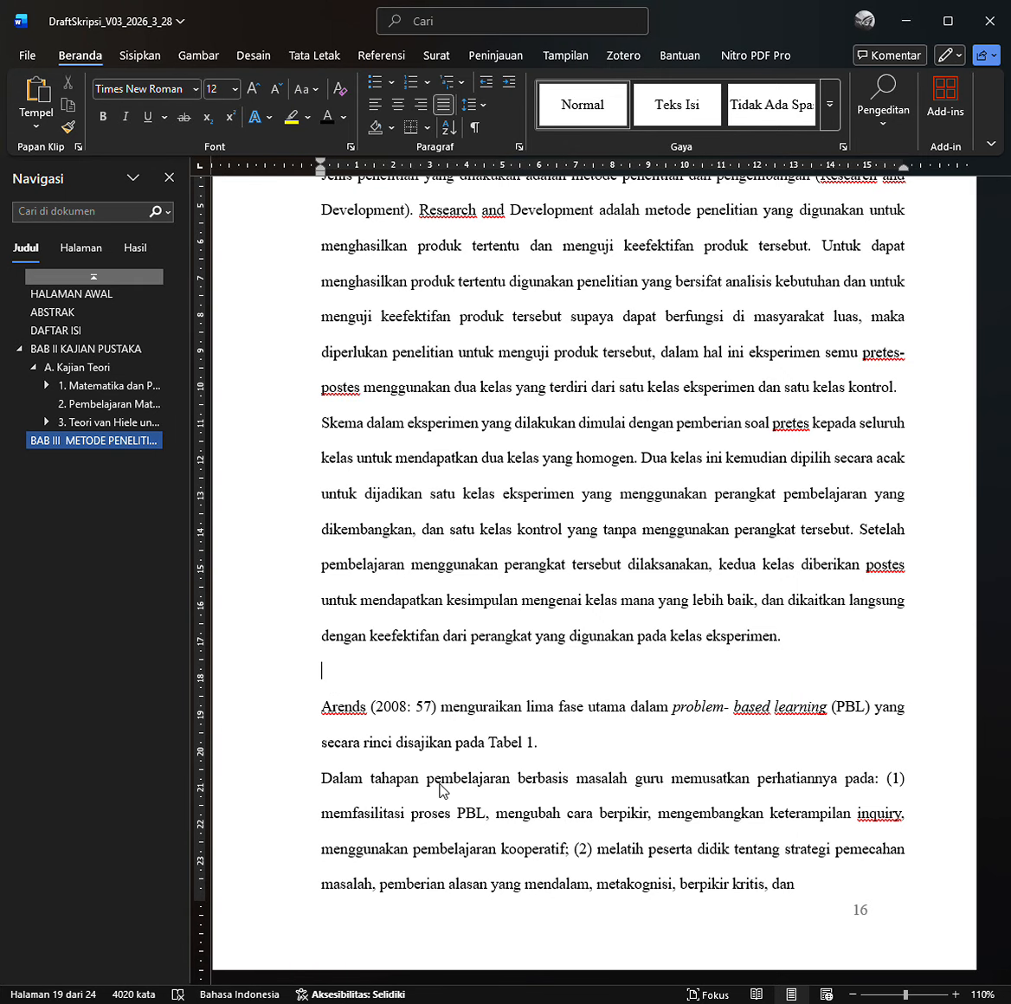
# Delete the blank lines between the HOTS bar chart and the "Gambar 3" line below it.
pyautogui.scroll(-10, 428, 799)
pyautogui.scroll(5, 435, 639)
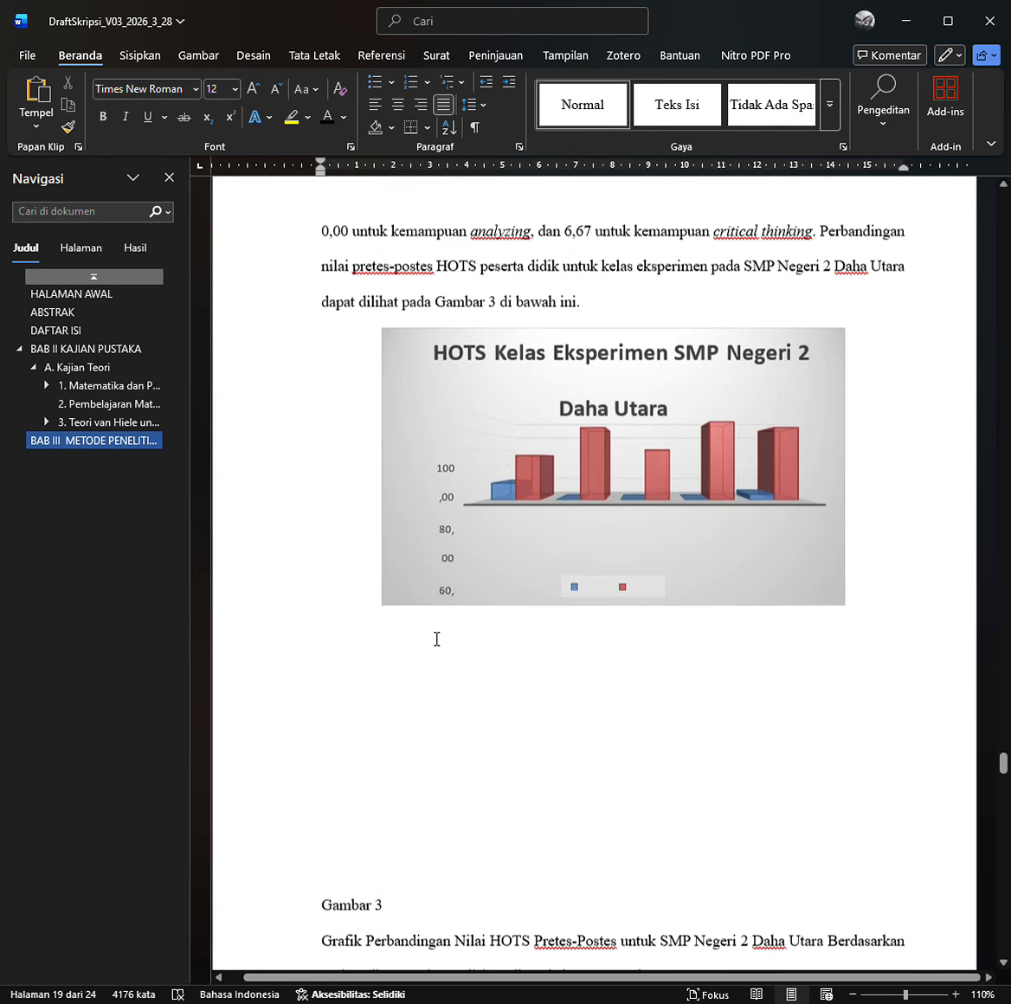
pyautogui.scroll(-1, 433, 711)
pyautogui.click(382, 821)
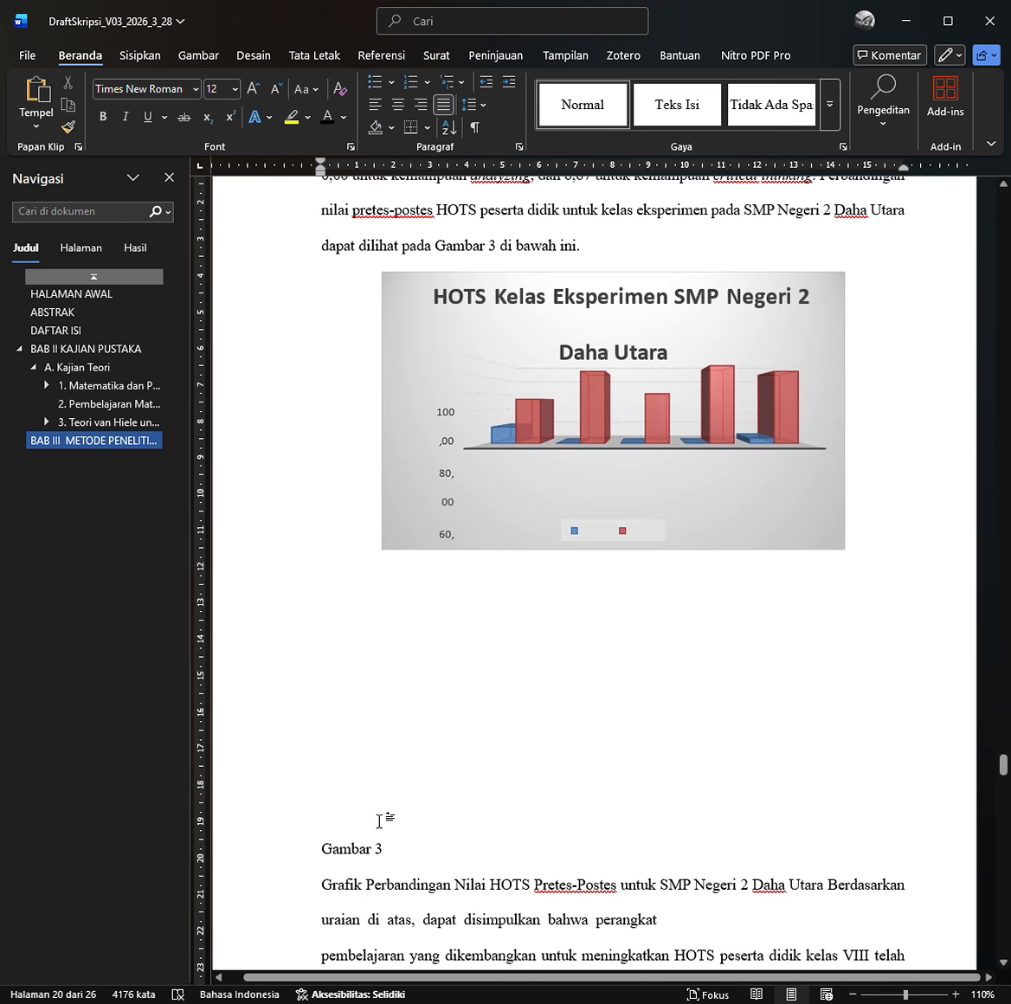
pyautogui.press('BackSpace')
pyautogui.press('BackSpace')
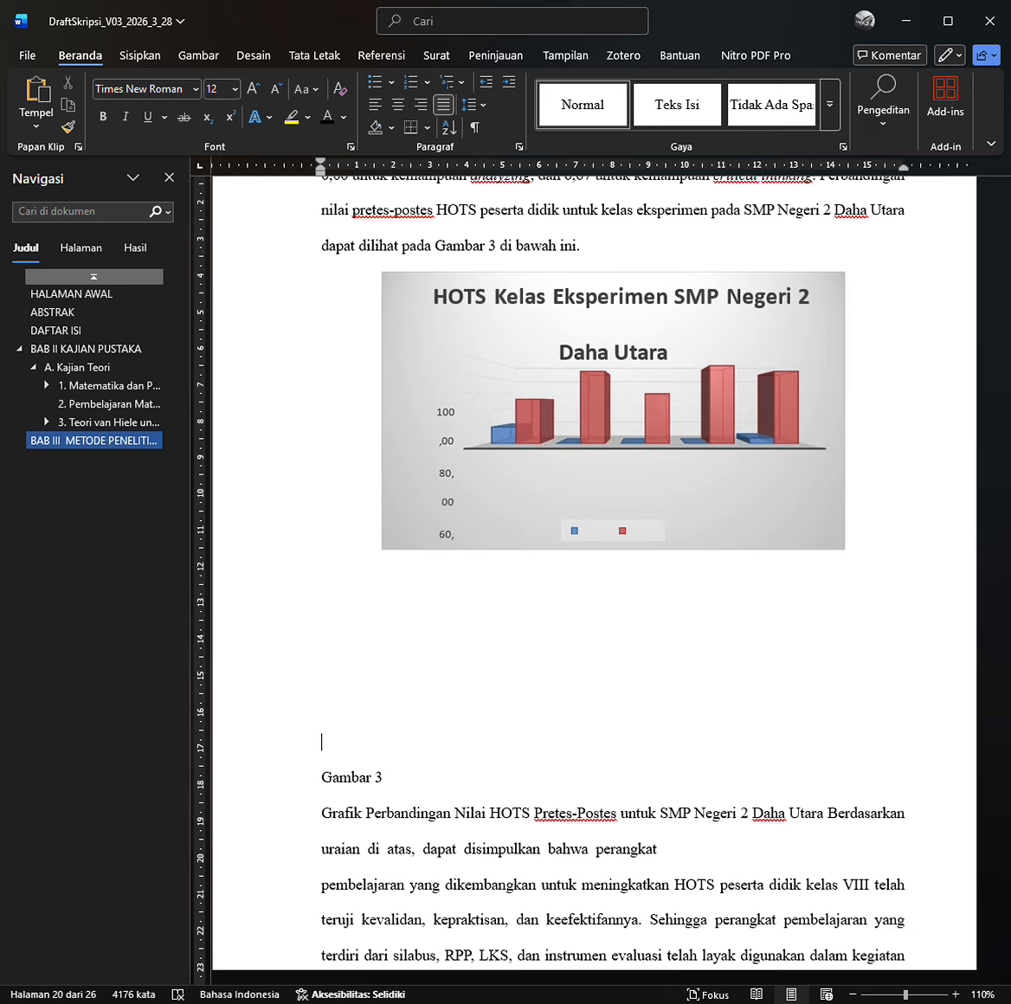
pyautogui.click(413, 451)
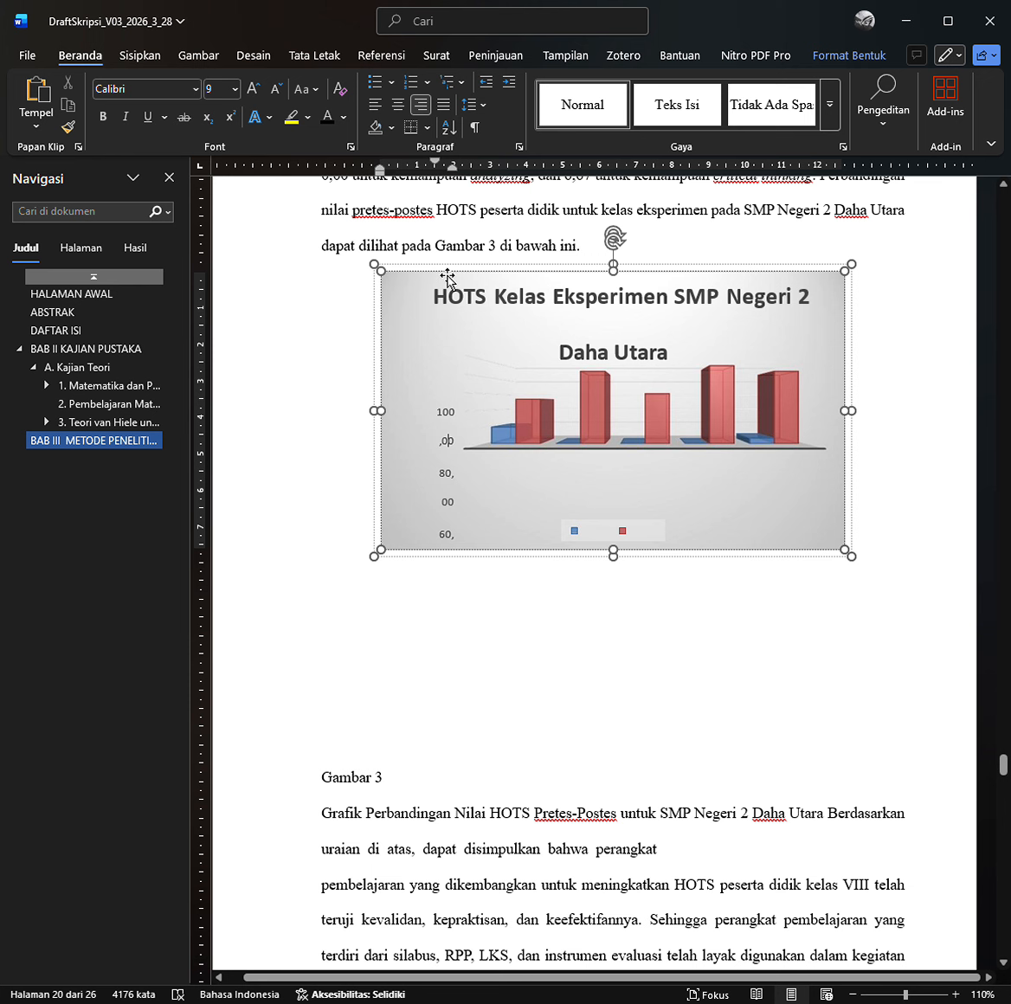
pyautogui.click(354, 766)
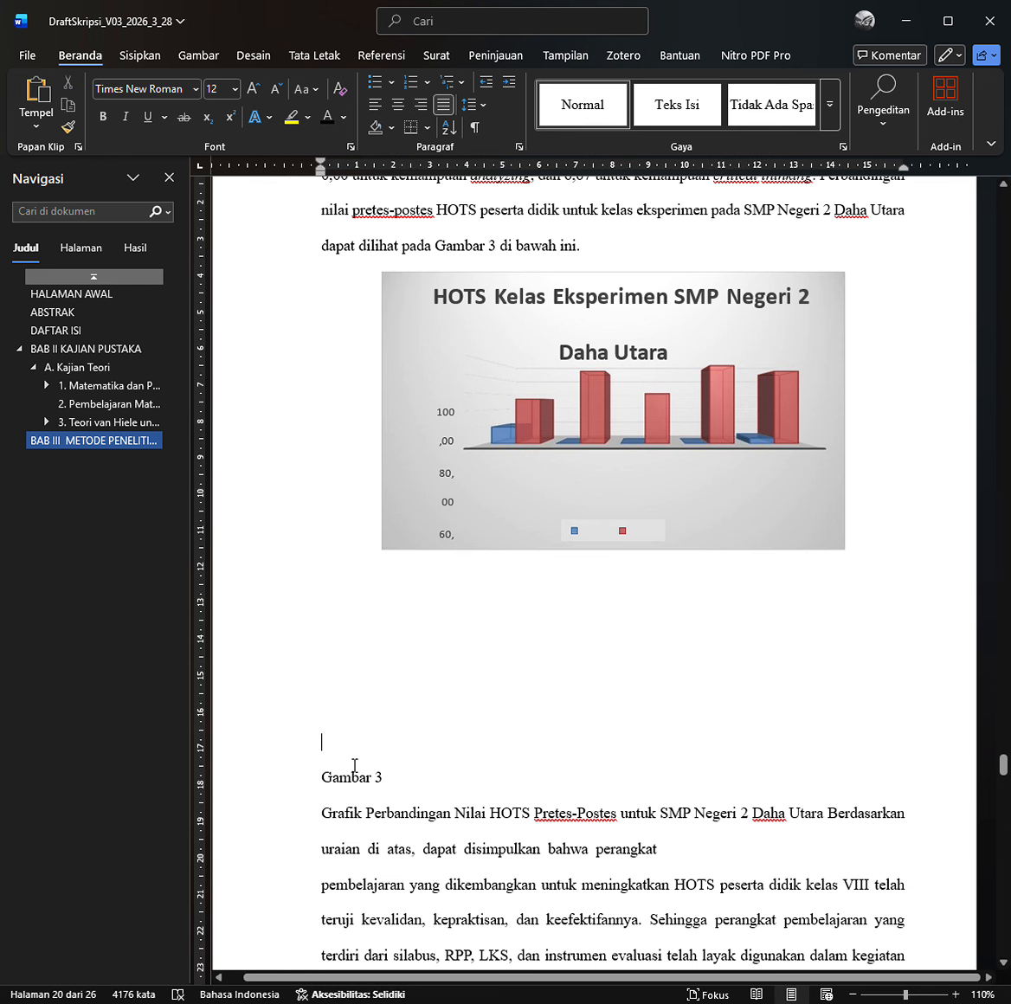
pyautogui.press('BackSpace')
pyautogui.press('BackSpace')
pyautogui.press('BackSpace')
pyautogui.press('BackSpace')
pyautogui.press('BackSpace')
pyautogui.press('BackSpace')
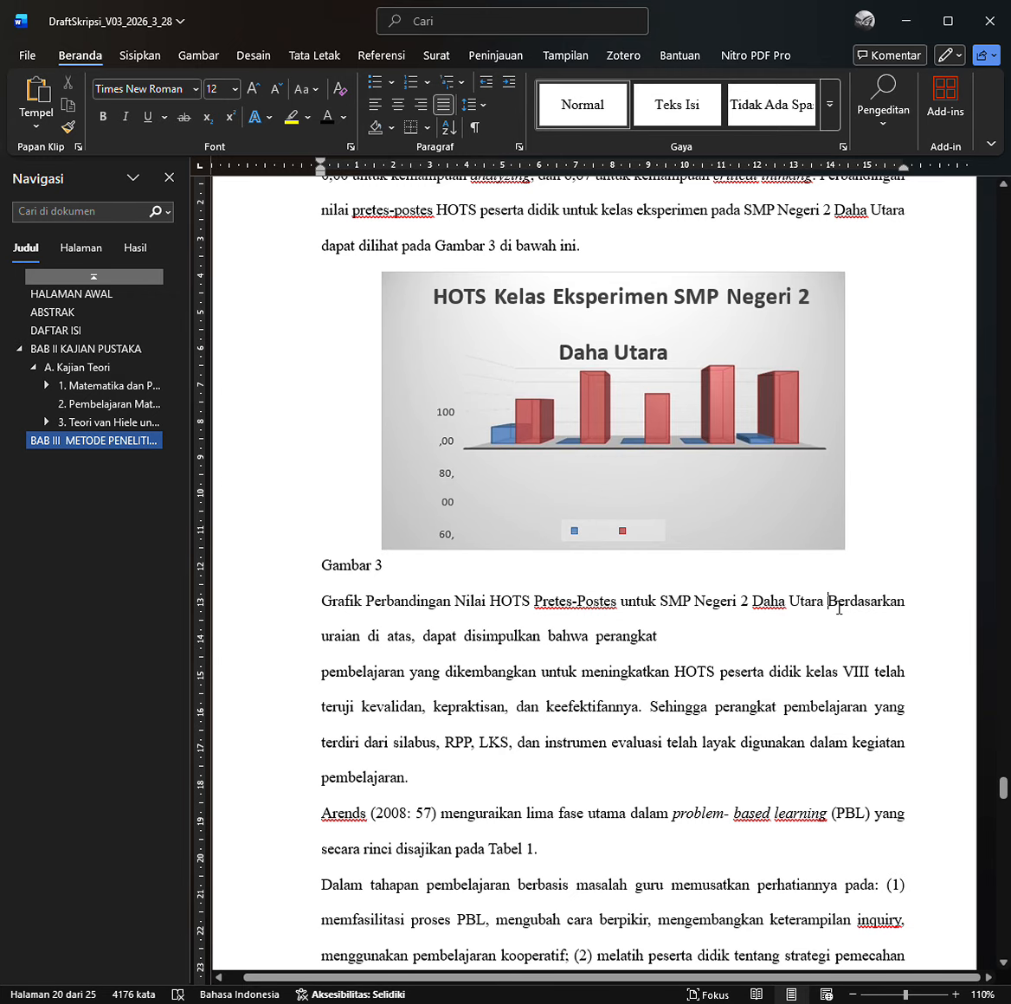
# Split the text starting with "Berdasarkan" from the chart title line into its own paragraph.
pyautogui.press('Return')
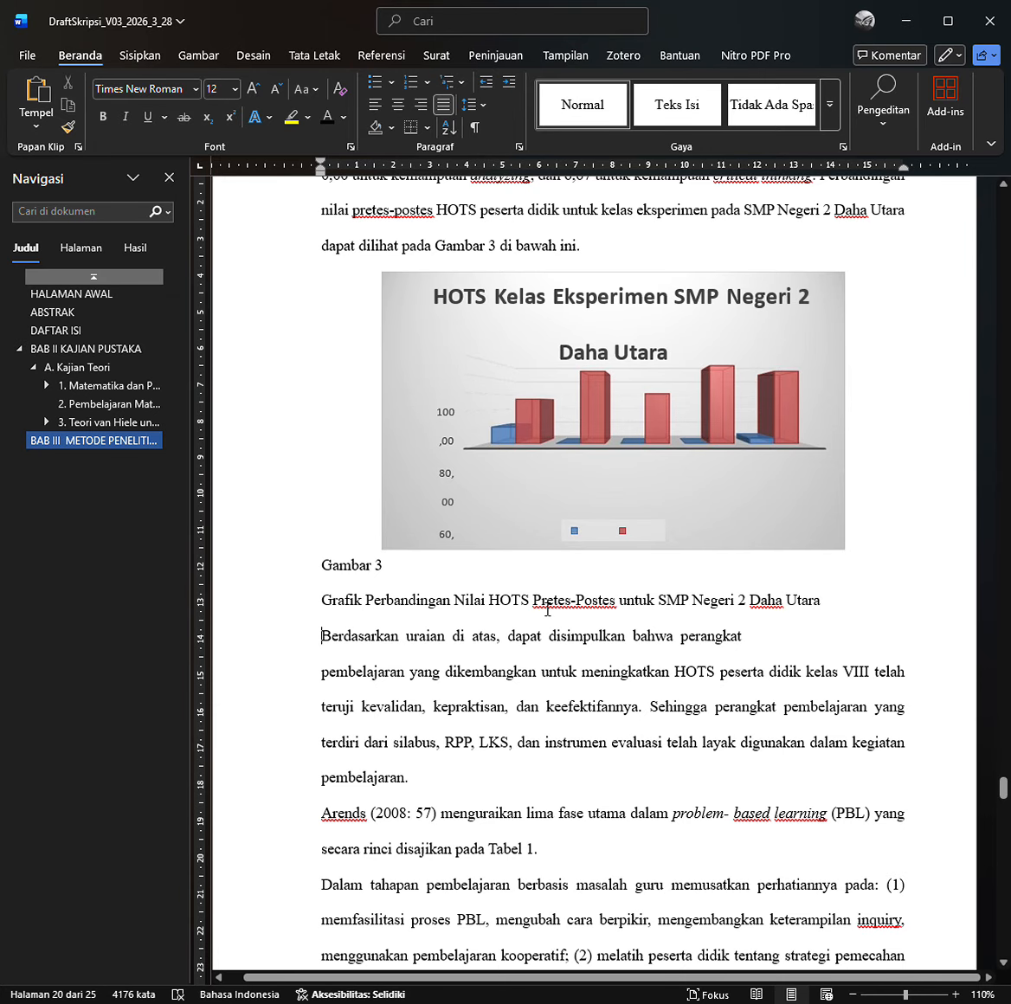
pyautogui.scroll(1, 547, 610)
pyautogui.scroll(-1, 547, 610)
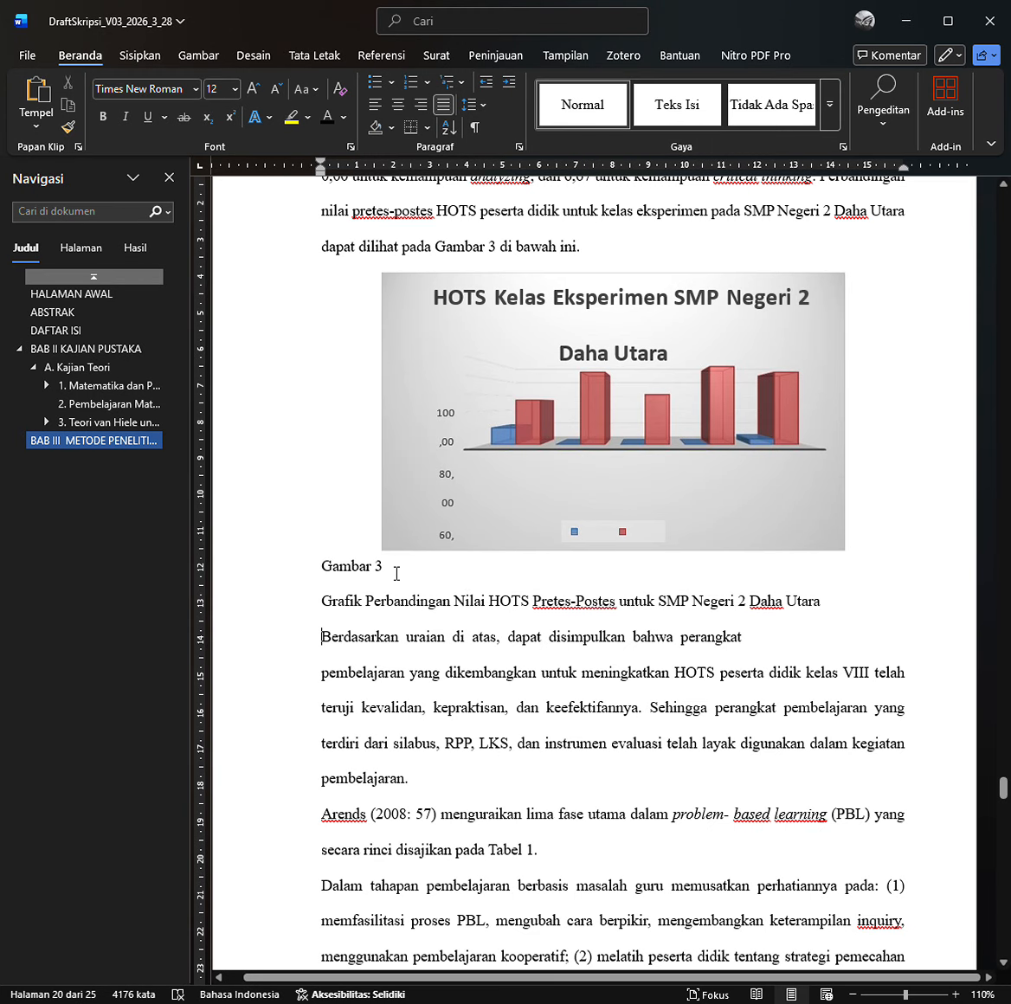
# Remove the manually typed "Gambar 3" label and the "Grafik Perbandingan Nilai HOTS" title text below the chart.
pyautogui.click(396, 573)
pyautogui.click(323, 569)
pyautogui.press('Delete')
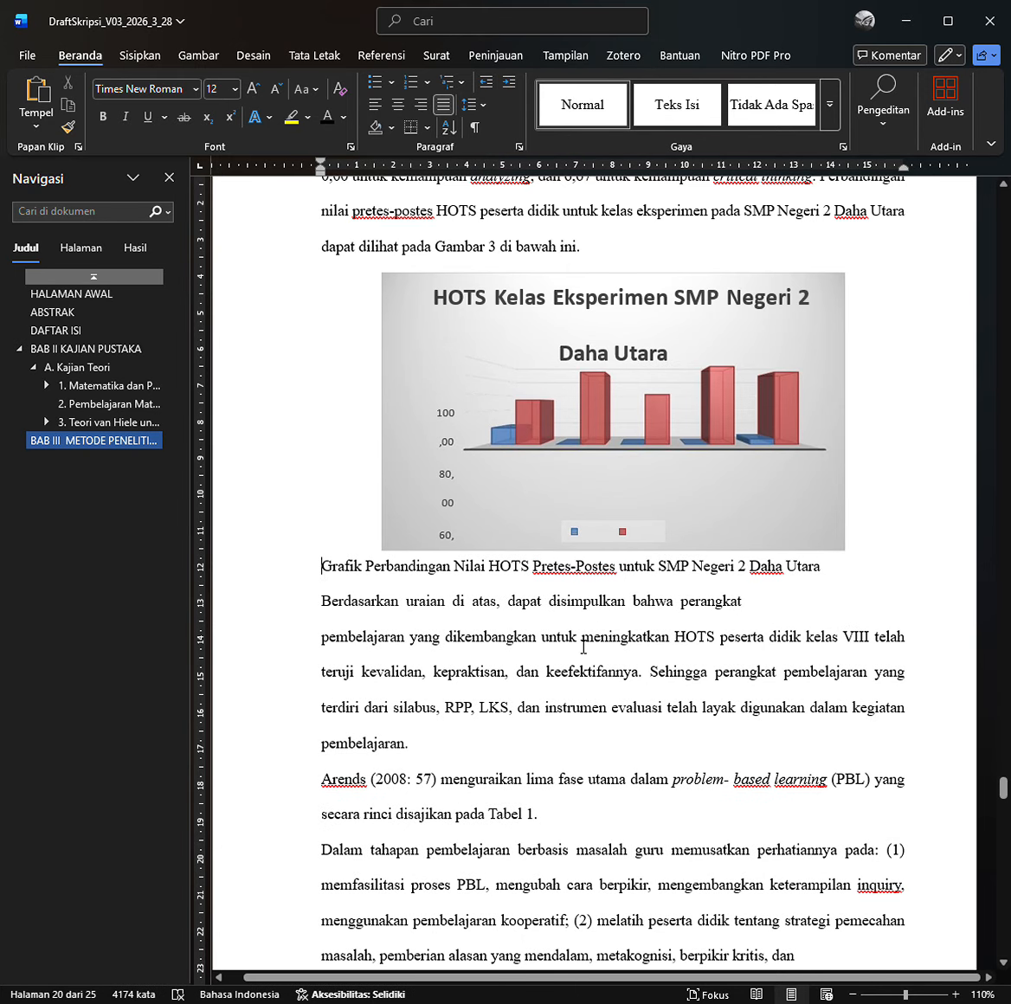
pyautogui.tripleClick(845, 571)
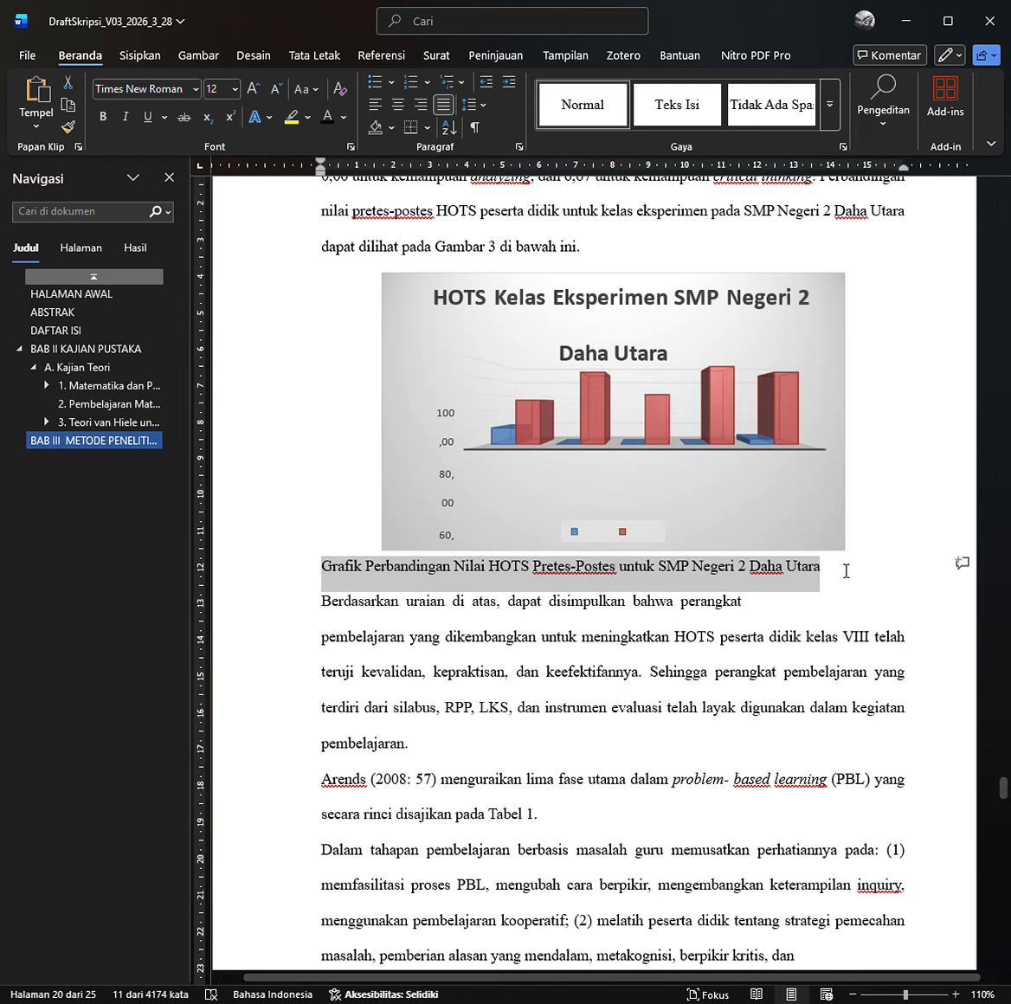
pyautogui.press('Delete')
# Remove the first-line indent from the lowest axis label in the HOTS chart so it fits on one line.
pyautogui.click(702, 549)
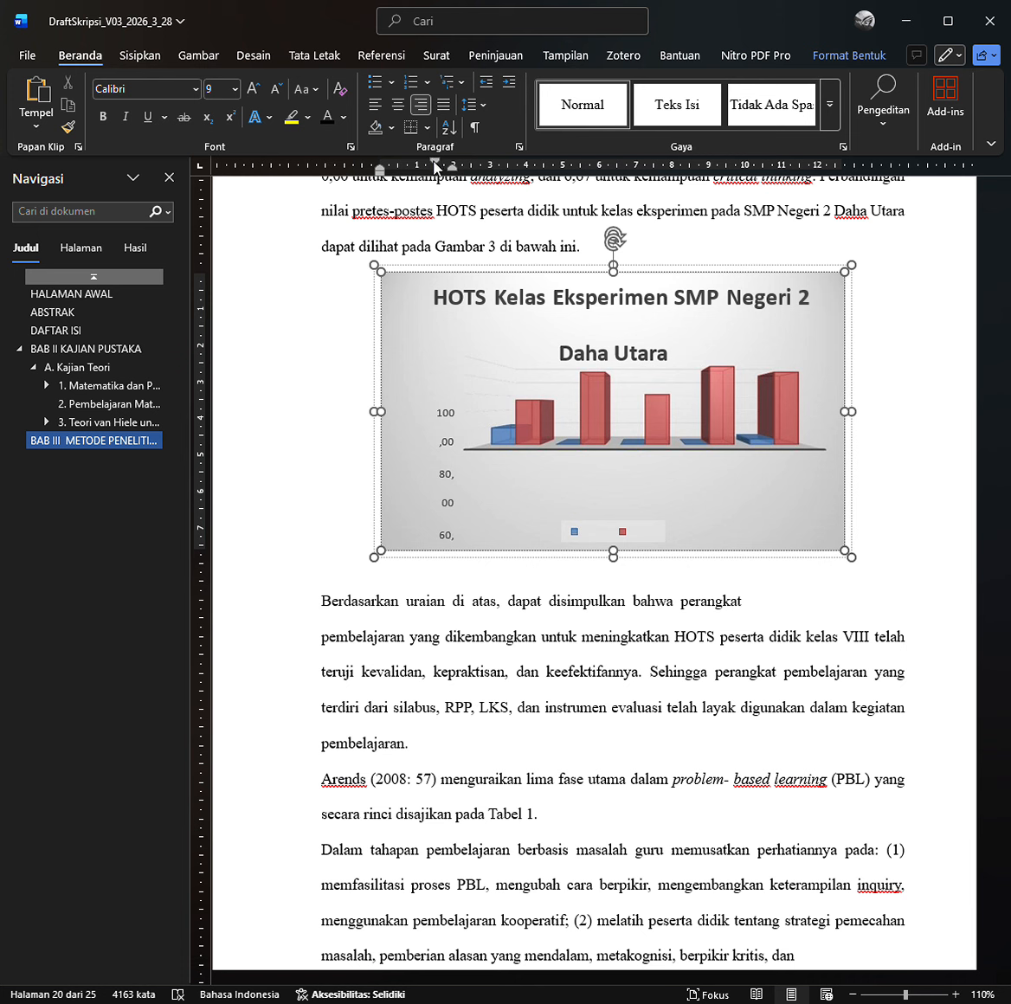
pyautogui.moveTo(434, 160); pyautogui.dragTo(381, 177)
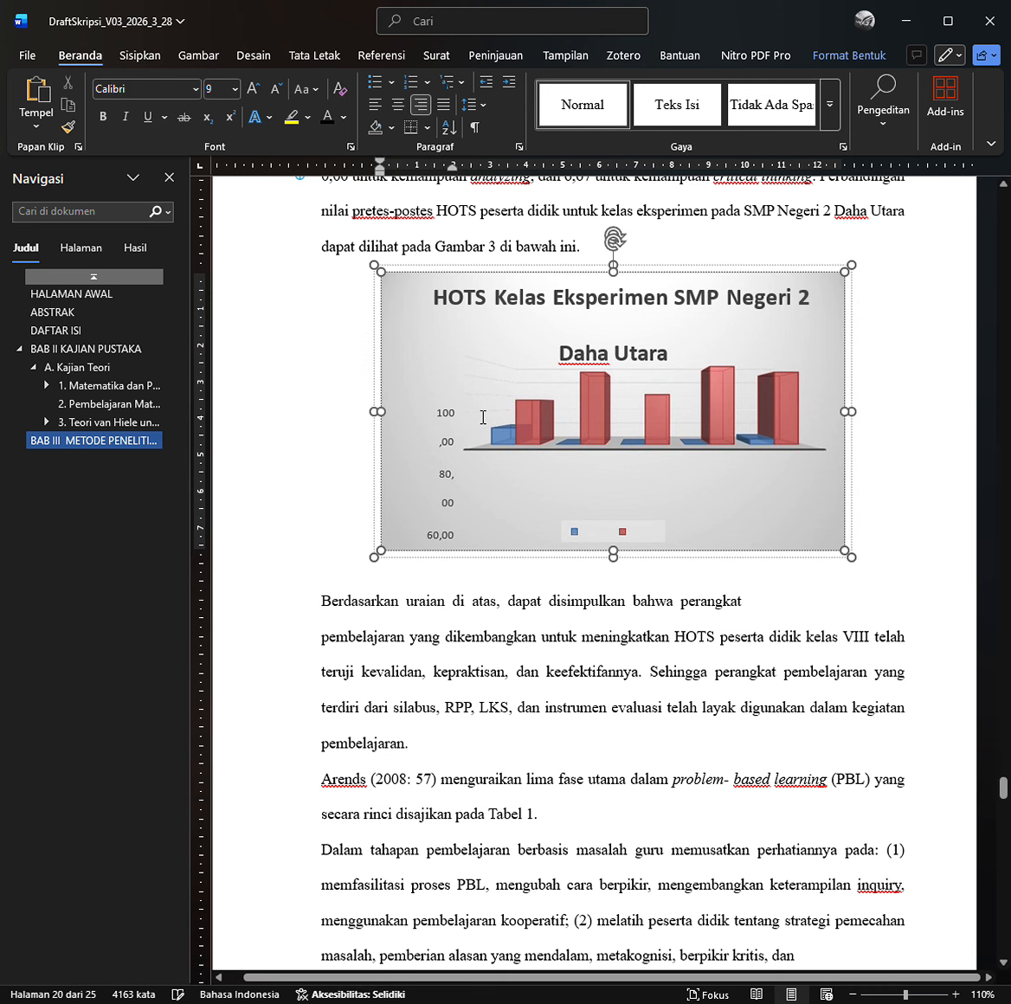
pyautogui.click(544, 590)
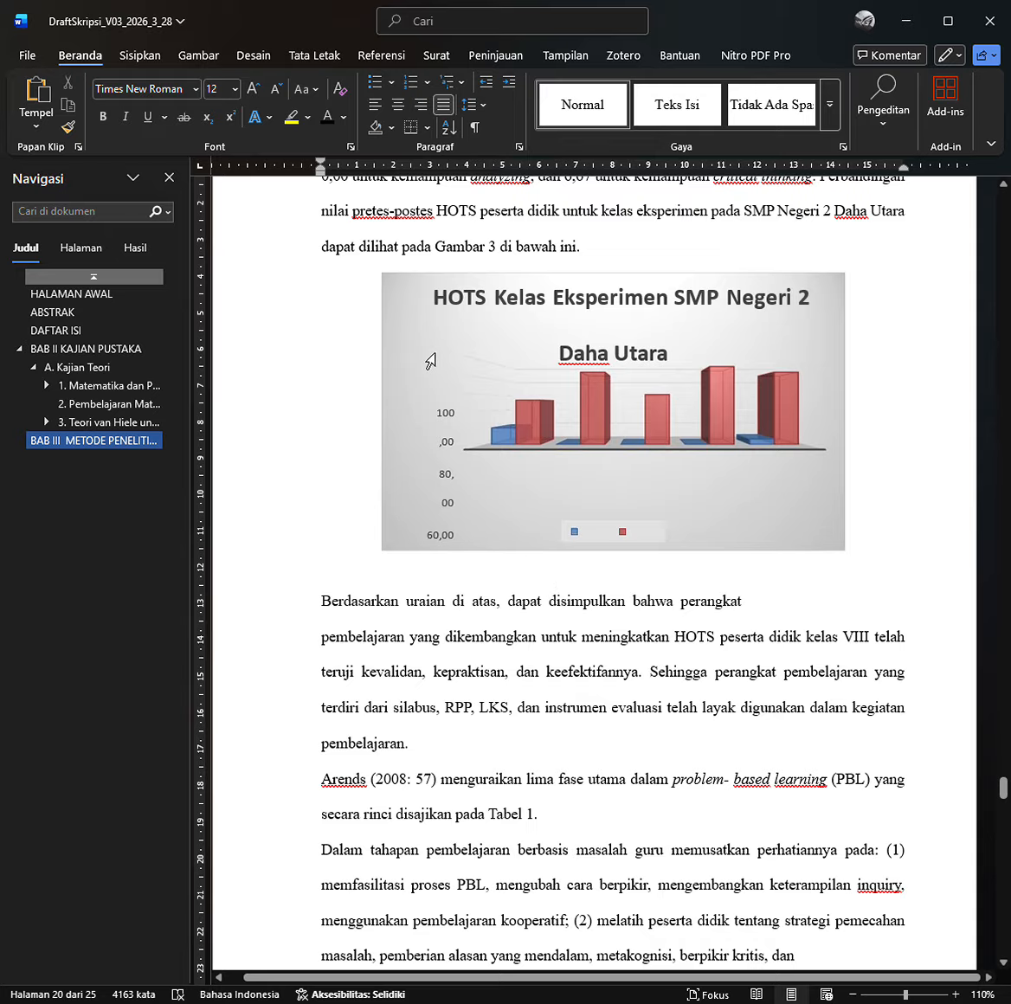
# Caption the chart "Gambar 1. Grafik Perbandingan Nilai HOTS Pretes-Postes untuk SMP Negeri 2 Daha Utara" below it, and remove the caption's first-line indent.
pyautogui.click(475, 339)
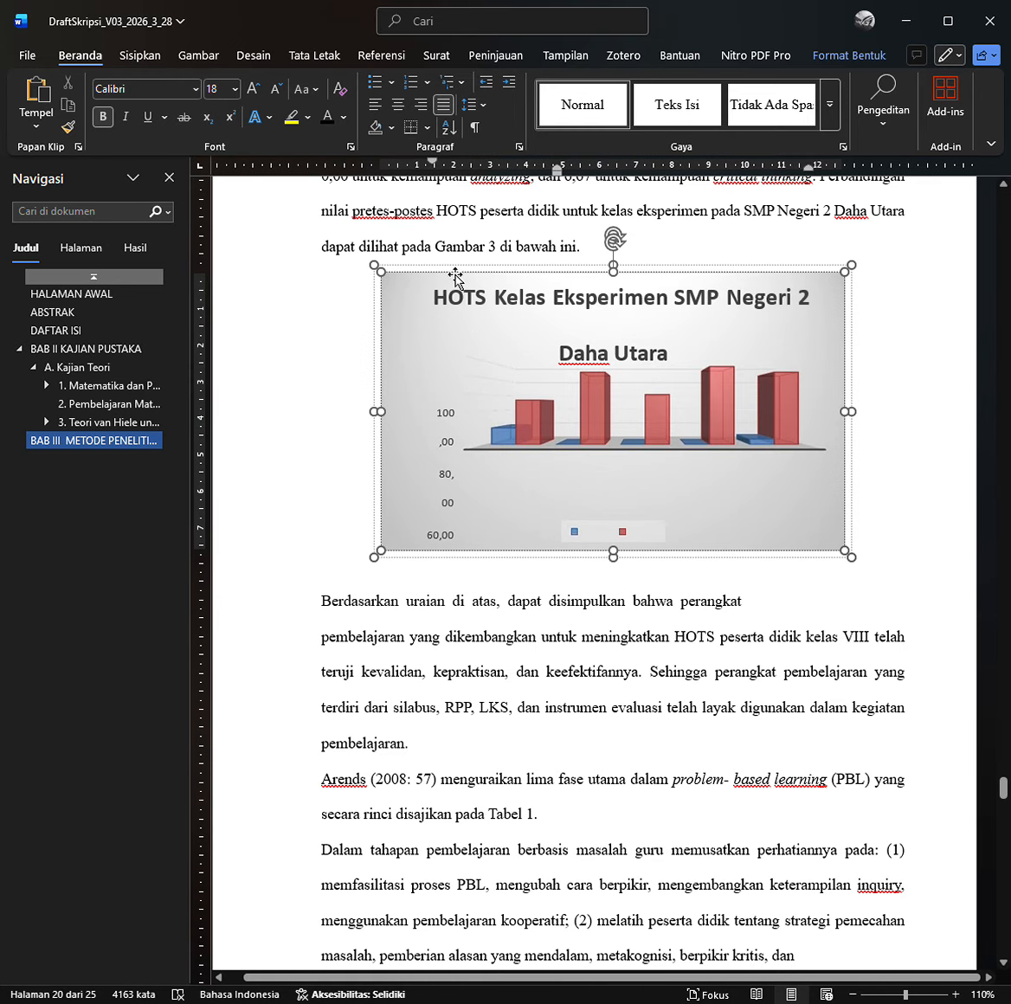
pyautogui.click(453, 274)
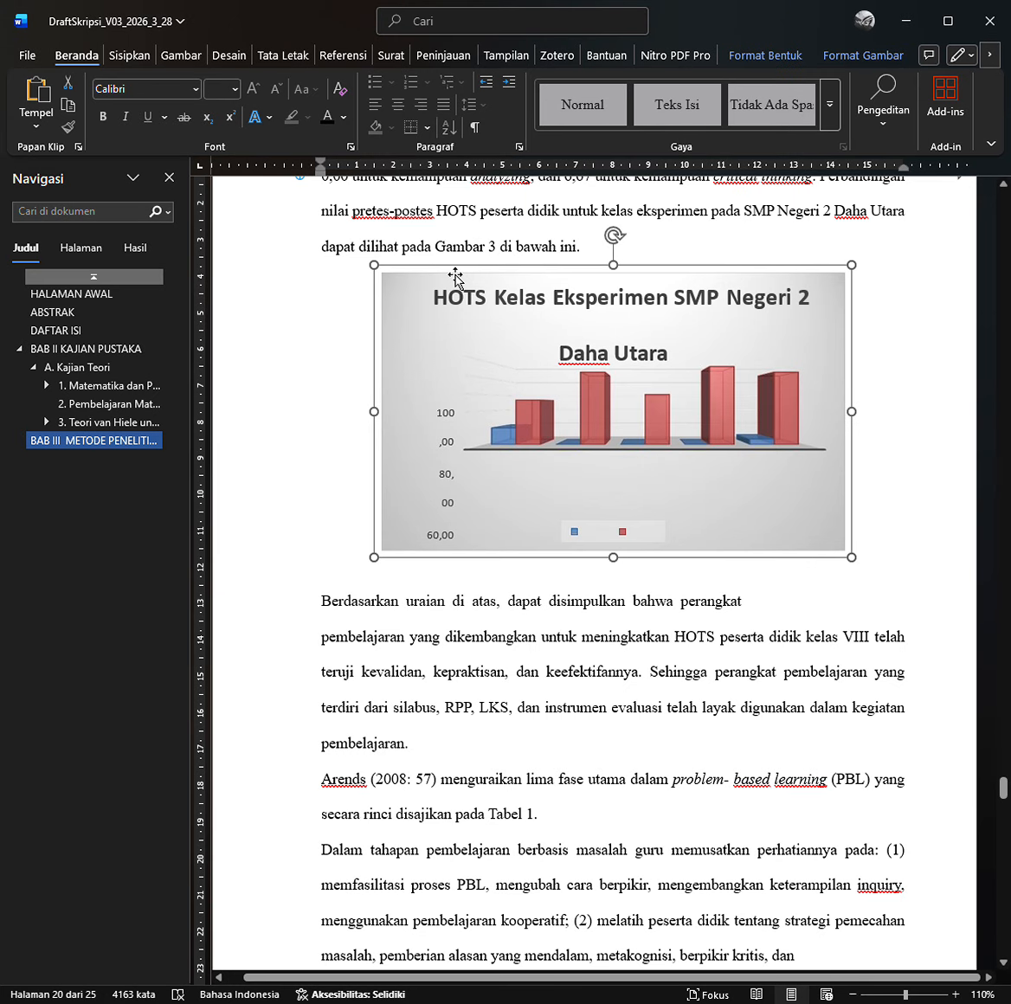
pyautogui.click(360, 63)
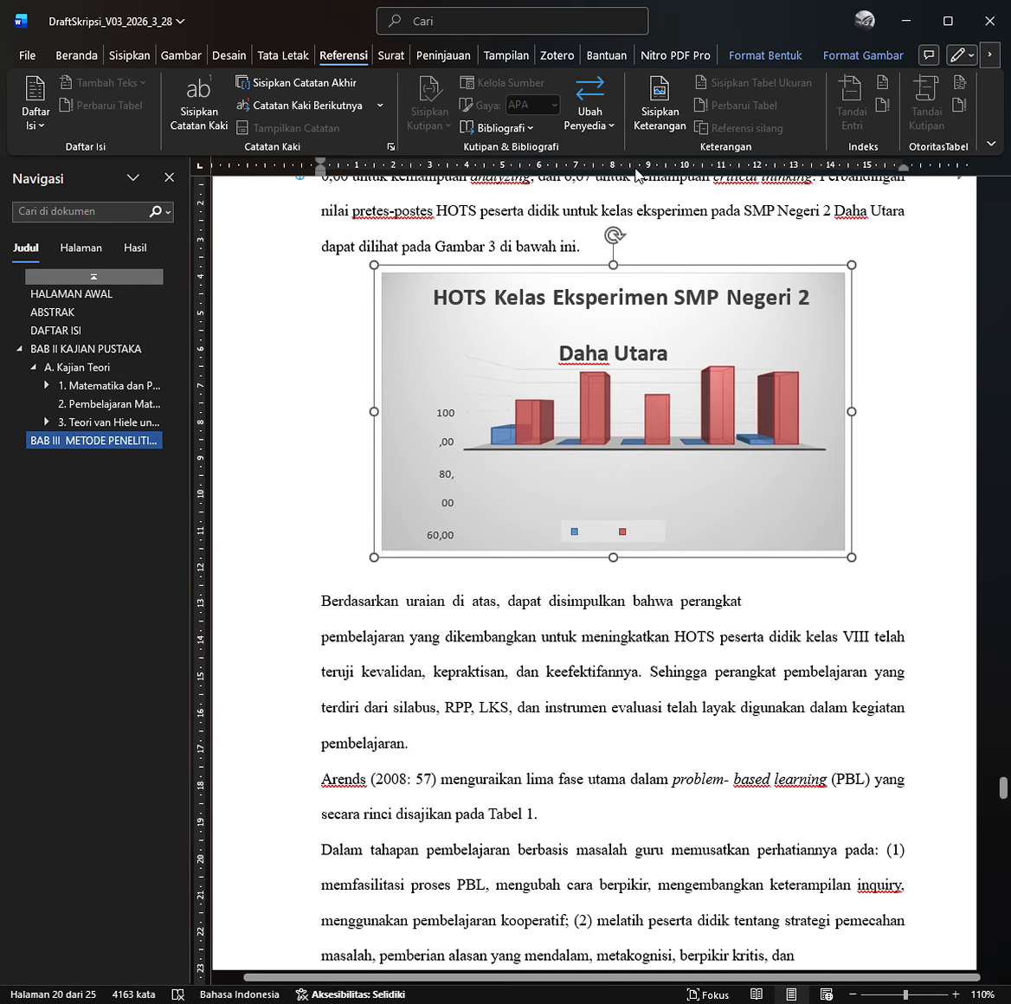
pyautogui.click(650, 97)
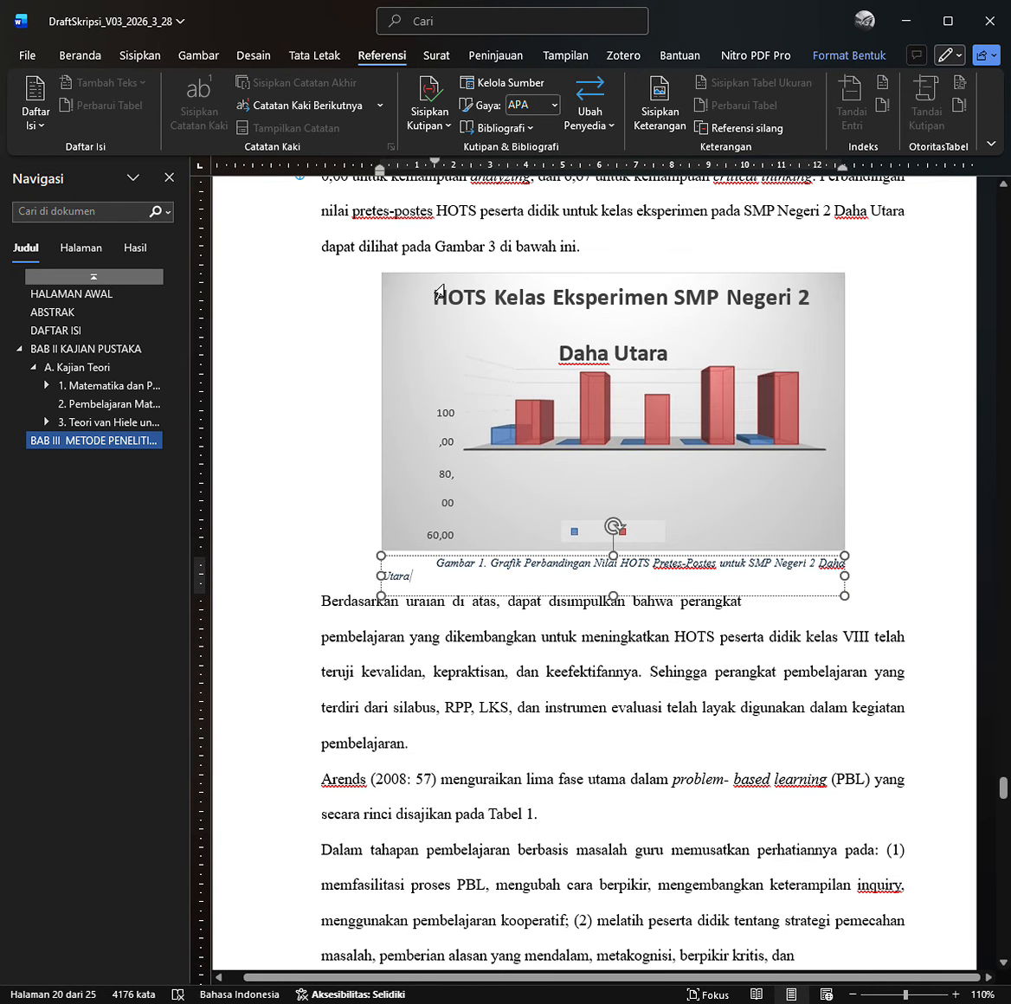
pyautogui.moveTo(436, 163); pyautogui.dragTo(382, 167)
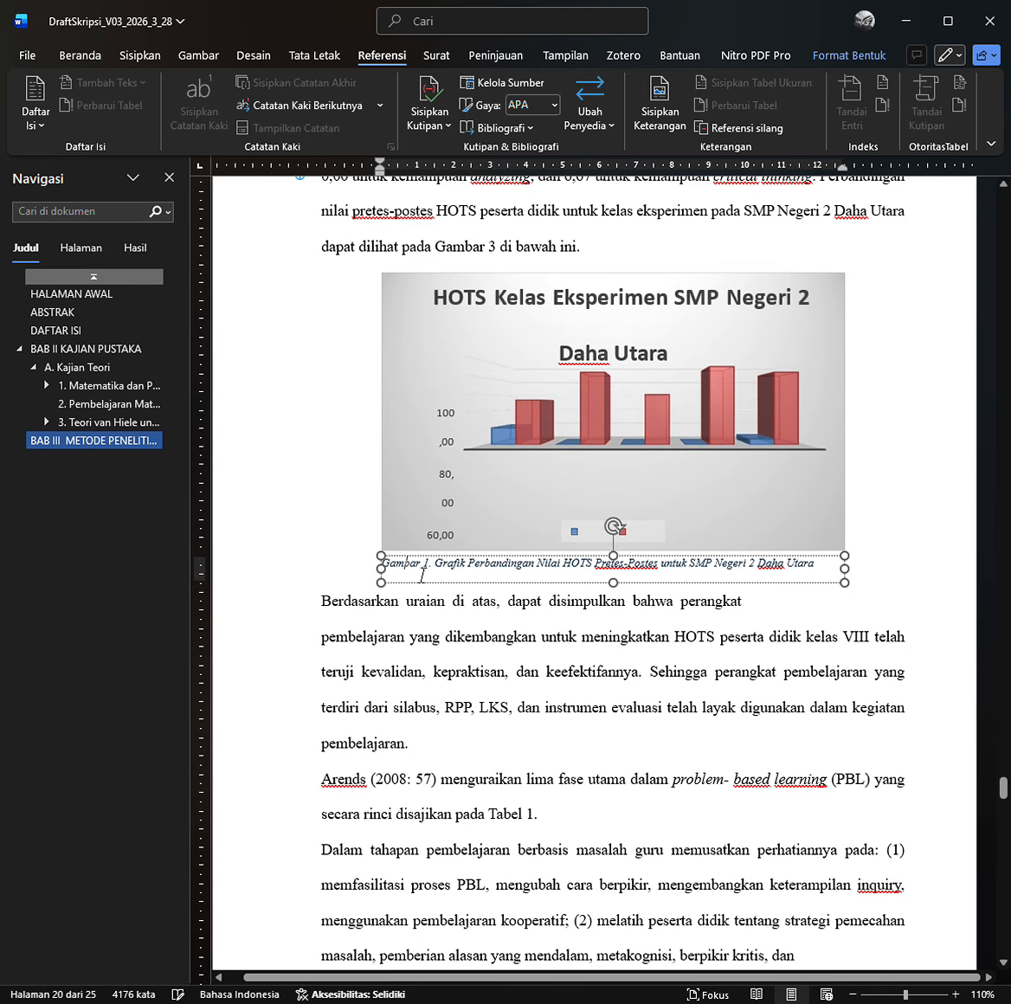
# Remove the italics from the whole "Gambar 1" caption and make it bold.
pyautogui.click(413, 573)
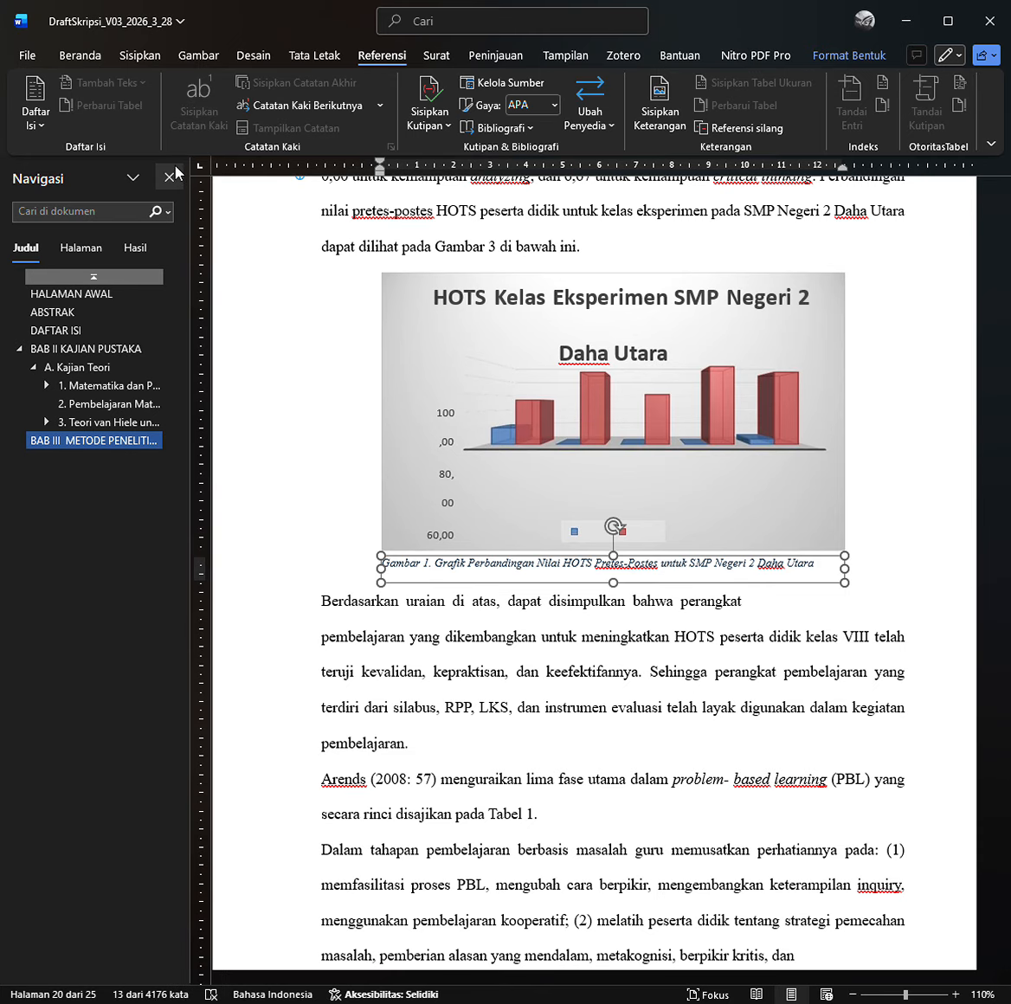
pyautogui.click(94, 63)
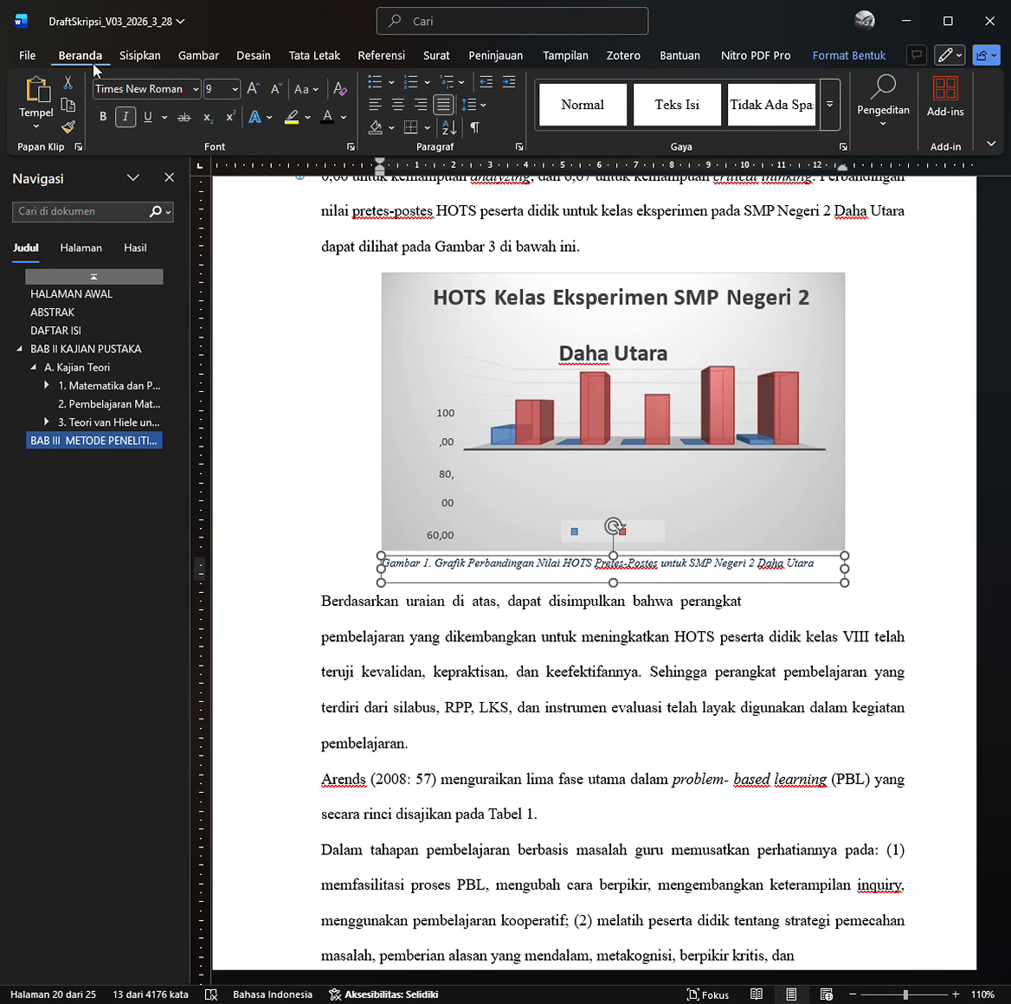
pyautogui.click(466, 573)
pyautogui.tripleClick(451, 571)
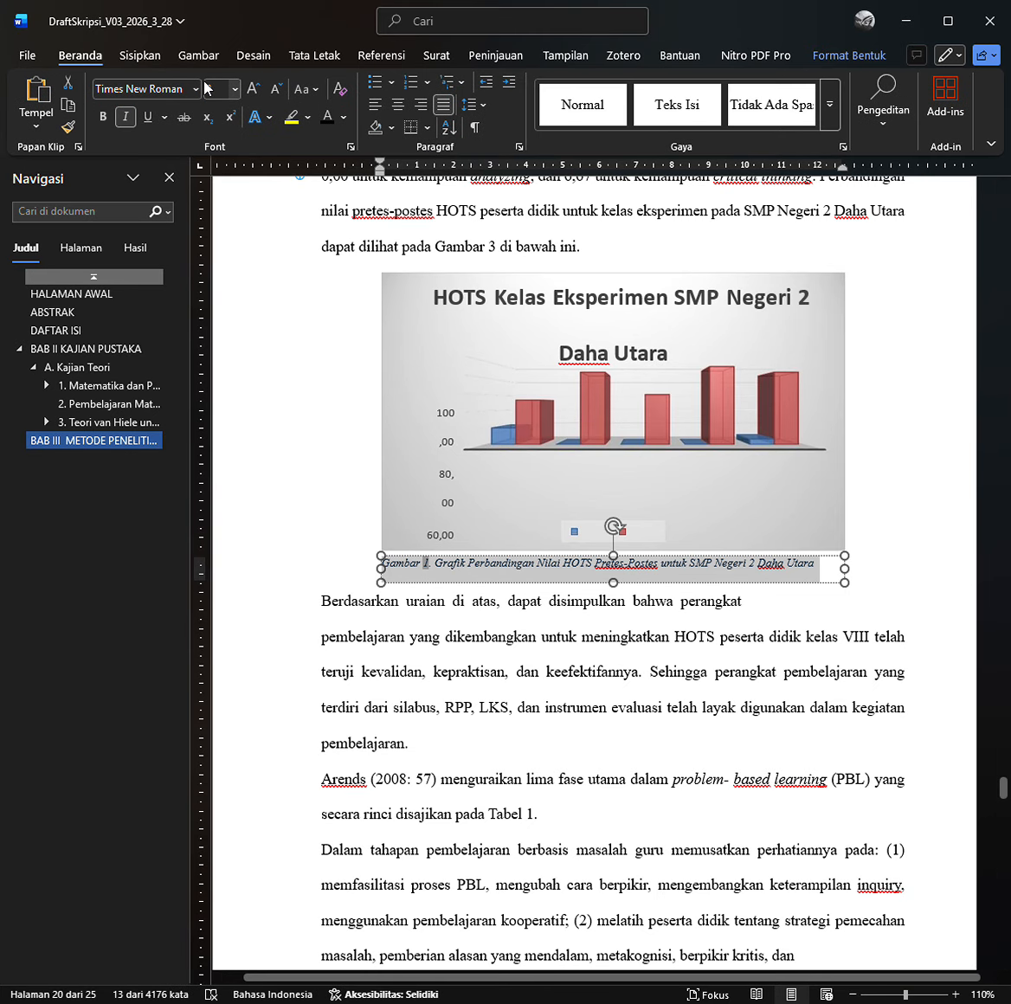
pyautogui.click(128, 116)
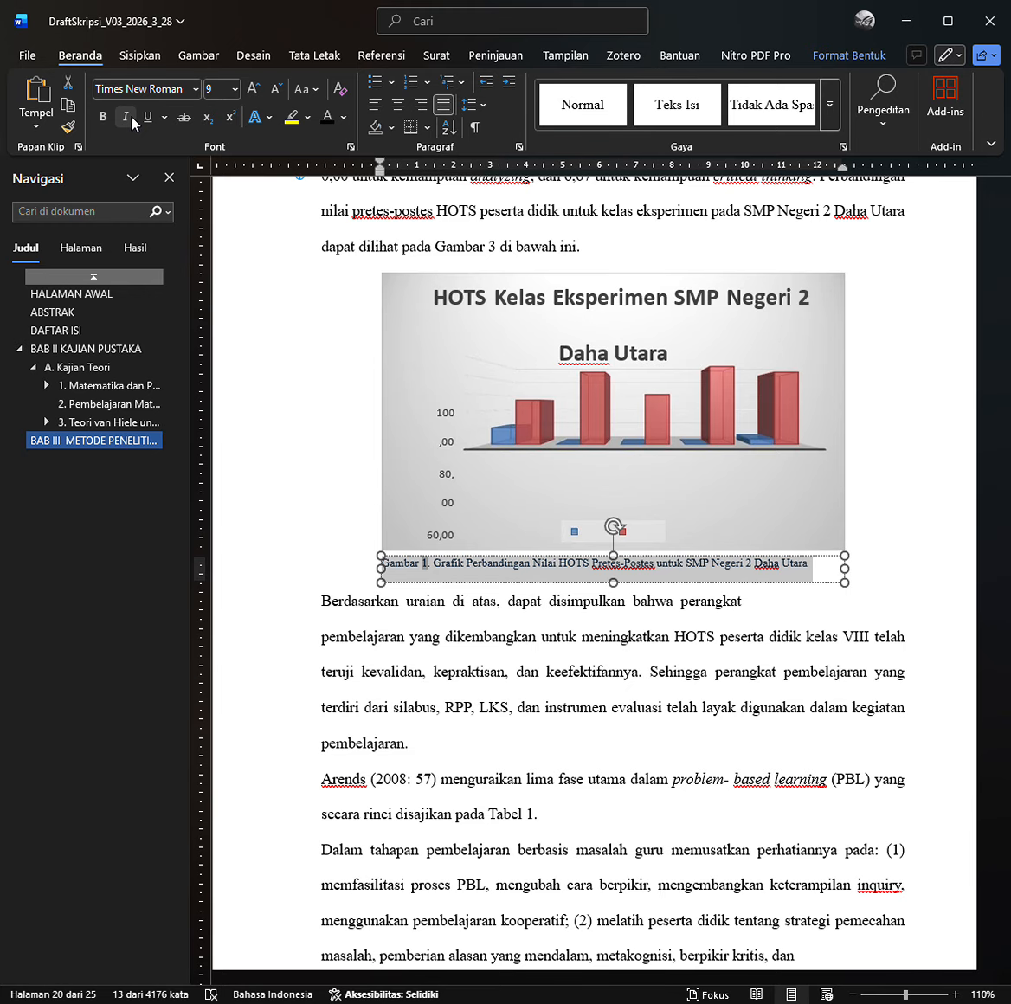
pyautogui.click(105, 117)
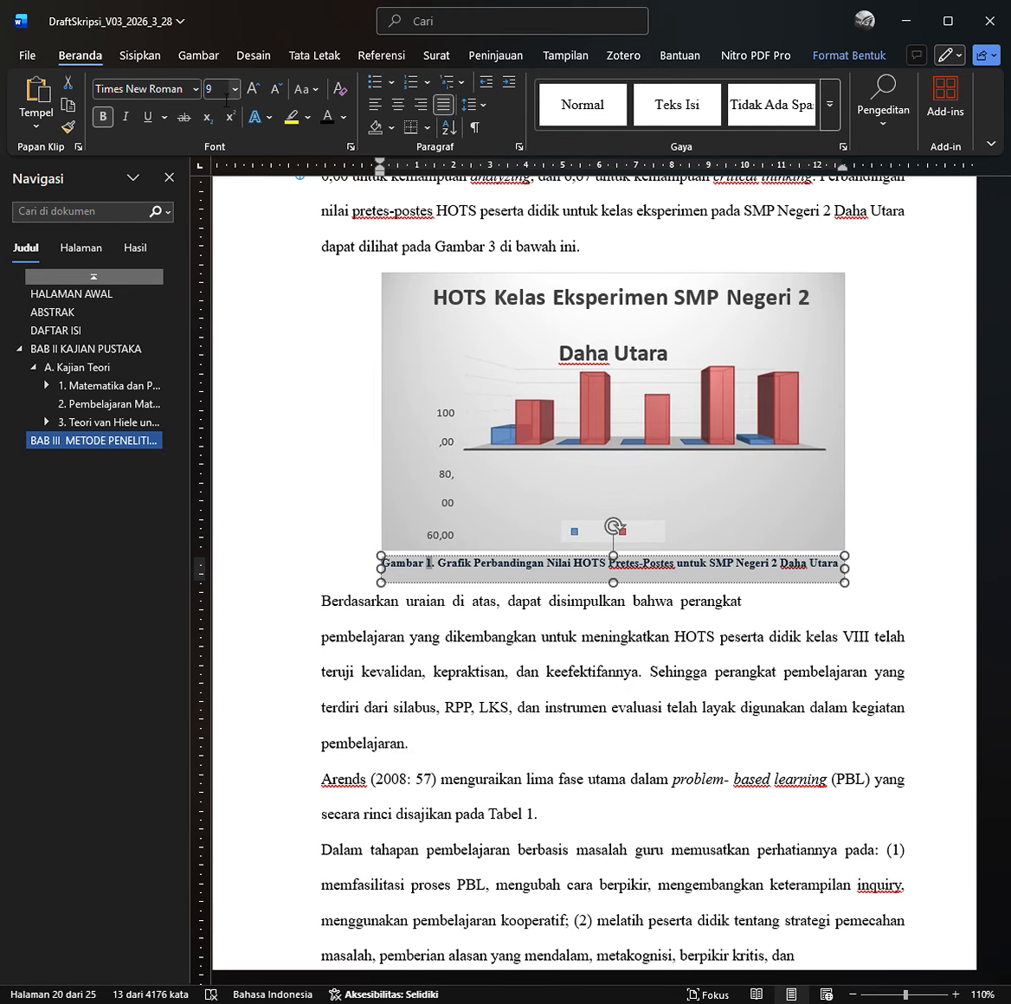
# Set the chart caption's text to black at 12 pt and center it below the chart.
pyautogui.click(323, 122)
pyautogui.click(236, 92)
pyautogui.write('12')
pyautogui.press('Return')
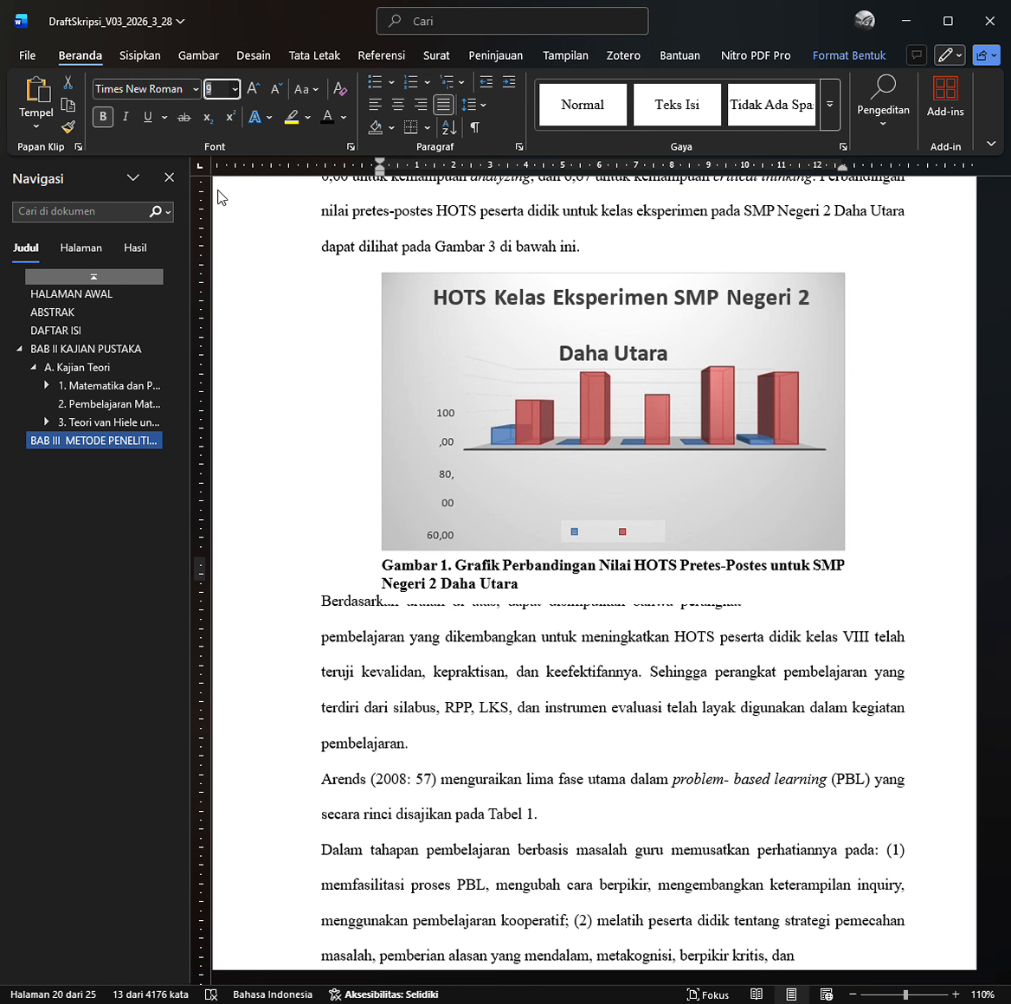
pyautogui.click(399, 105)
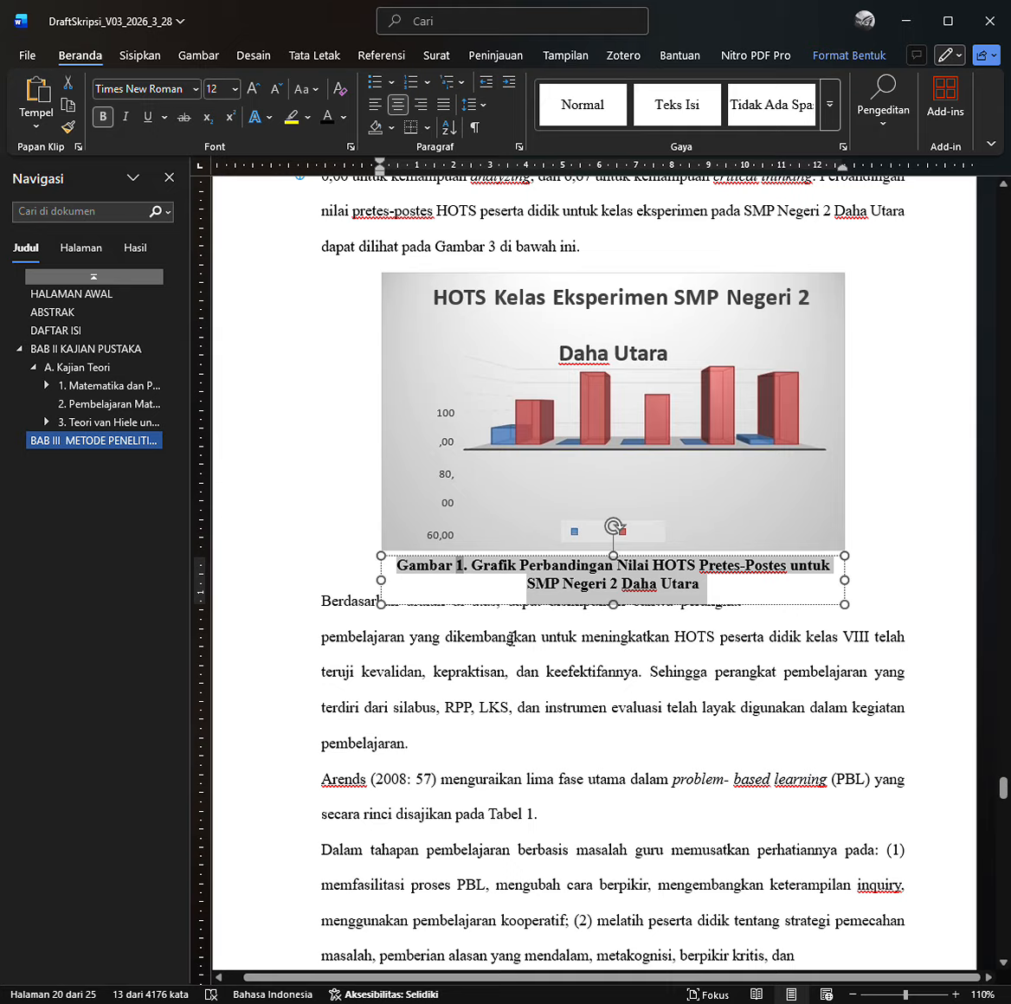
pyautogui.click(511, 639)
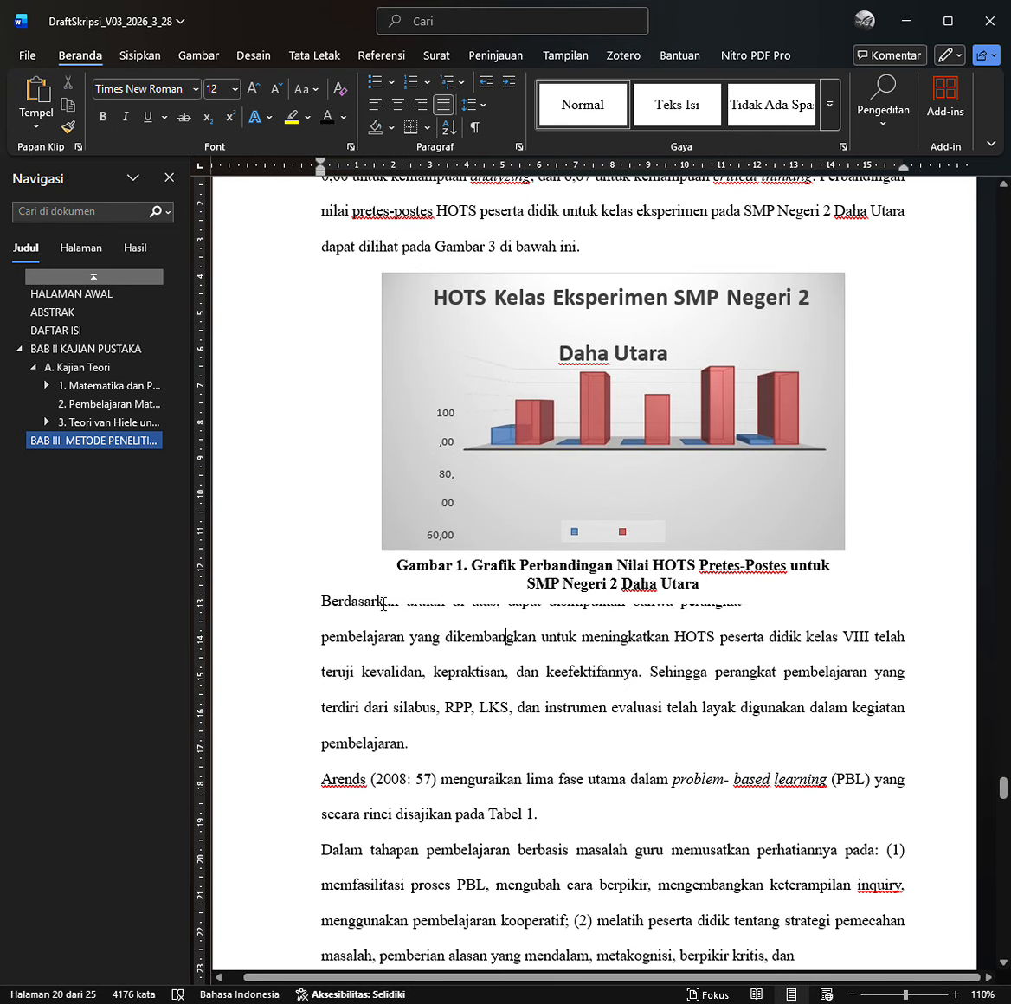
# Insert a blank line before the "Berdasarkan uraian di atas" paragraph so the chart caption does not cover it.
pyautogui.click(322, 601)
pyautogui.press('Return')
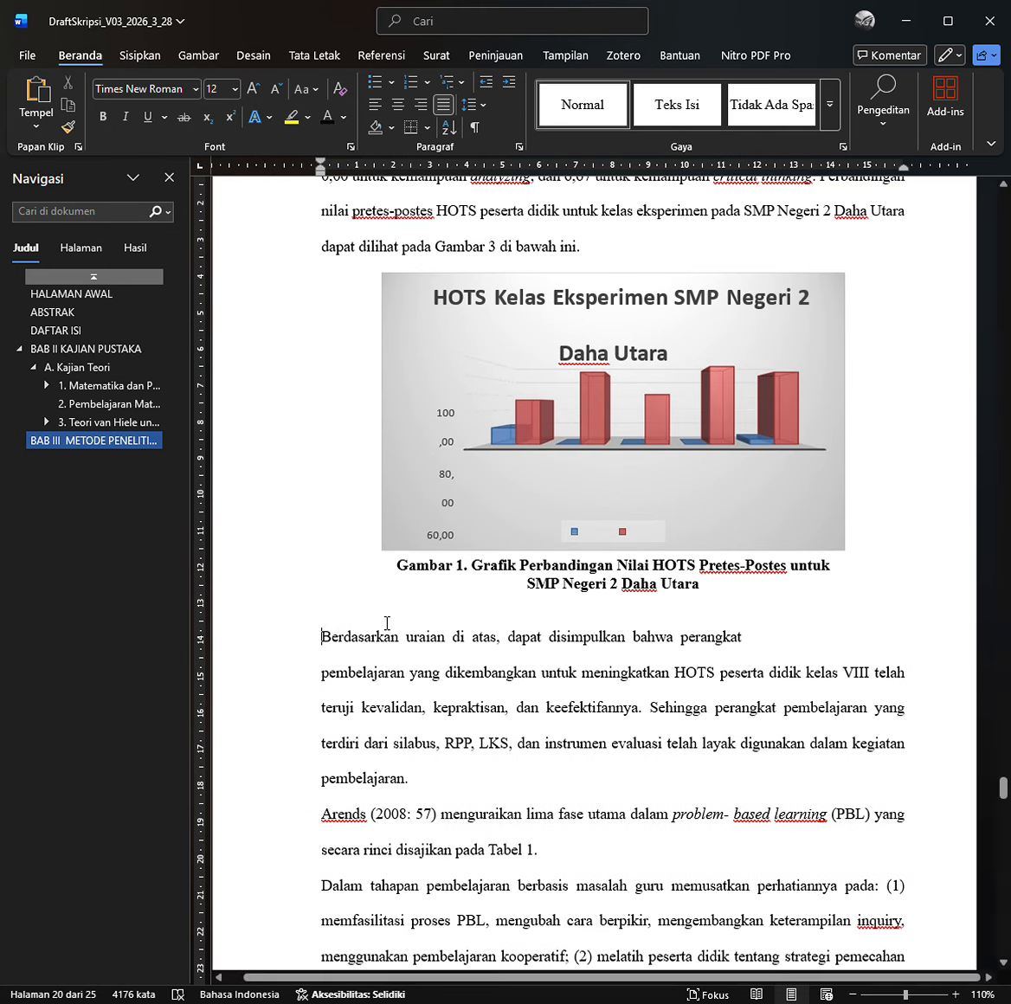
pyautogui.click(424, 519)
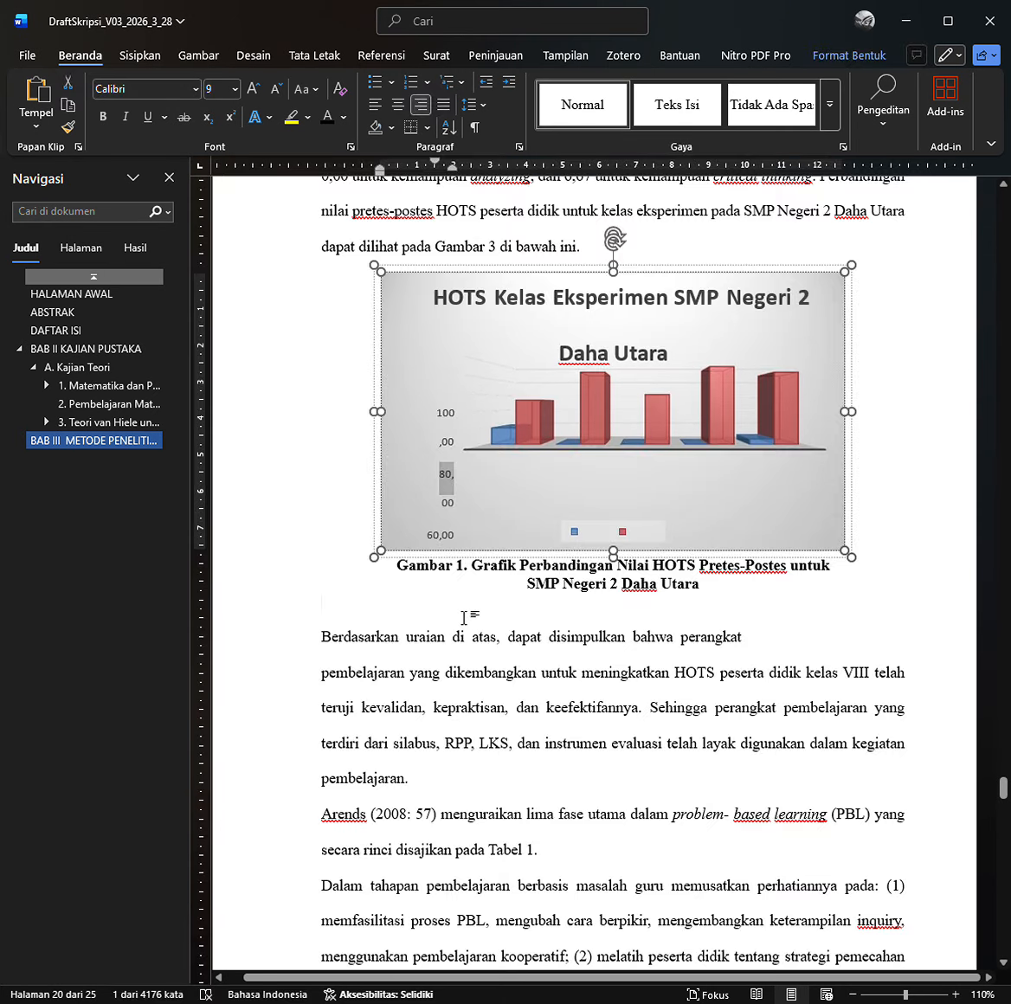
pyautogui.click(469, 618)
pyautogui.scroll(3, 469, 618)
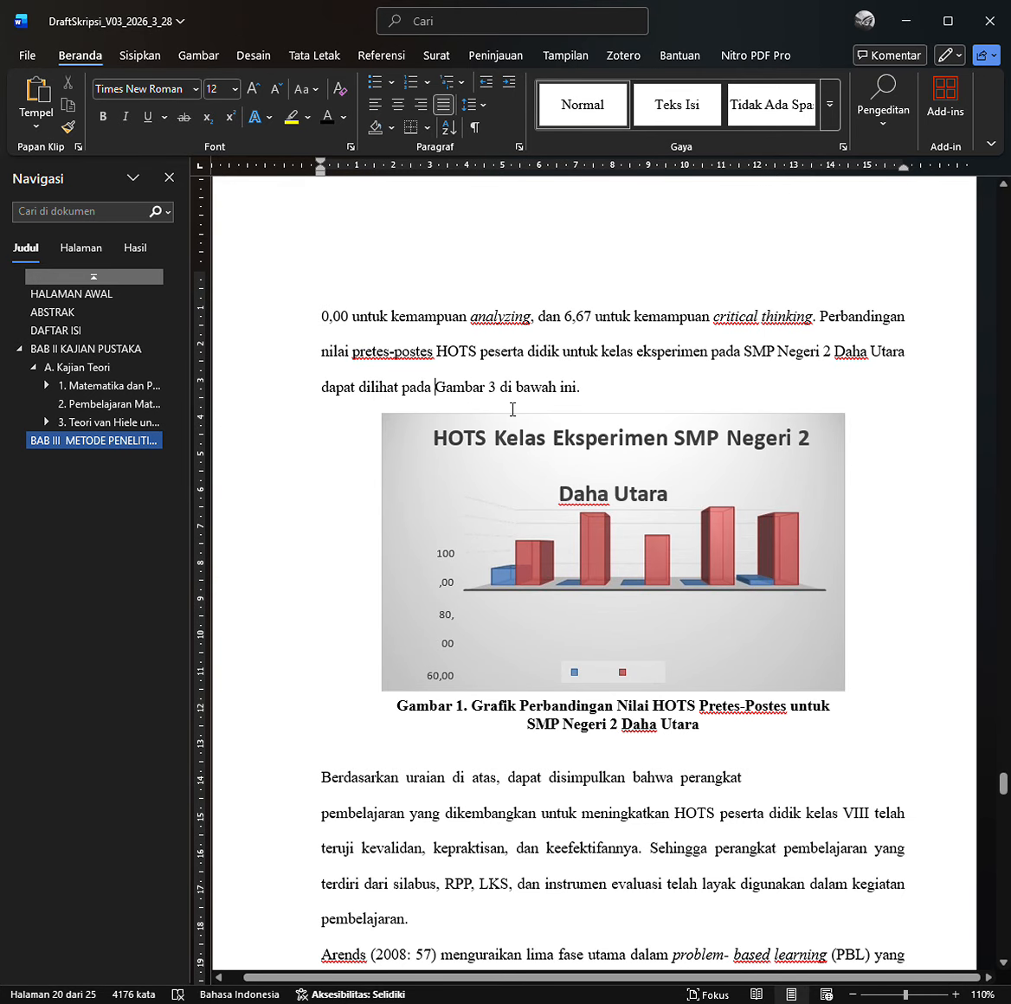
# Delete "di bawah ini" after "Gambar 3" above the SMP Negeri 2 chart, ending the sentence with a period.
pyautogui.click(613, 398)
pyautogui.press('BackSpace')
pyautogui.press('BackSpace')
pyautogui.press('BackSpace')
pyautogui.press('BackSpace')
pyautogui.press('BackSpace')
pyautogui.press('BackSpace')
pyautogui.press('BackSpace')
pyautogui.press('BackSpace')
pyautogui.press('BackSpace')
pyautogui.press('BackSpace')
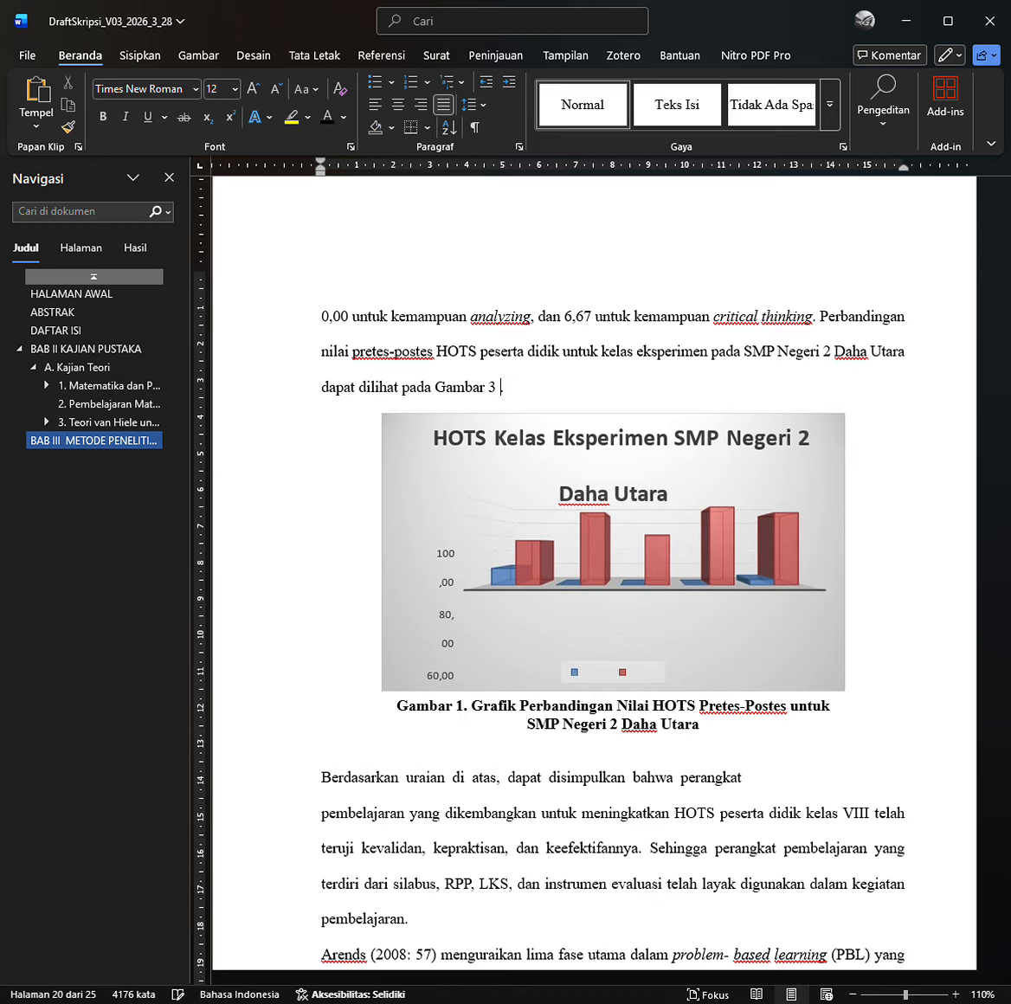
pyautogui.write('.')
# Replace the manually written "Gambar 3" with a cross-reference to the caption's label and number, "Gambar 1".
pyautogui.hotkey('shift', 'Left')
pyautogui.hotkey('shift', 'Left')
pyautogui.hotkey('shift', 'Left')
pyautogui.hotkey('shift', 'Left')
pyautogui.hotkey('shift', 'Left')
pyautogui.hotkey('shift', 'Left')
pyautogui.hotkey('shift', 'Left')
pyautogui.hotkey('shift', 'Left')
pyautogui.hotkey('shift', 'Left')
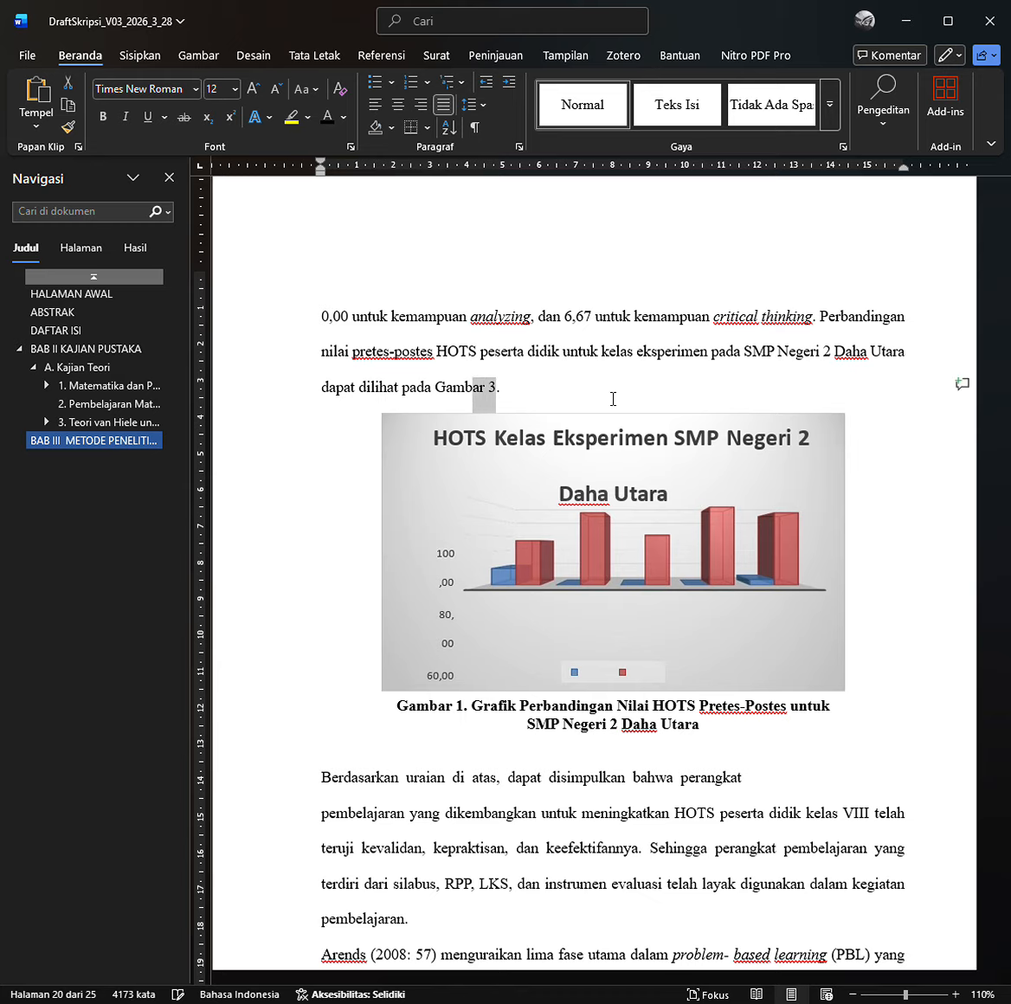
pyautogui.press('BackSpace')
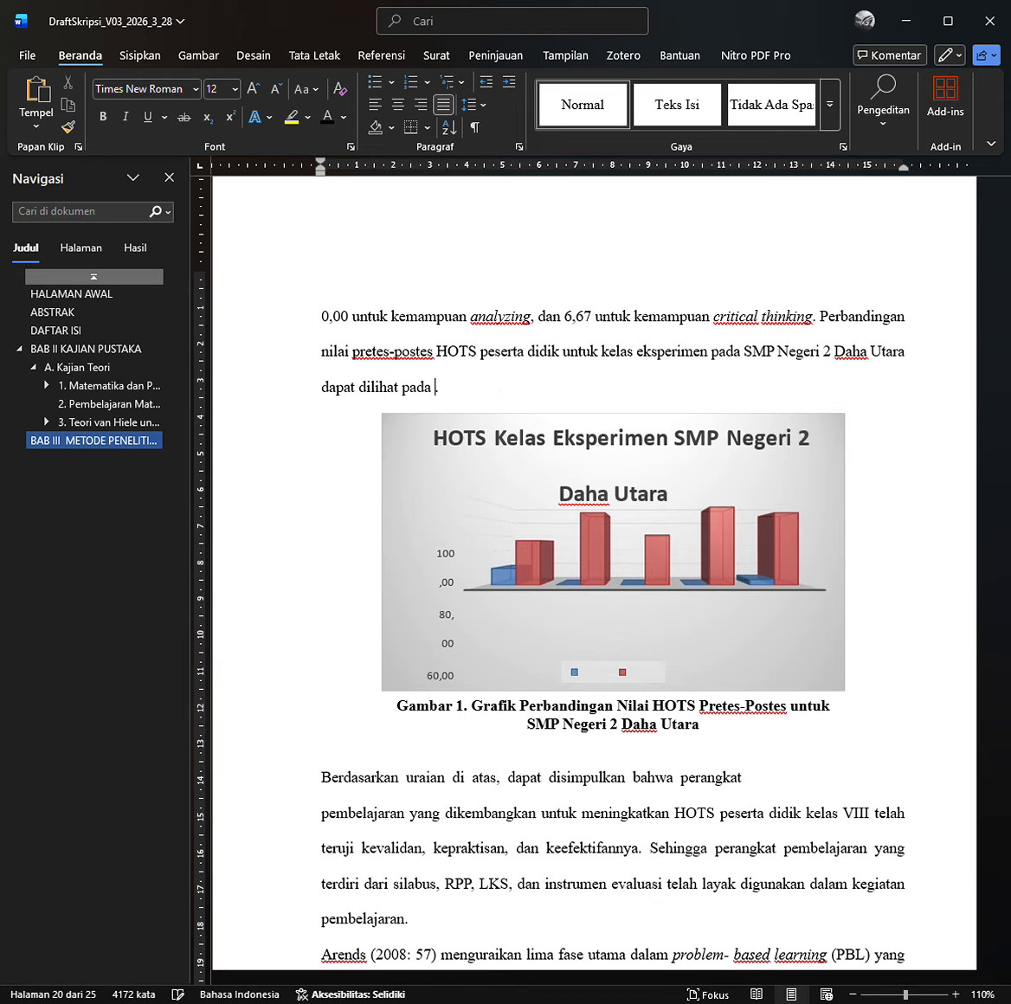
pyautogui.write('.')
pyautogui.click(395, 62)
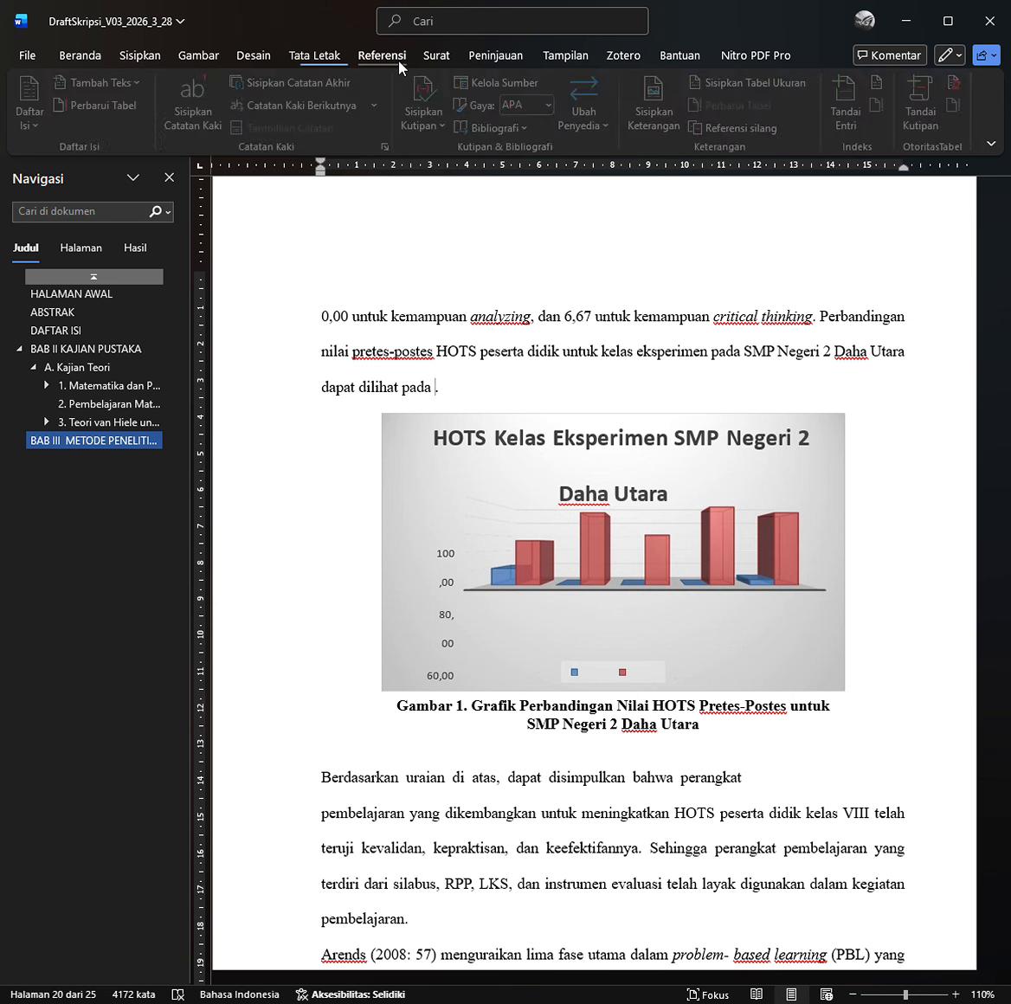
pyautogui.click(734, 129)
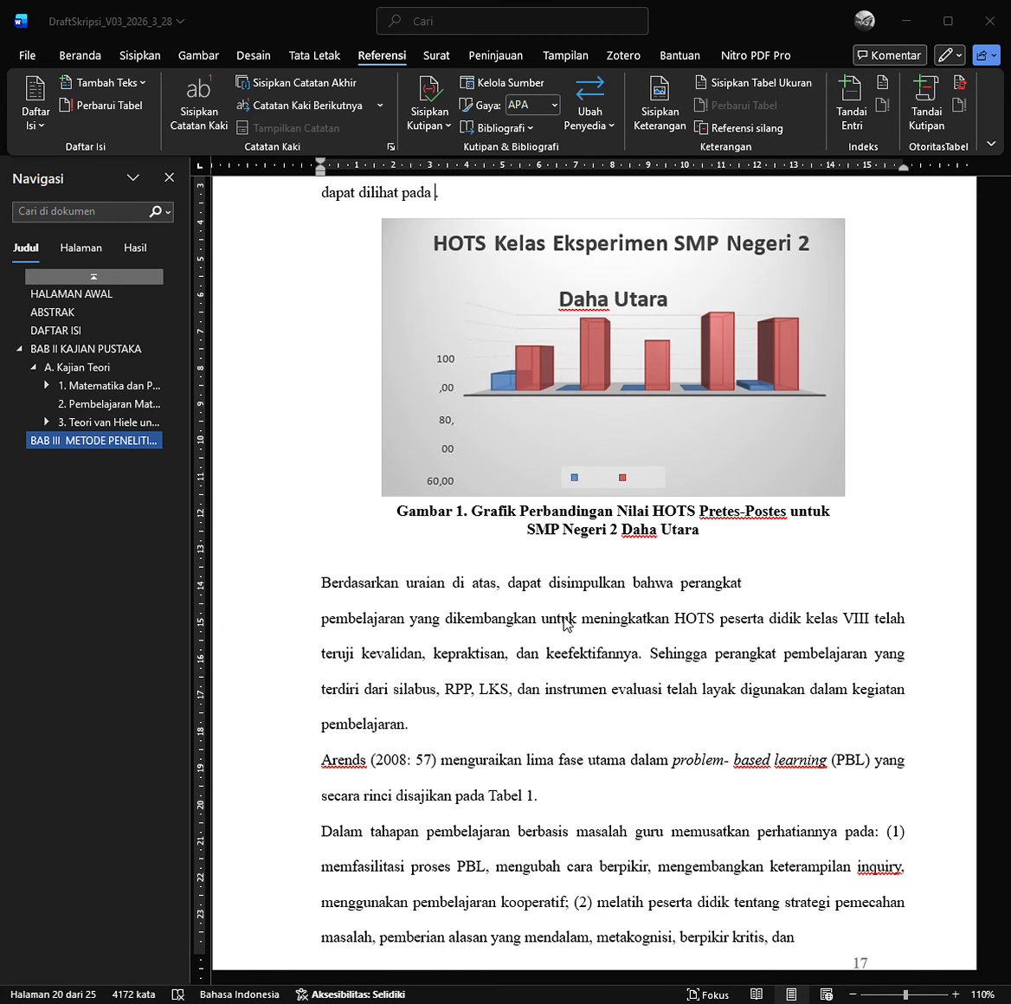
pyautogui.write('Gambar 1')
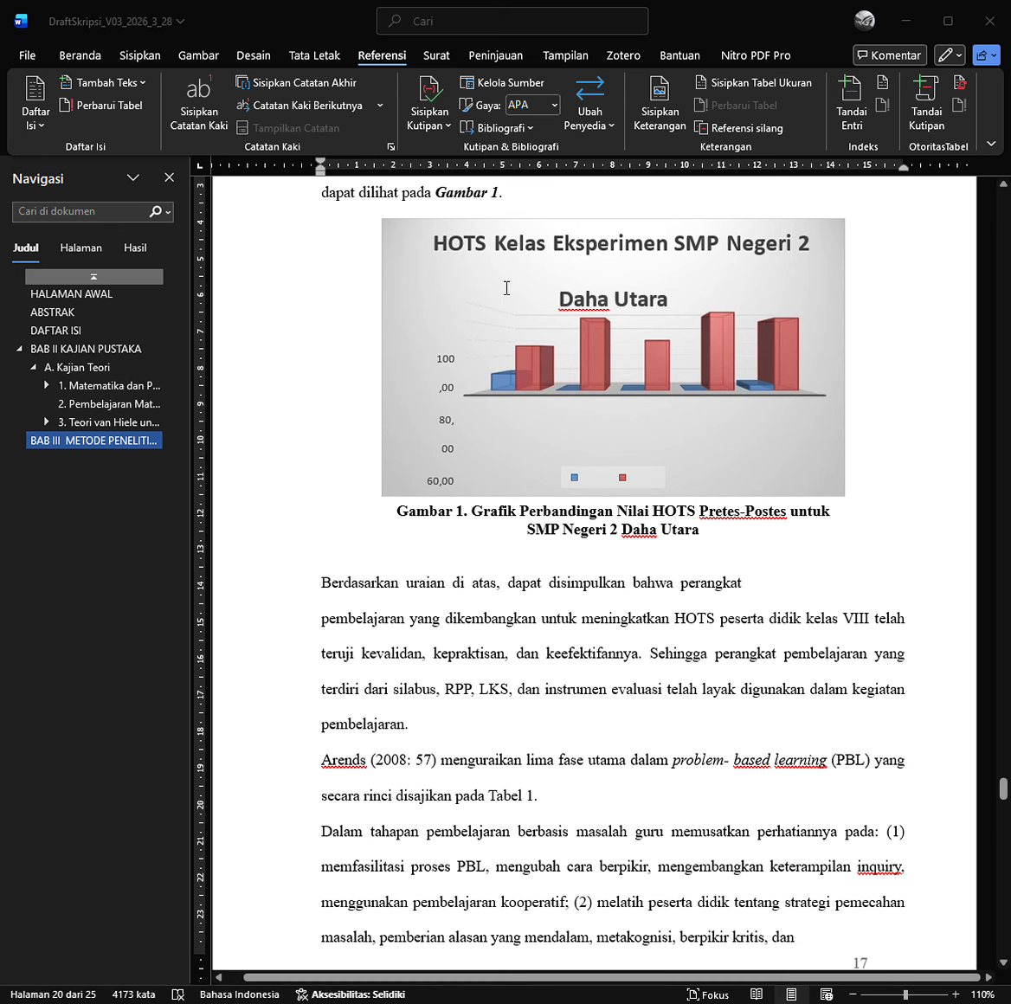
# Remove the bold and italic formatting from the "Gambar 1" cross-reference above the chart.
pyautogui.scroll(2, 658, 613)
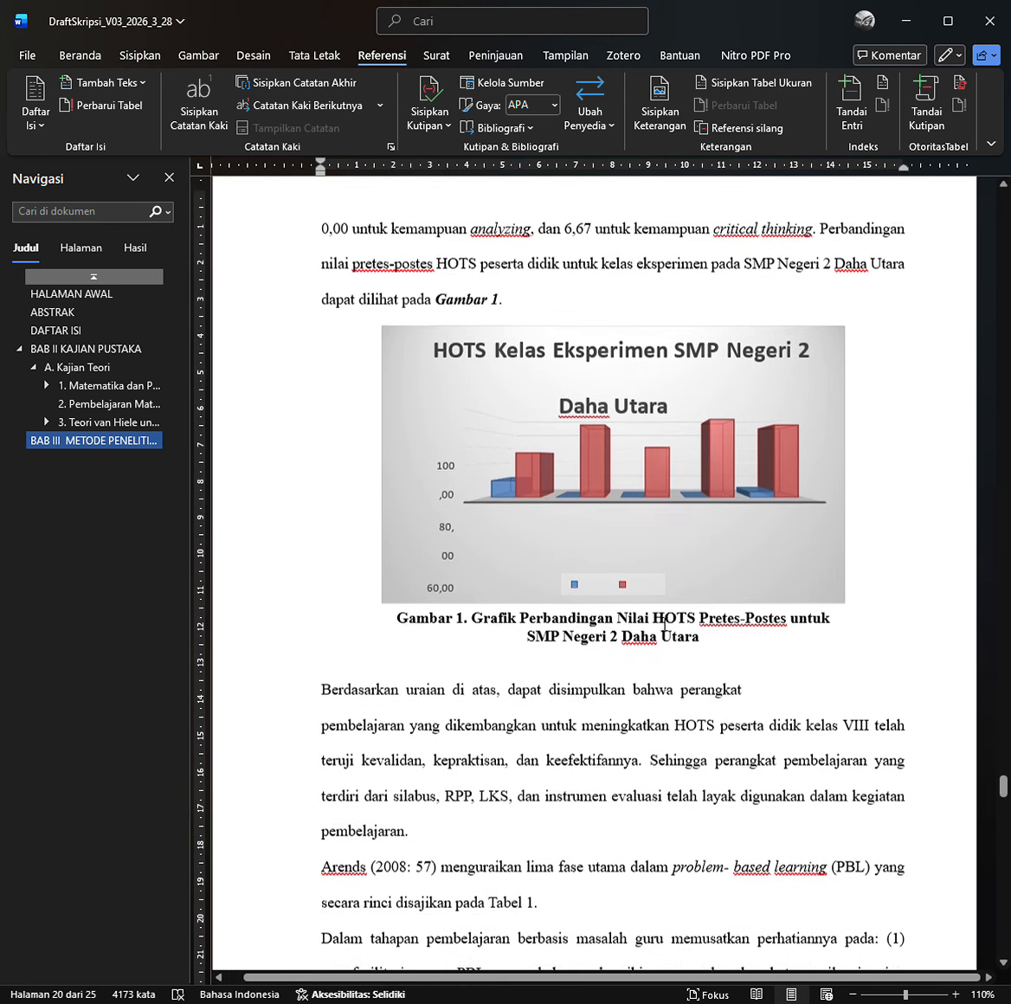
pyautogui.moveTo(500, 307); pyautogui.dragTo(435, 307)
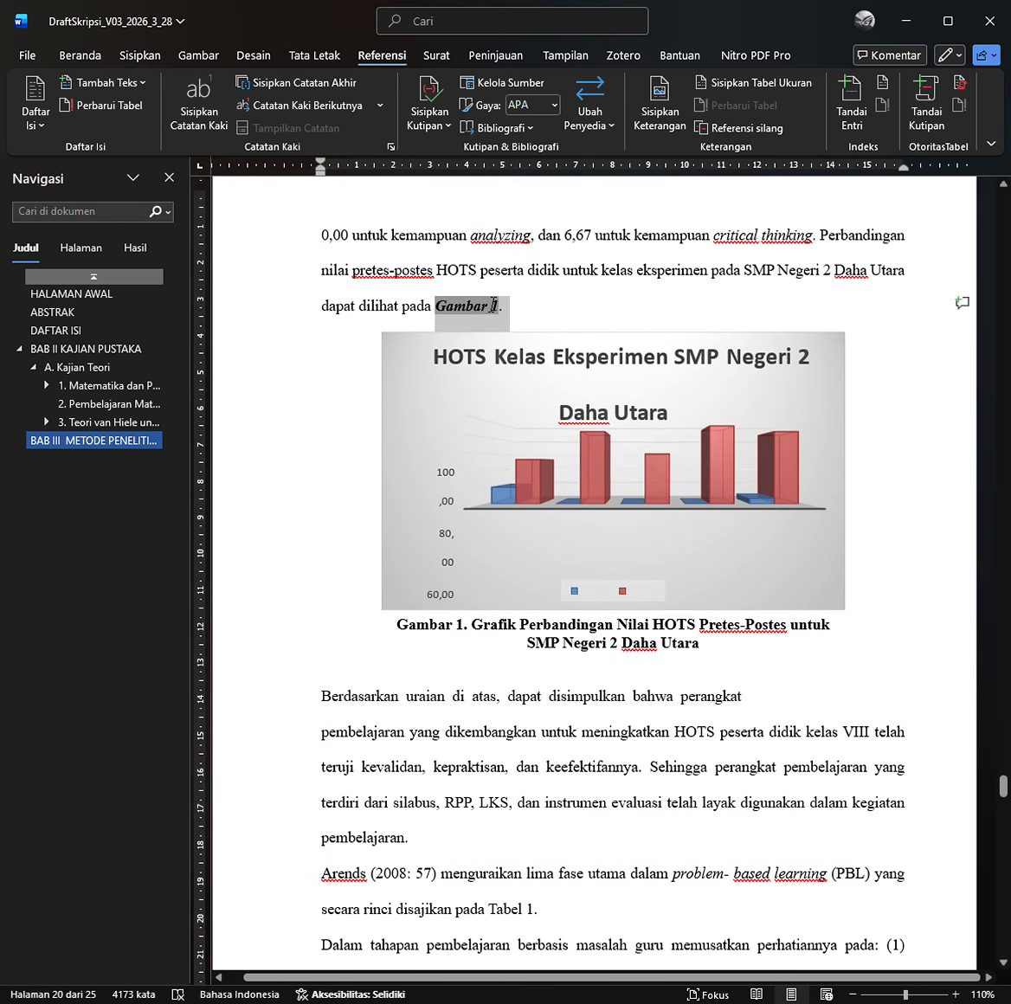
pyautogui.click(93, 57)
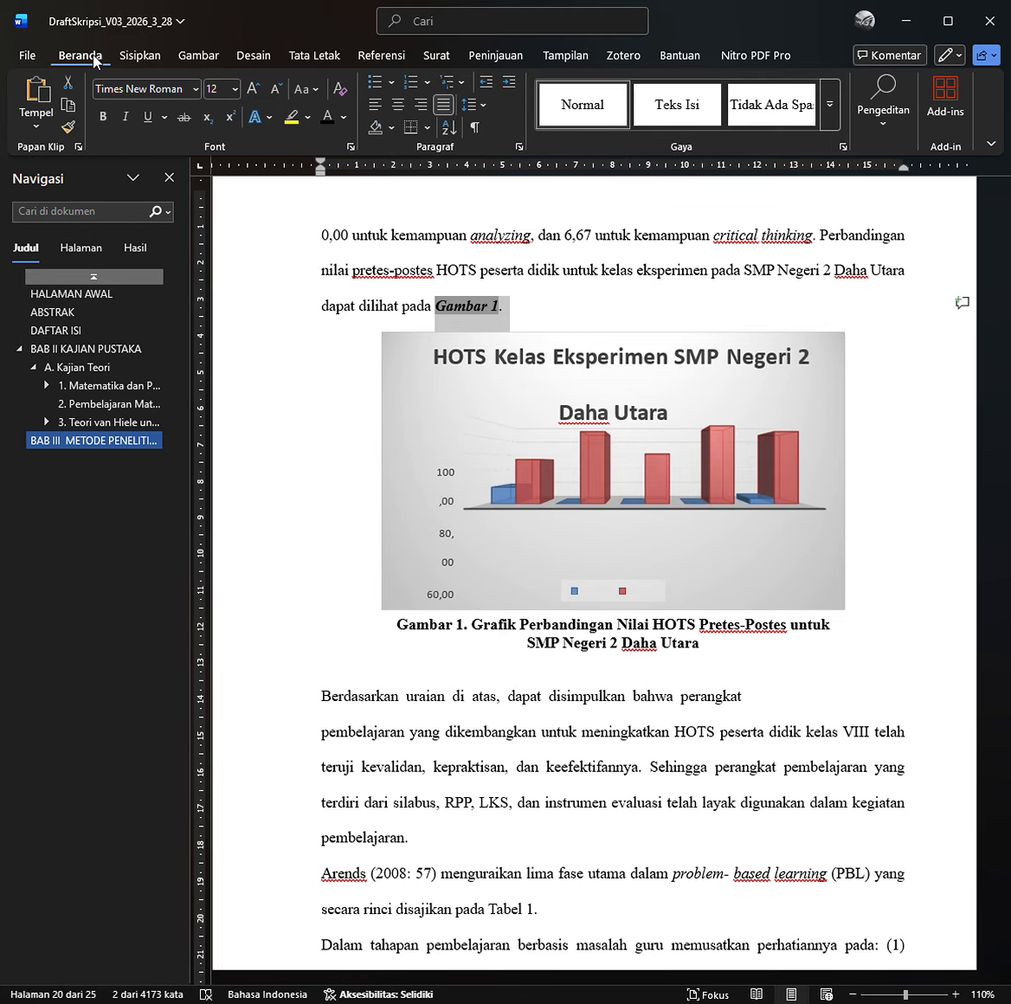
pyautogui.click(133, 123)
pyautogui.click(126, 117)
pyautogui.click(107, 122)
pyautogui.click(577, 313)
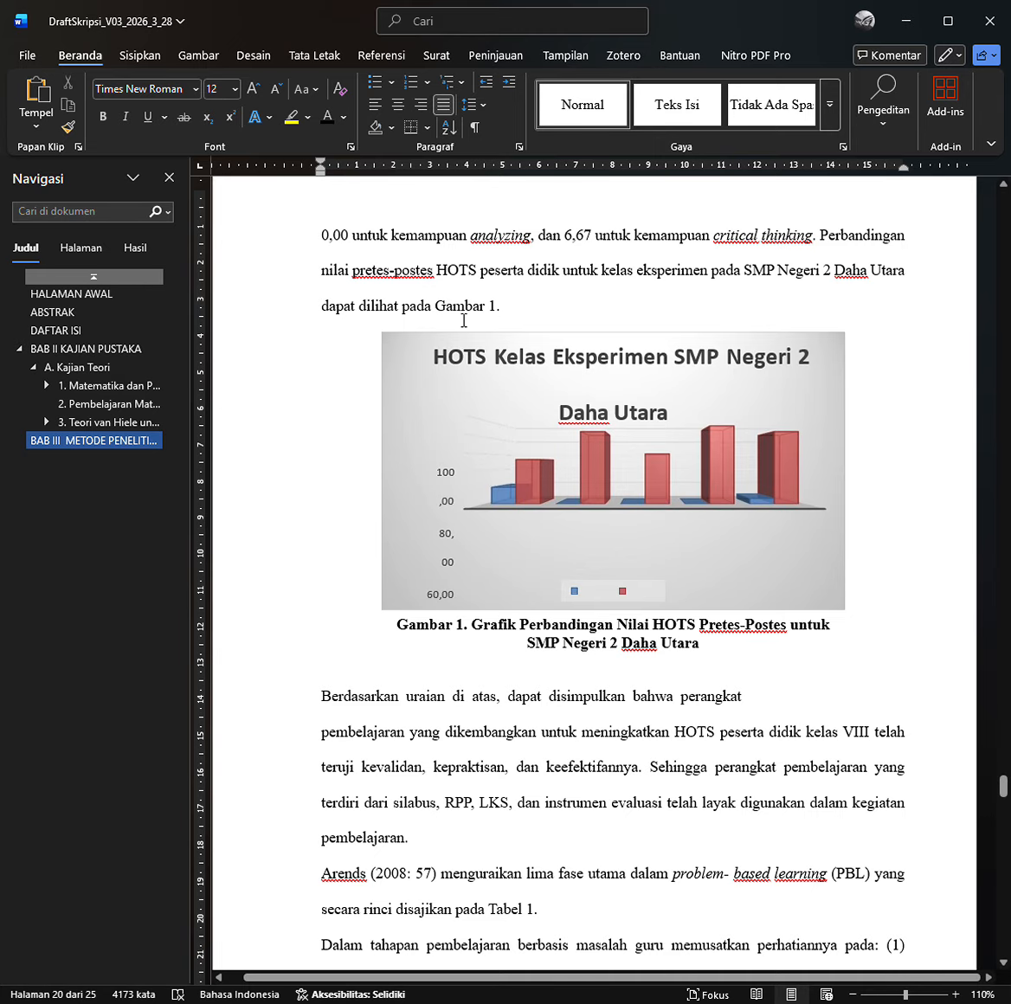
pyautogui.click(464, 320)
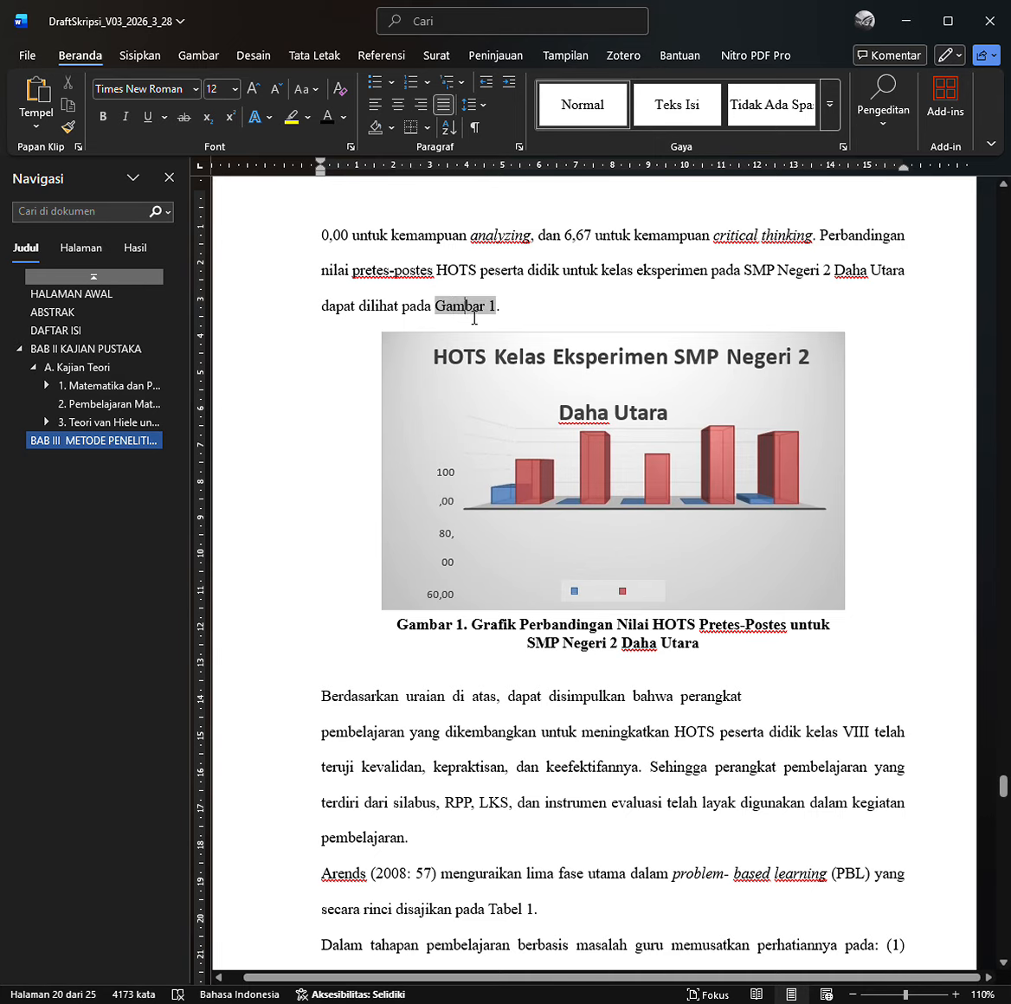
pyautogui.click(453, 673)
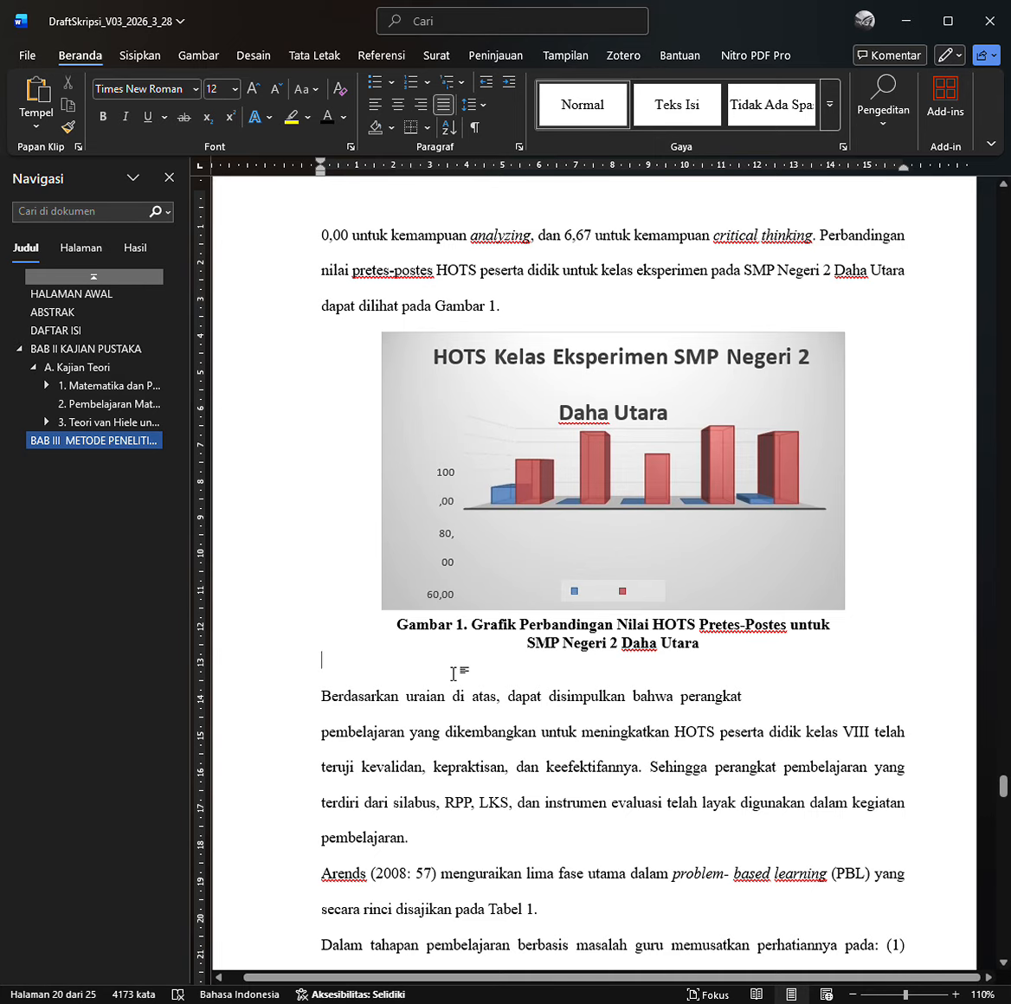
# Paste the copied SMP Negeri 1 Daha Utara text and chart on a new line before the SMP Negeri 2 pretes paragraph in BAB III.
pyautogui.scroll(-1, 456, 672)
pyautogui.scroll(12, 455, 672)
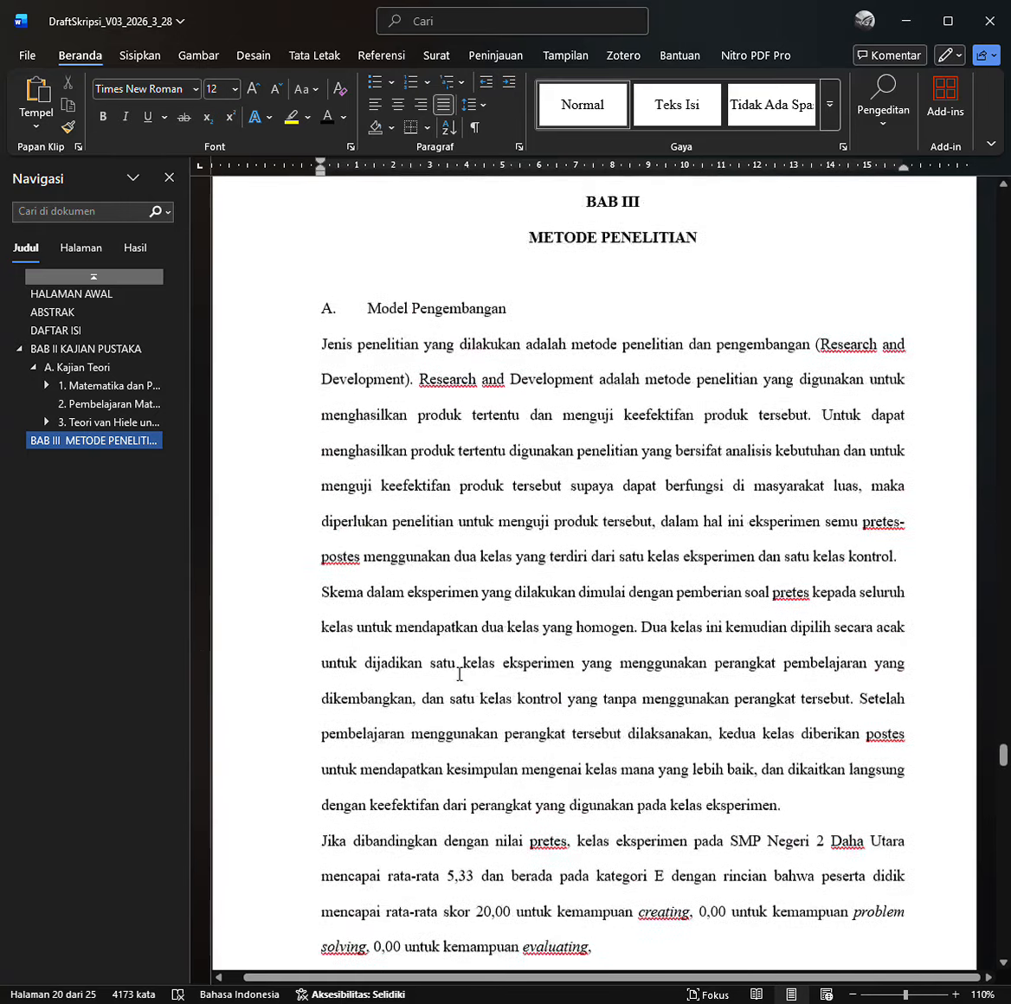
pyautogui.scroll(2, 459, 675)
pyautogui.scroll(-1, 460, 674)
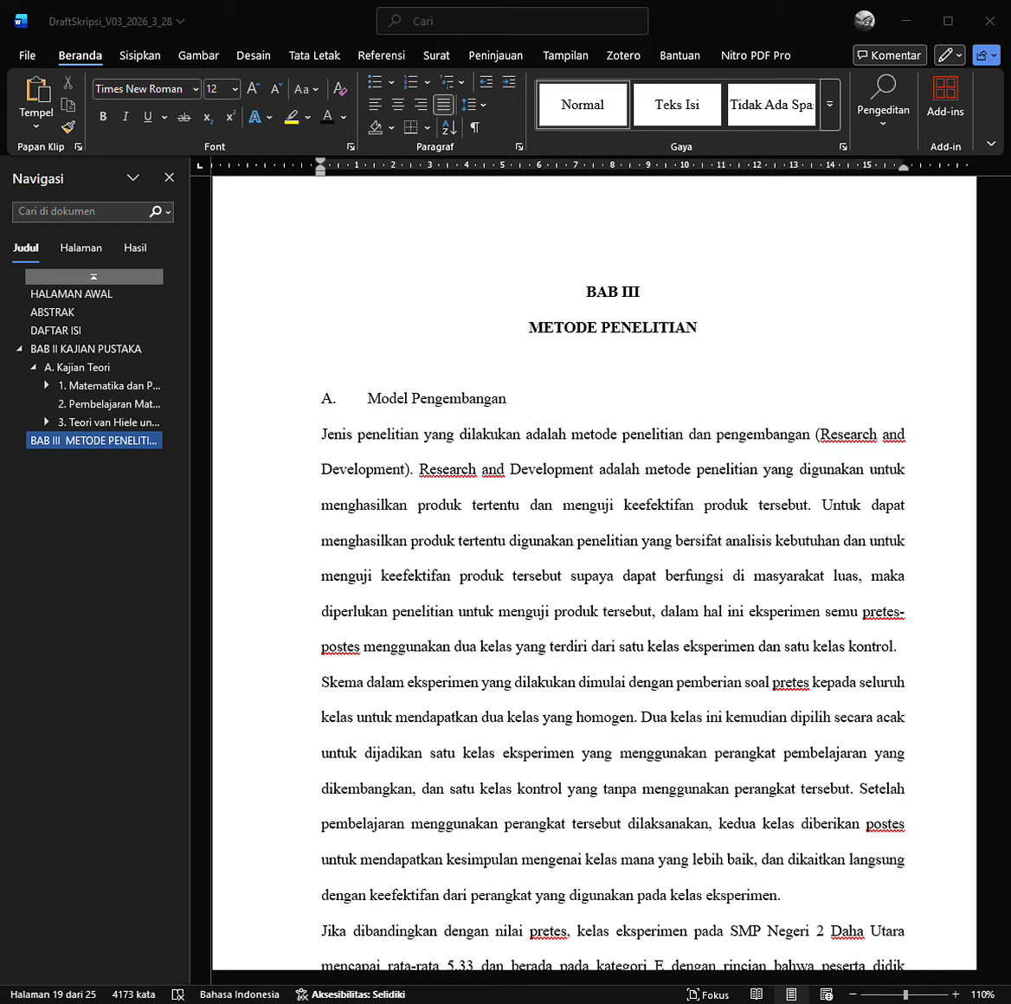
pyautogui.click(388, 524)
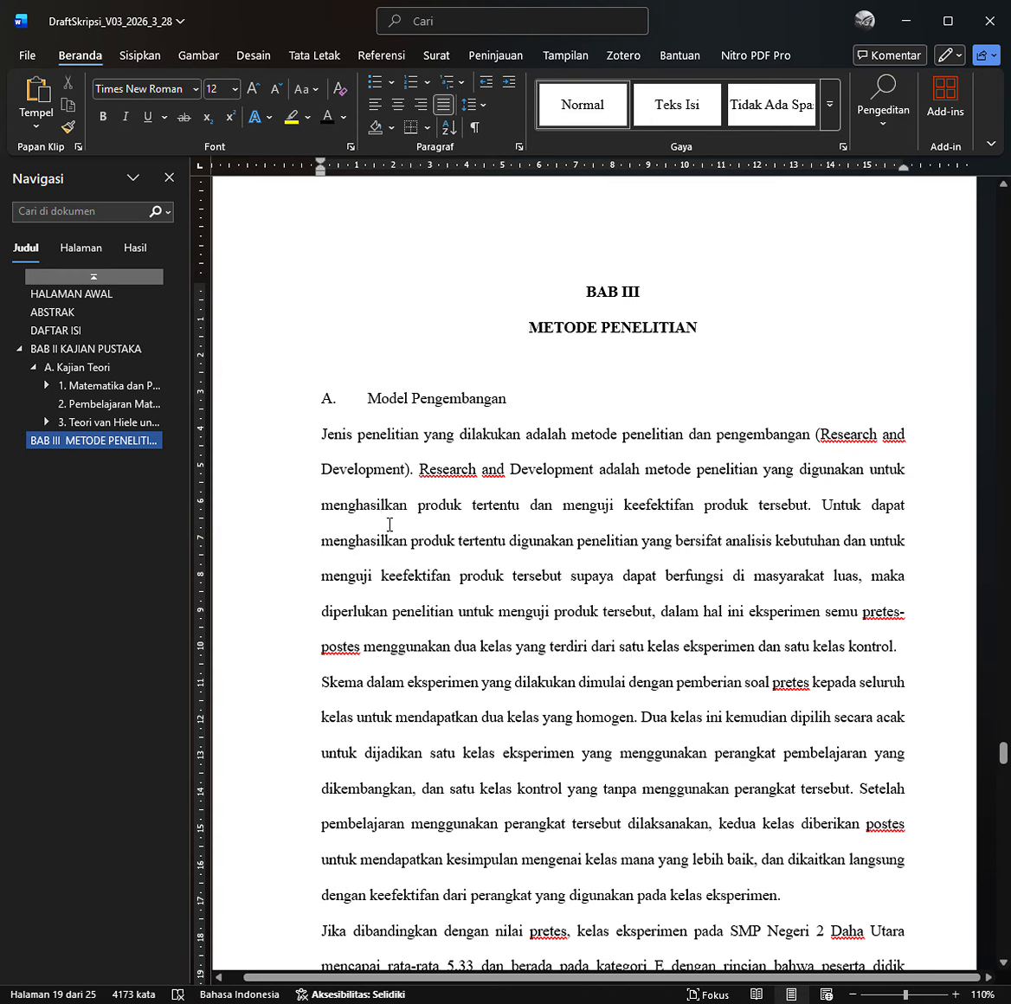
pyautogui.scroll(-10, 495, 581)
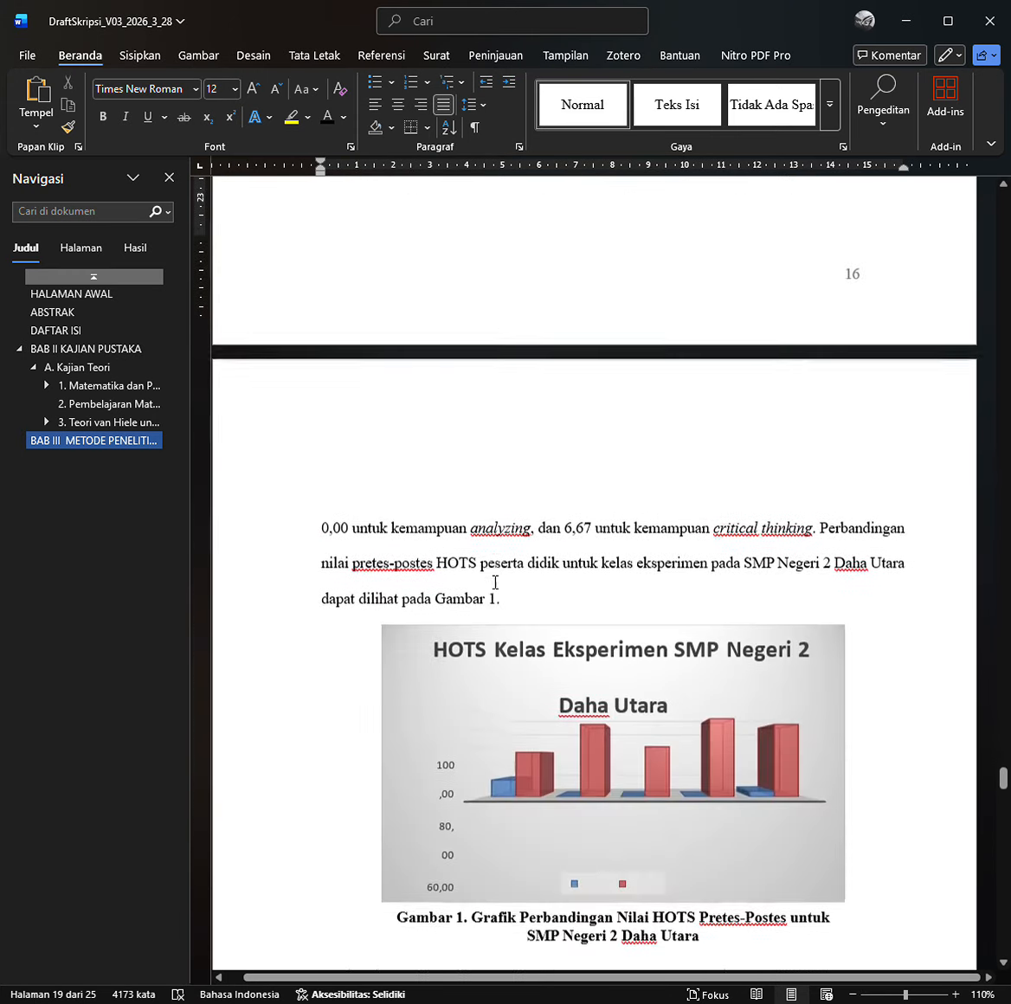
pyautogui.scroll(10, 496, 582)
pyautogui.scroll(-3, 830, 779)
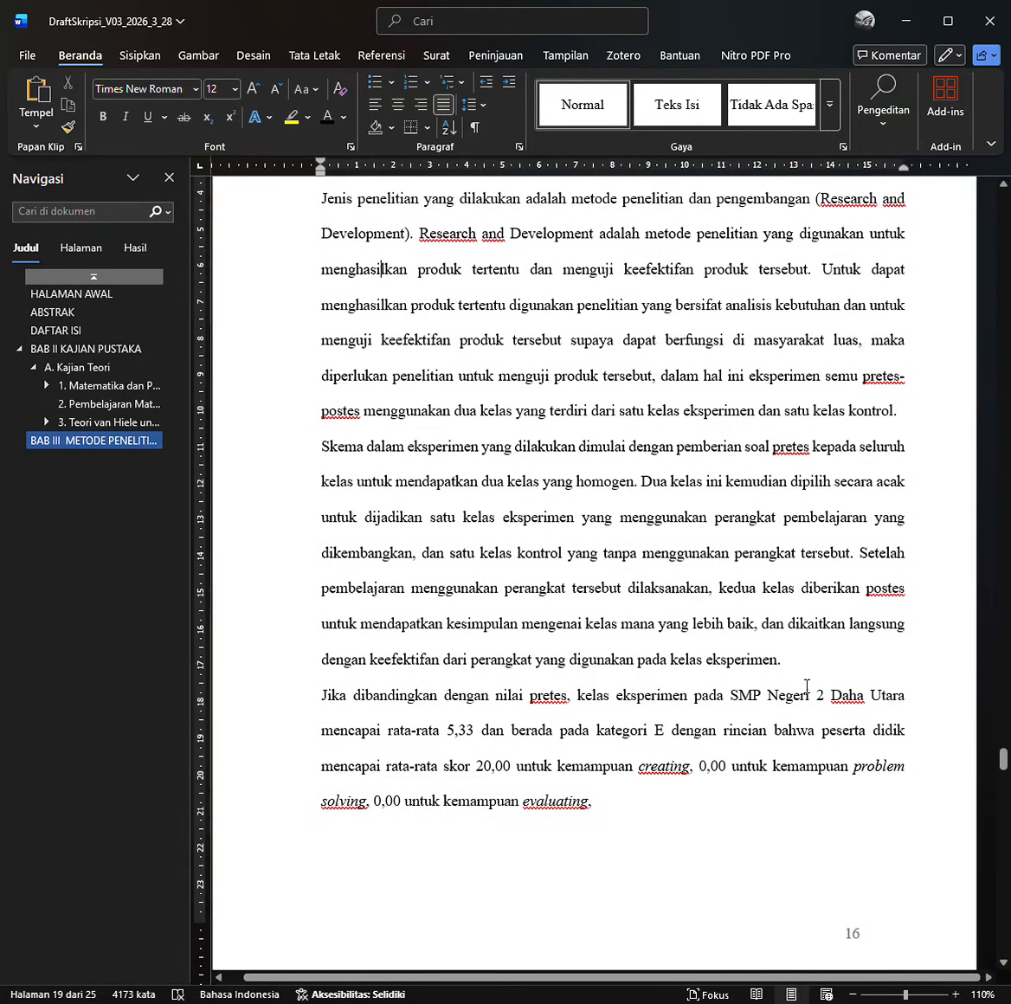
pyautogui.click(817, 673)
pyautogui.press('Return')
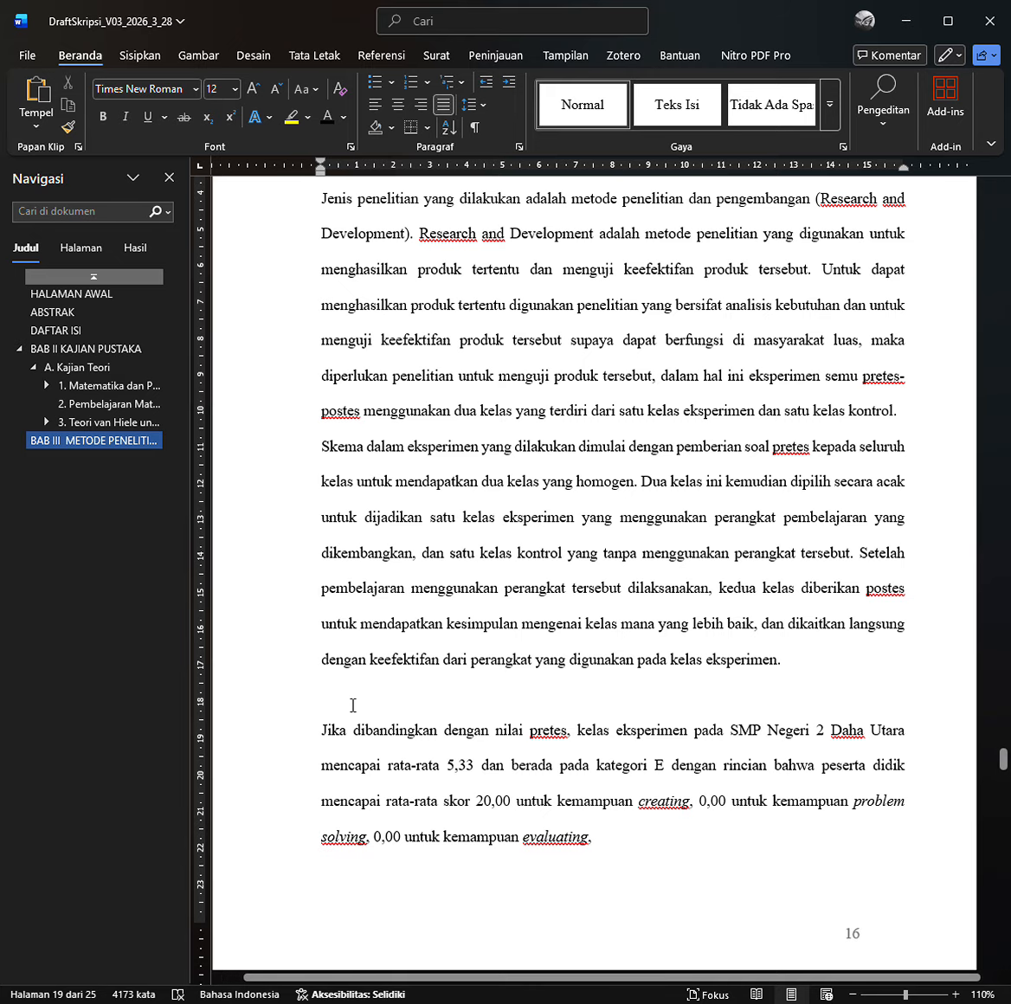
pyautogui.scroll(-10, 450, 510)
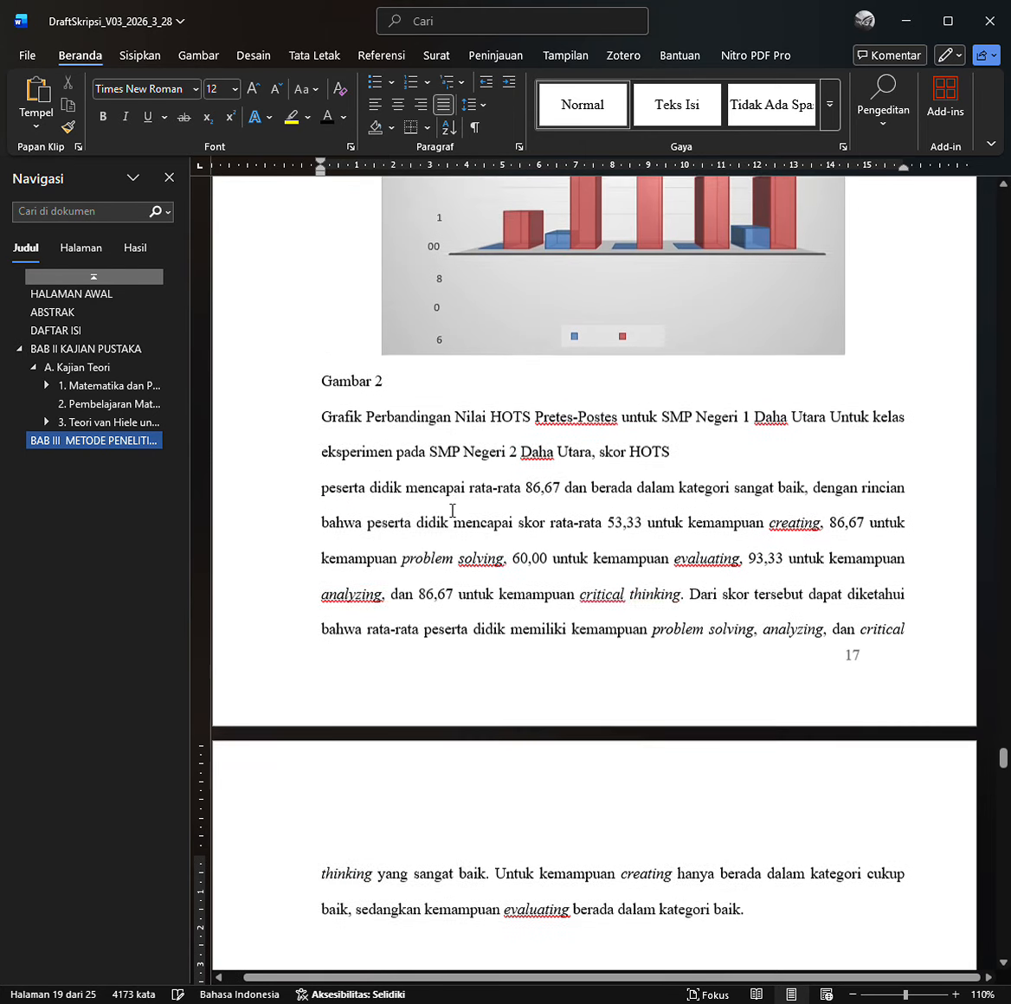
pyautogui.hotkey('ctrl', 'v')
# Remove the extra blank lines between the paragraph ending "dapat dilihat pada Gambar 2." and the pasted SMP Negeri 1 chart.
pyautogui.scroll(5, 424, 650)
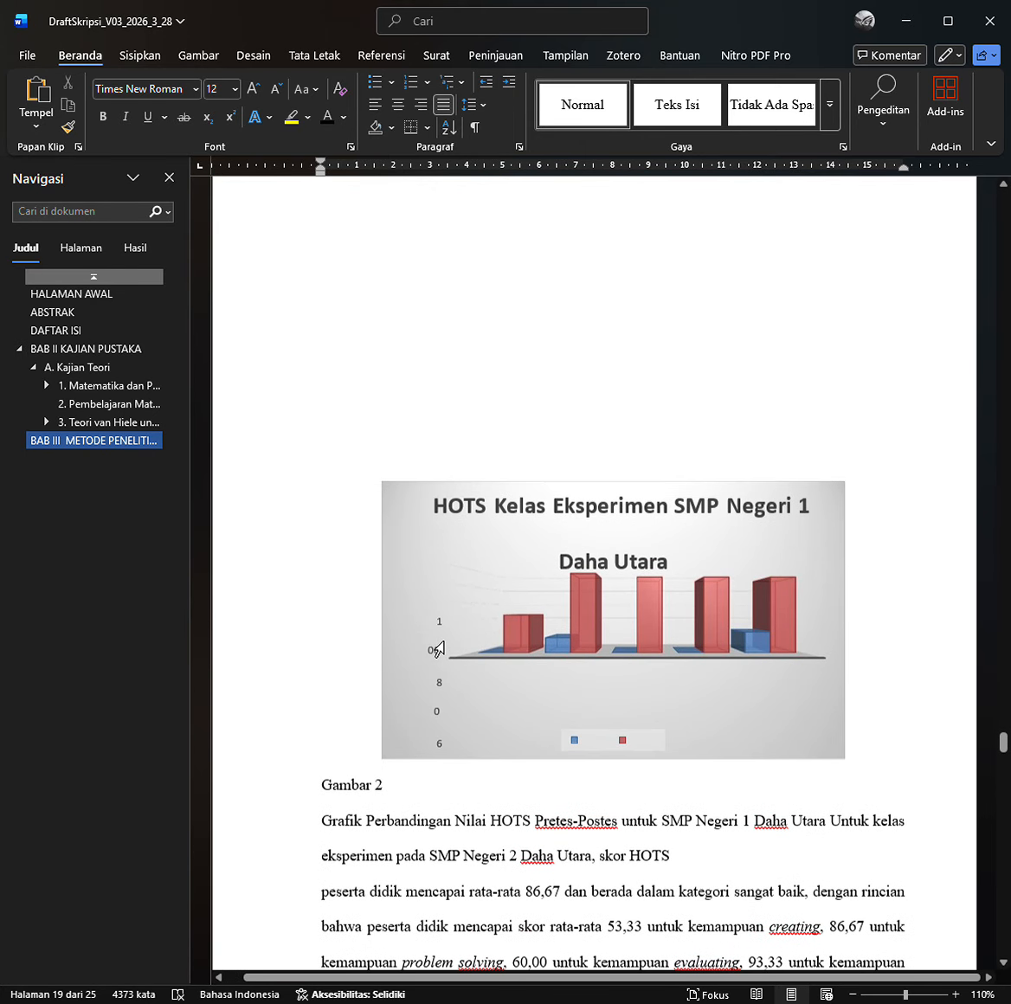
pyautogui.scroll(12, 425, 650)
pyautogui.scroll(-6, 423, 650)
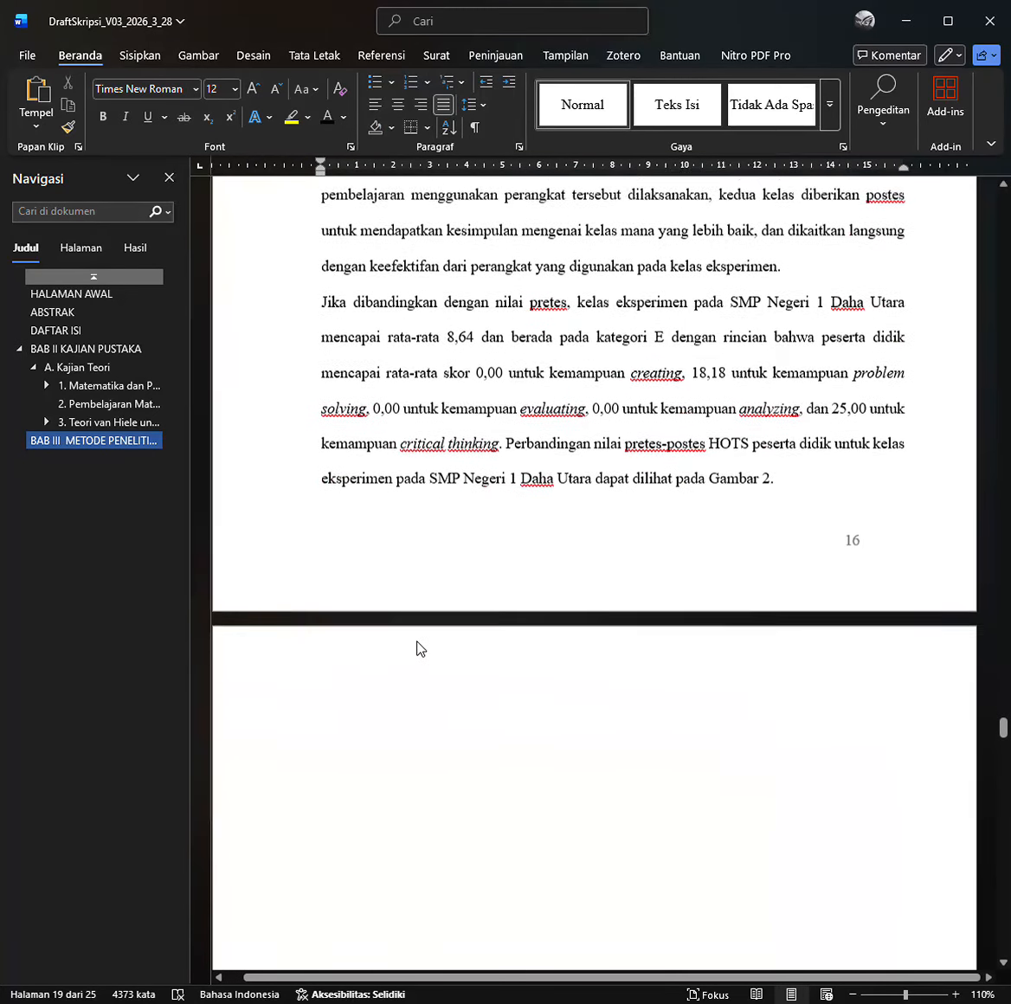
pyautogui.scroll(-4, 417, 648)
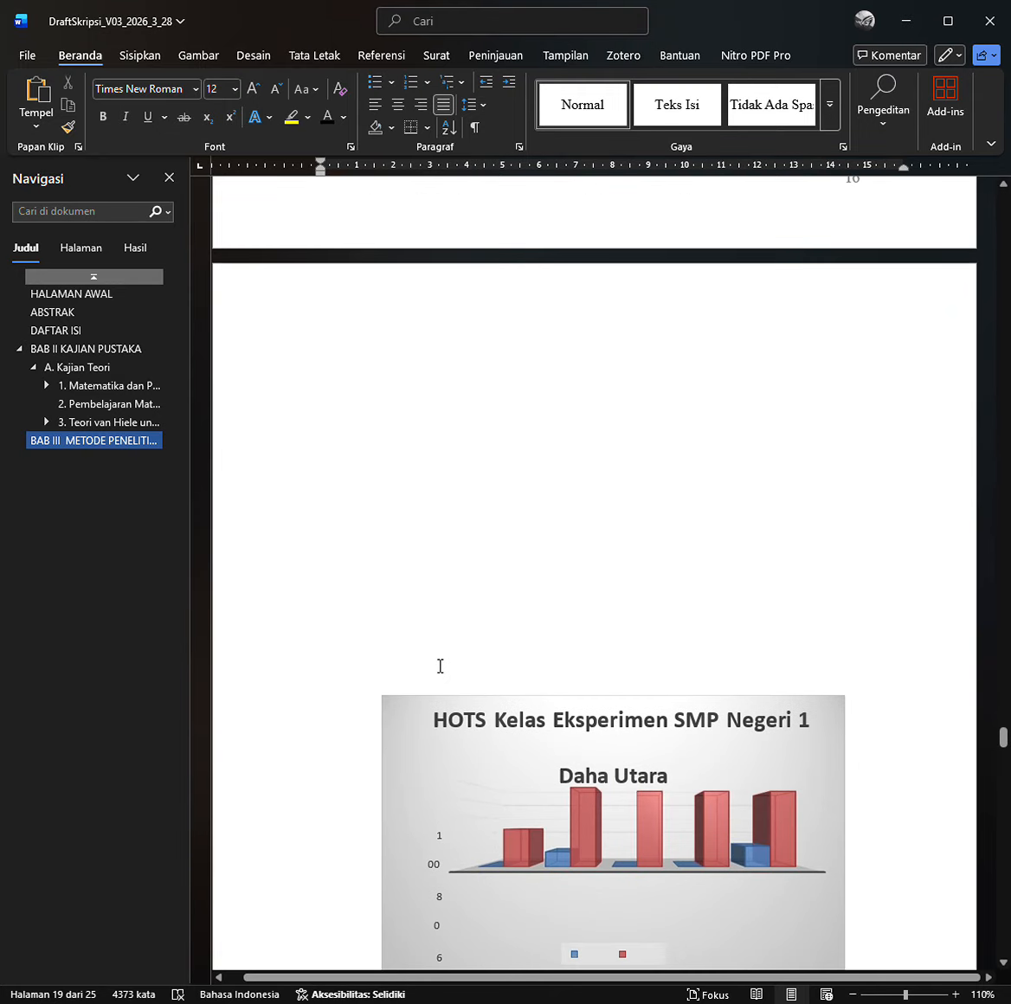
pyautogui.click(440, 666)
pyautogui.press('BackSpace')
pyautogui.press('BackSpace')
pyautogui.press('BackSpace')
pyautogui.press('BackSpace')
pyautogui.press('BackSpace')
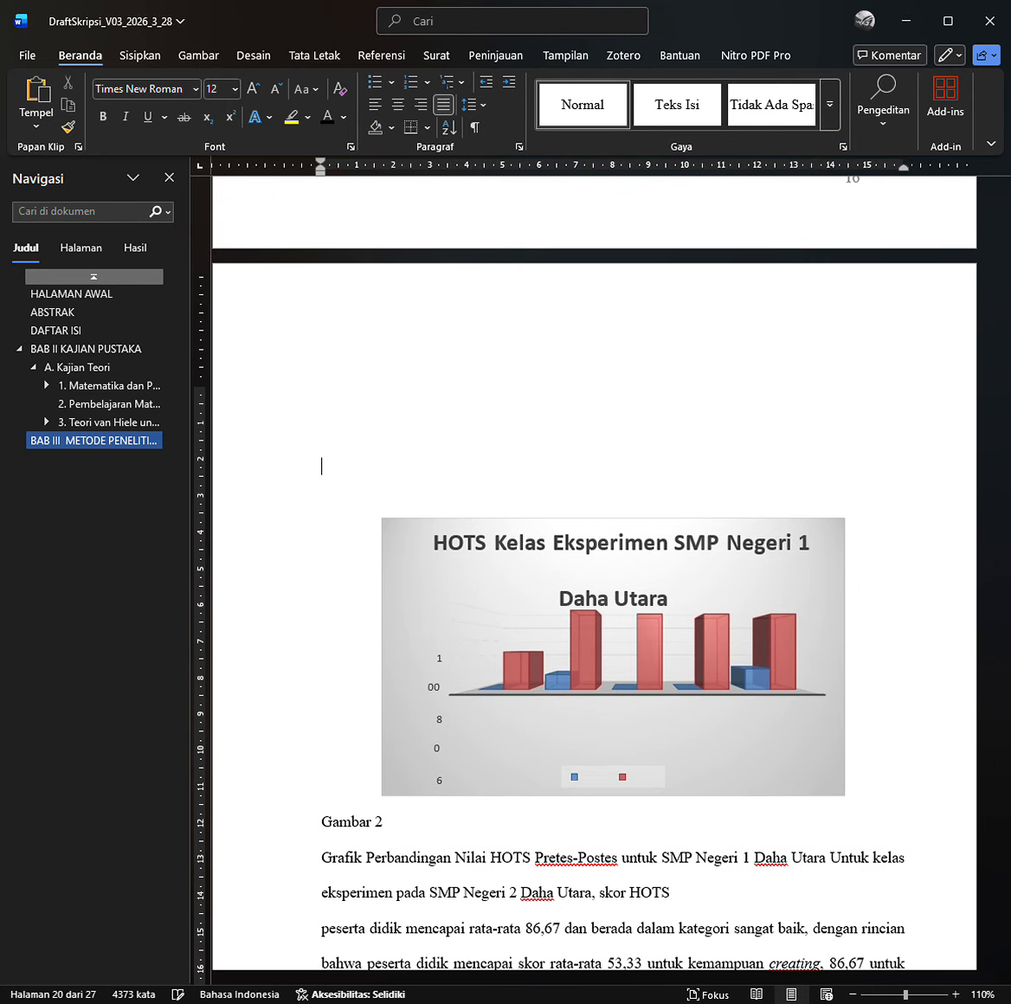
pyautogui.scroll(2, 440, 666)
pyautogui.press('BackSpace')
pyautogui.press('BackSpace')
pyautogui.press('BackSpace')
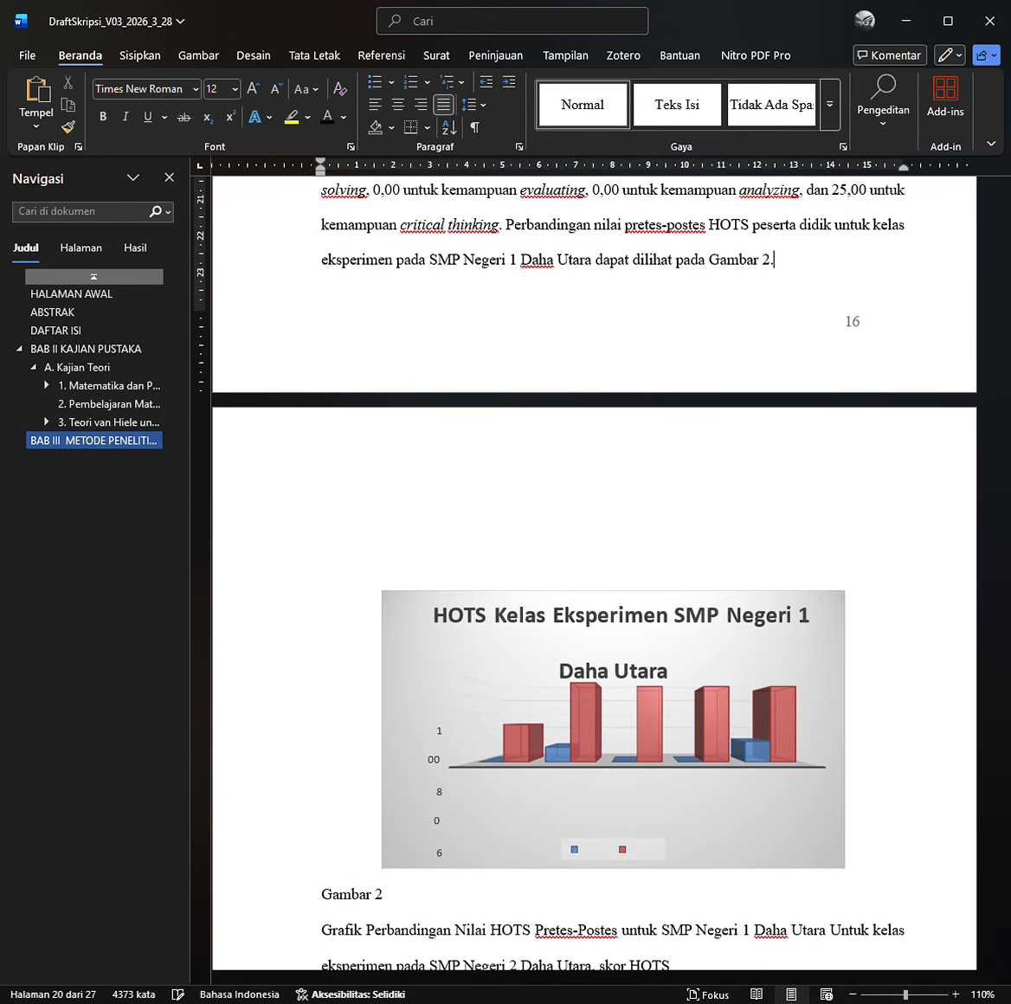
pyautogui.press('BackSpace')
pyautogui.write('.')
# Delete the manually written "Gambar 2" label below the SMP Negeri 1 chart, leaving its line empty.
pyautogui.scroll(-15, 381, 684)
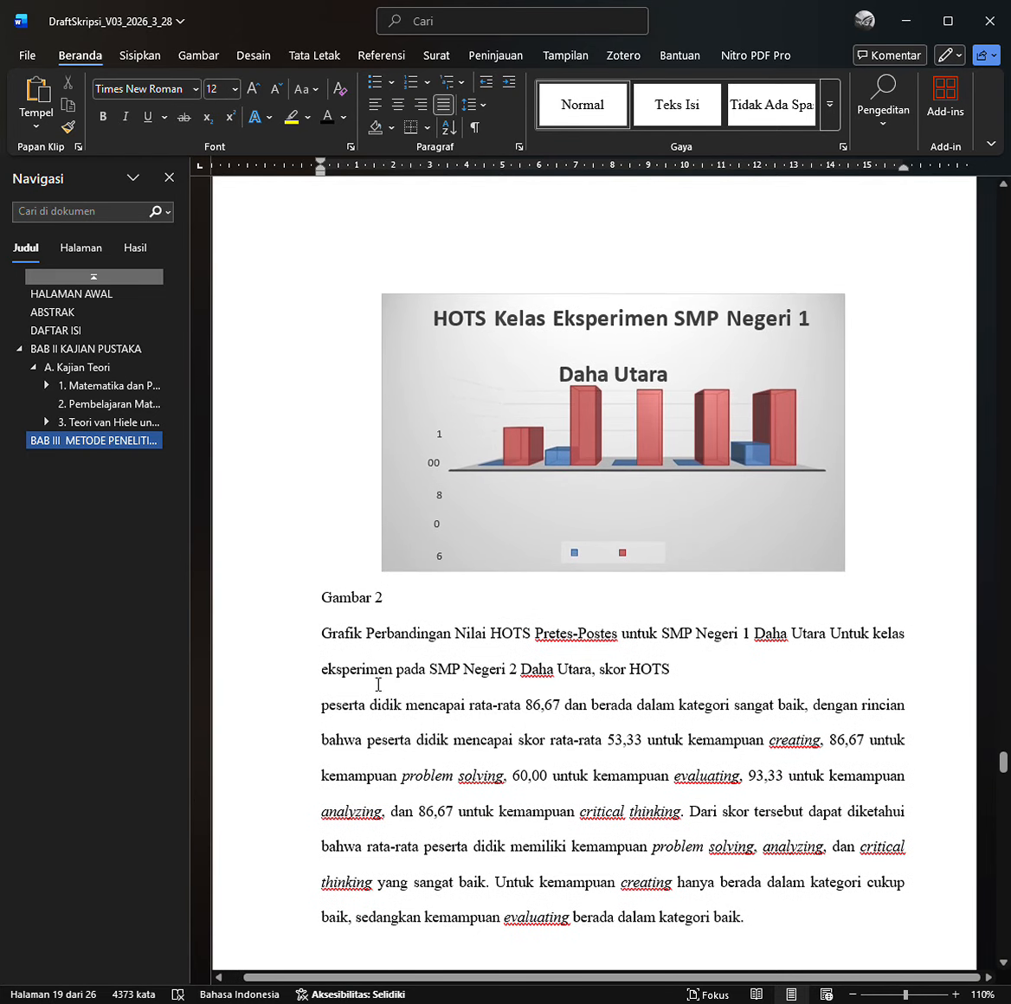
pyautogui.scroll(-2, 271, 625)
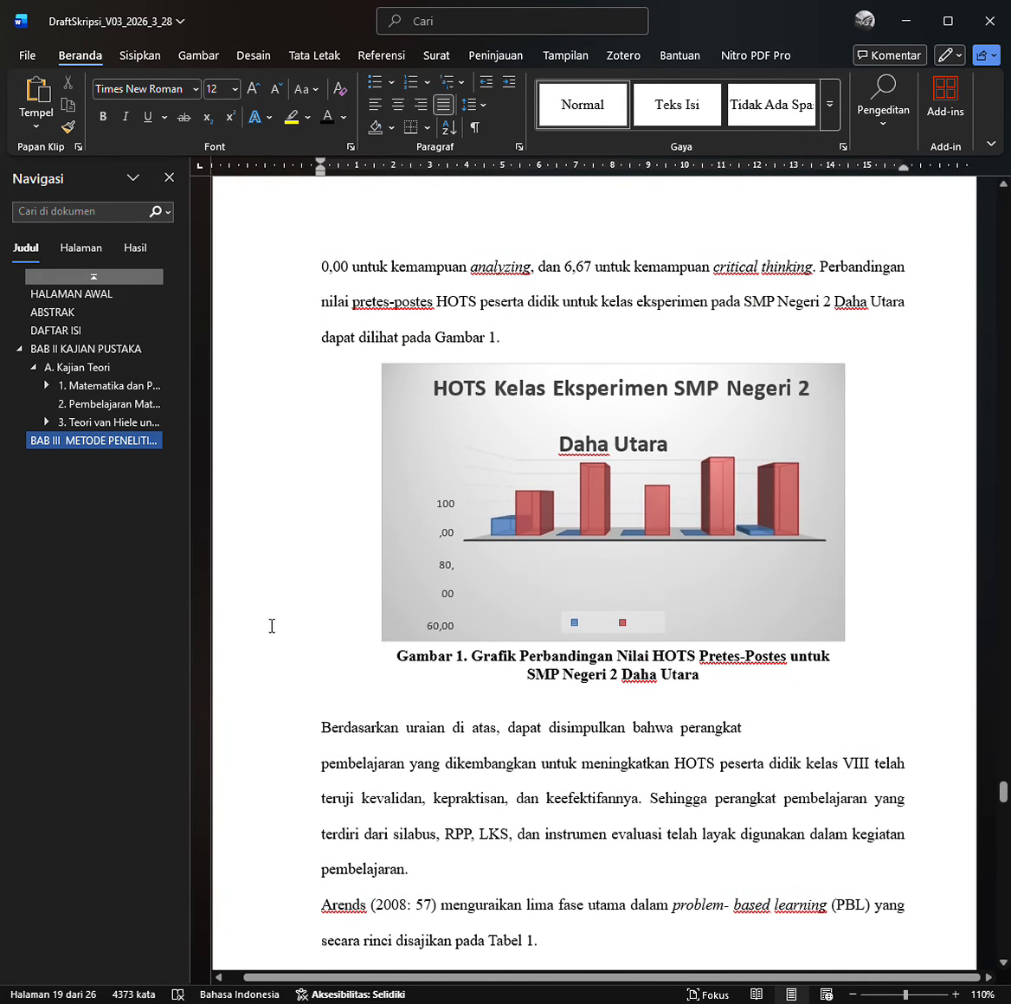
pyautogui.scroll(10, 465, 577)
pyautogui.scroll(5, 483, 578)
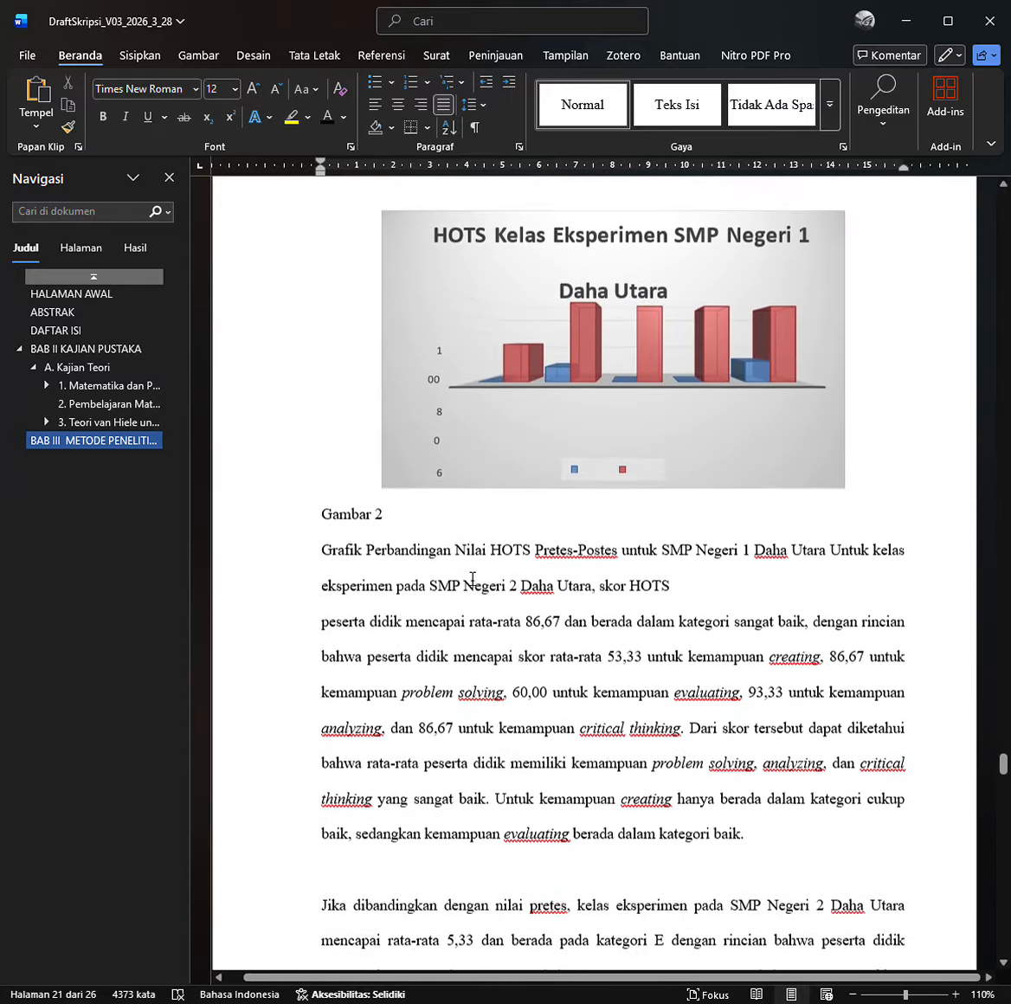
pyautogui.click(412, 575)
pyautogui.click(317, 574)
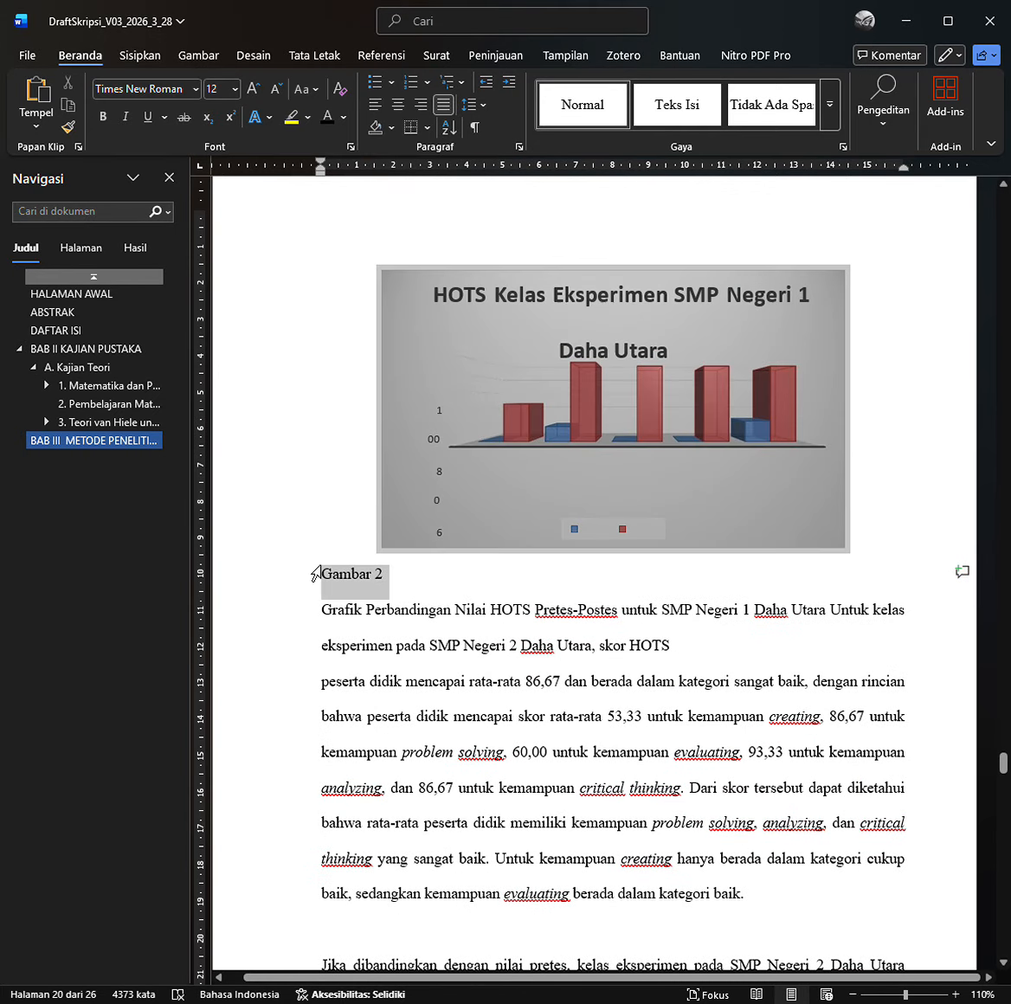
pyautogui.click(418, 593)
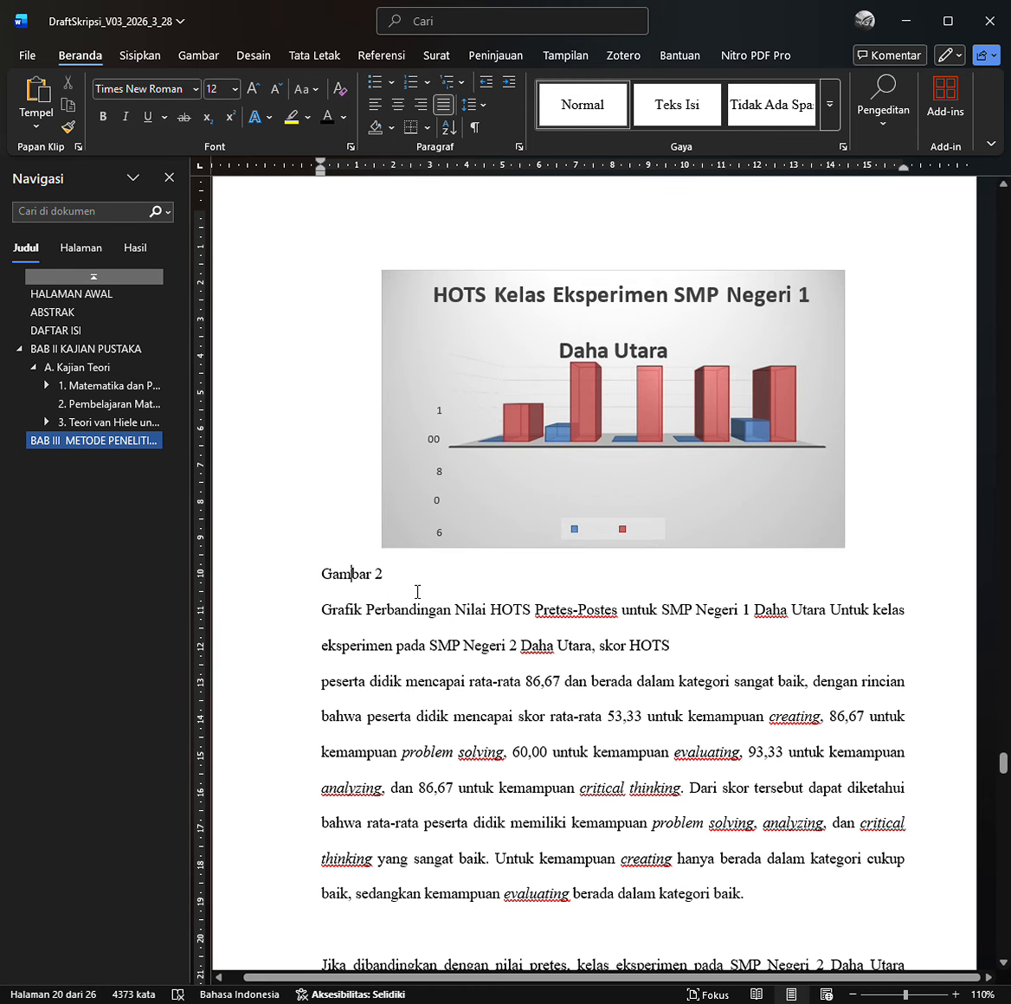
pyautogui.press('BackSpace')
pyautogui.press('BackSpace')
pyautogui.press('BackSpace')
pyautogui.press('BackSpace')
pyautogui.press('BackSpace')
pyautogui.press('BackSpace')
pyautogui.press('BackSpace')
pyautogui.press('BackSpace')
pyautogui.press('BackSpace')
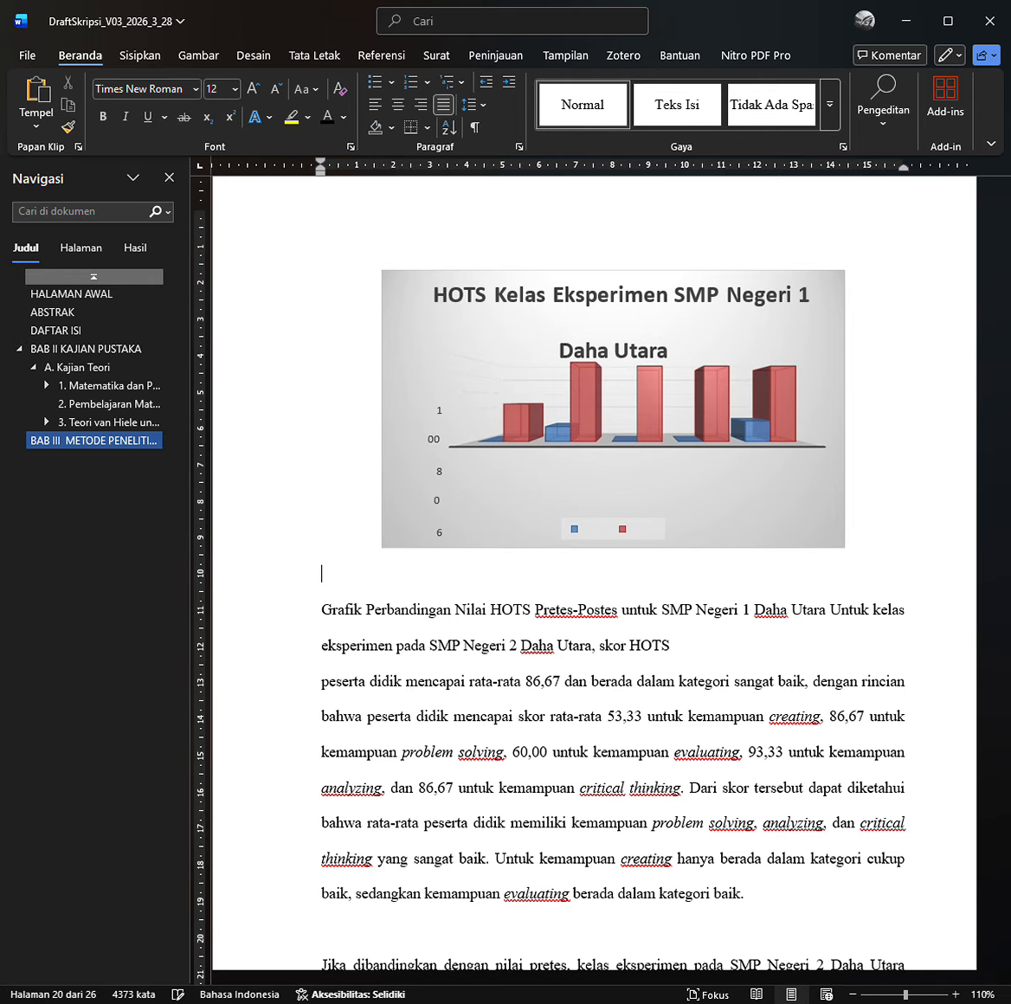
# Try closing the gap above the SMP Negeri 1 chart by removing blank lines, and reinsert them.
pyautogui.scroll(7, 594, 571)
pyautogui.scroll(-4, 595, 571)
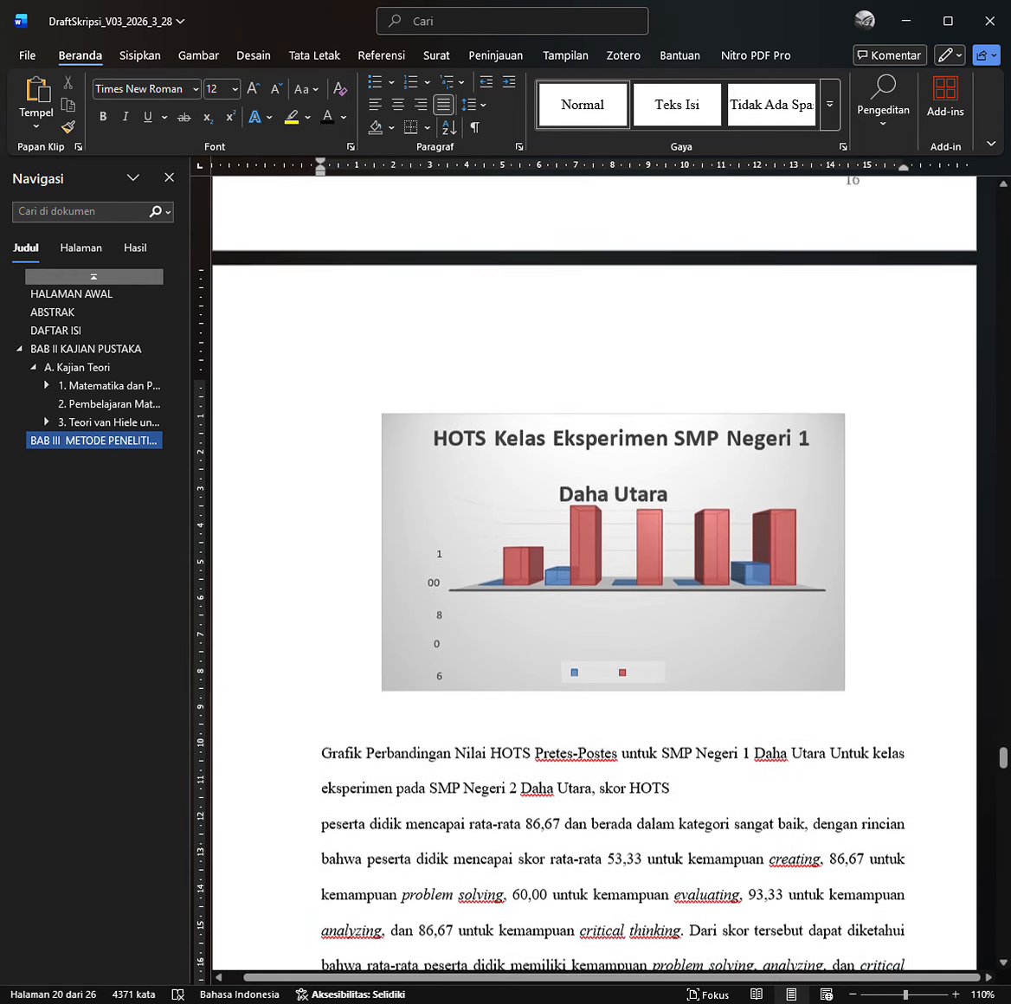
pyautogui.scroll(-1, 595, 571)
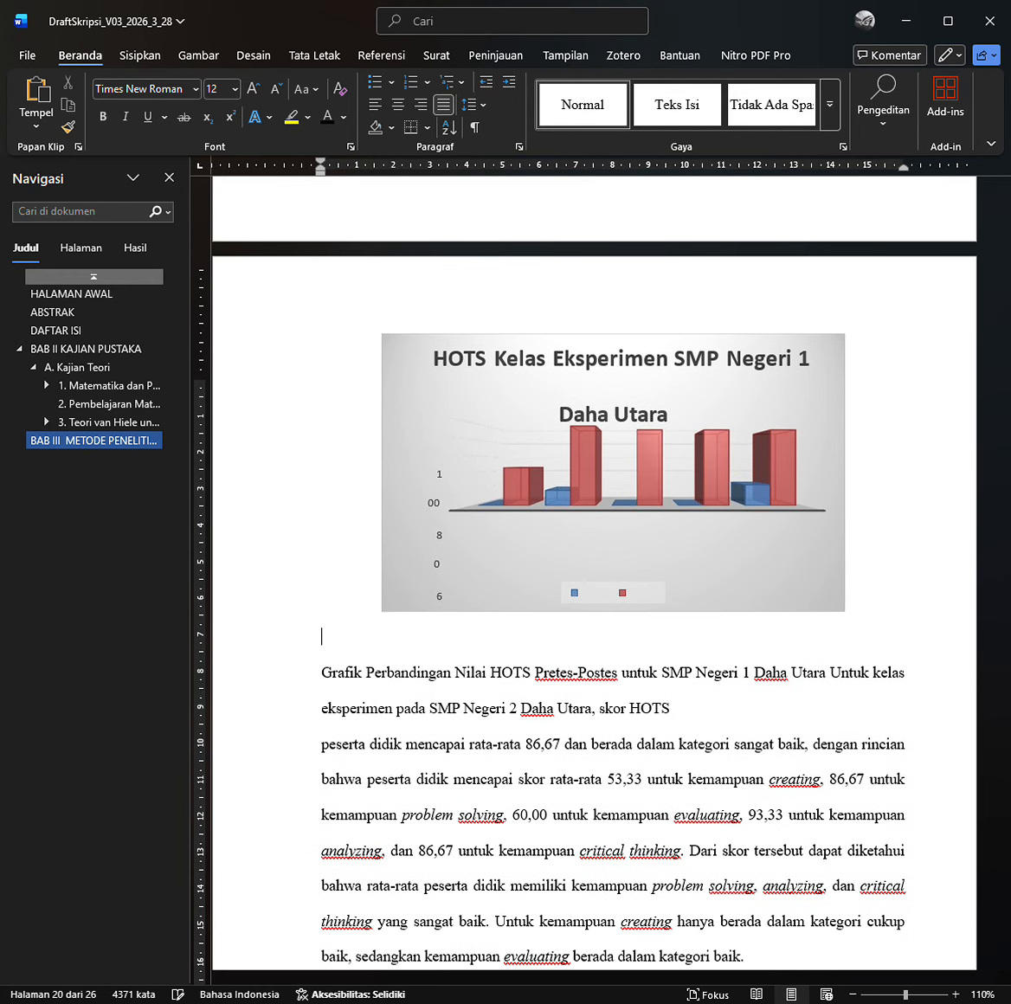
pyautogui.scroll(4, 594, 571)
pyautogui.press('BackSpace')
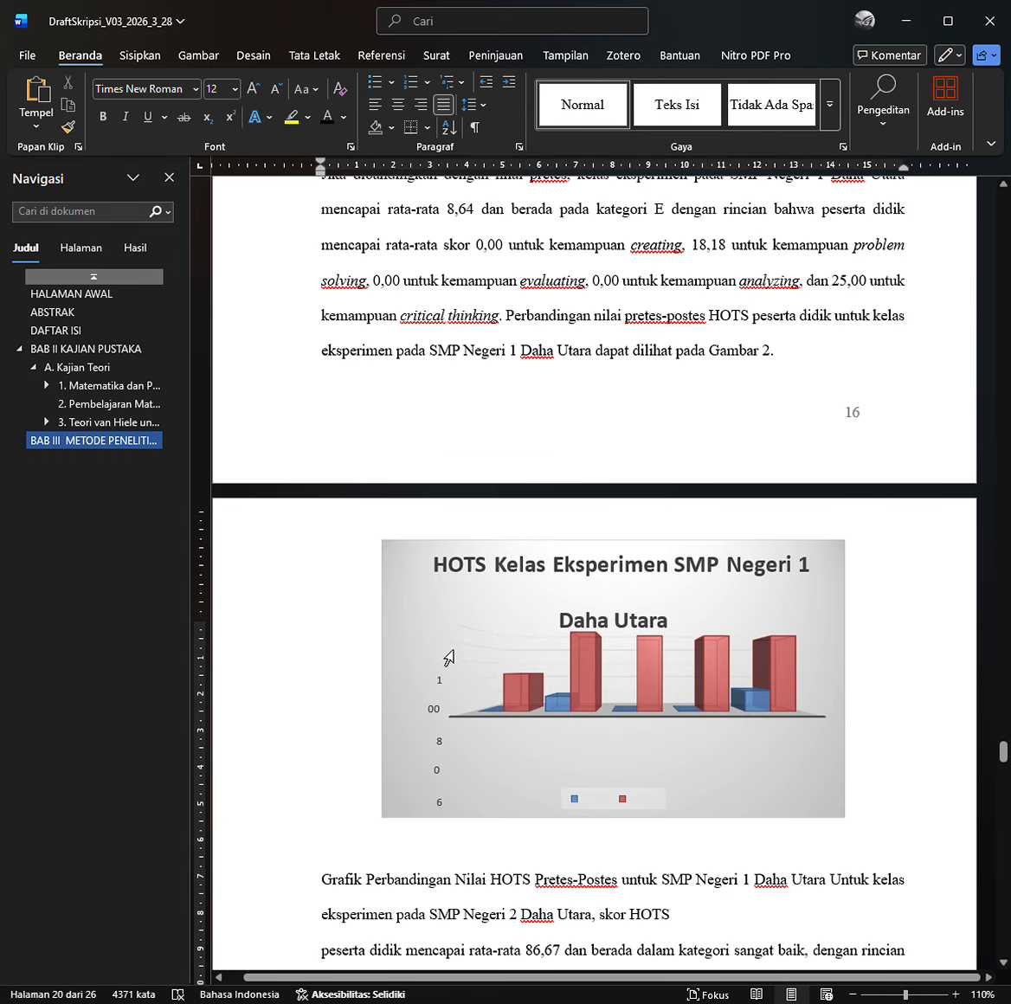
pyautogui.press('Return')
pyautogui.press('Return')
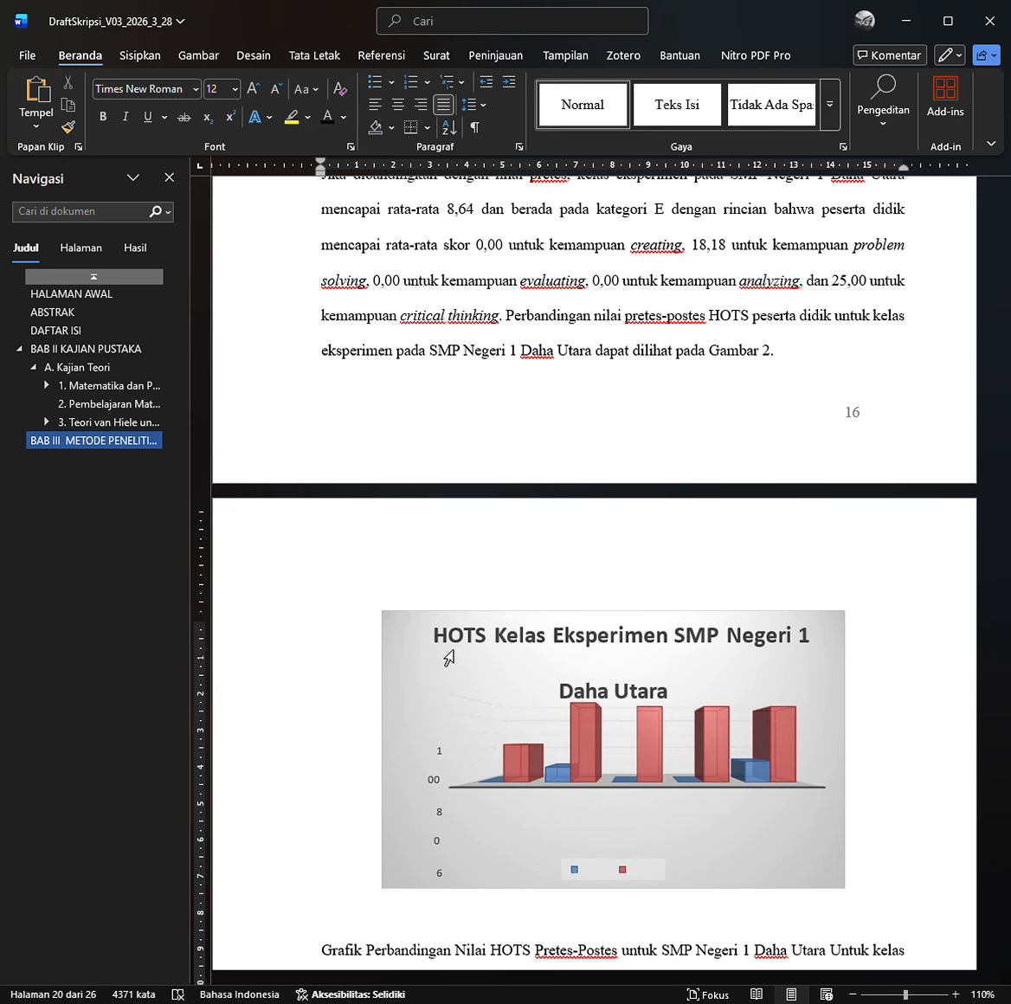
pyautogui.press('Return')
pyautogui.scroll(-3, 437, 658)
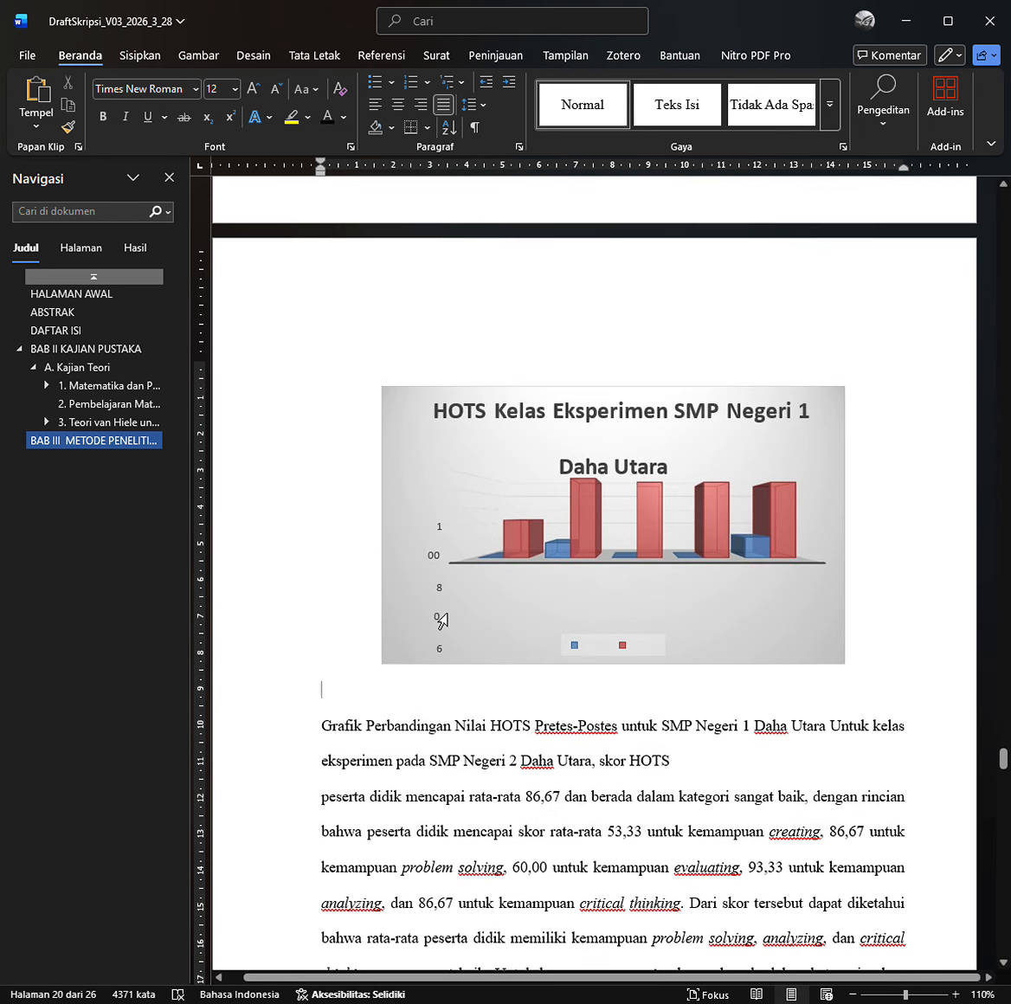
# Remove the manually written chart title "Grafik Perbandingan Nilai HOTS Pretes-Postes untuk SMP Negeri 1 Daha Utara" from before "Untuk kelas eksperimen".
pyautogui.click(439, 619)
pyautogui.click(404, 729)
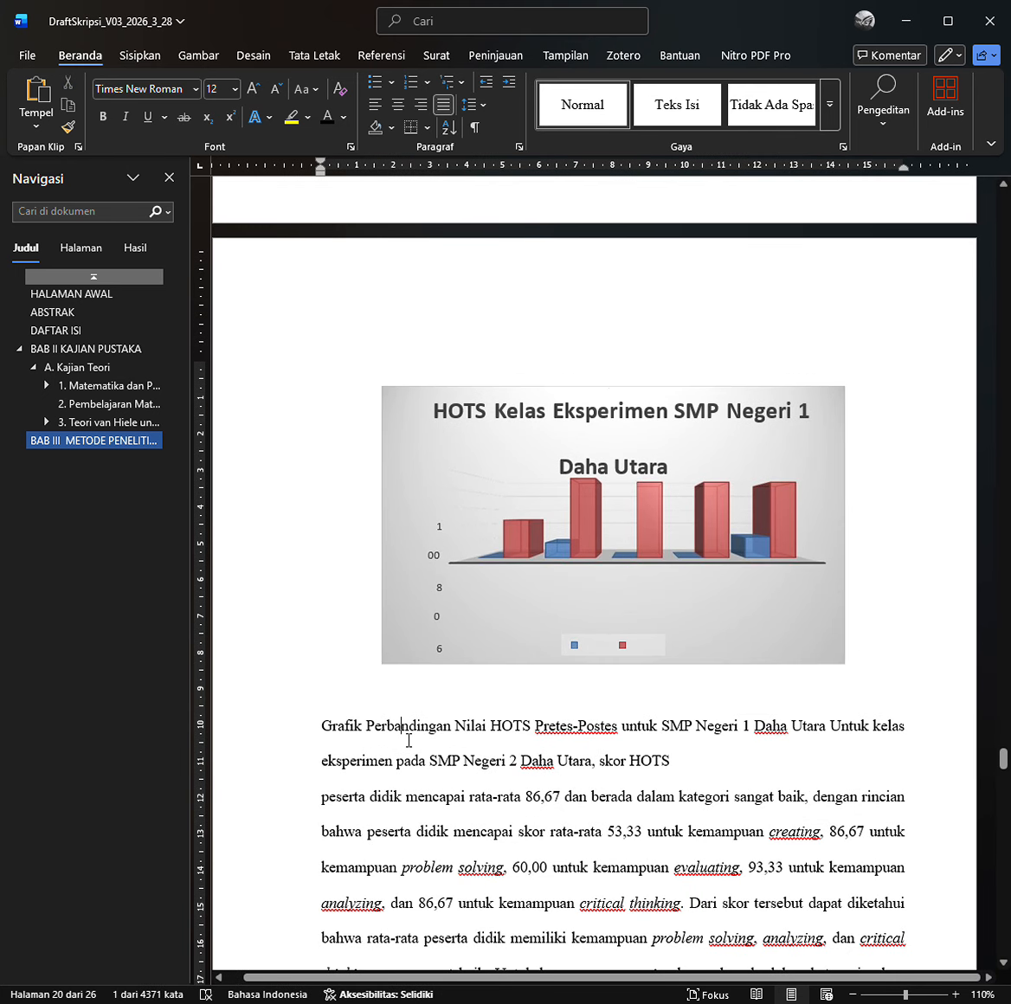
pyautogui.moveTo(346, 729); pyautogui.dragTo(839, 738)
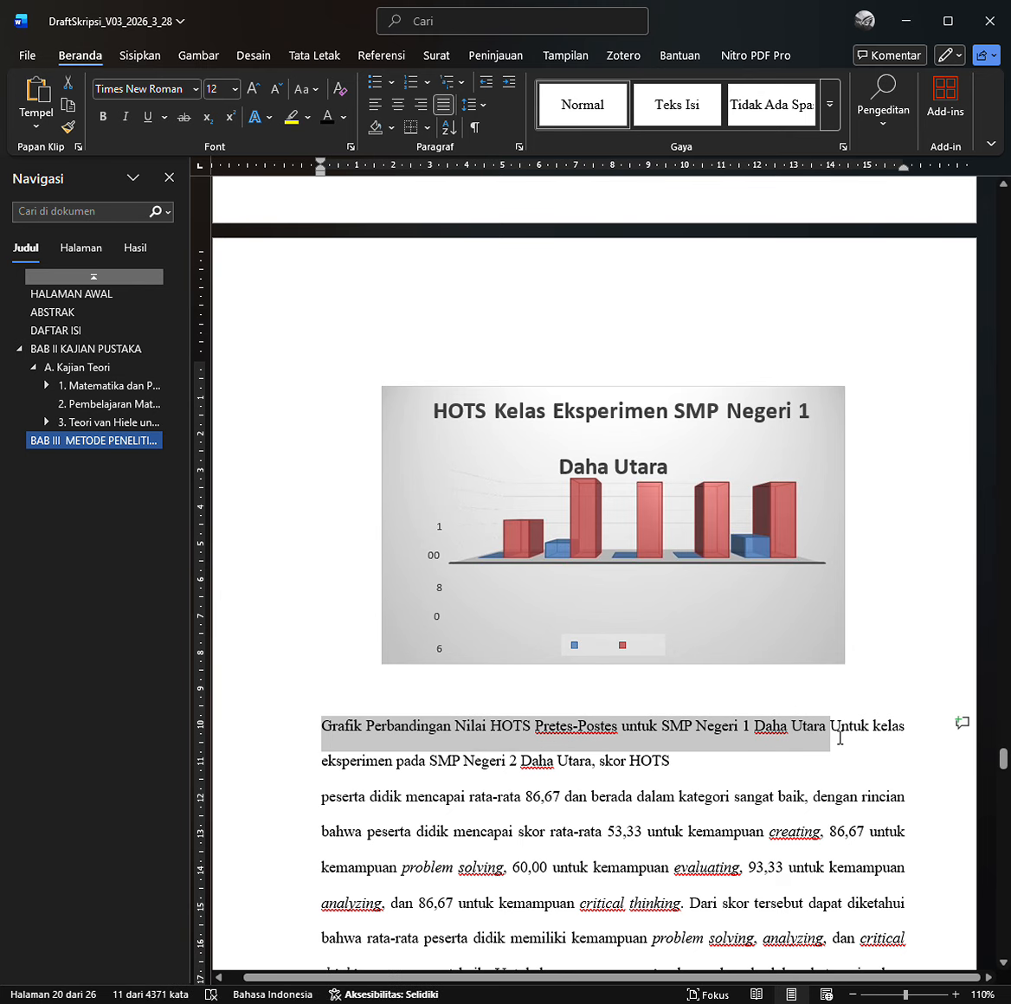
pyautogui.press('BackSpace')
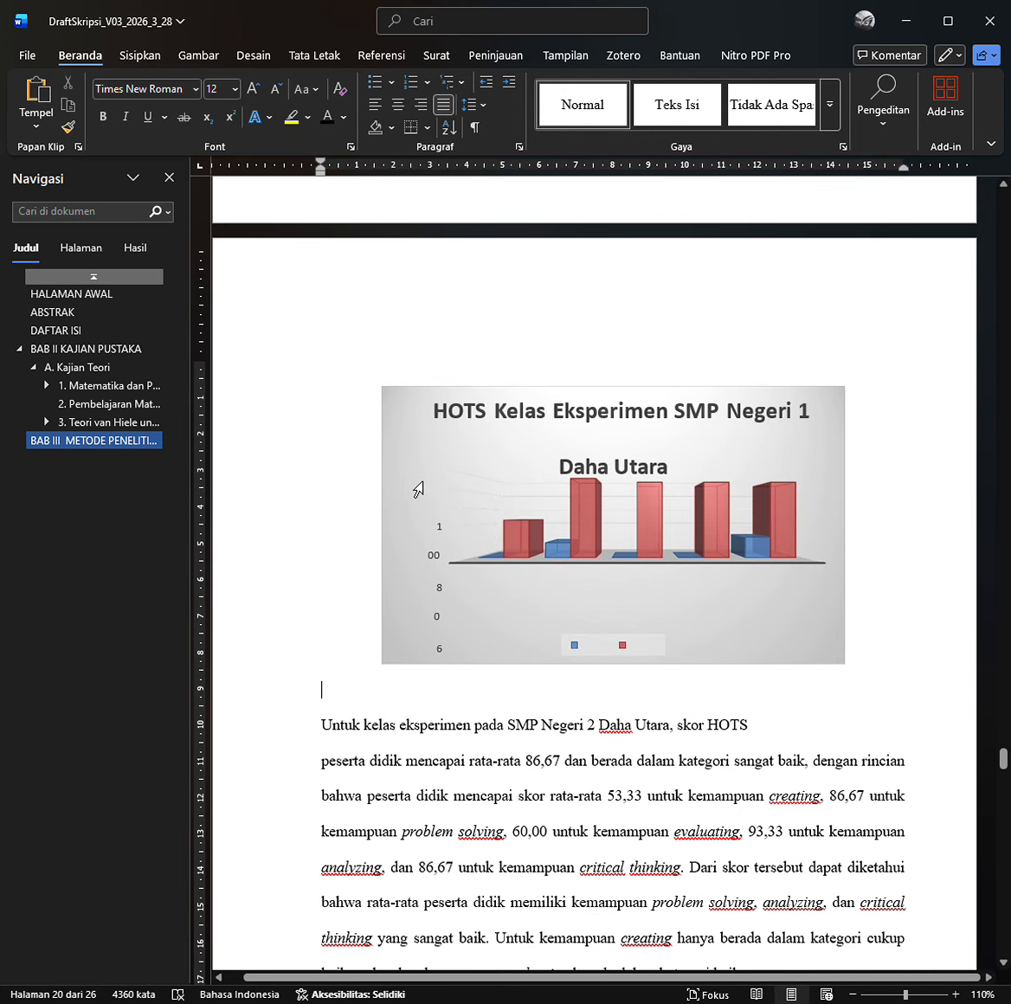
# Insert the caption "Gambar 1. Grafik Perbandingan Nilai HOTS Pretes-Postes untuk SMP Negeri 1 Daha Utara" below the SMP Negeri 1 chart.
pyautogui.click(433, 461)
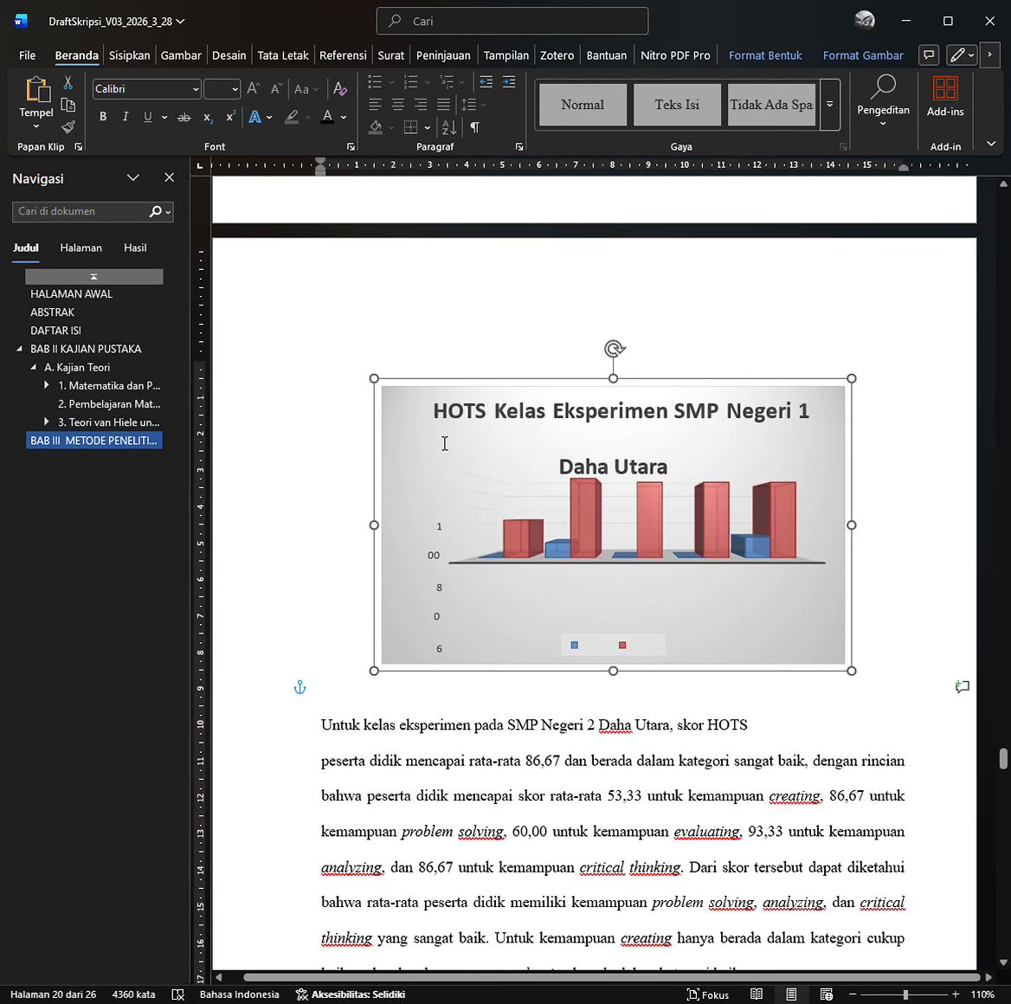
pyautogui.click(345, 57)
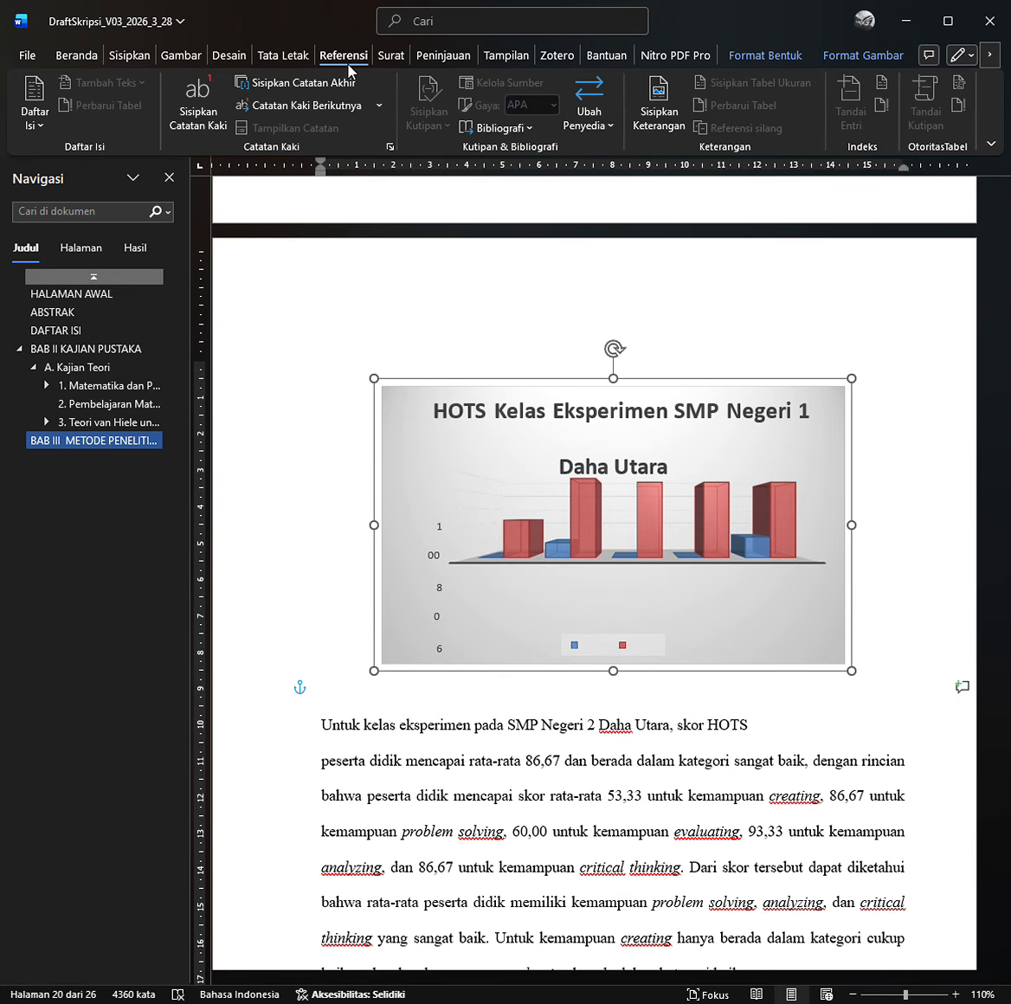
pyautogui.click(651, 122)
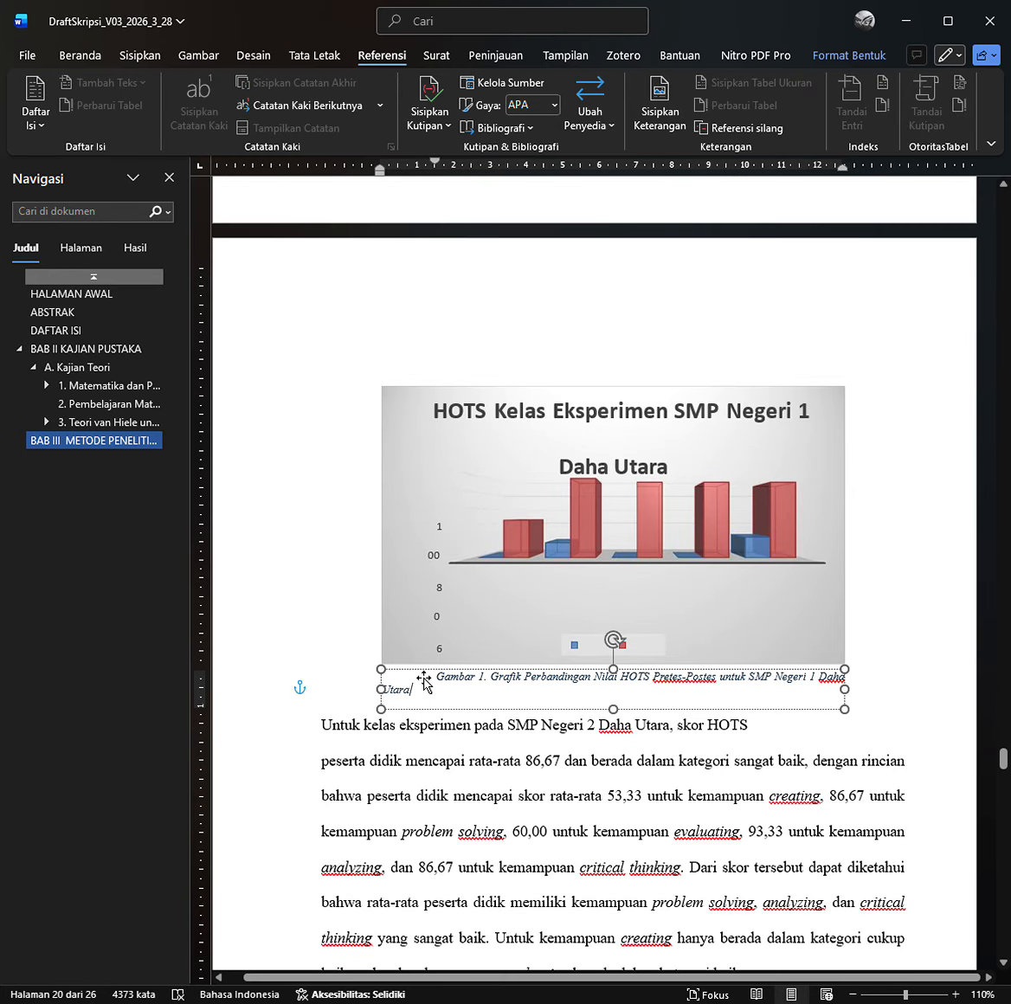
# Remove the first-line indent from the Gambar 1 caption and make its text bold.
pyautogui.moveTo(433, 163); pyautogui.dragTo(385, 171)
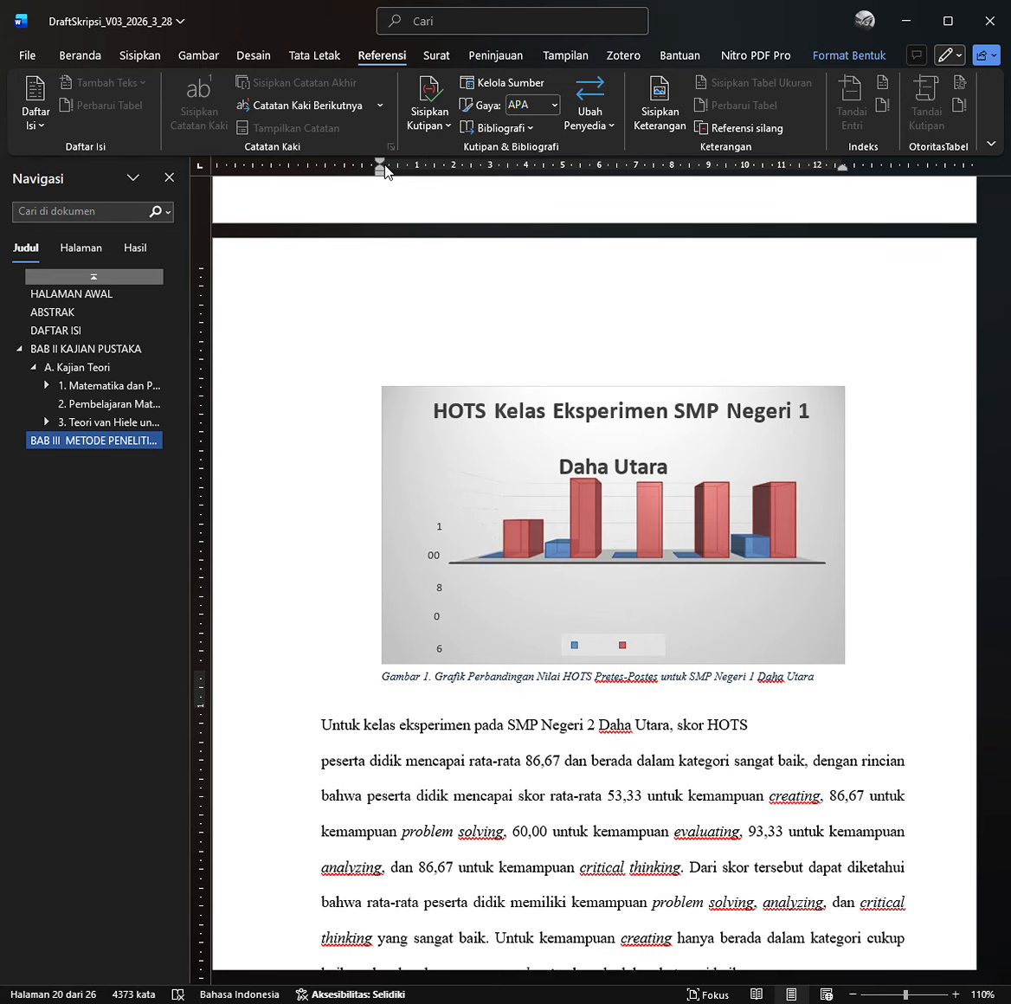
pyautogui.click(422, 678)
pyautogui.click(87, 56)
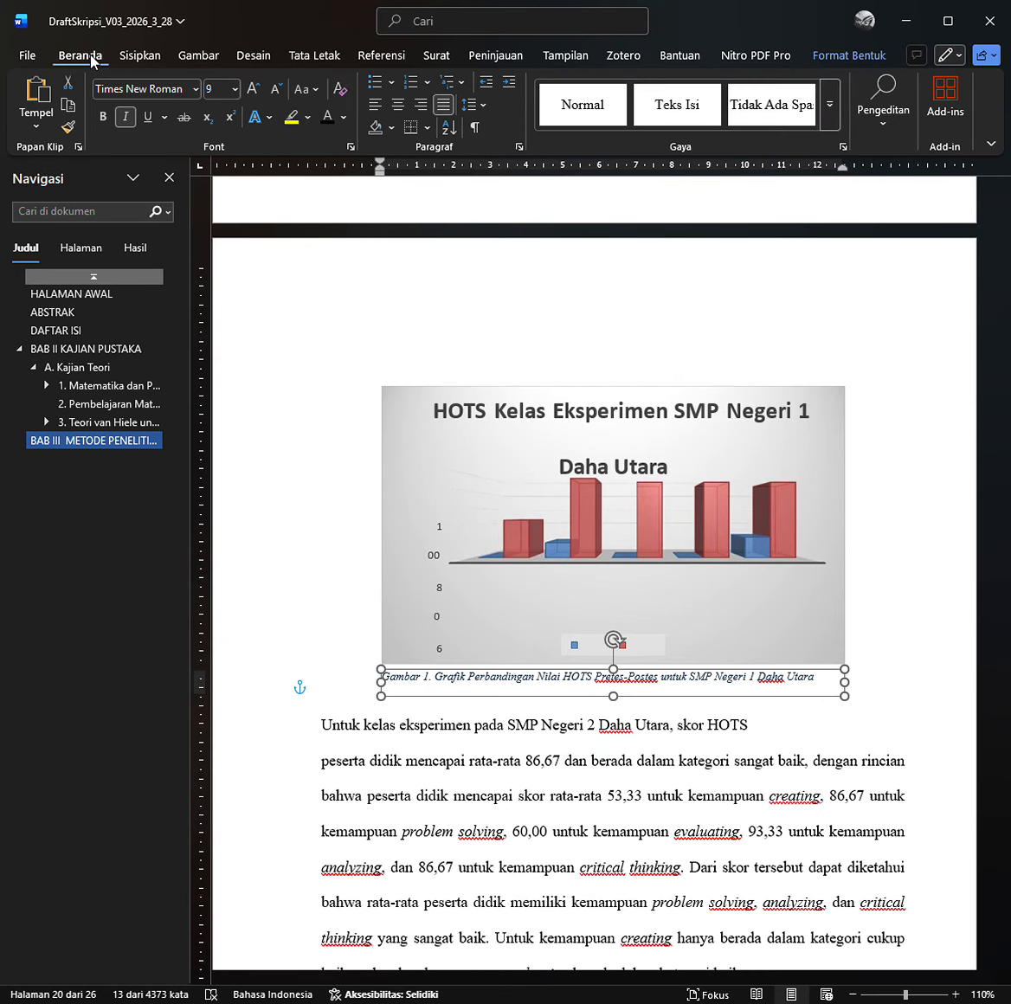
pyautogui.click(104, 116)
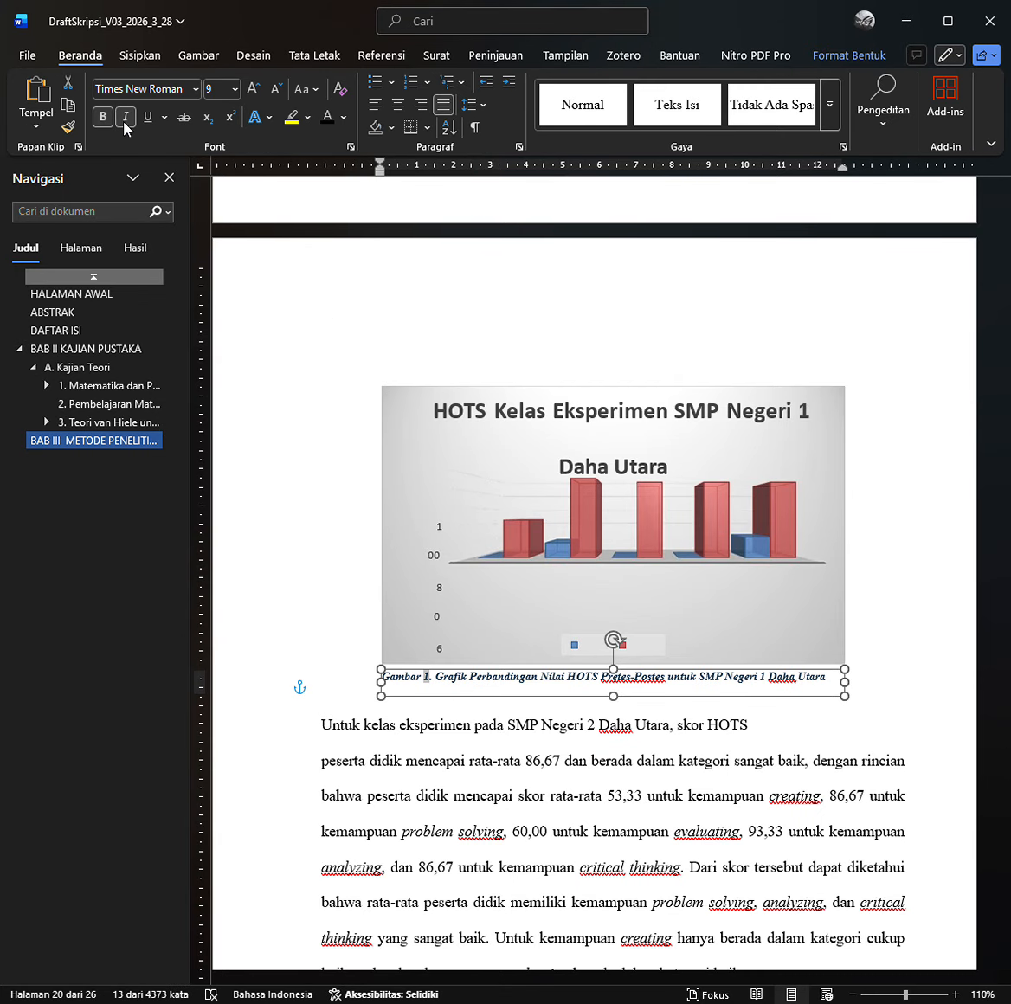
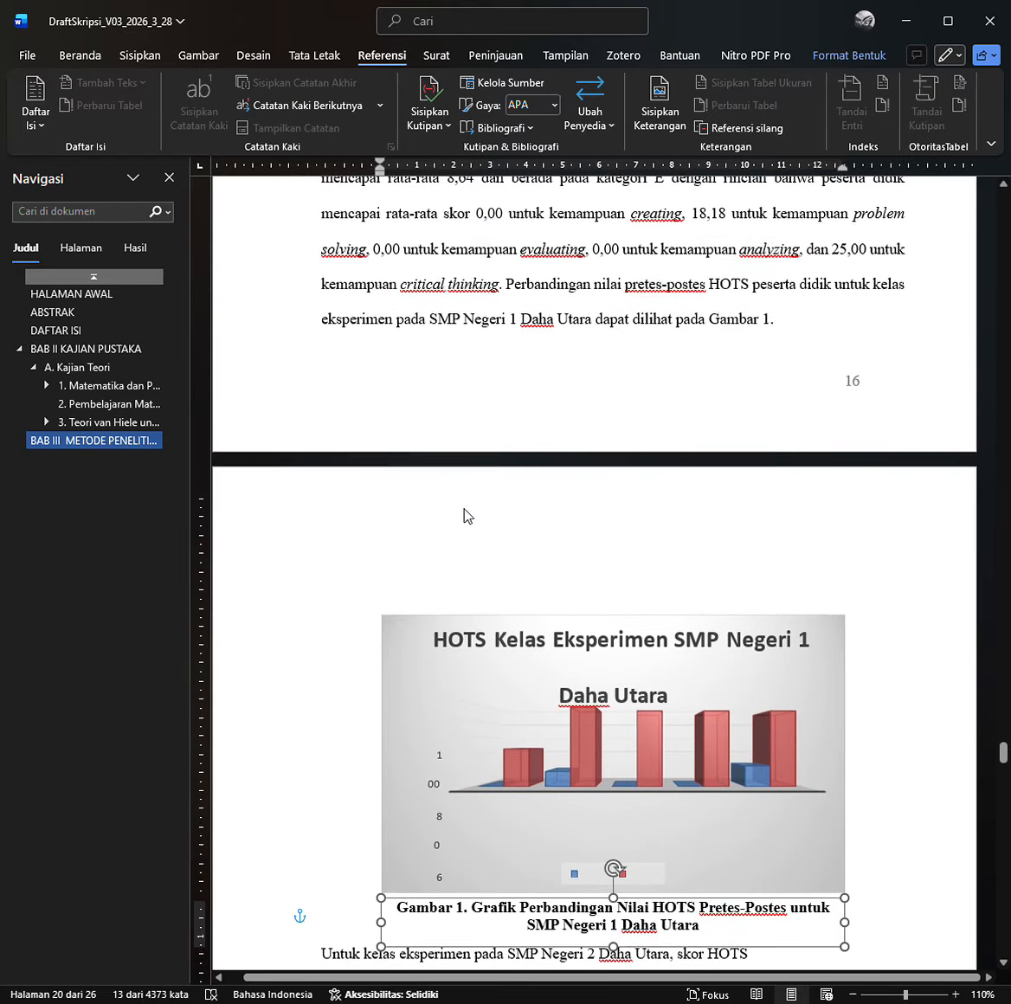
# Cut the title text out of the Gambar 1 caption and delete the remaining caption box.
pyautogui.click(490, 377)
pyautogui.scroll(-6, 499, 464)
pyautogui.scroll(-1, 498, 464)
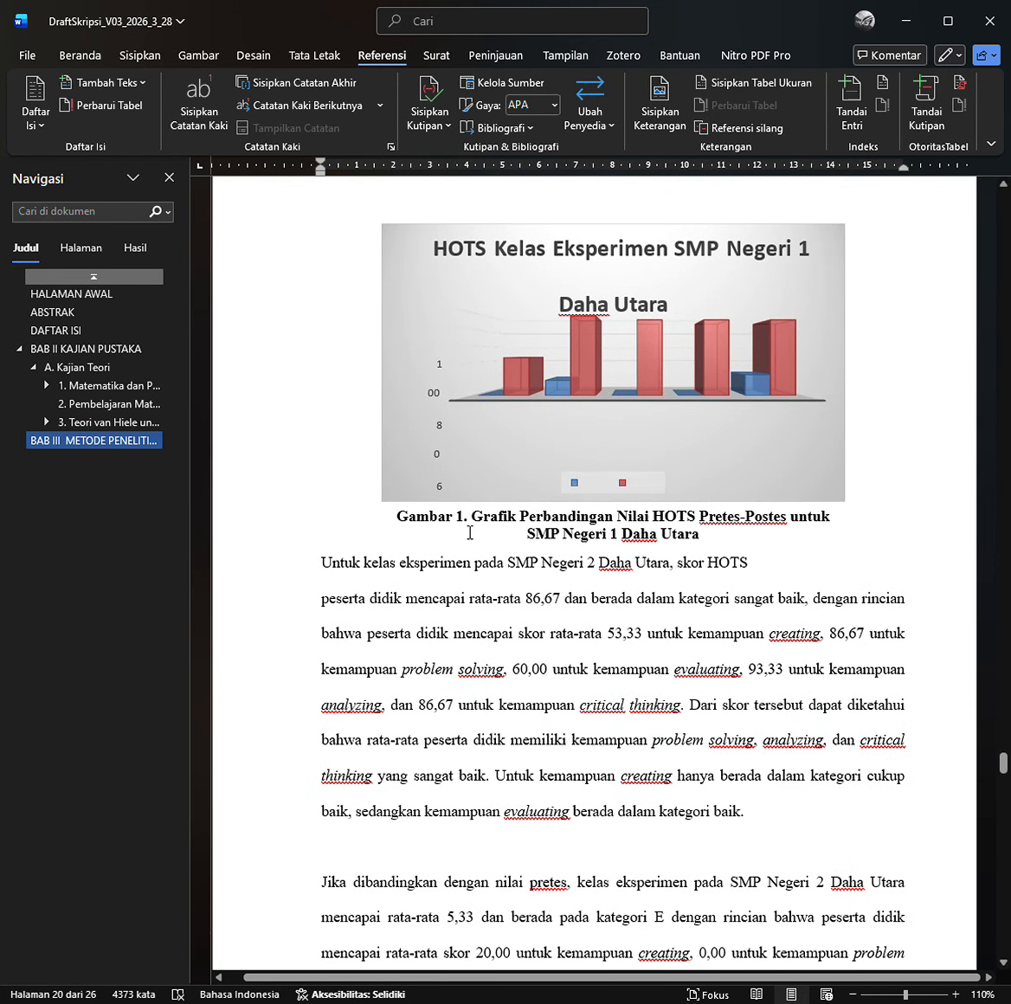
pyautogui.click(470, 524)
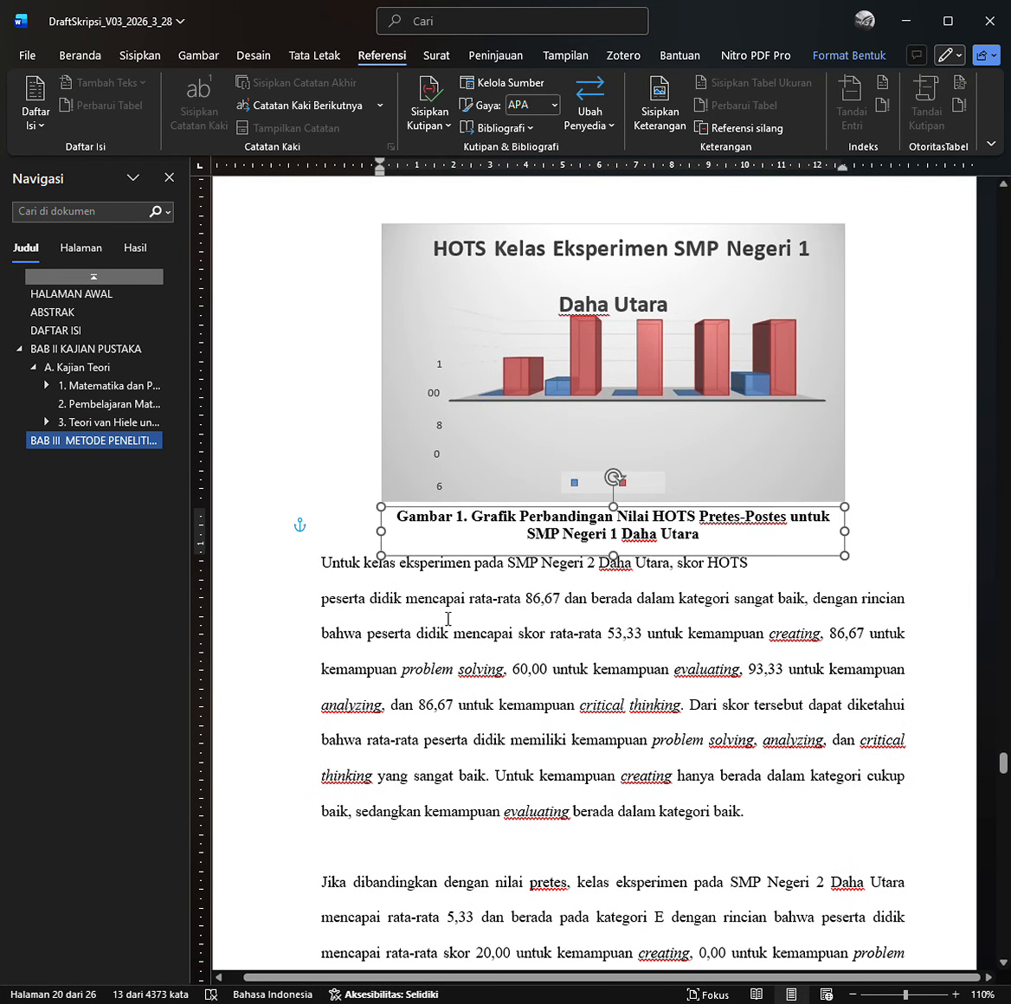
pyautogui.click(446, 616)
pyautogui.click(457, 517)
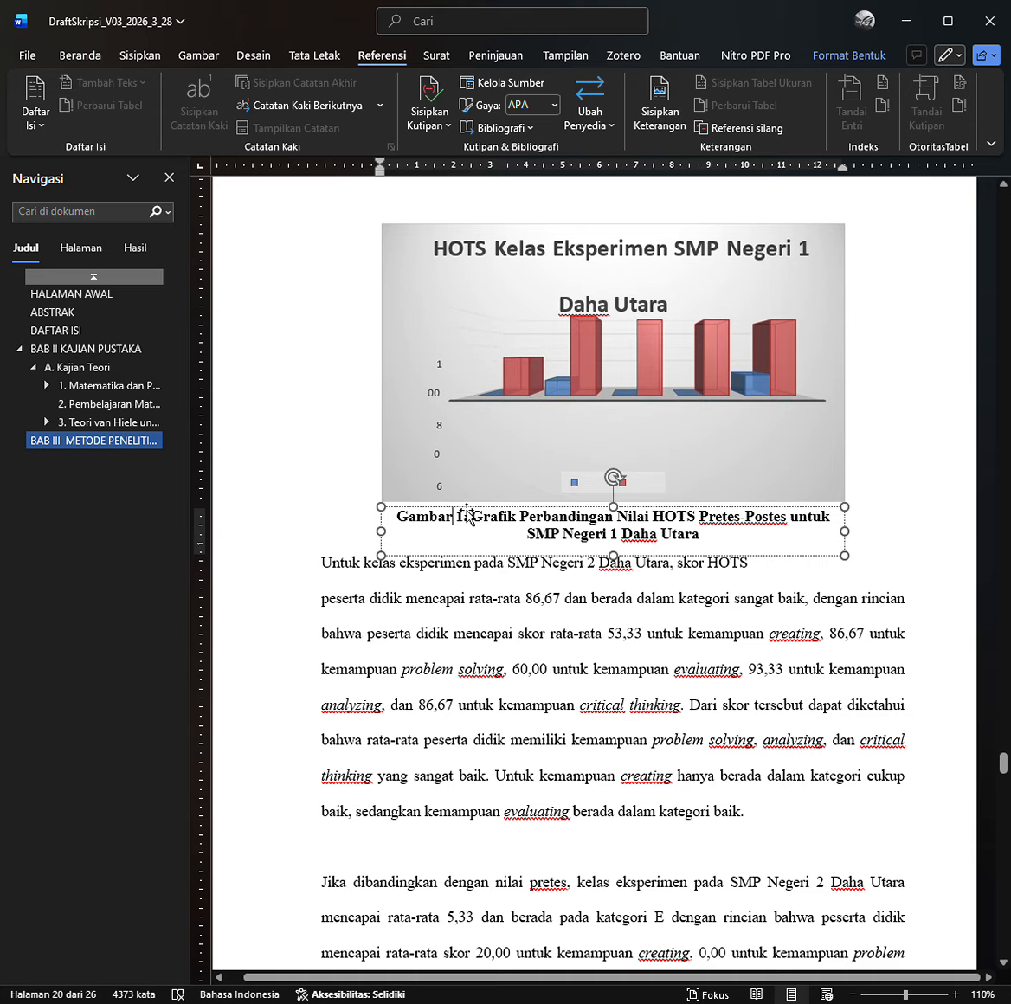
pyautogui.press('Escape')
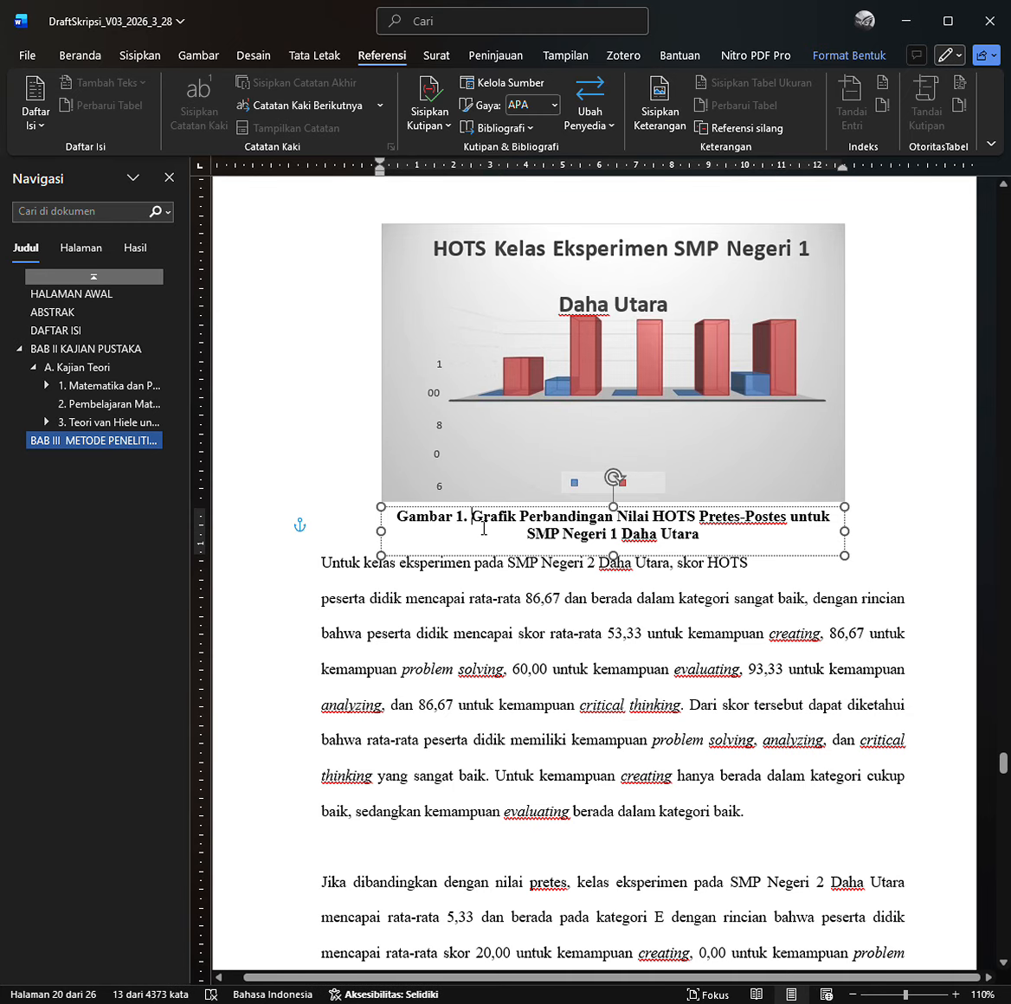
pyautogui.moveTo(480, 524); pyautogui.dragTo(684, 539)
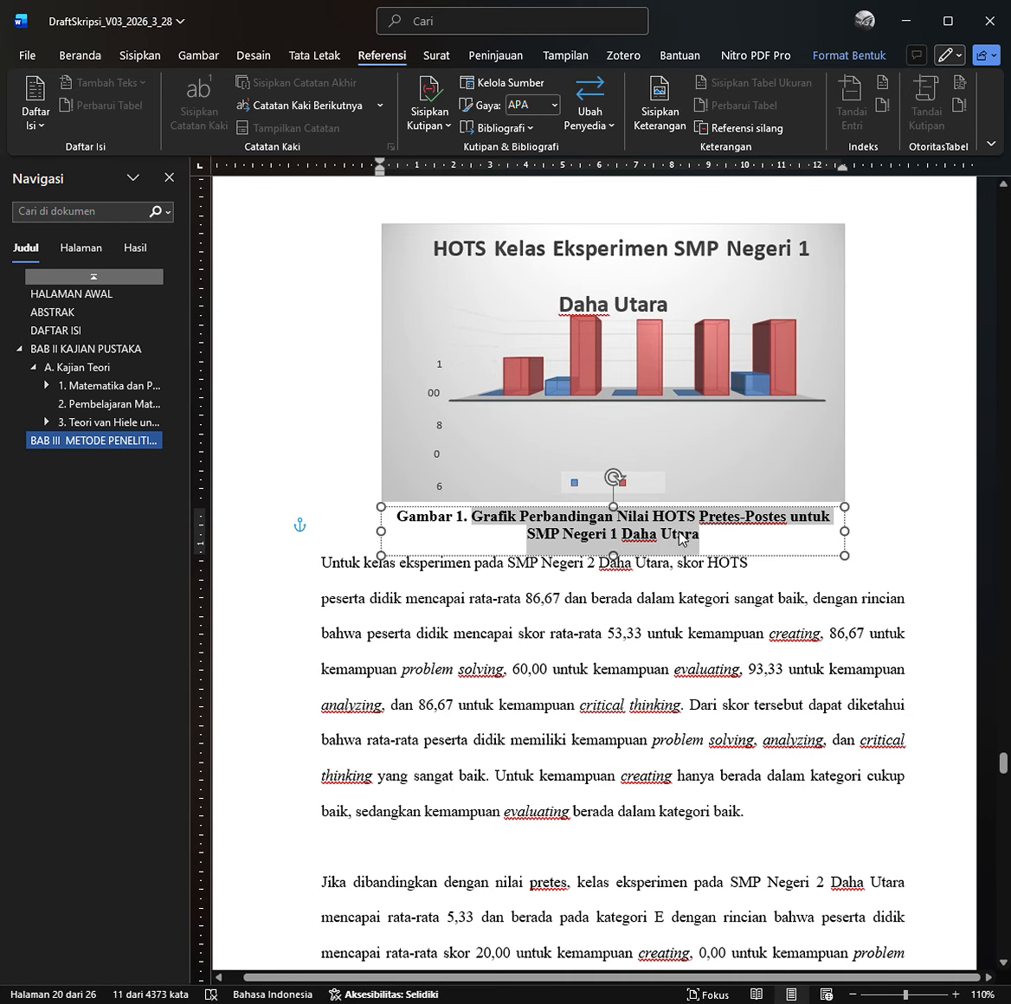
pyautogui.hotkey('ctrl', 'x')
pyautogui.press('Escape')
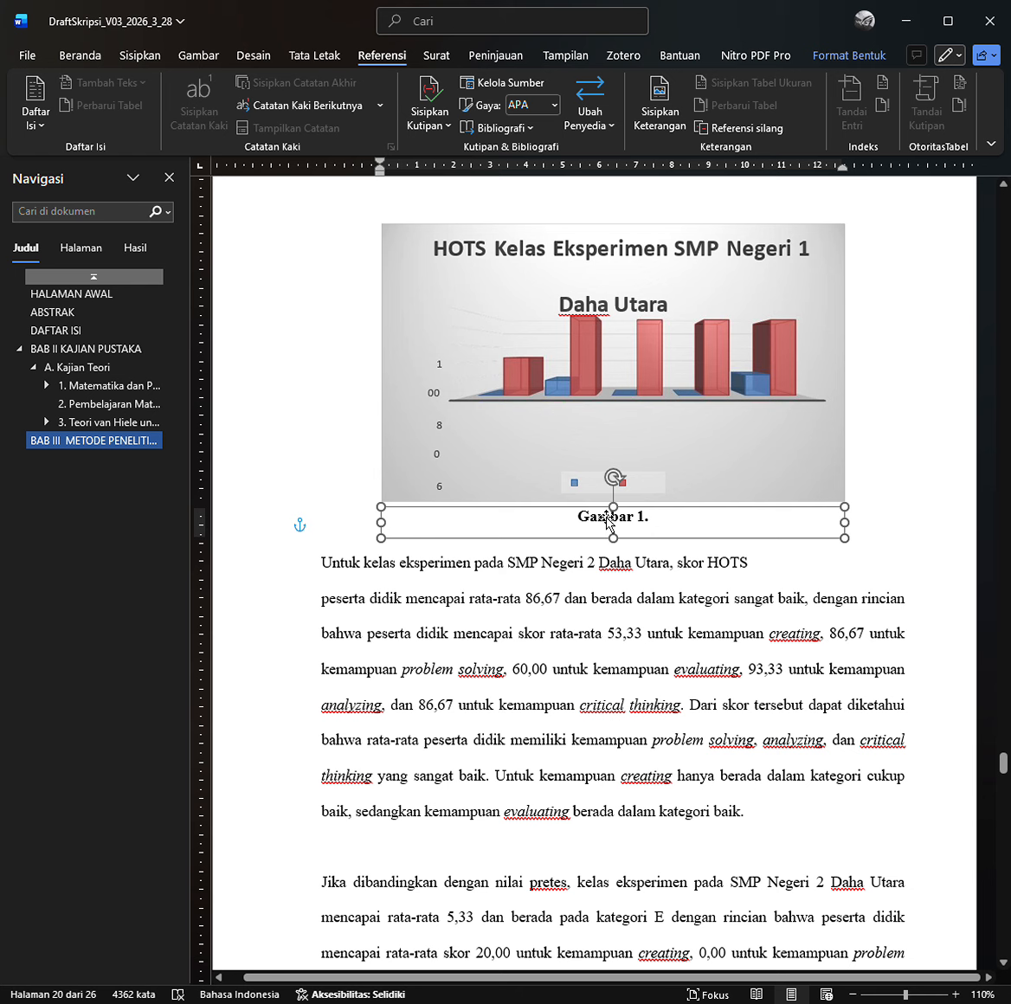
pyautogui.press('Delete')
pyautogui.click(405, 385)
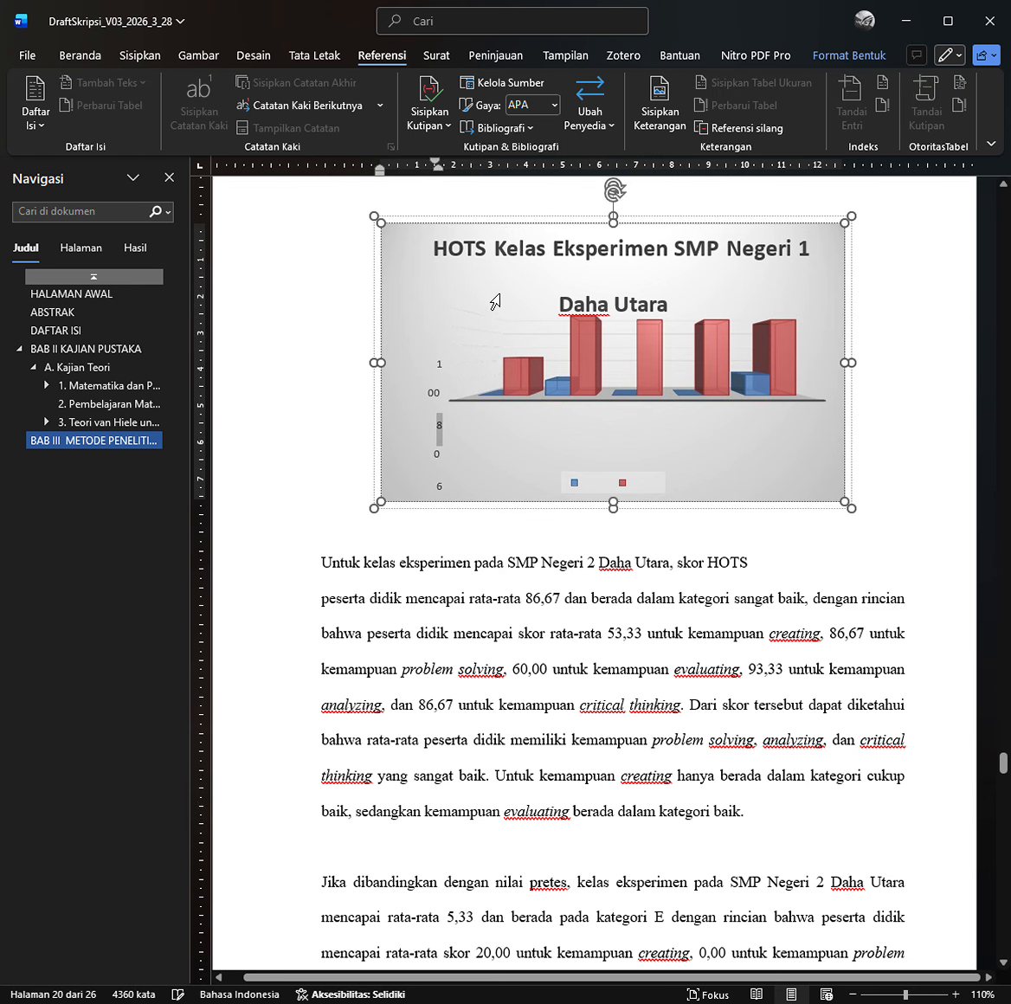
pyautogui.click(463, 232)
pyautogui.scroll(4, 463, 230)
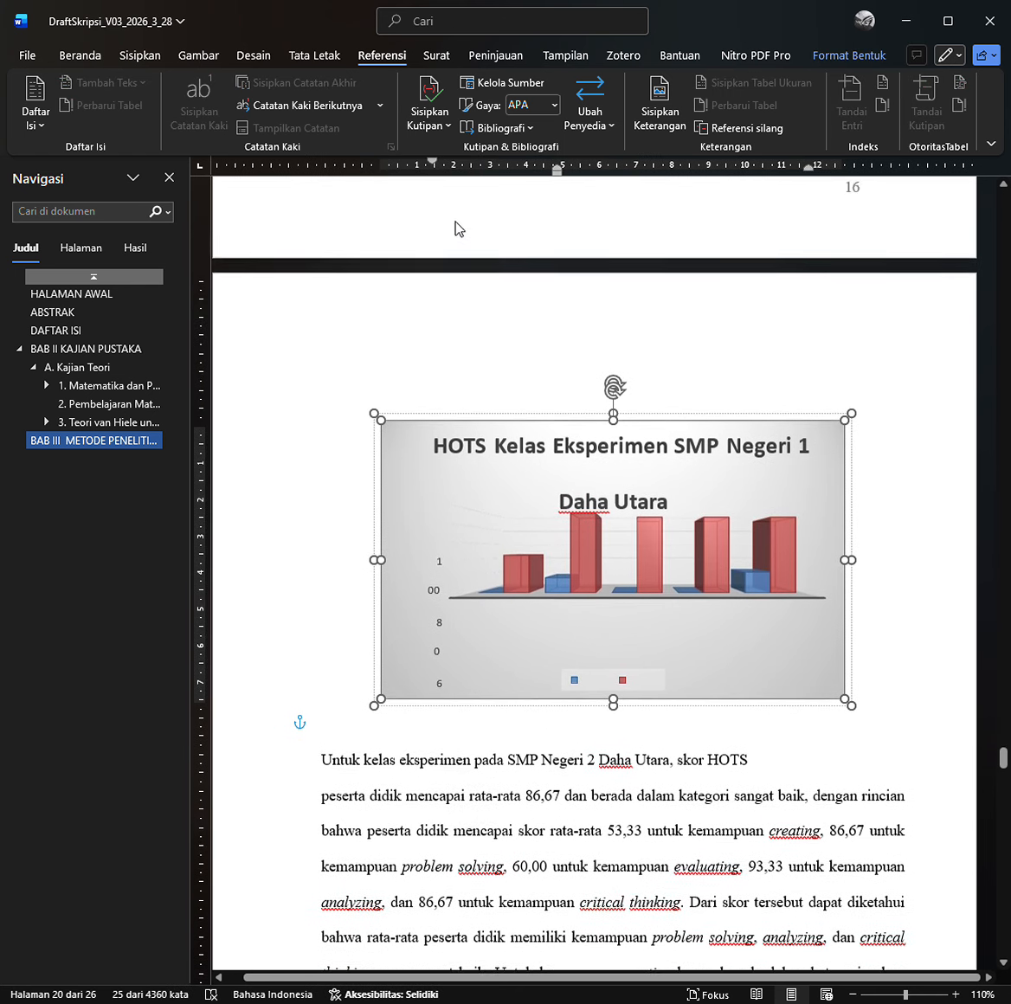
pyautogui.click(492, 433)
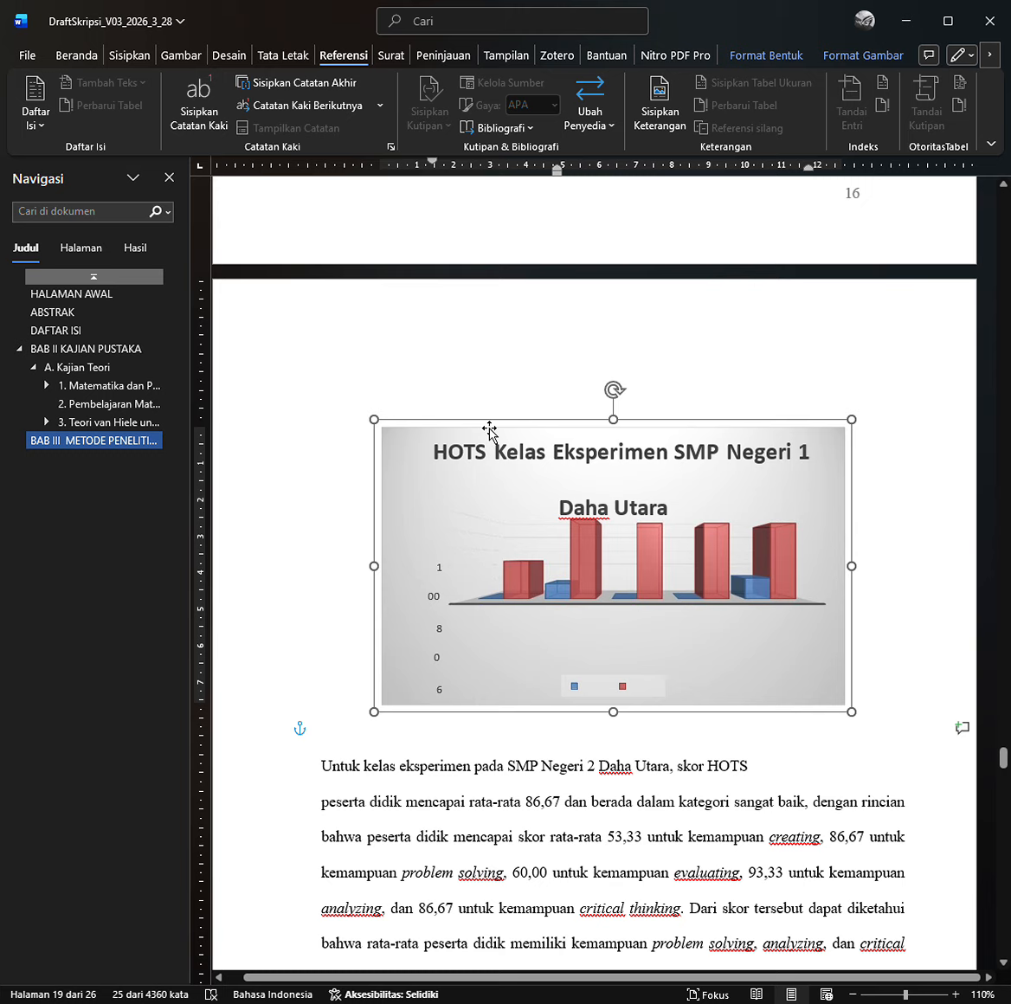
pyautogui.scroll(3, 524, 493)
pyautogui.scroll(-2, 524, 493)
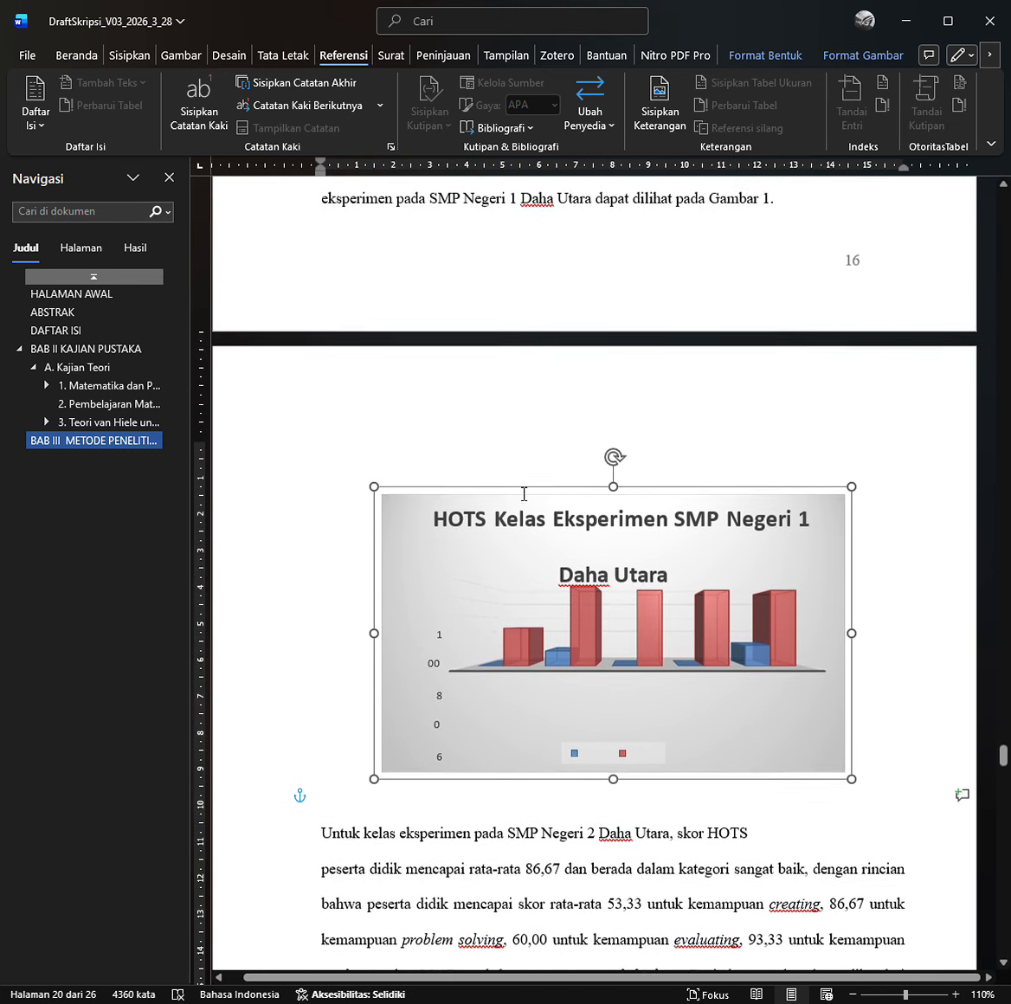
pyautogui.scroll(-1, 524, 493)
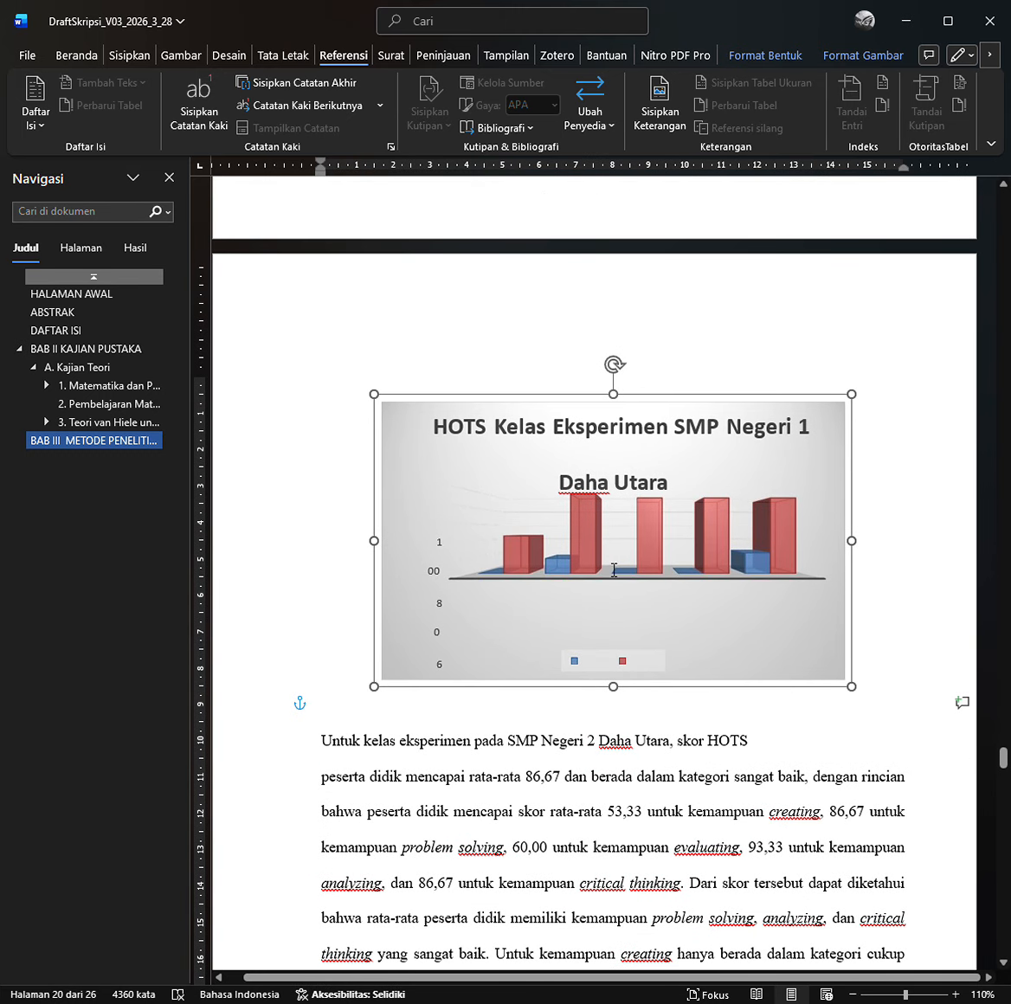
pyautogui.click(651, 119)
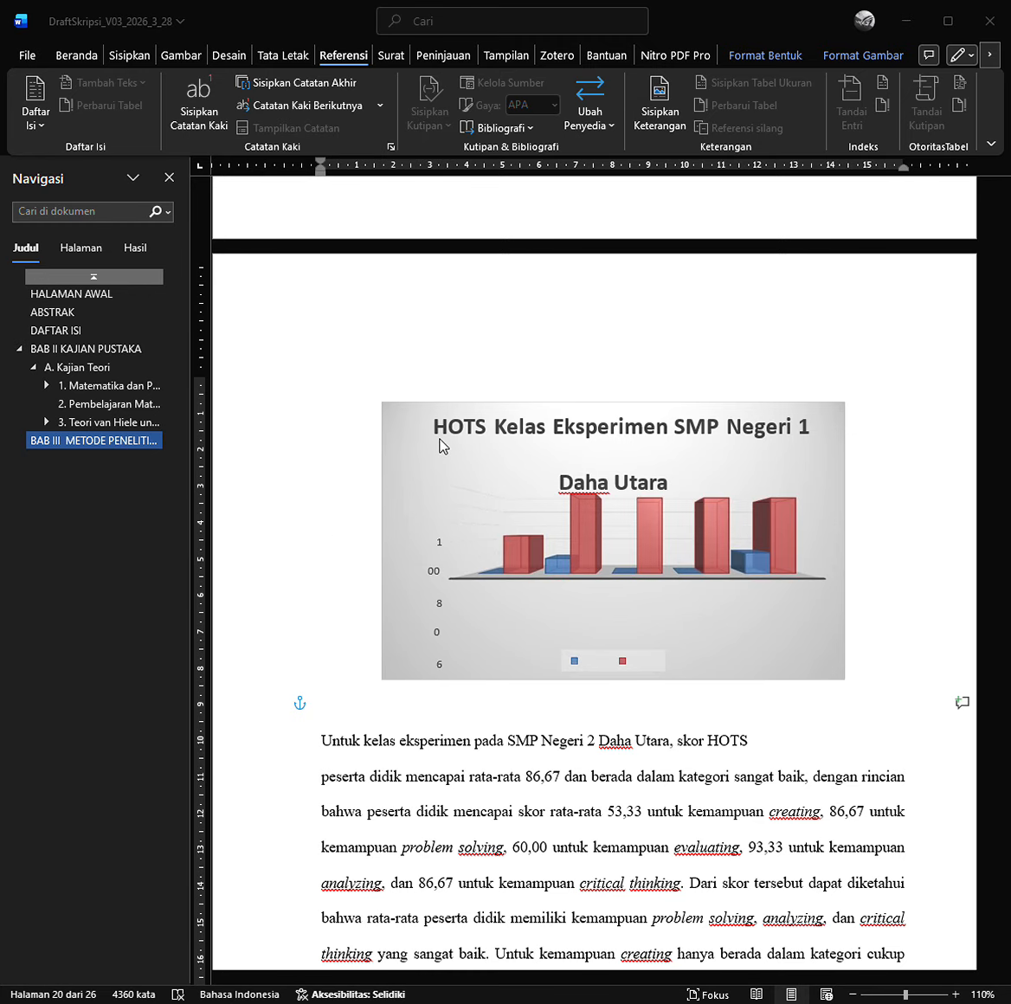
pyautogui.click(522, 577)
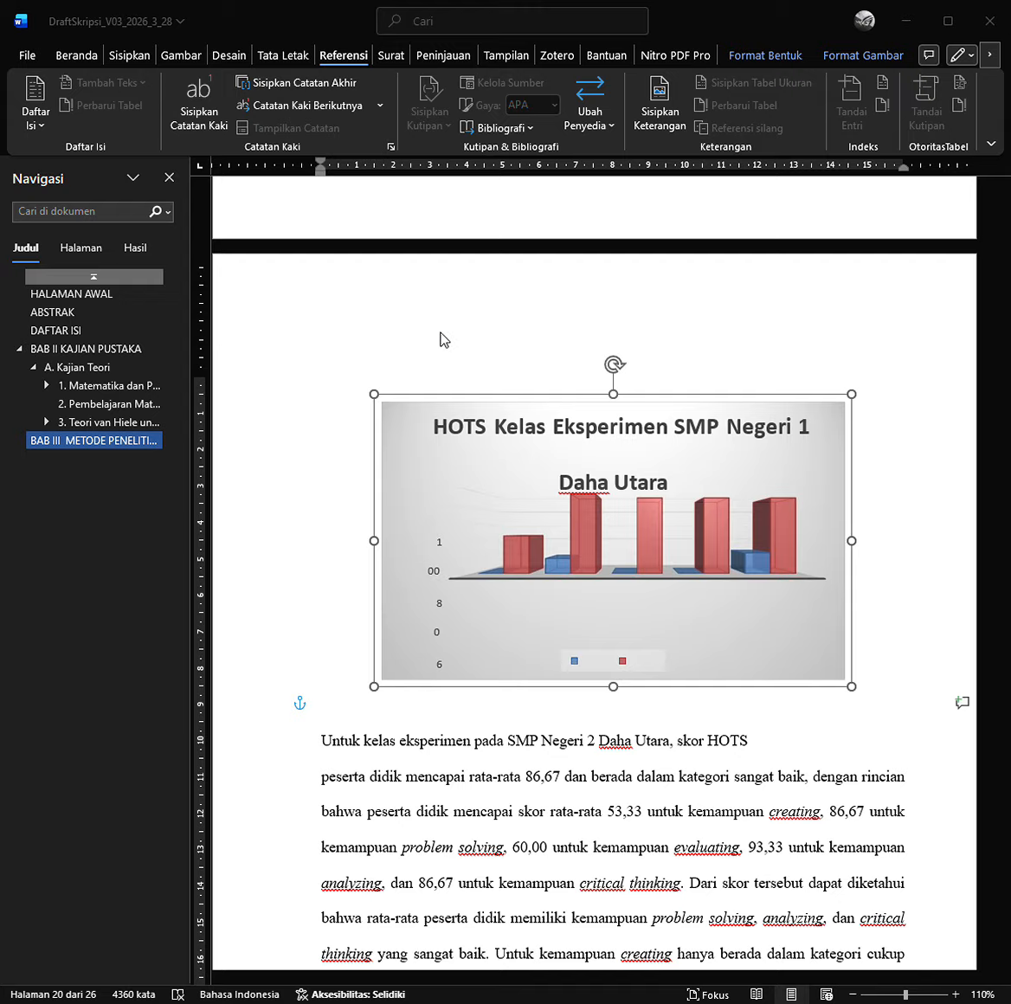
pyautogui.click(462, 386)
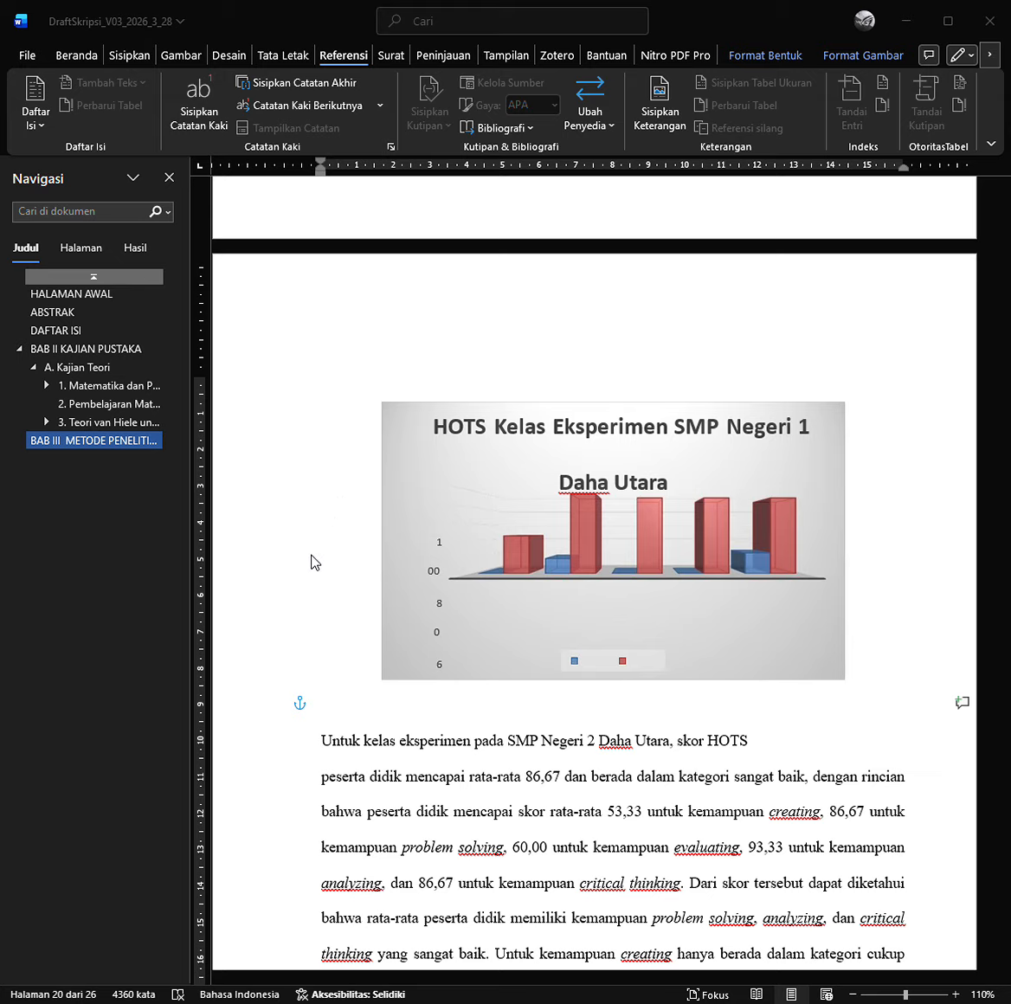
pyautogui.click(302, 609)
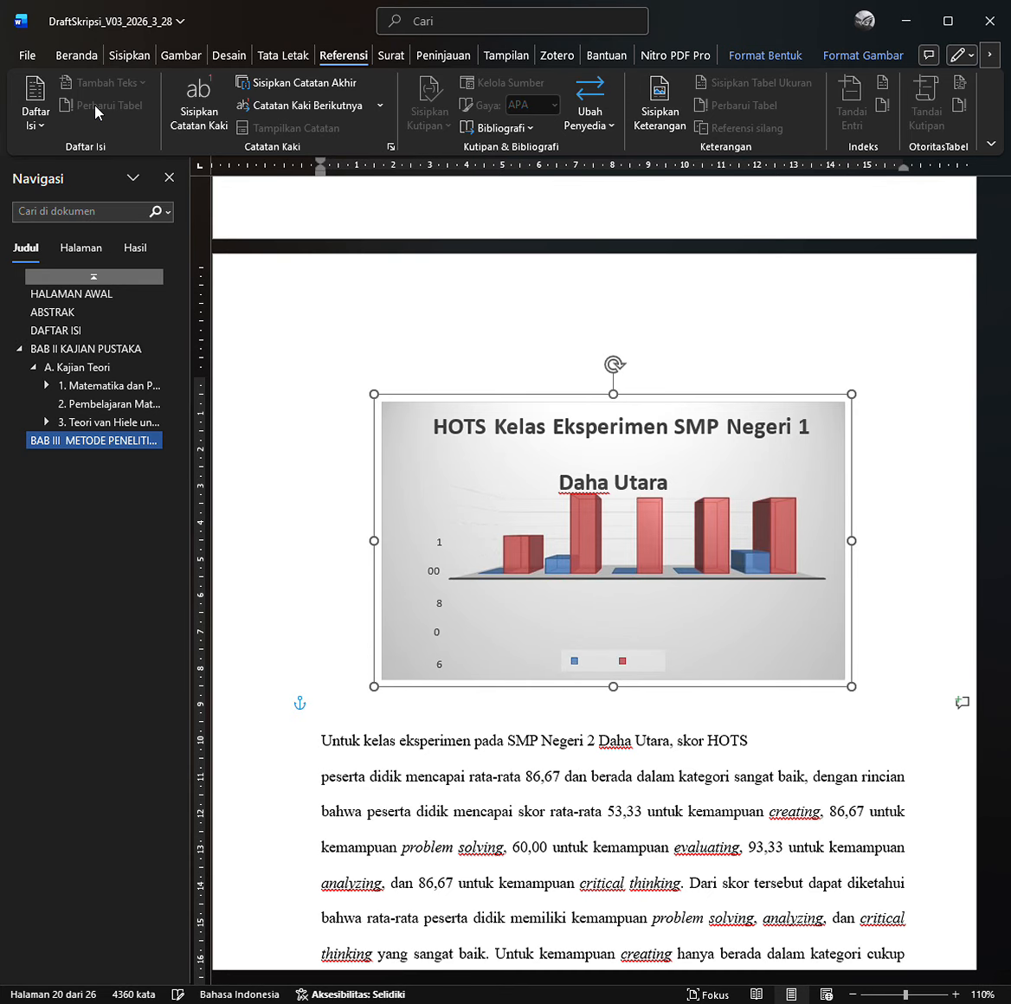
pyautogui.click(80, 58)
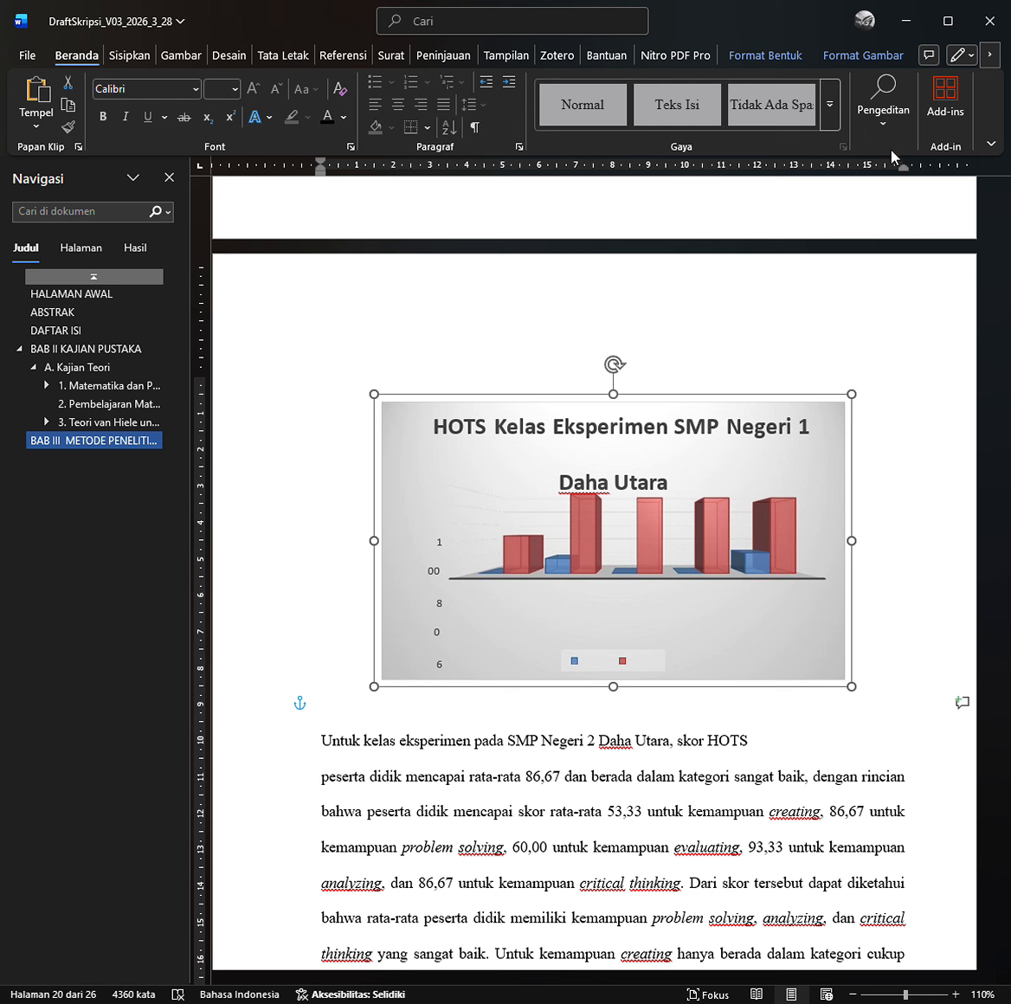
pyautogui.click(585, 303)
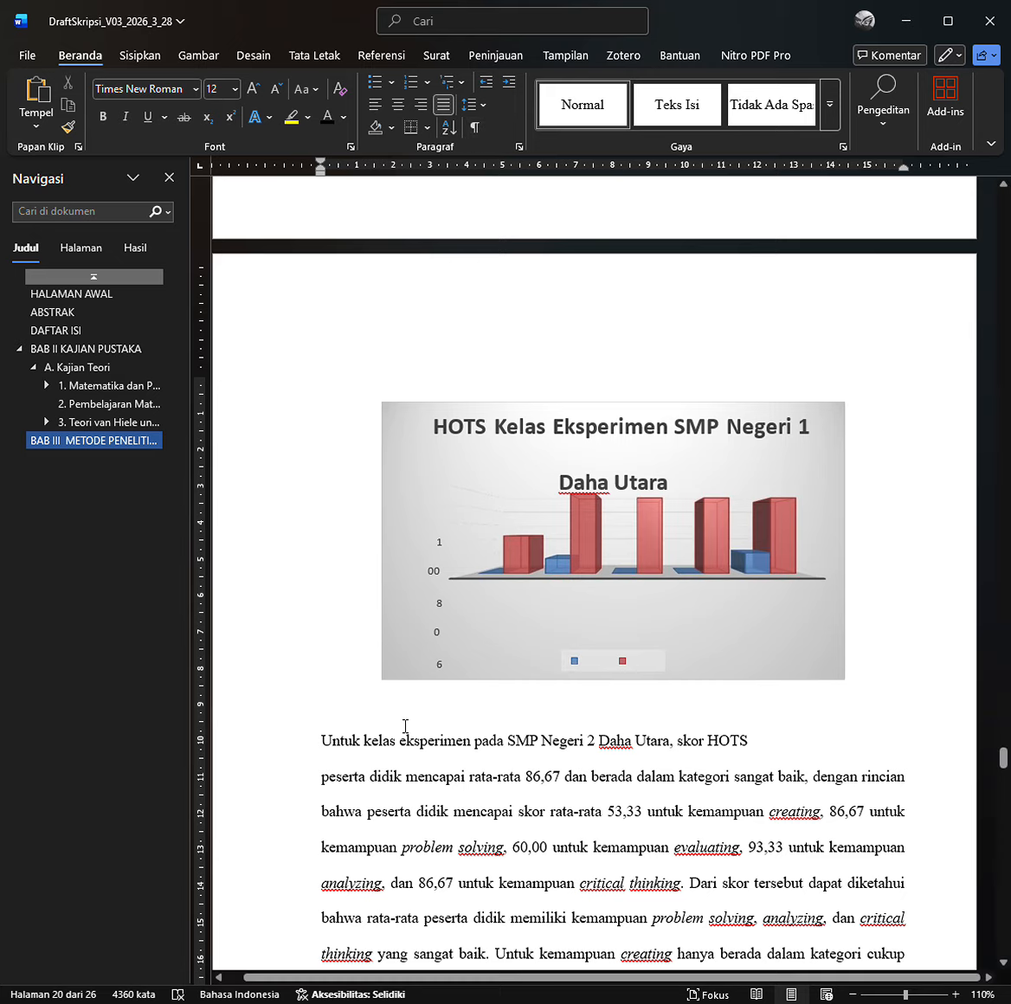
# Undo the deletion of the Gambar 1 caption box and the cut of its title text.
pyautogui.click(388, 728)
pyautogui.hotkey('ctrl', 'z')
pyautogui.hotkey('ctrl', 'z')
pyautogui.hotkey('ctrl', 'z')
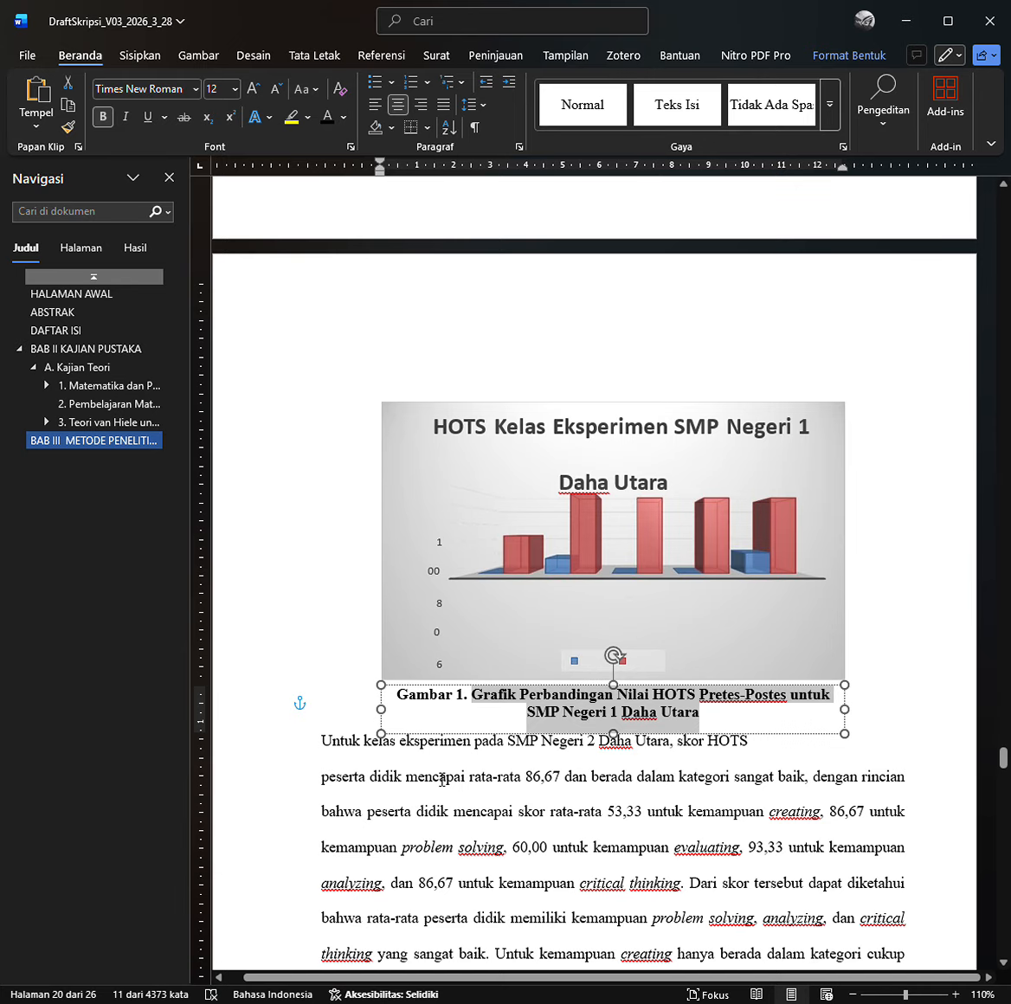
# Check the Gambar 1 caption below the chart against its cross-reference at the end of the preceding SMP Negeri 1 paragraph.
pyautogui.click(467, 697)
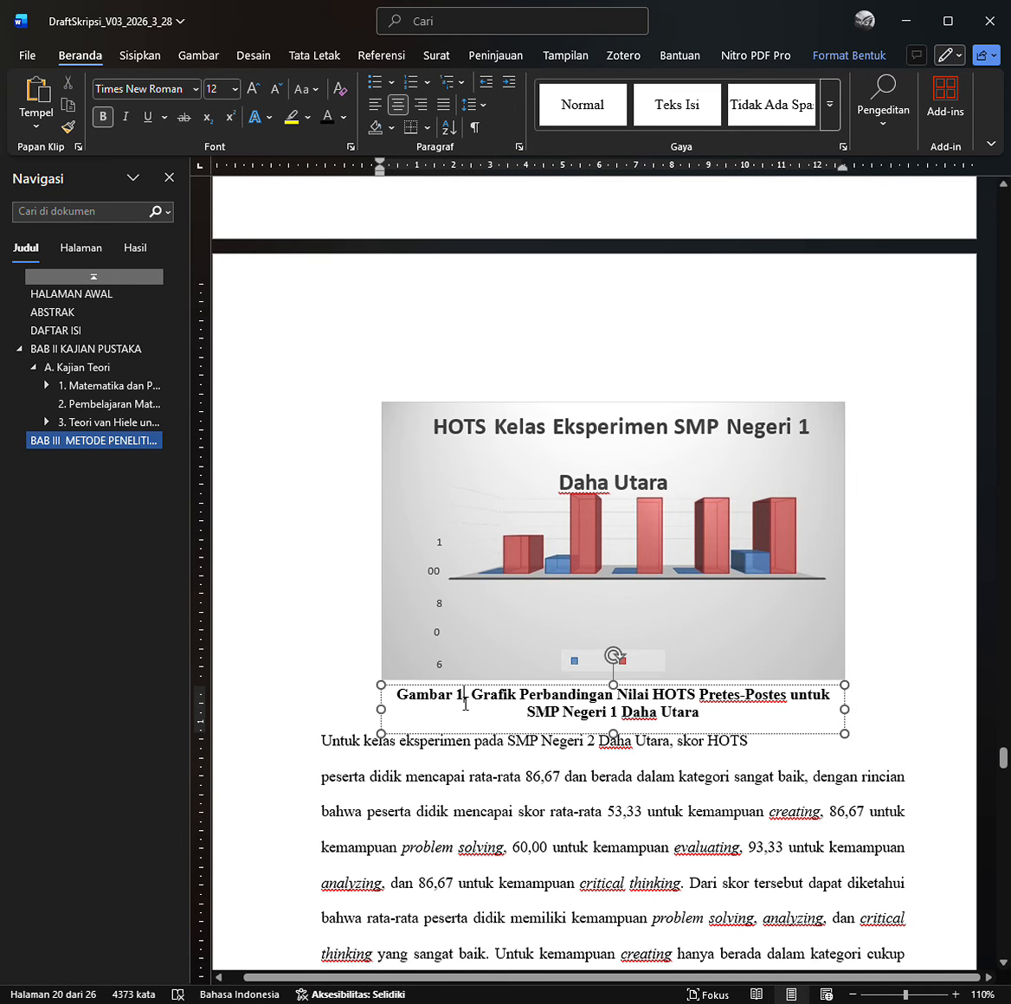
pyautogui.click(502, 781)
pyautogui.scroll(1, 506, 784)
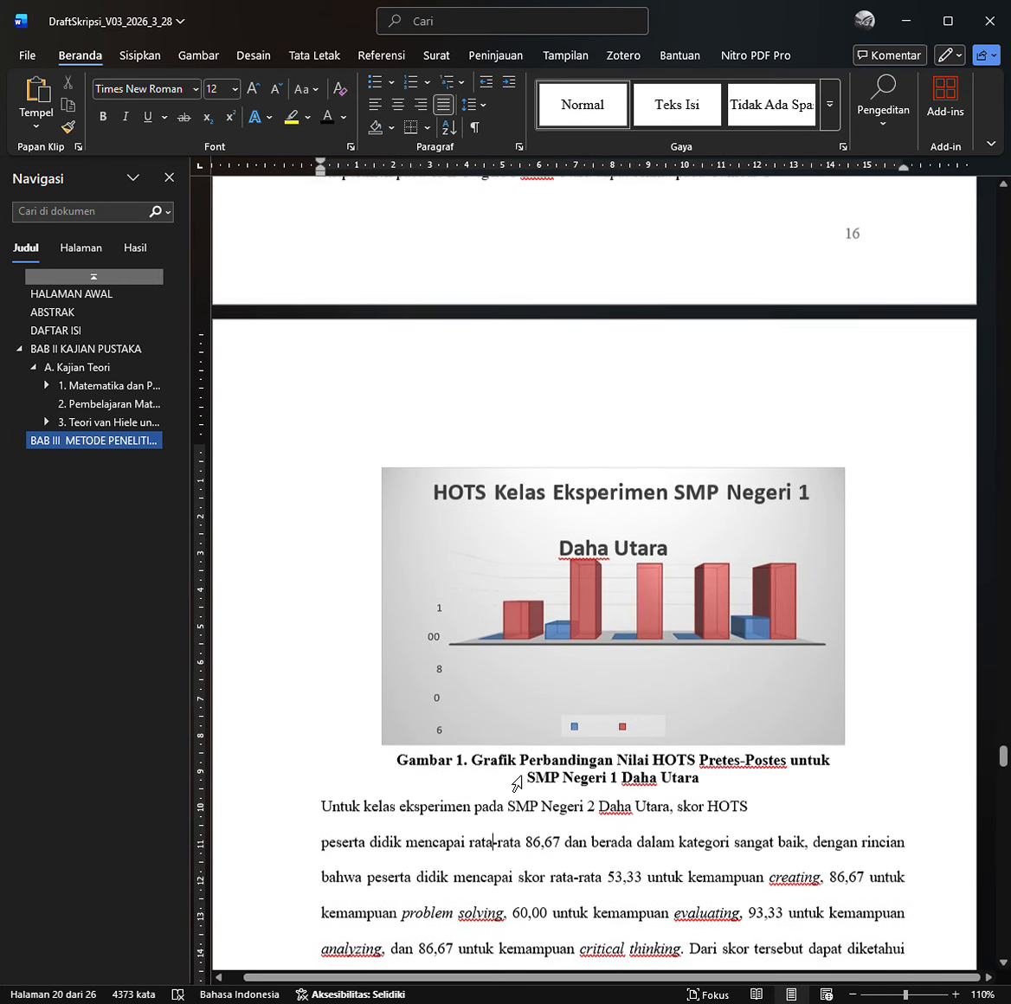
pyautogui.scroll(-3, 513, 789)
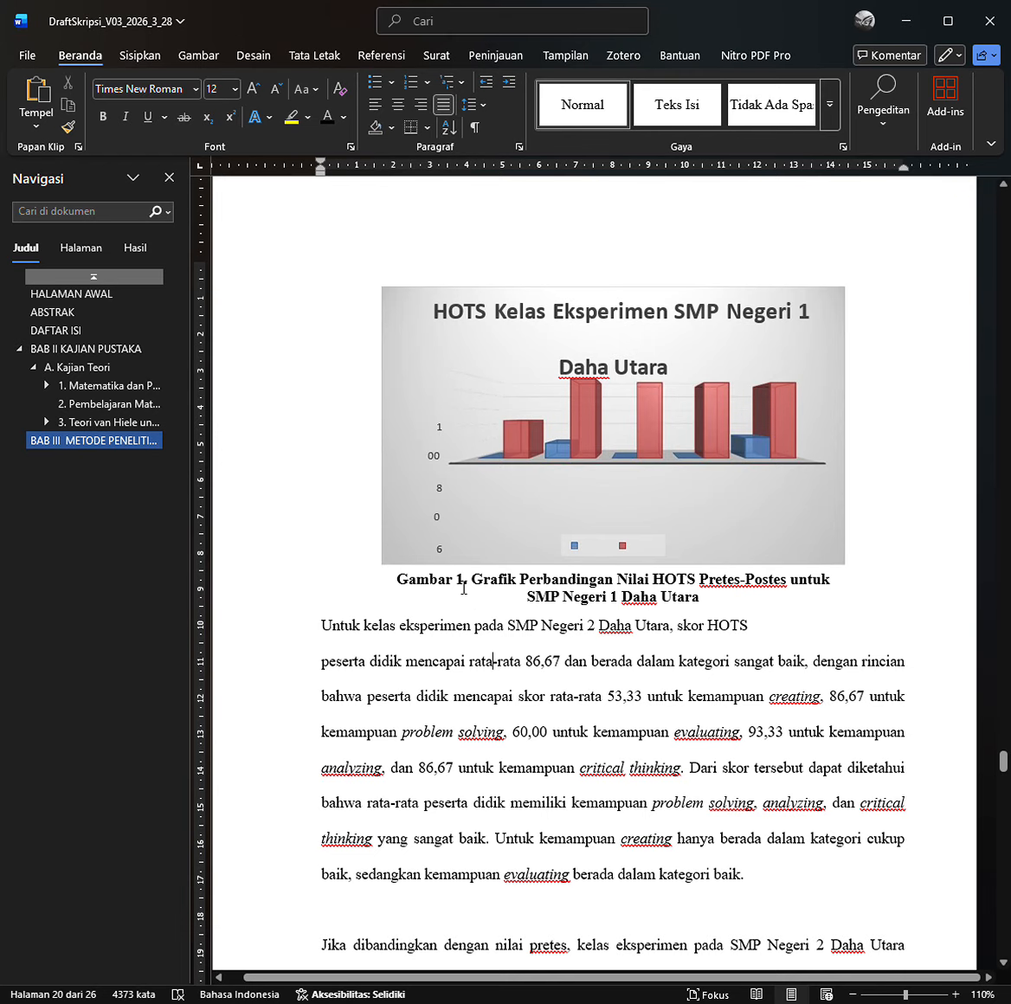
pyautogui.scroll(5, 499, 670)
pyautogui.scroll(1, 498, 669)
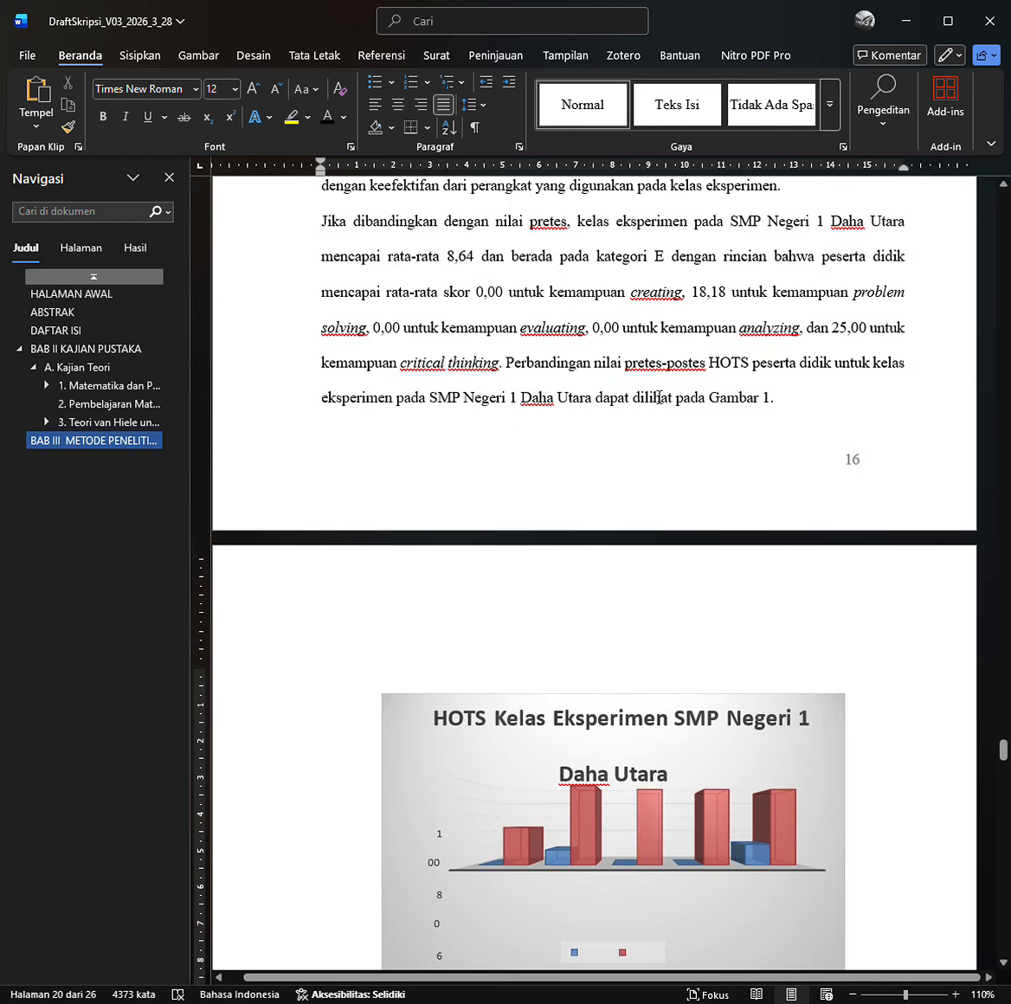
pyautogui.click(725, 407)
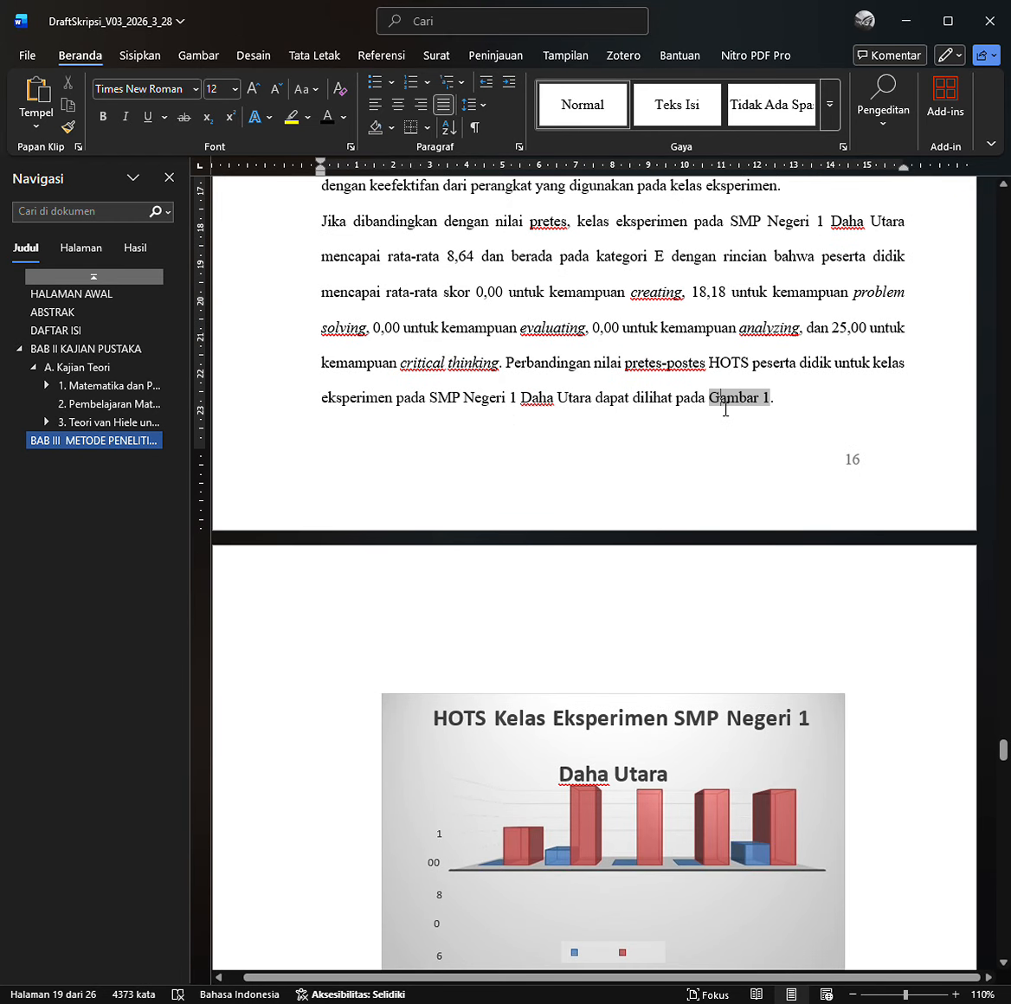
pyautogui.click(598, 406)
pyautogui.scroll(-5, 596, 408)
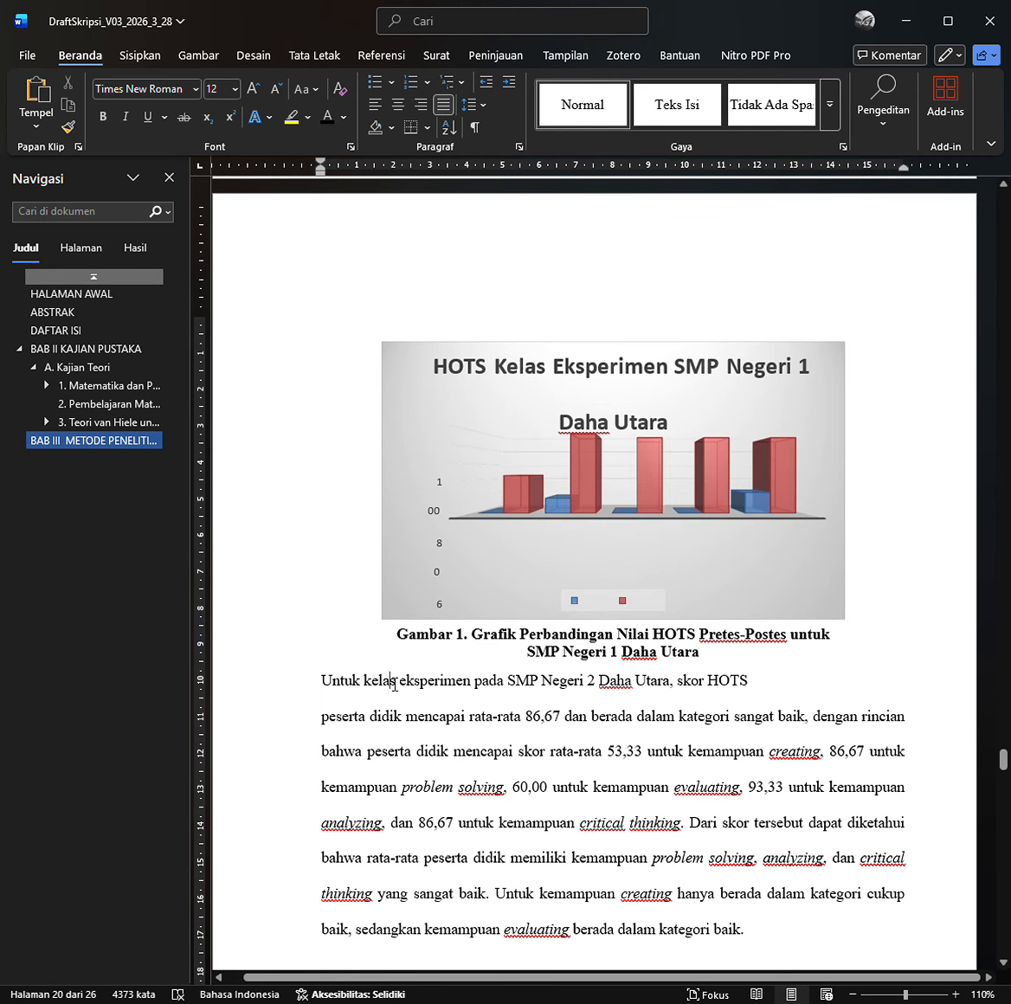
pyautogui.click(442, 639)
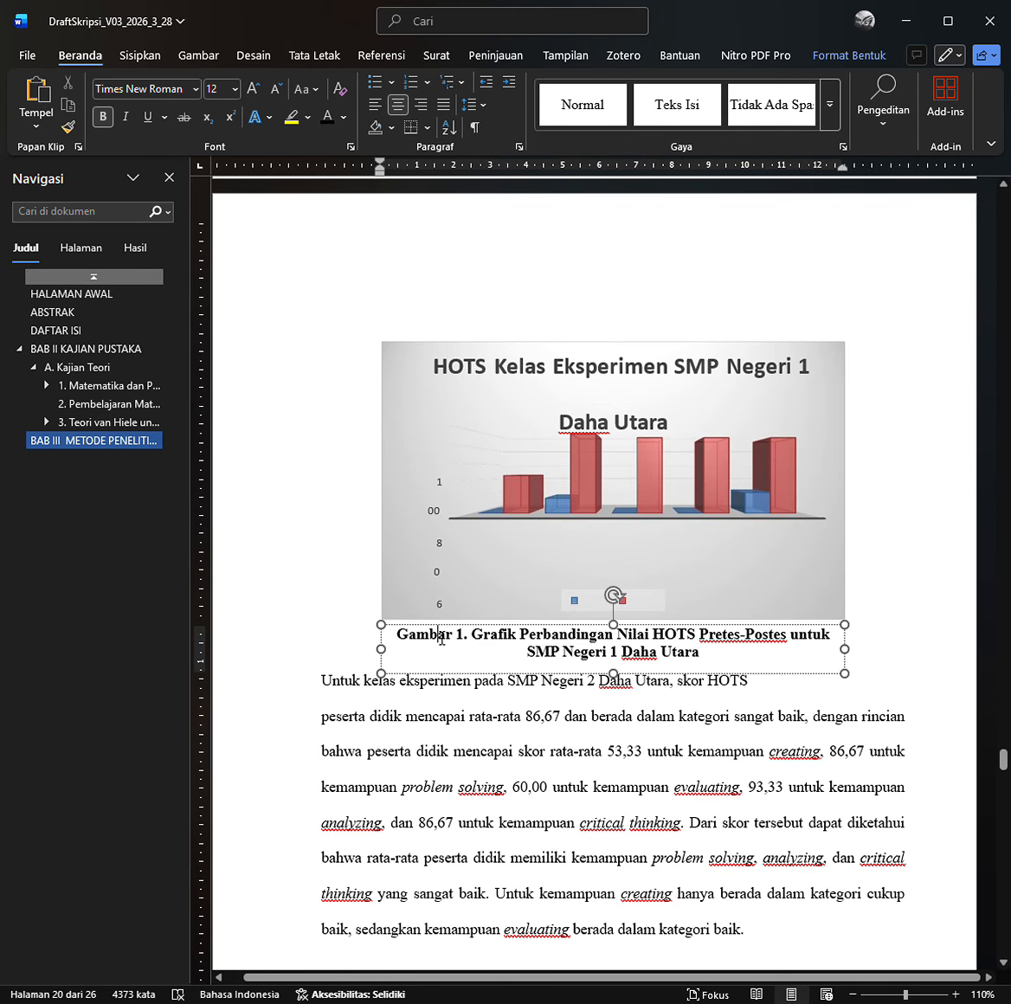
pyautogui.scroll(4, 695, 419)
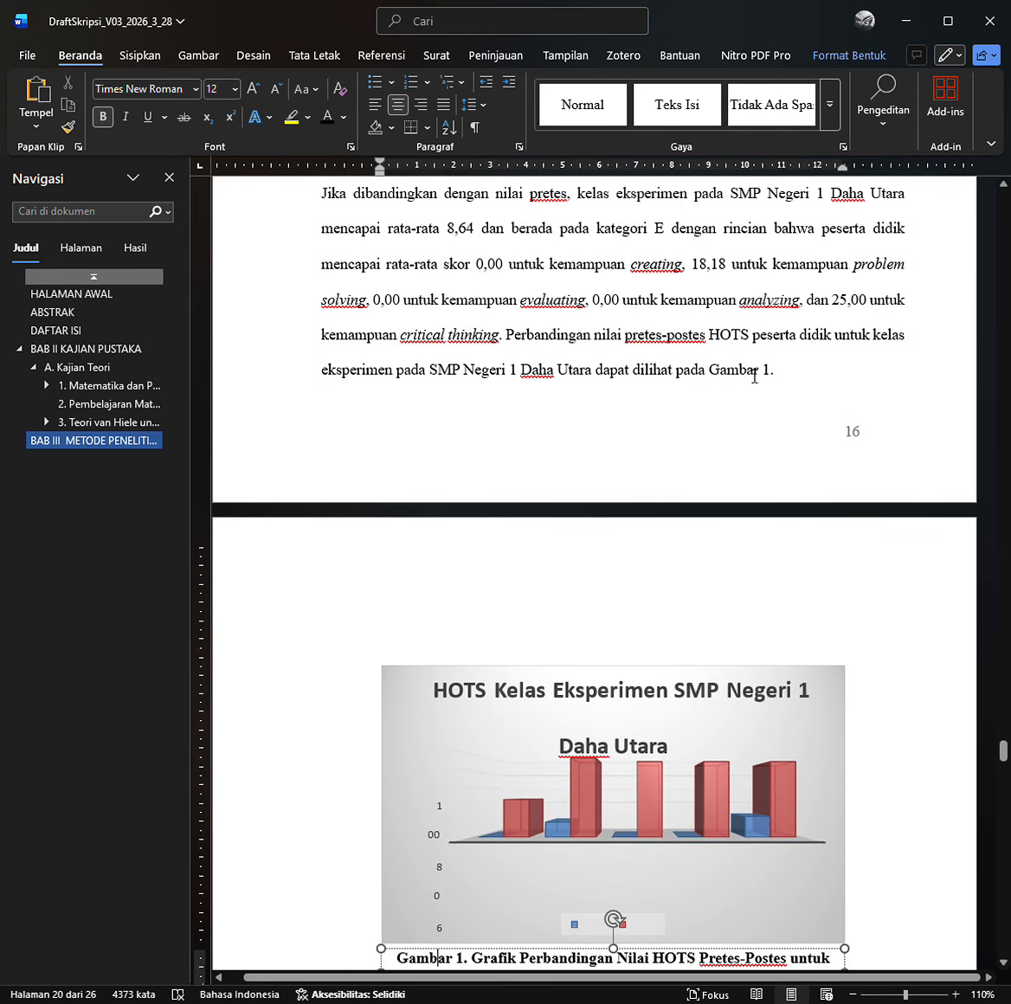
pyautogui.scroll(-3, 520, 692)
pyautogui.click(442, 807)
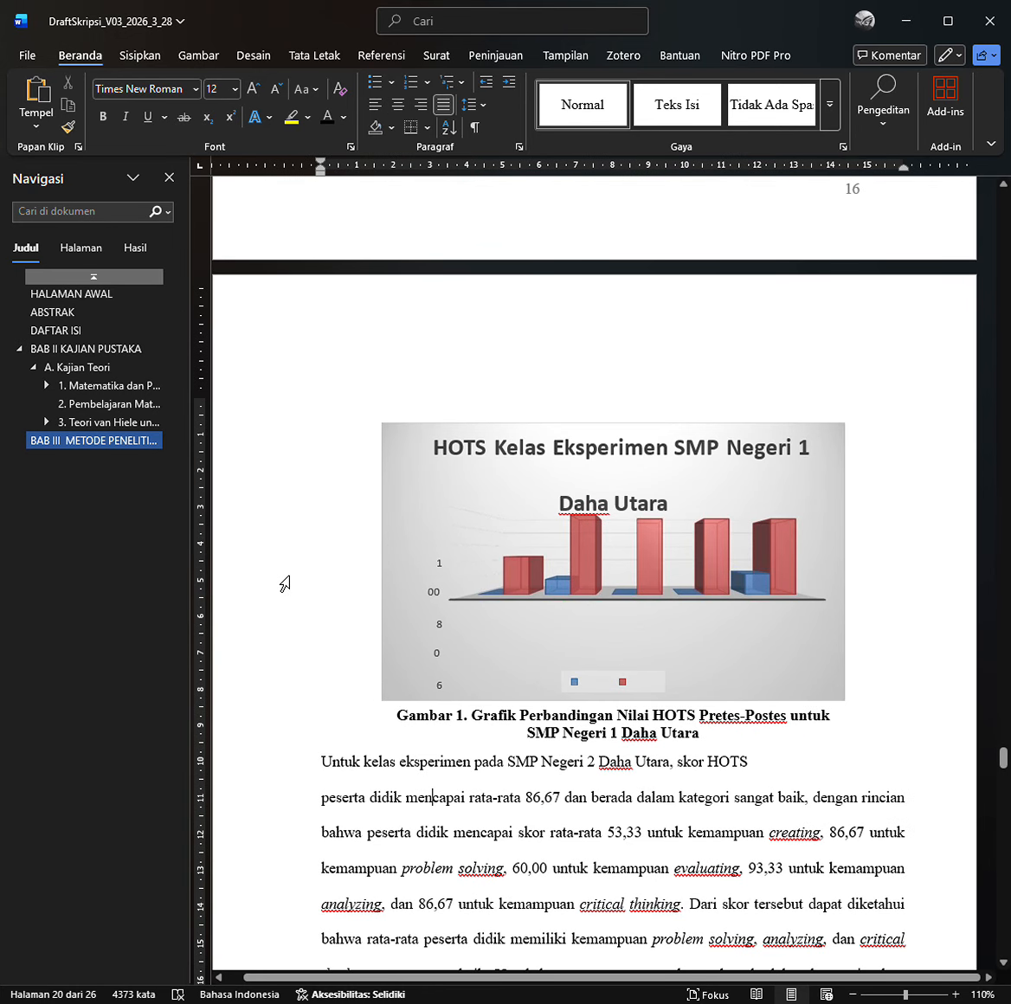
# Place the cursor below the last entry on the DAFTAR ISI page and show the formatting marks.
pyautogui.click(91, 337)
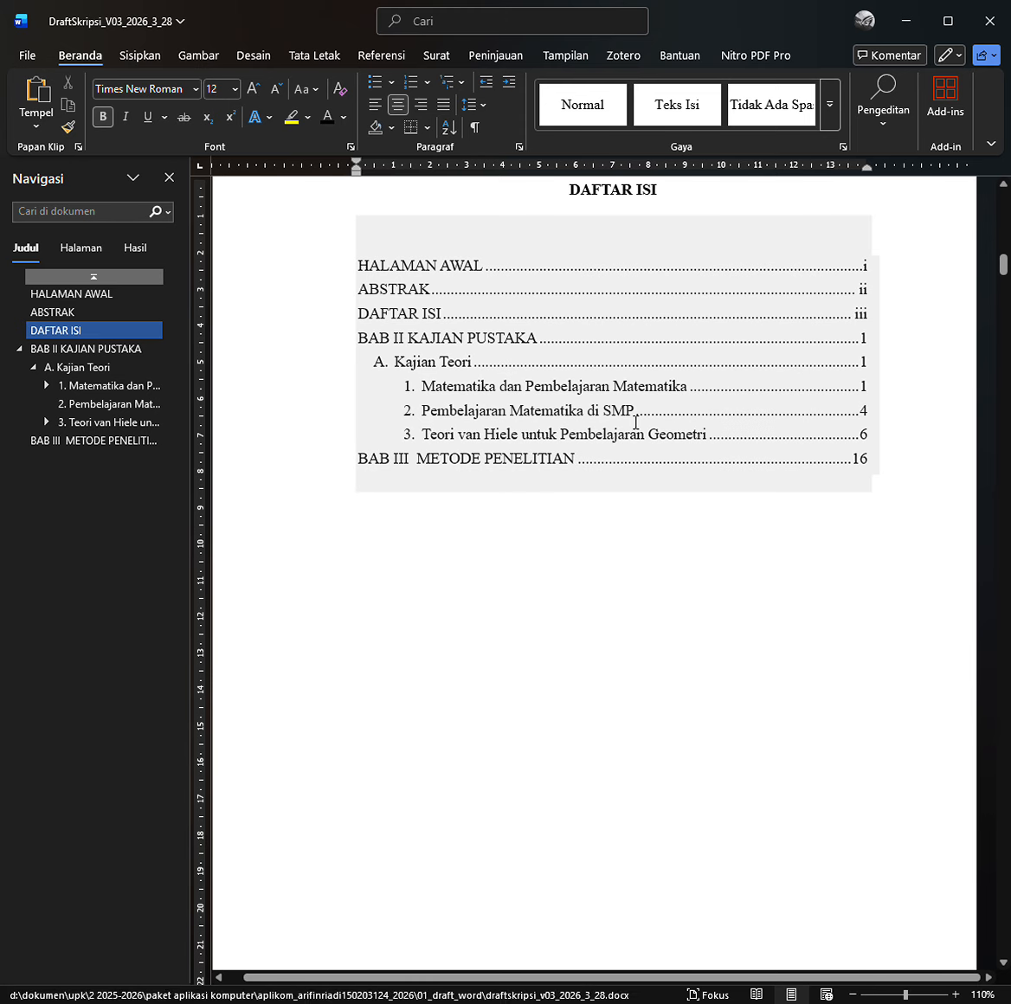
pyautogui.scroll(2, 637, 421)
pyautogui.scroll(-1, 681, 417)
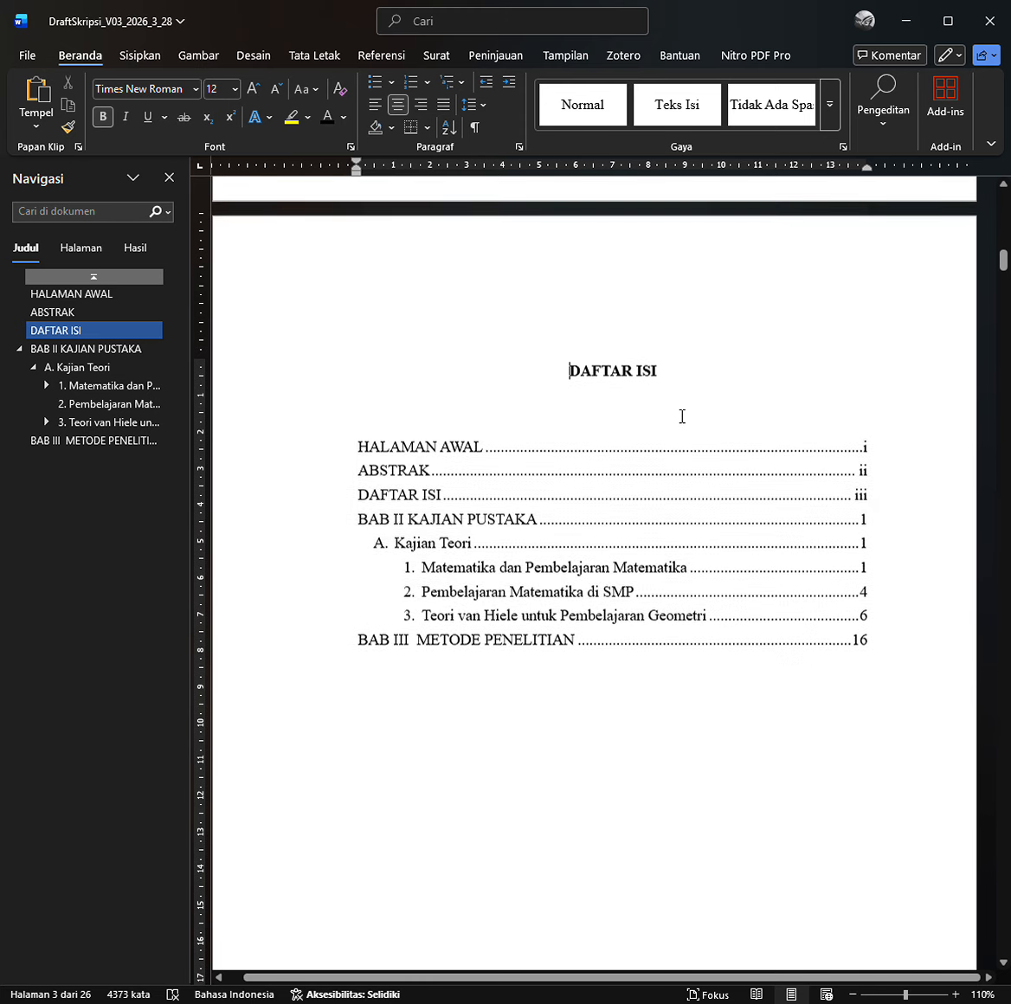
pyautogui.scroll(-5, 662, 411)
pyautogui.click(376, 576)
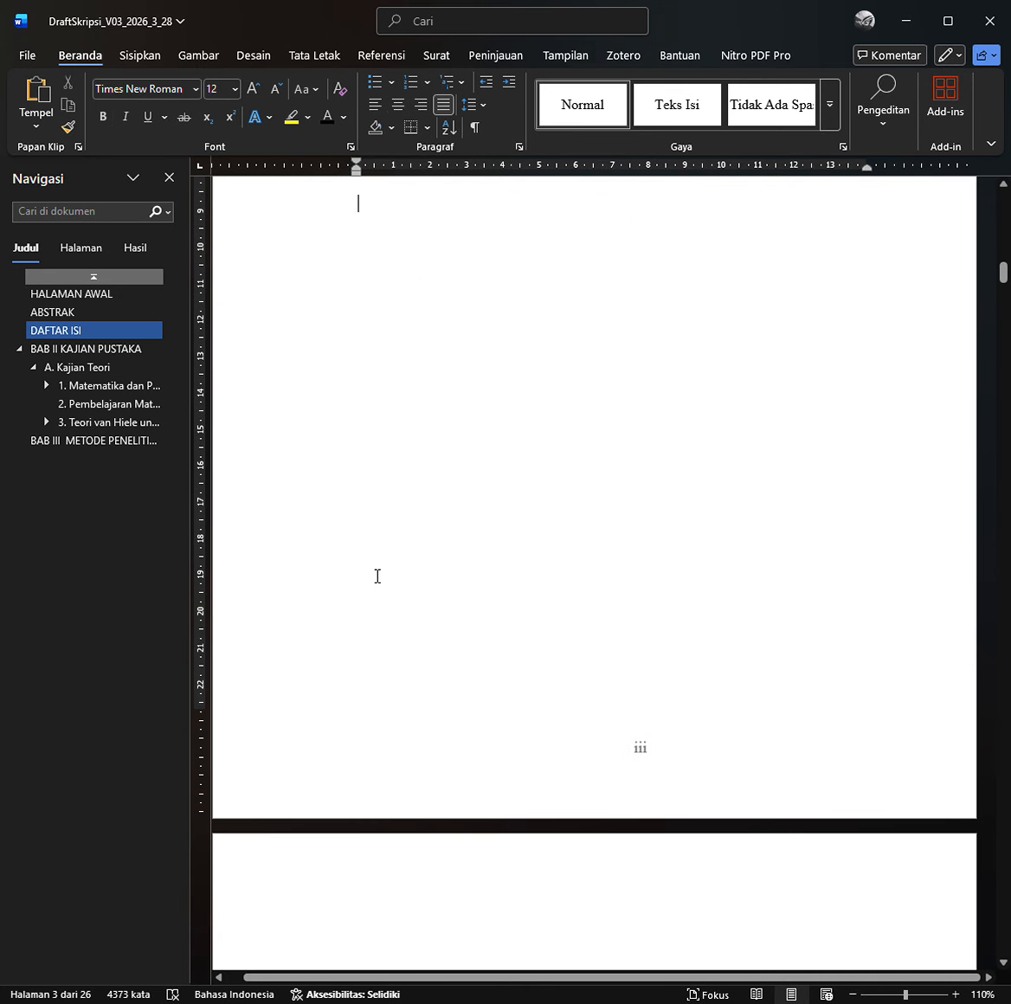
pyautogui.scroll(1, 377, 575)
pyautogui.click(467, 137)
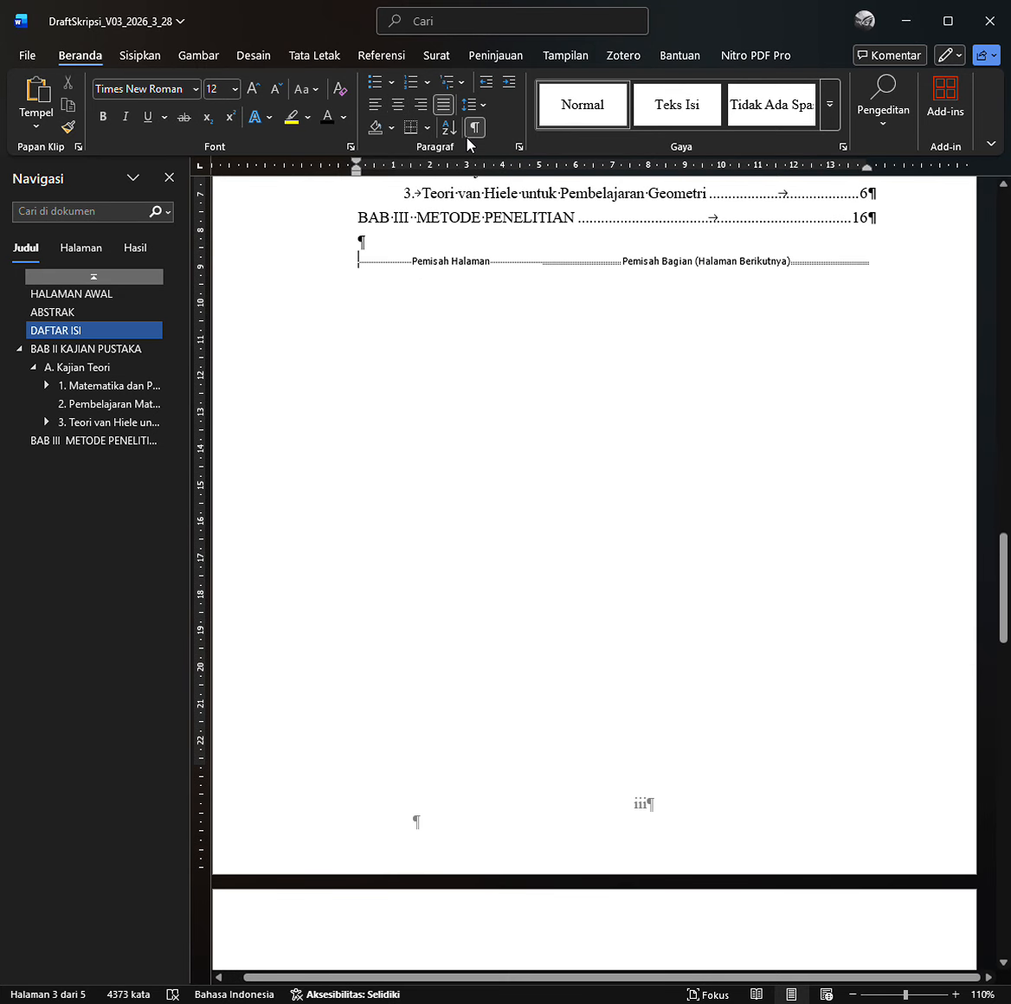
# Insert a page break below the table of contents, ahead of the existing page and section breaks.
pyautogui.scroll(1, 475, 295)
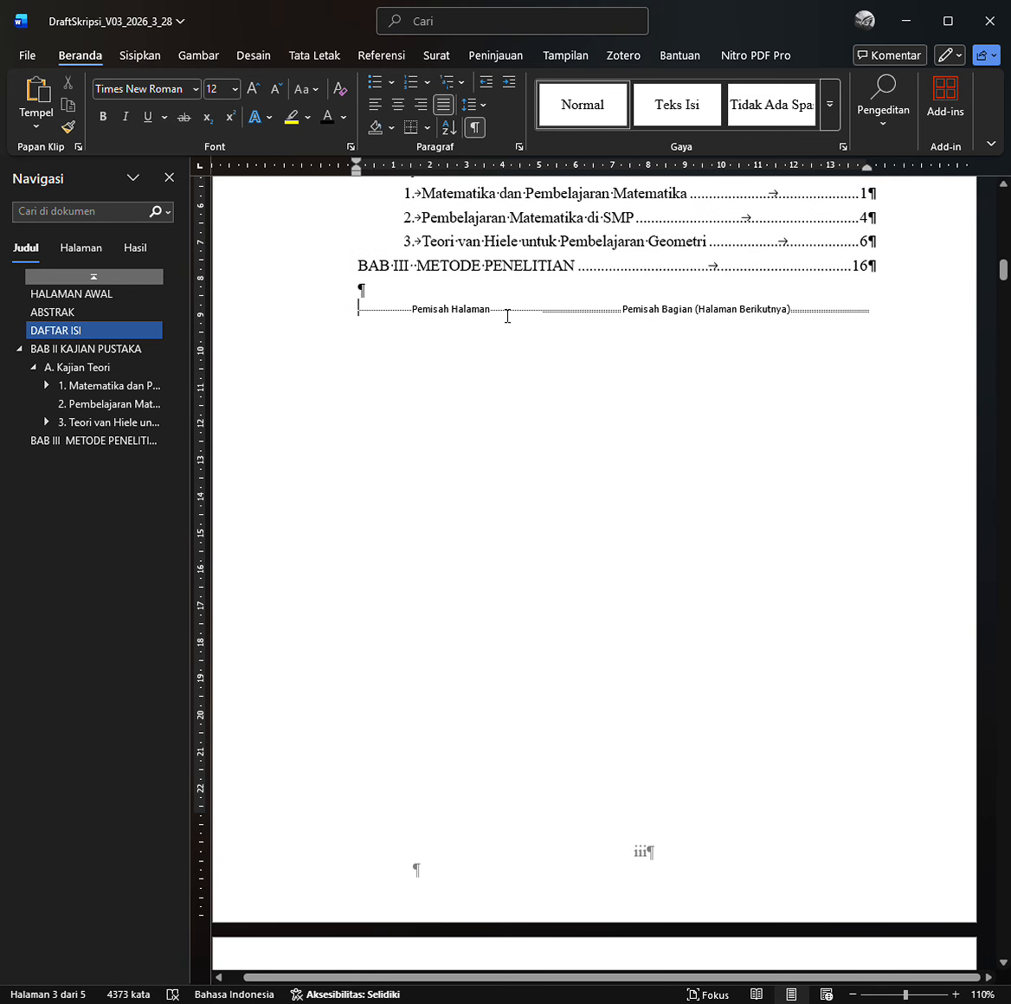
pyautogui.scroll(-2, 555, 337)
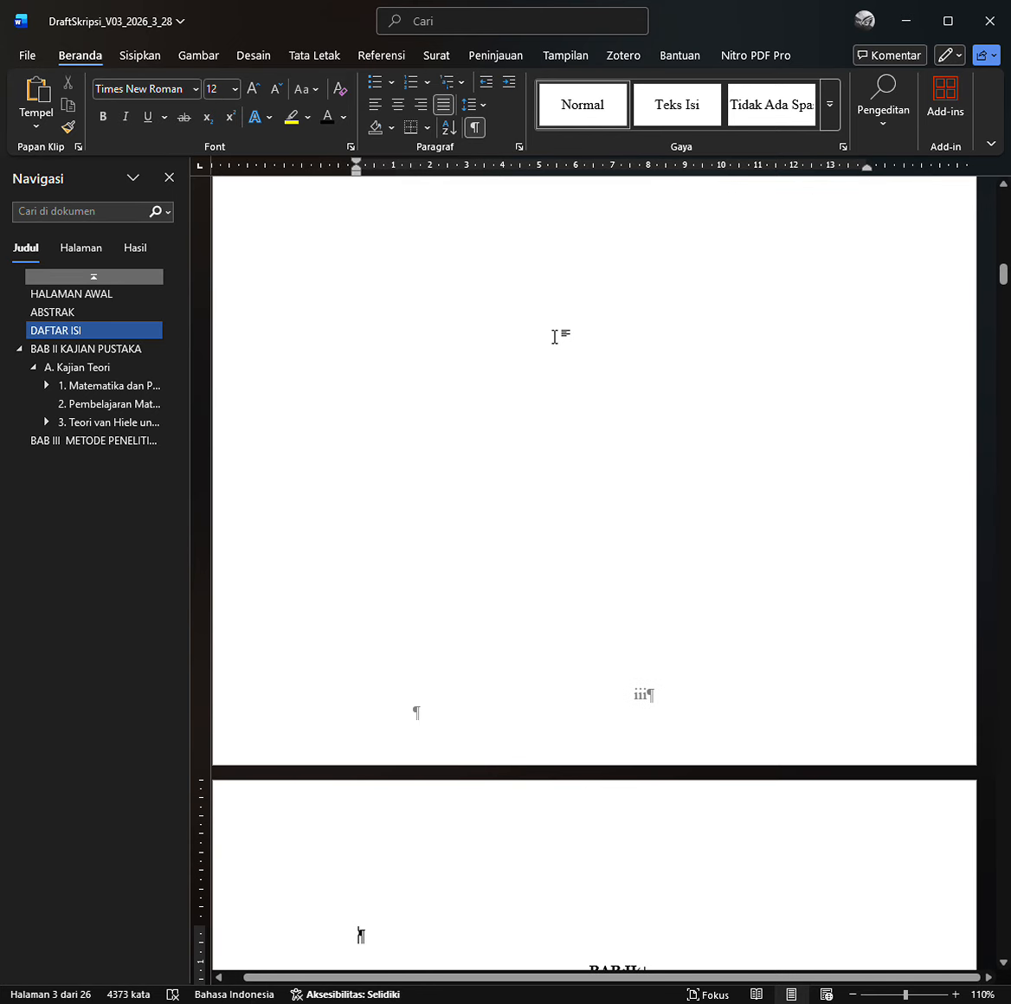
pyautogui.scroll(2, 555, 336)
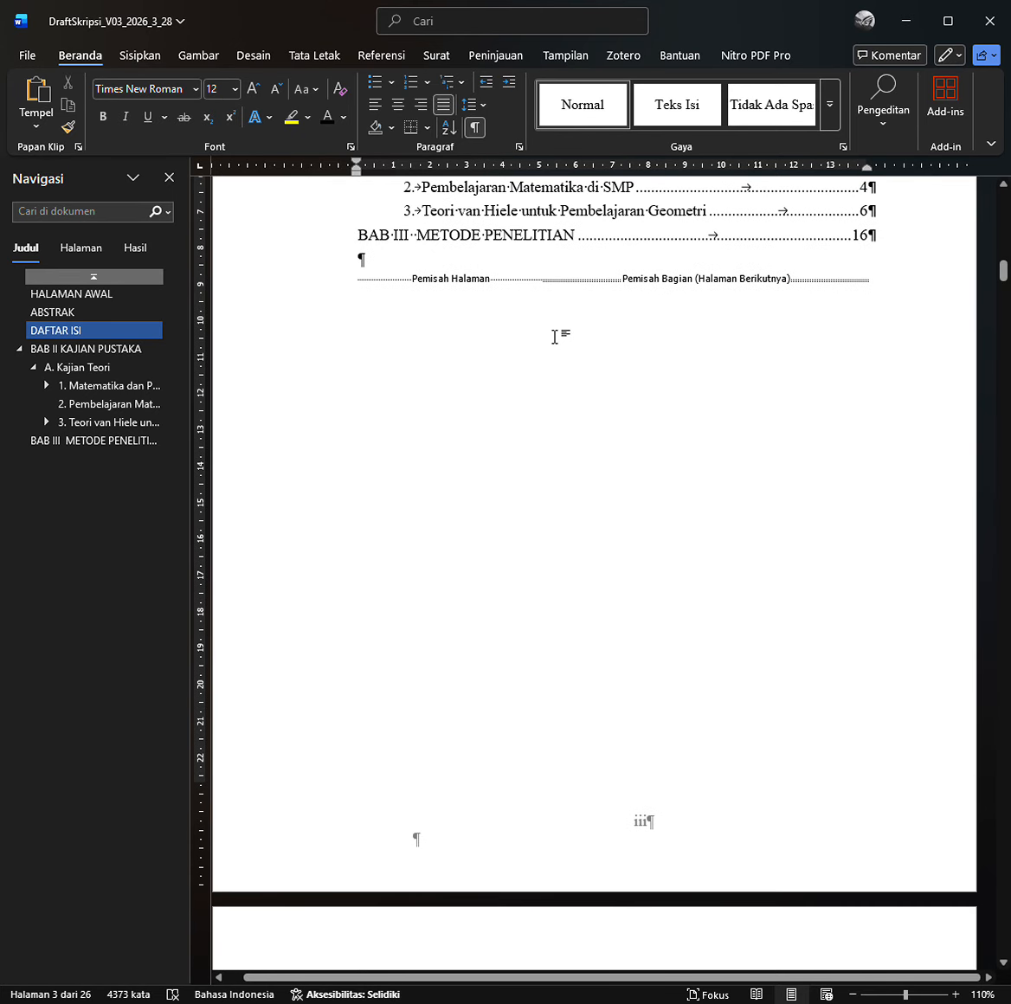
pyautogui.scroll(2, 555, 337)
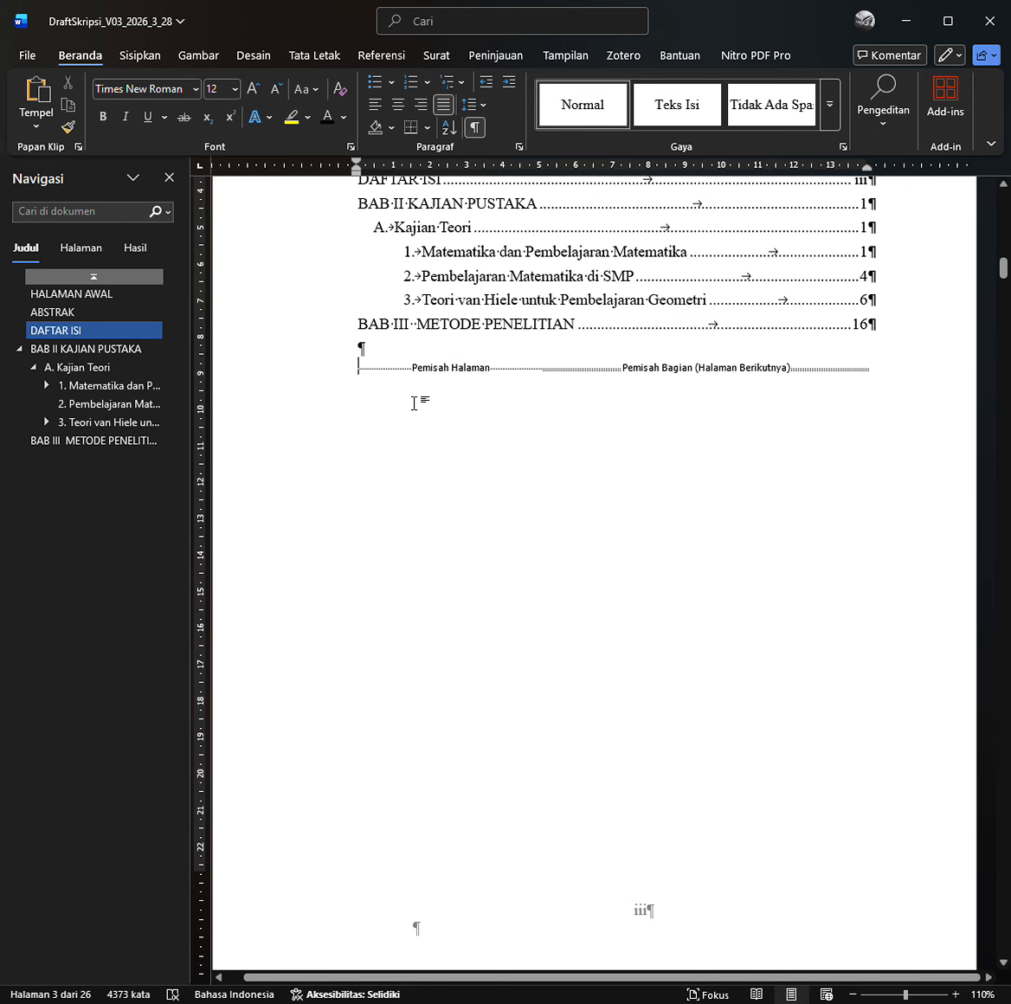
pyautogui.hotkey('ctrl', 'Return')
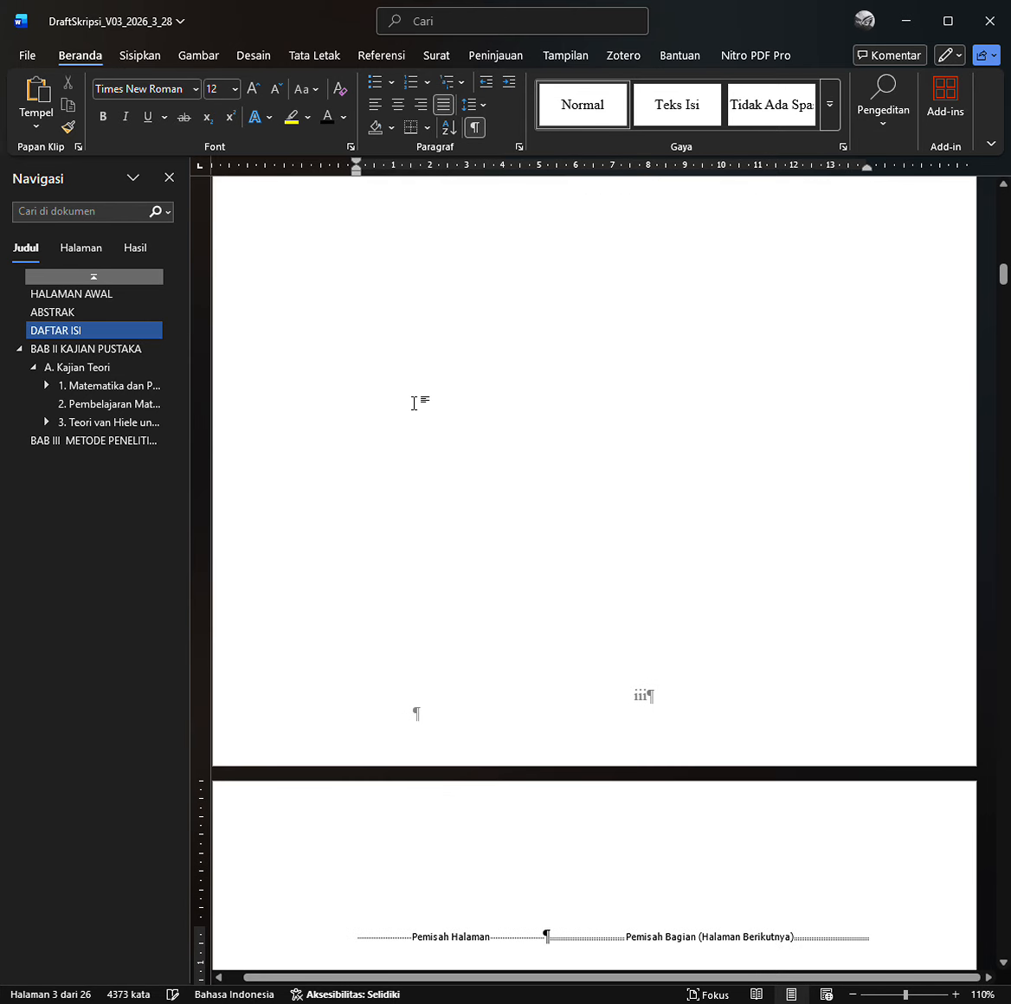
pyautogui.scroll(5, 418, 403)
pyautogui.scroll(-5, 415, 403)
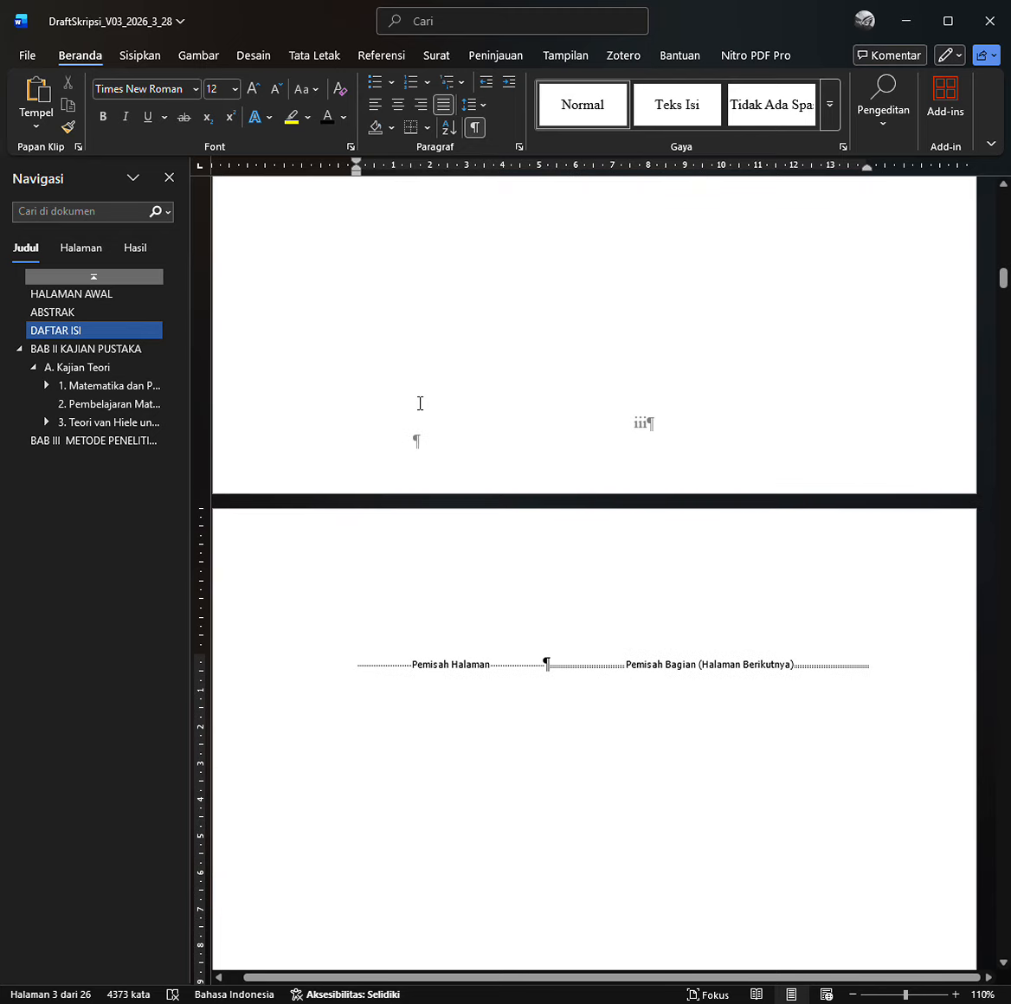
# Title the new page after the table of contents "Daftar Tabel" and add a line below the title.
pyautogui.scroll(-3, 394, 435)
pyautogui.click(368, 452)
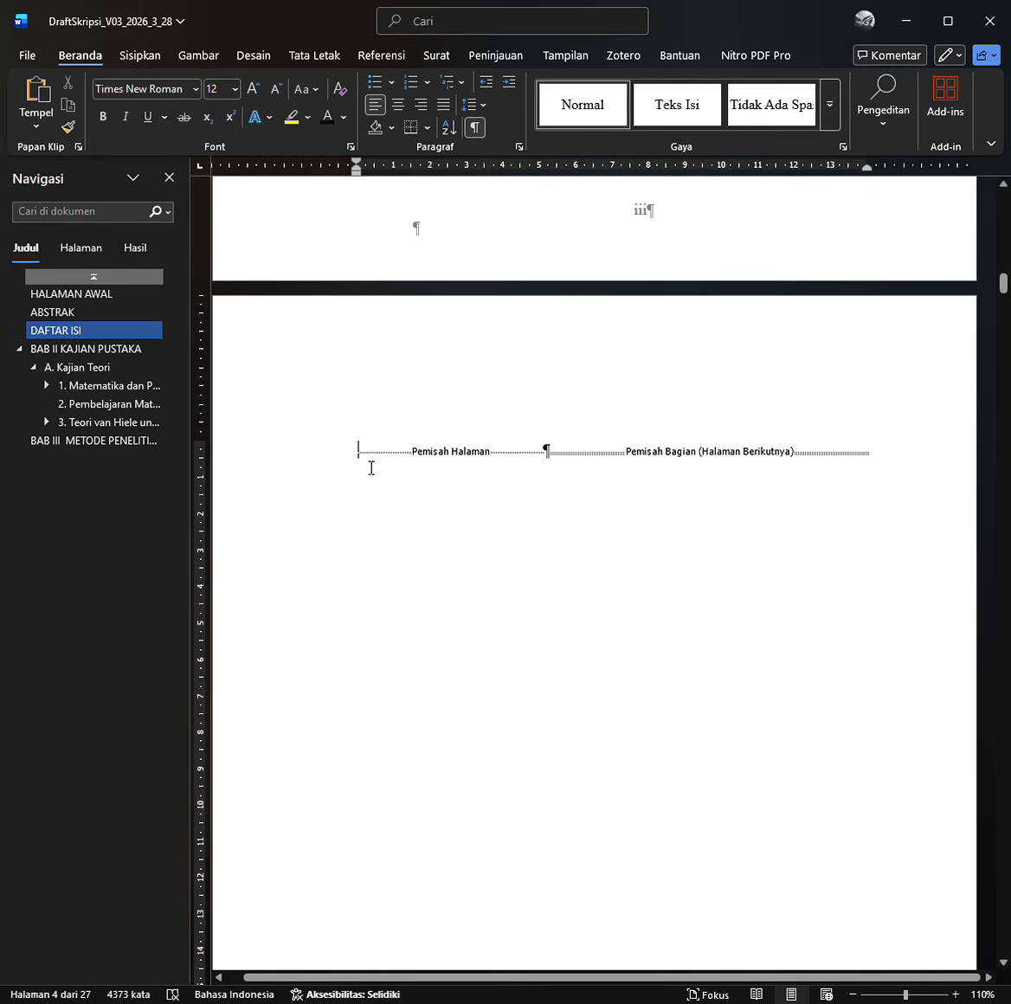
pyautogui.write('Daftar ')
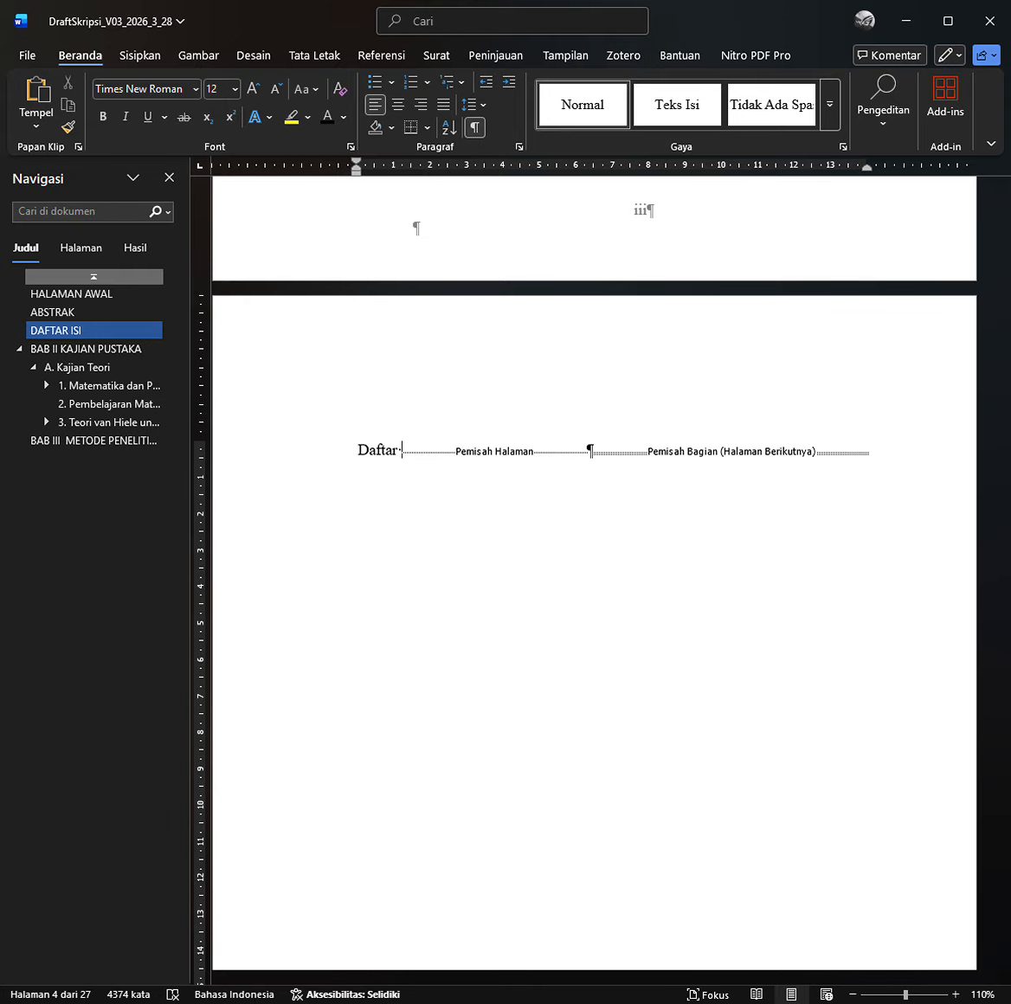
pyautogui.write('Tabel')
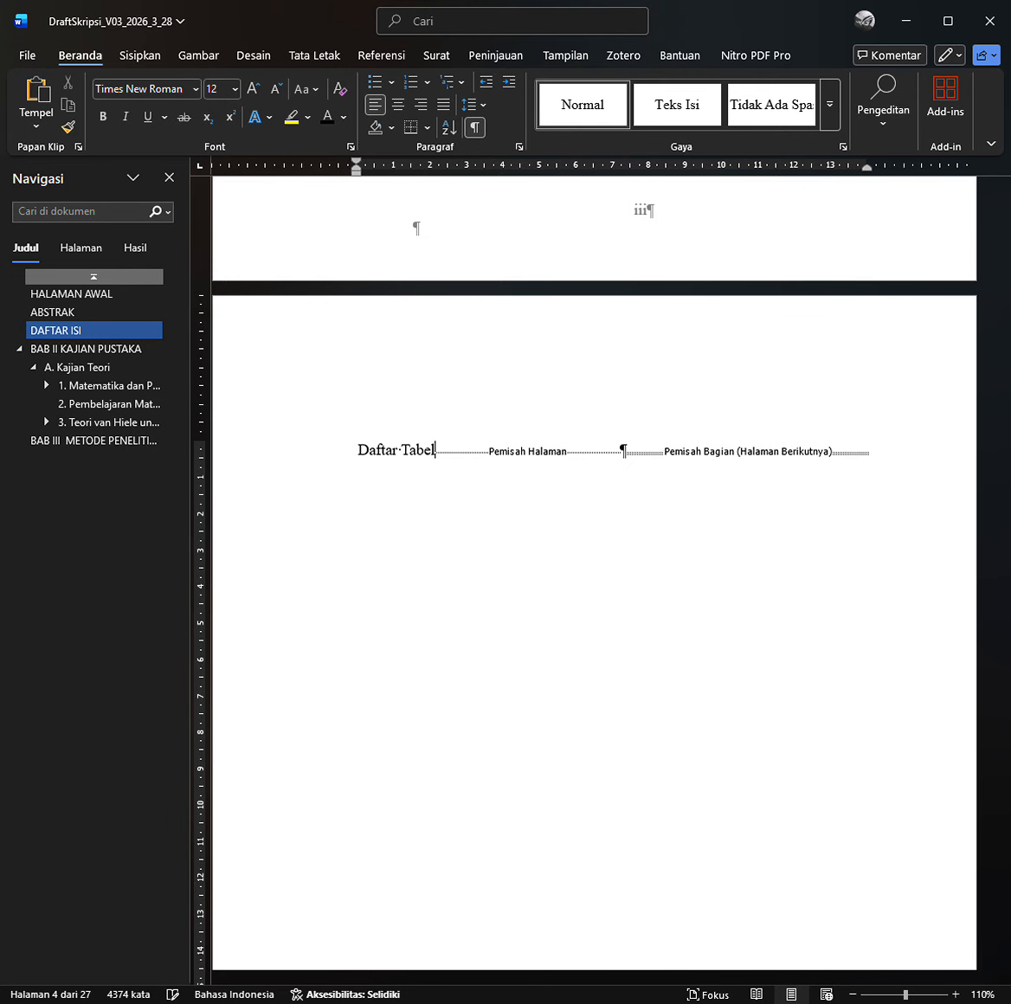
pyautogui.press('Return')
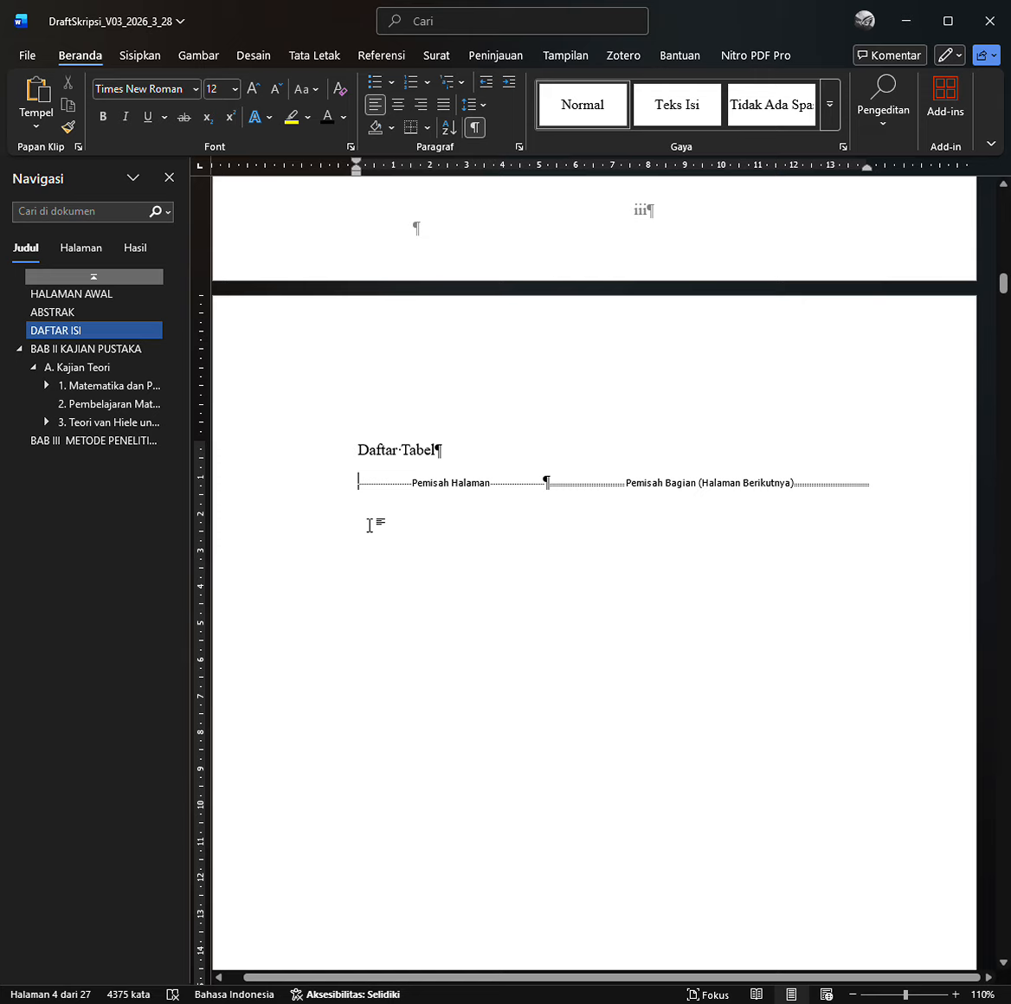
# Insert another page break below the Daftar Tabel title and title the following page "Daftar Gambar".
pyautogui.hotkey('ctrl', 'Return')
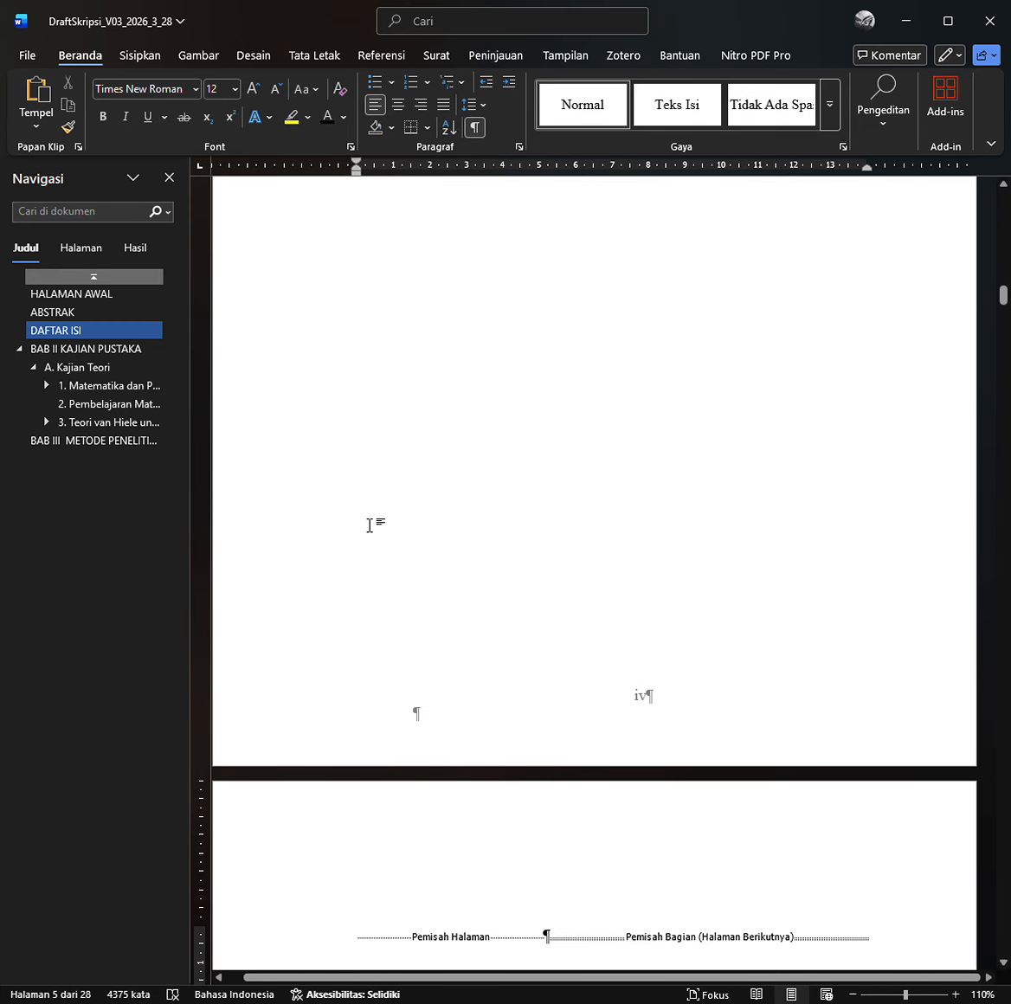
pyautogui.write('Daftar Gambar')
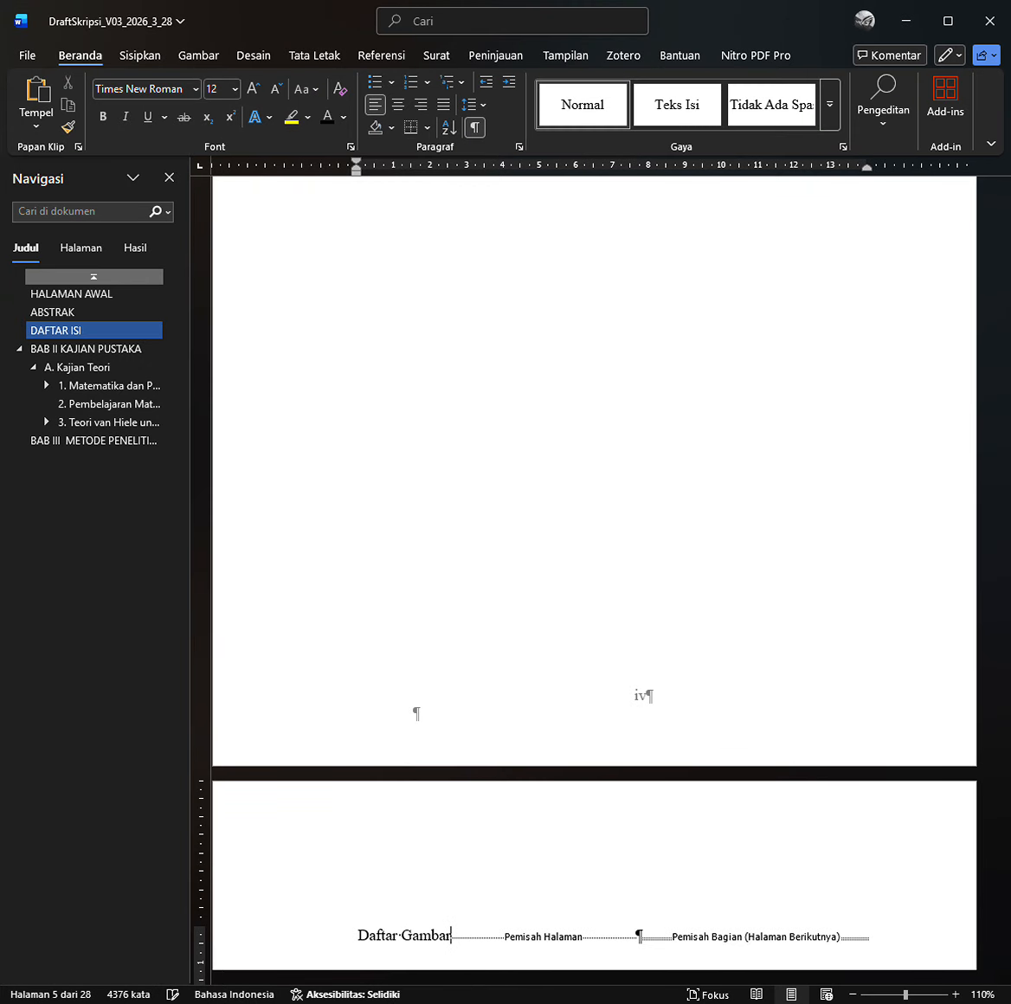
pyautogui.scroll(5, 594, 572)
pyautogui.scroll(3, 594, 572)
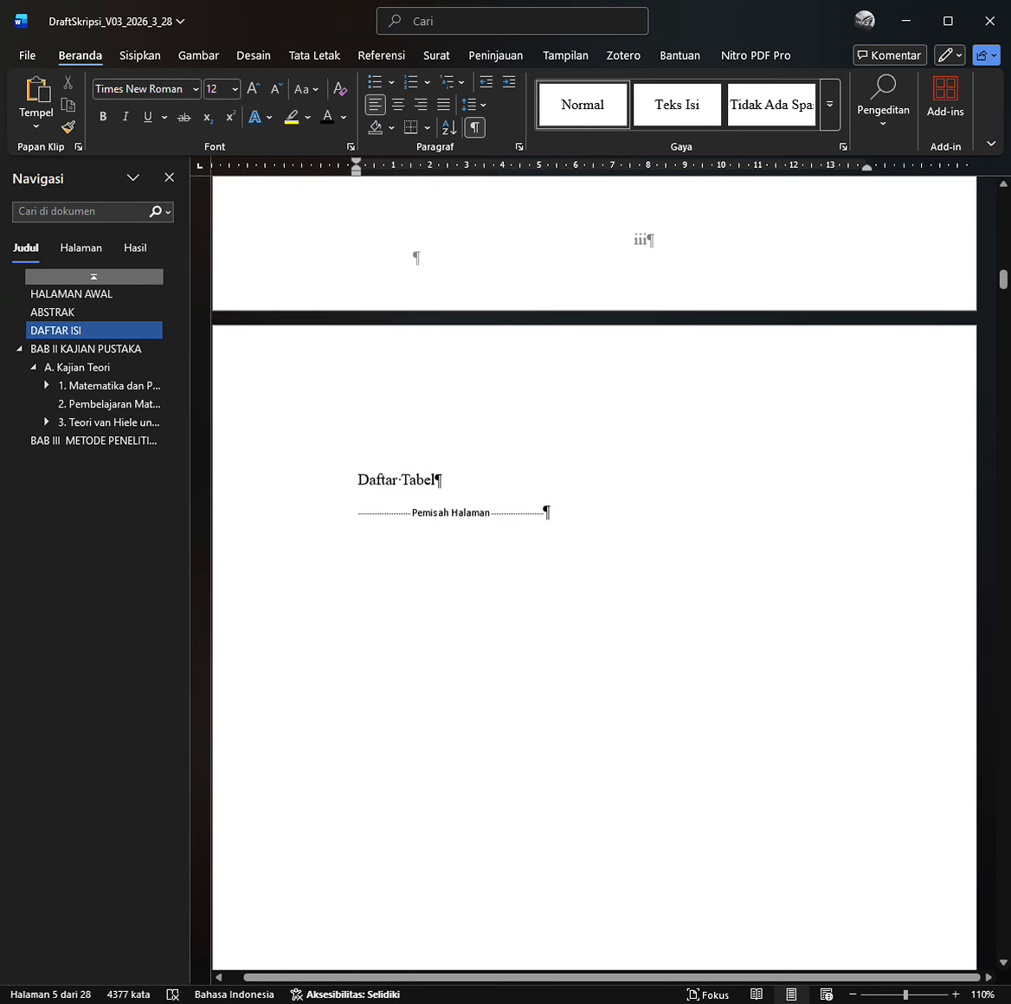
# Insert an automatic list of the Tabel captions on the line below the Daftar Tabel title.
pyautogui.click(363, 531)
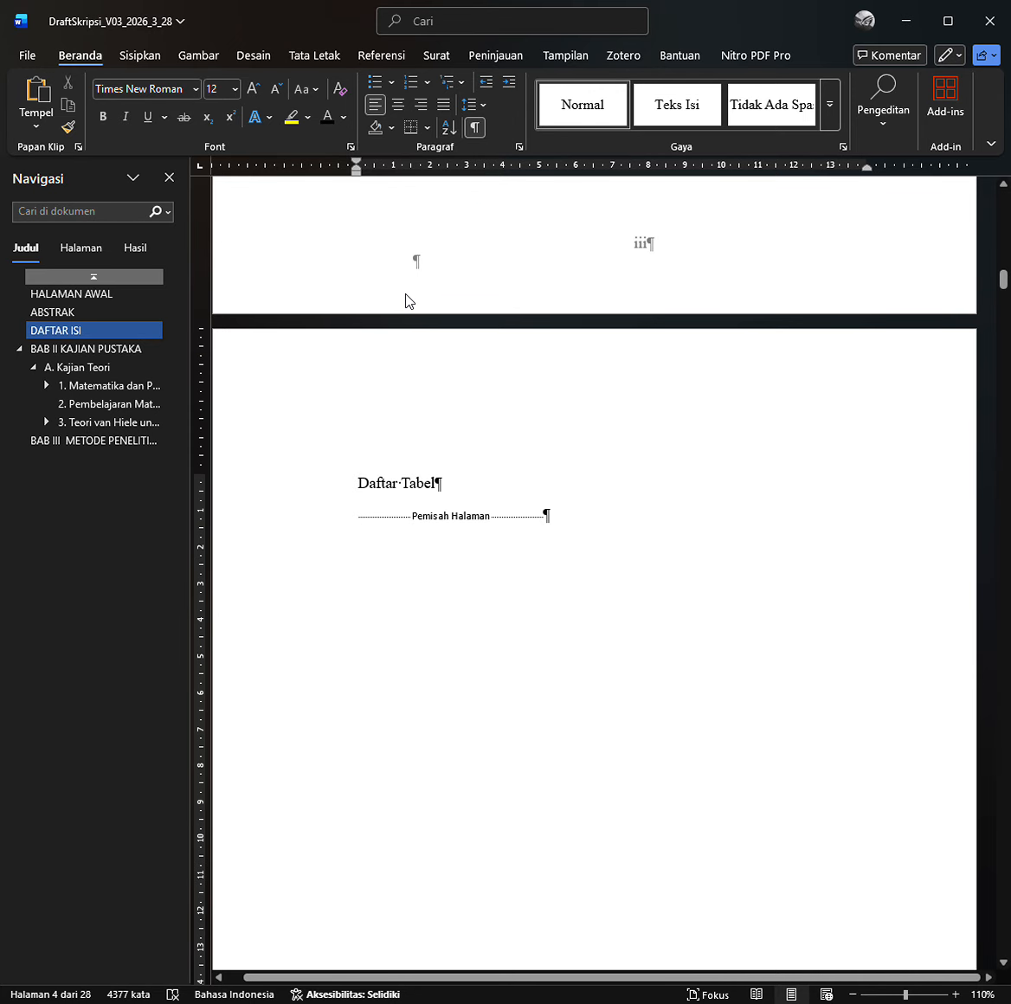
pyautogui.click(401, 58)
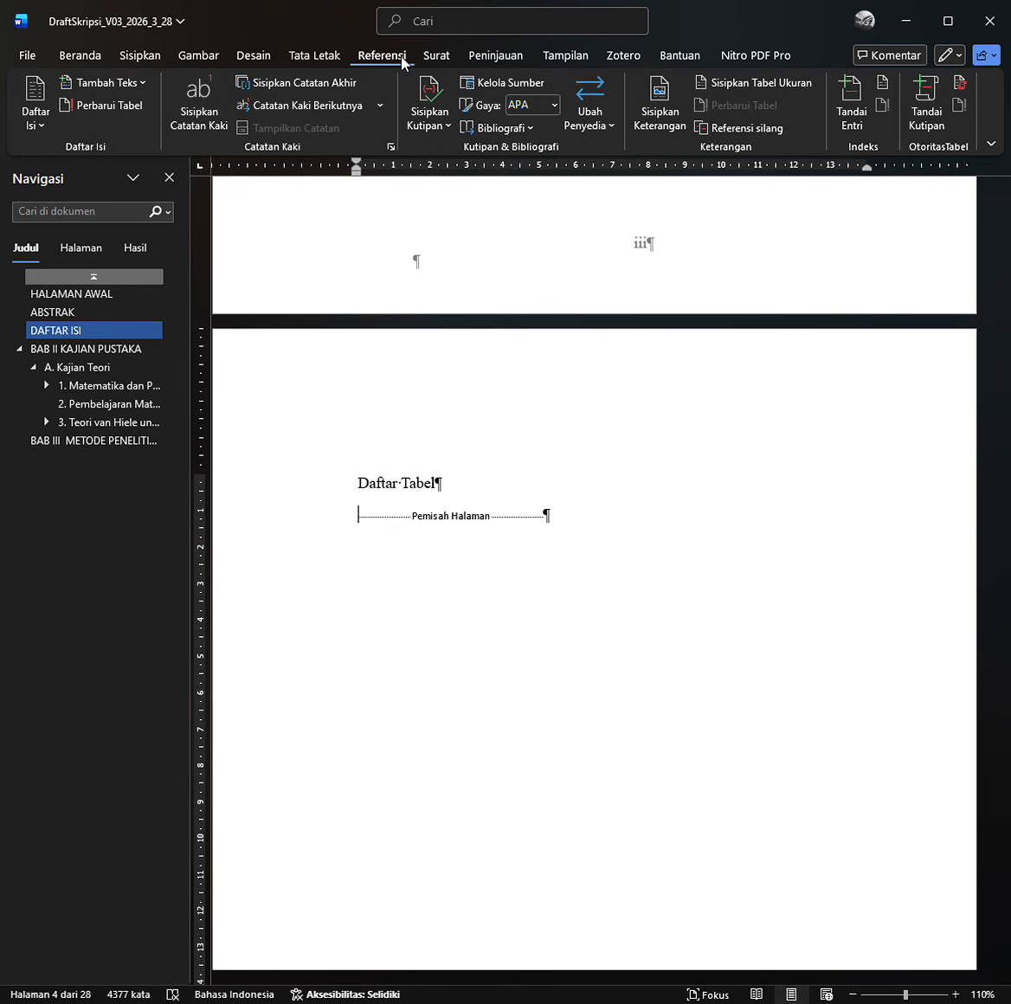
pyautogui.click(37, 121)
pyautogui.click(786, 84)
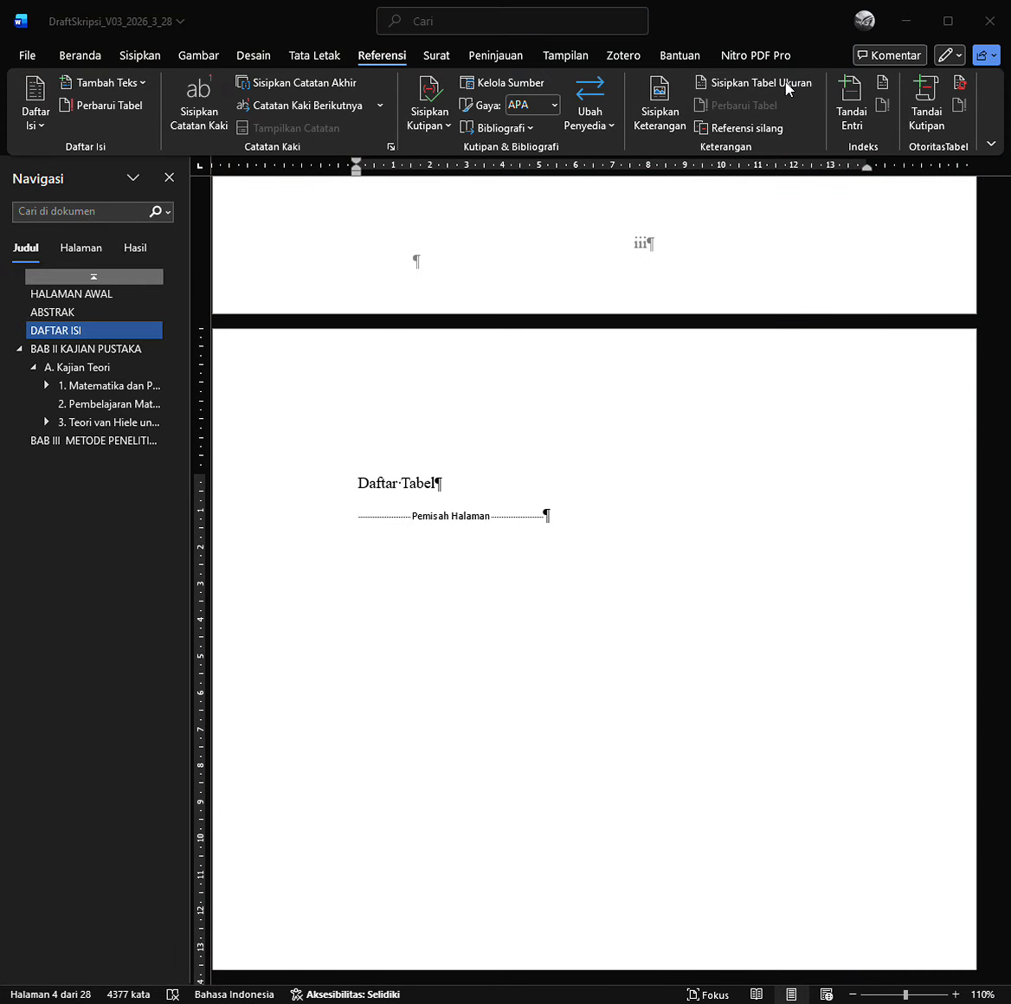
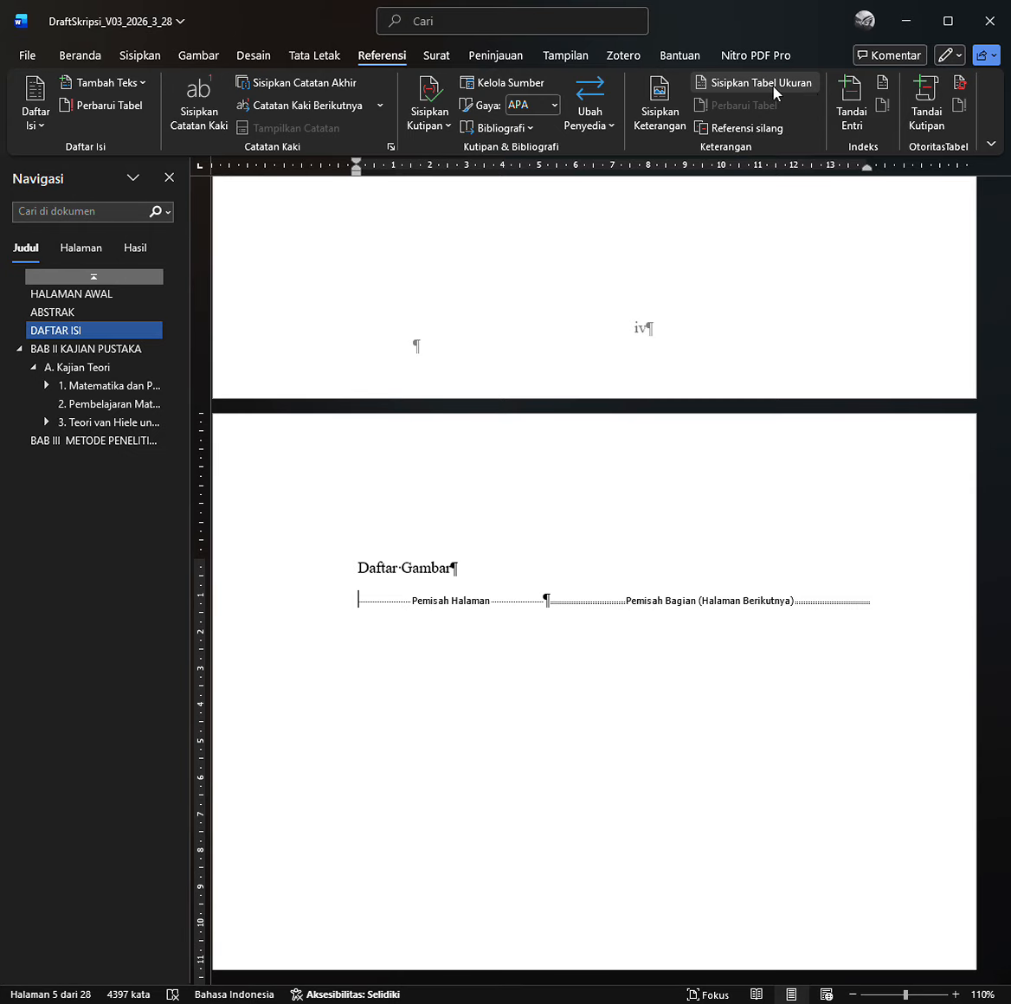
# Insert an automatic list of the Gambar captions on the line below the Daftar Gambar title.
pyautogui.click(853, 94)
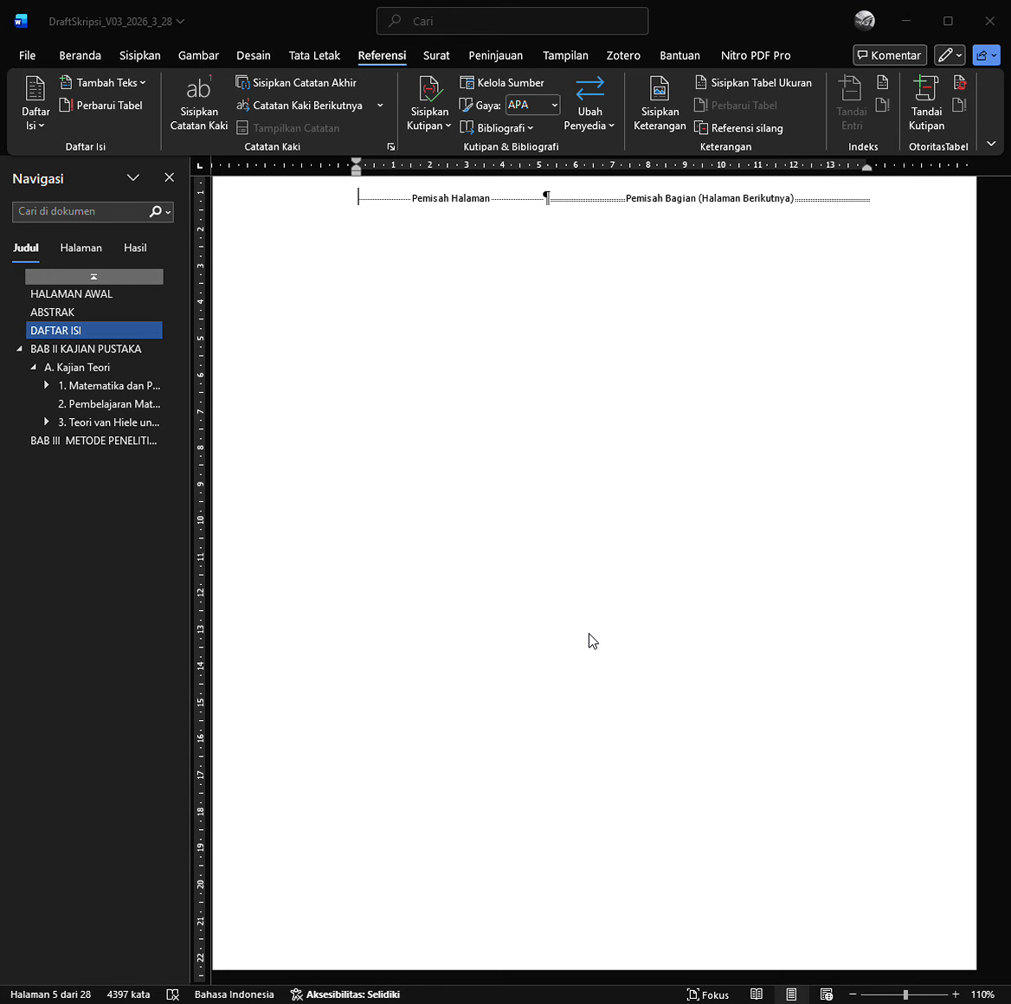
pyautogui.click(589, 636)
pyautogui.scroll(3, 704, 497)
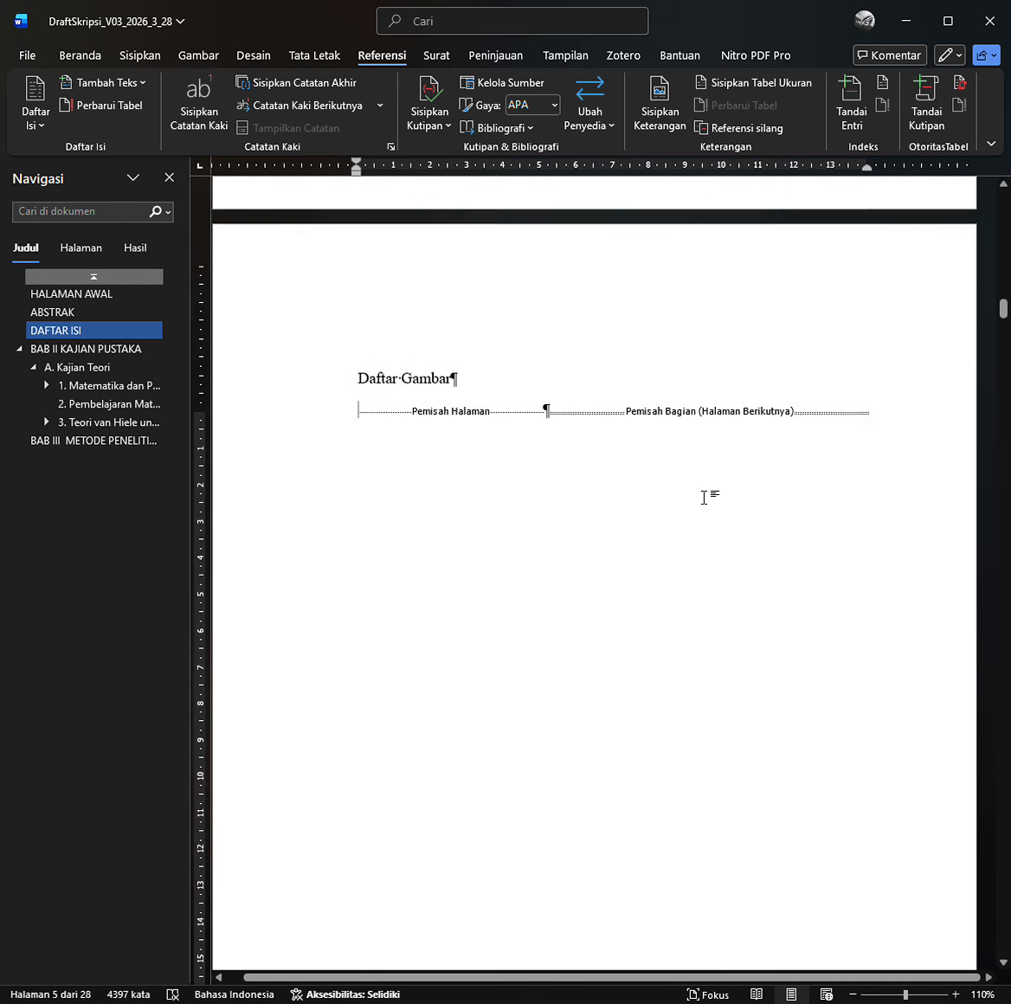
pyautogui.click(753, 83)
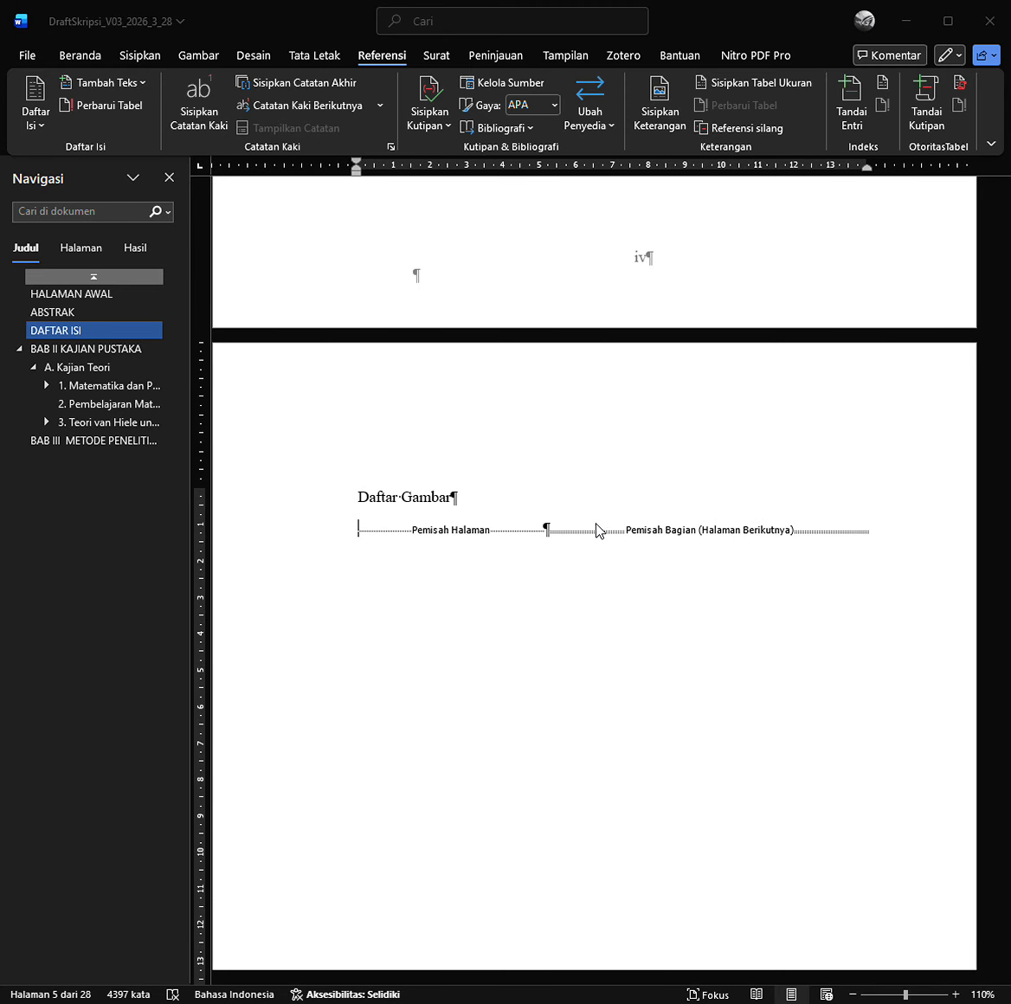
pyautogui.click(868, 703)
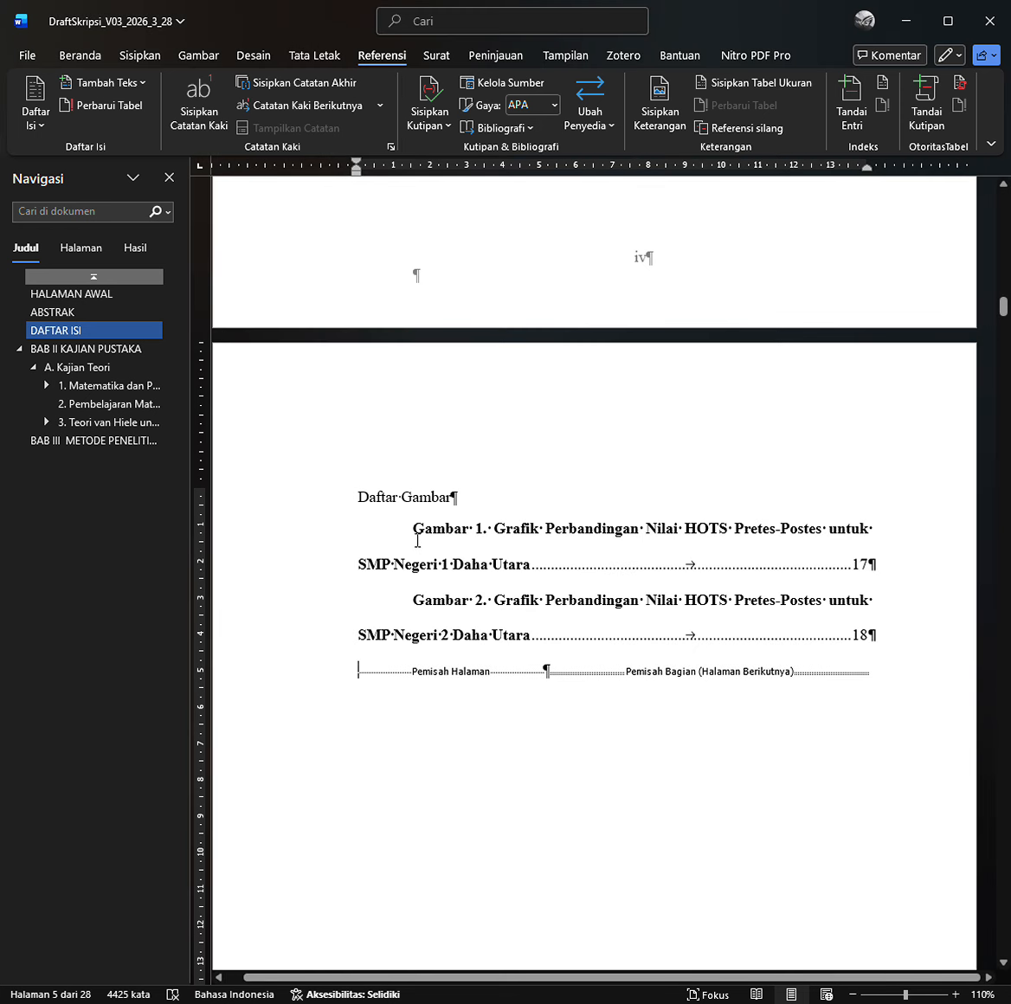
# Remove the bold formatting and the first-line indent from both entries in the list of figures.
pyautogui.moveTo(413, 530); pyautogui.dragTo(565, 645)
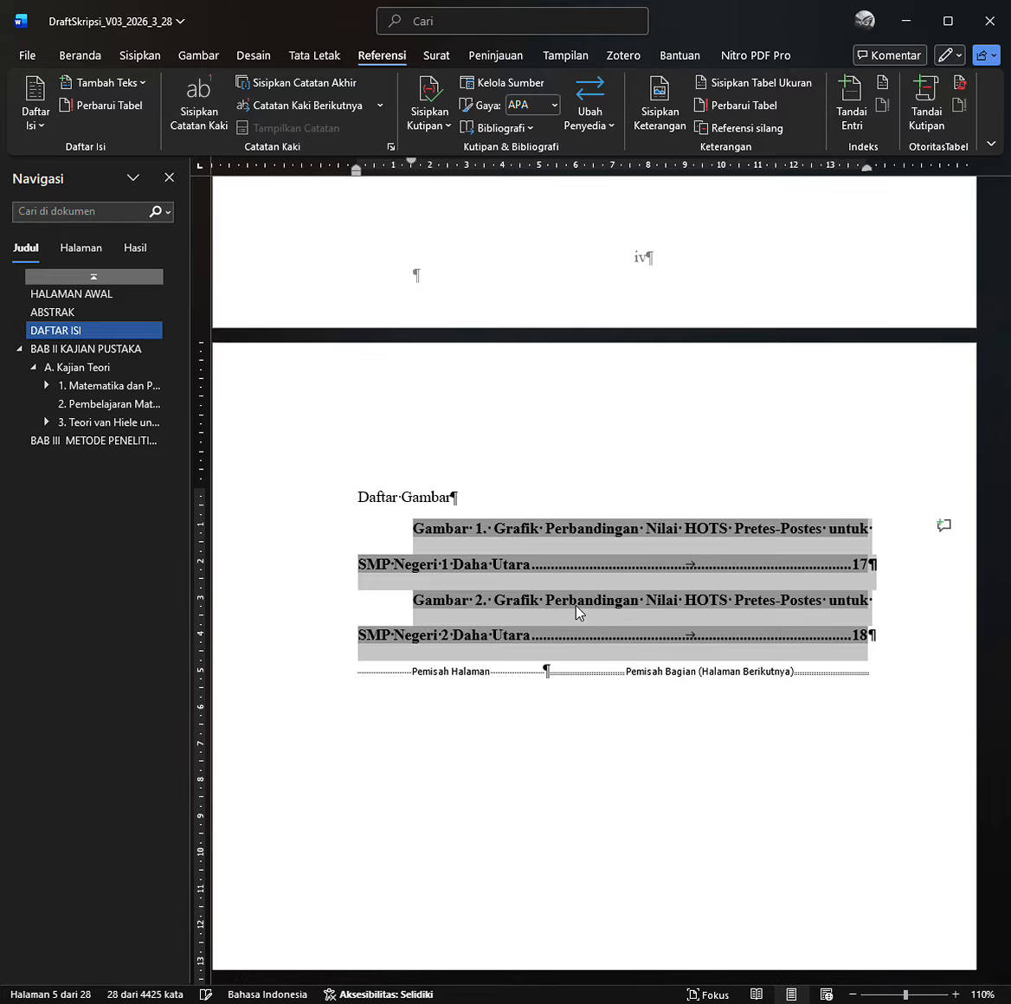
pyautogui.hotkey('ctrl', 'b')
pyautogui.moveTo(411, 162); pyautogui.dragTo(355, 171)
pyautogui.click(604, 736)
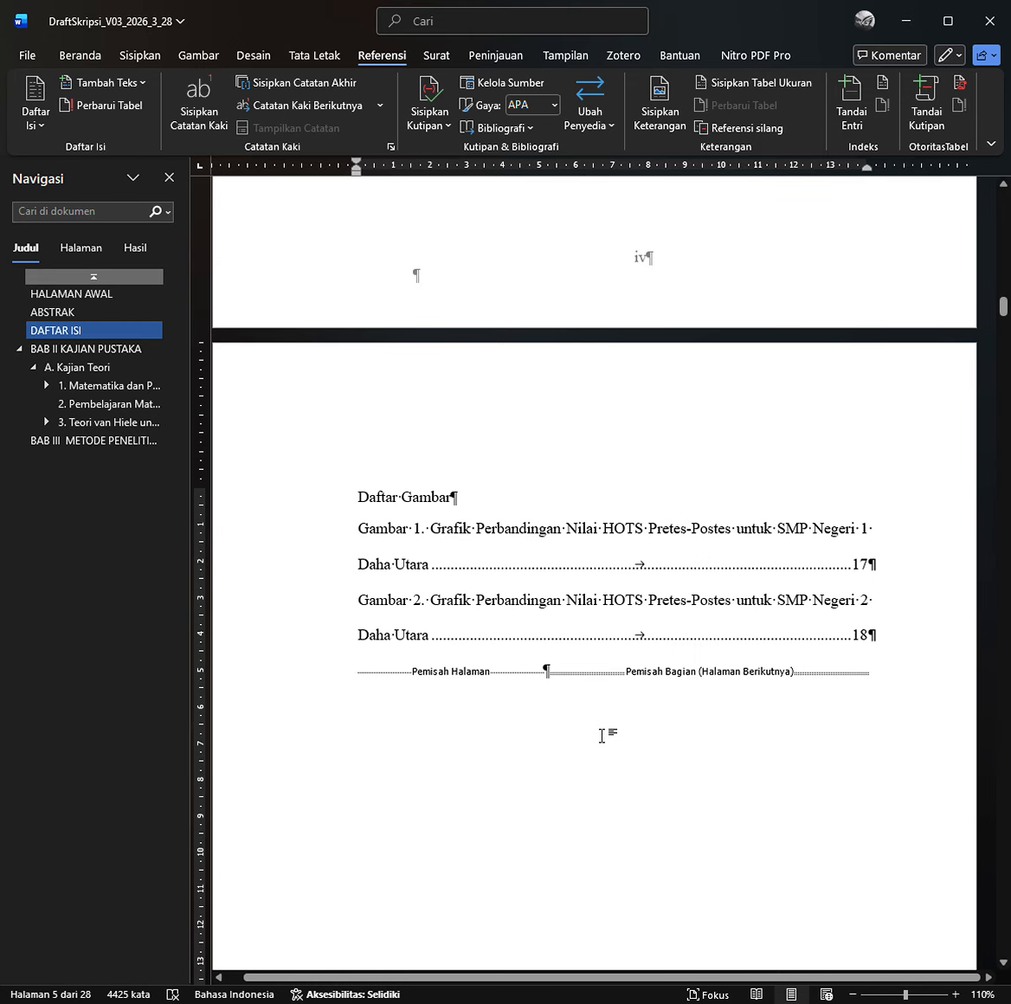
# Apply the Judul 1 style to the Daftar Tabel title and change it to all uppercase.
pyautogui.scroll(12, 603, 736)
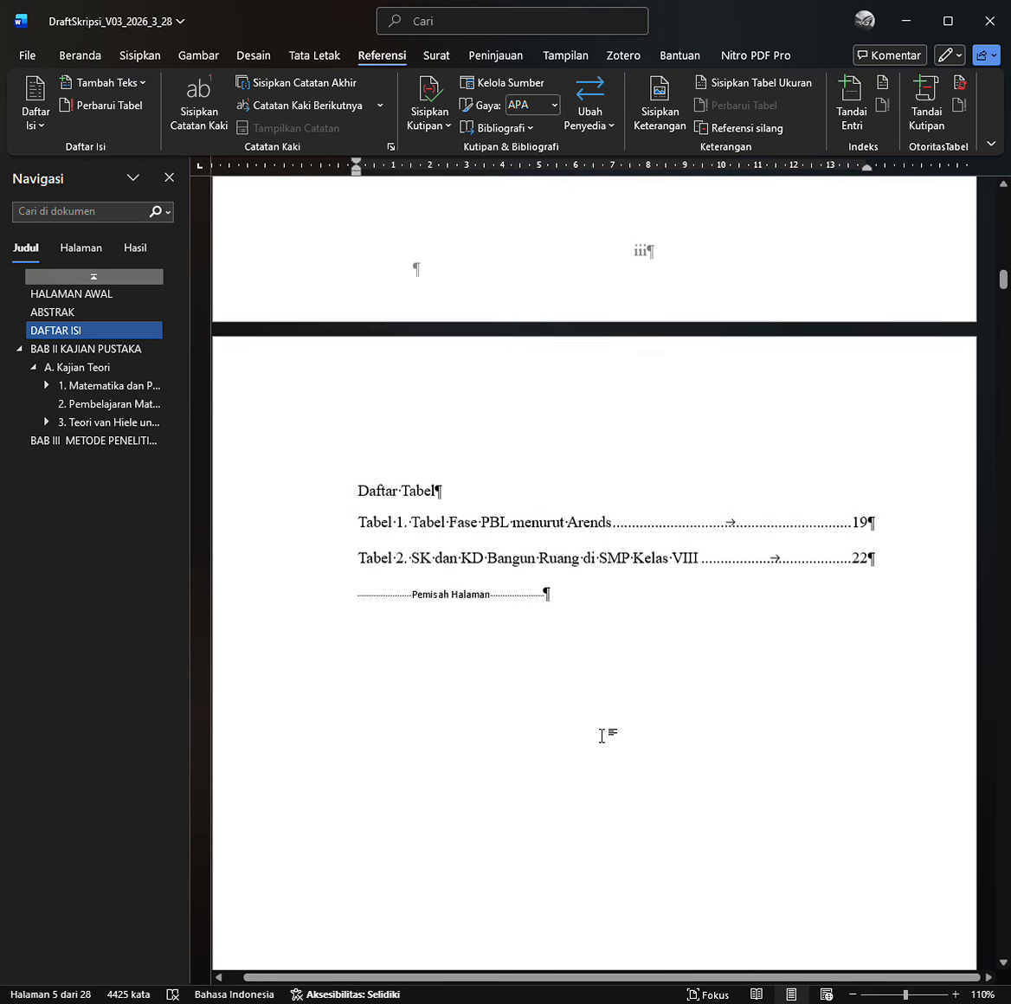
pyautogui.click(336, 509)
pyautogui.click(81, 53)
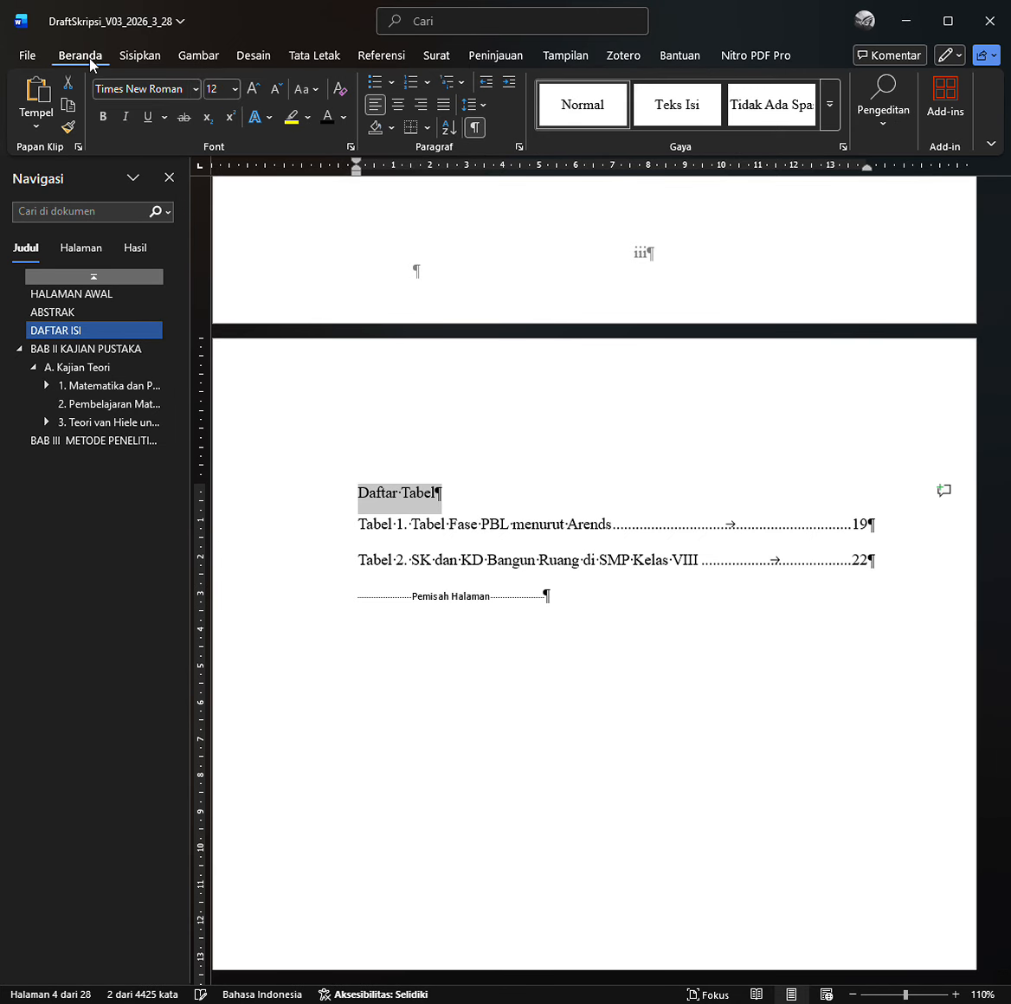
pyautogui.click(829, 98)
pyautogui.click(582, 104)
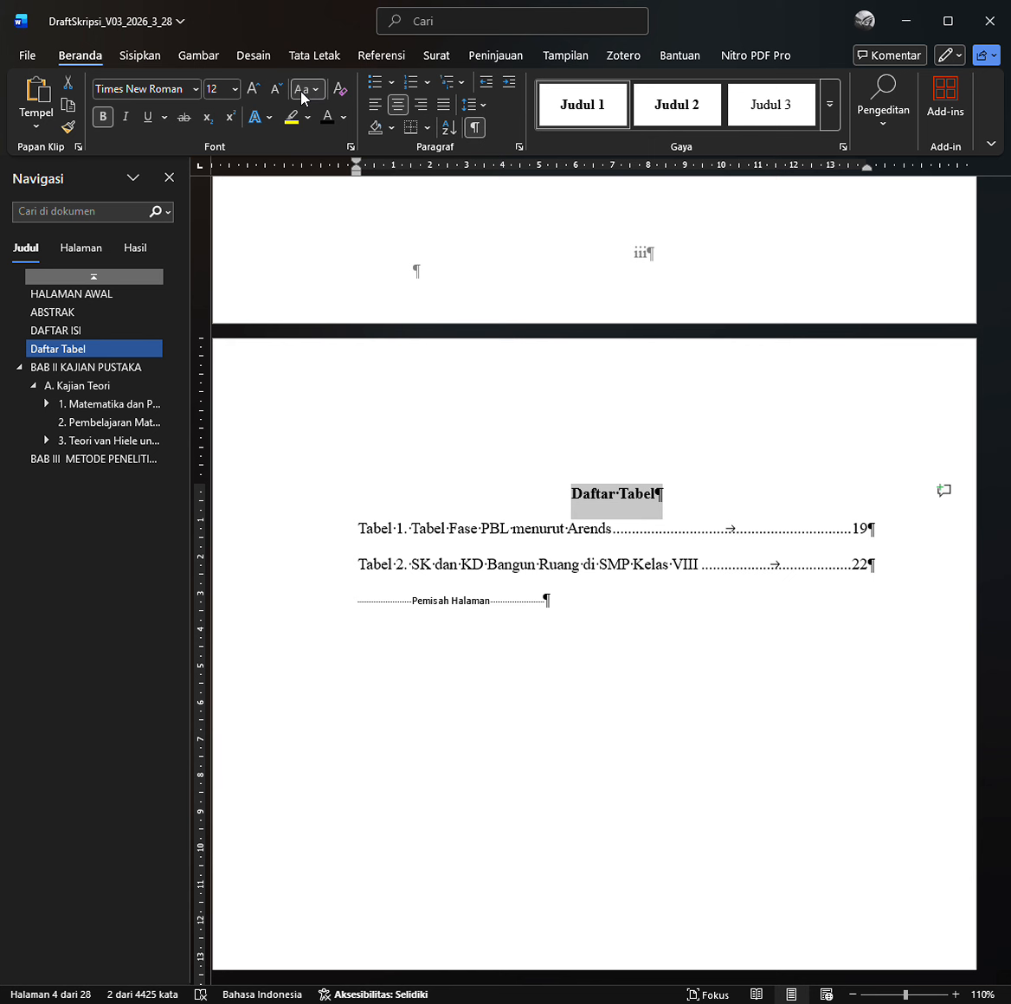
pyautogui.hotkey('shift', 'F3')
# Apply the Judul 1 style to the Daftar Gambar title and change it to all uppercase.
pyautogui.scroll(-10, 424, 553)
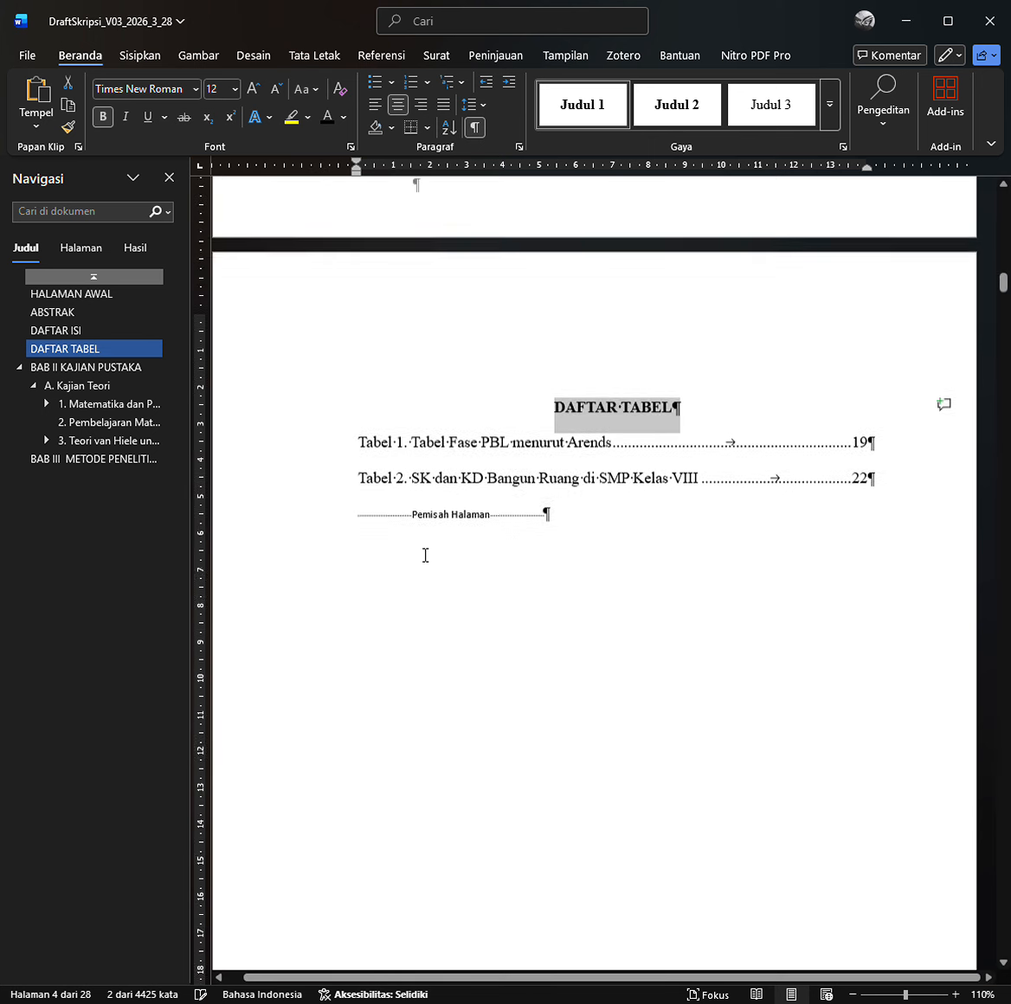
pyautogui.scroll(-6, 423, 554)
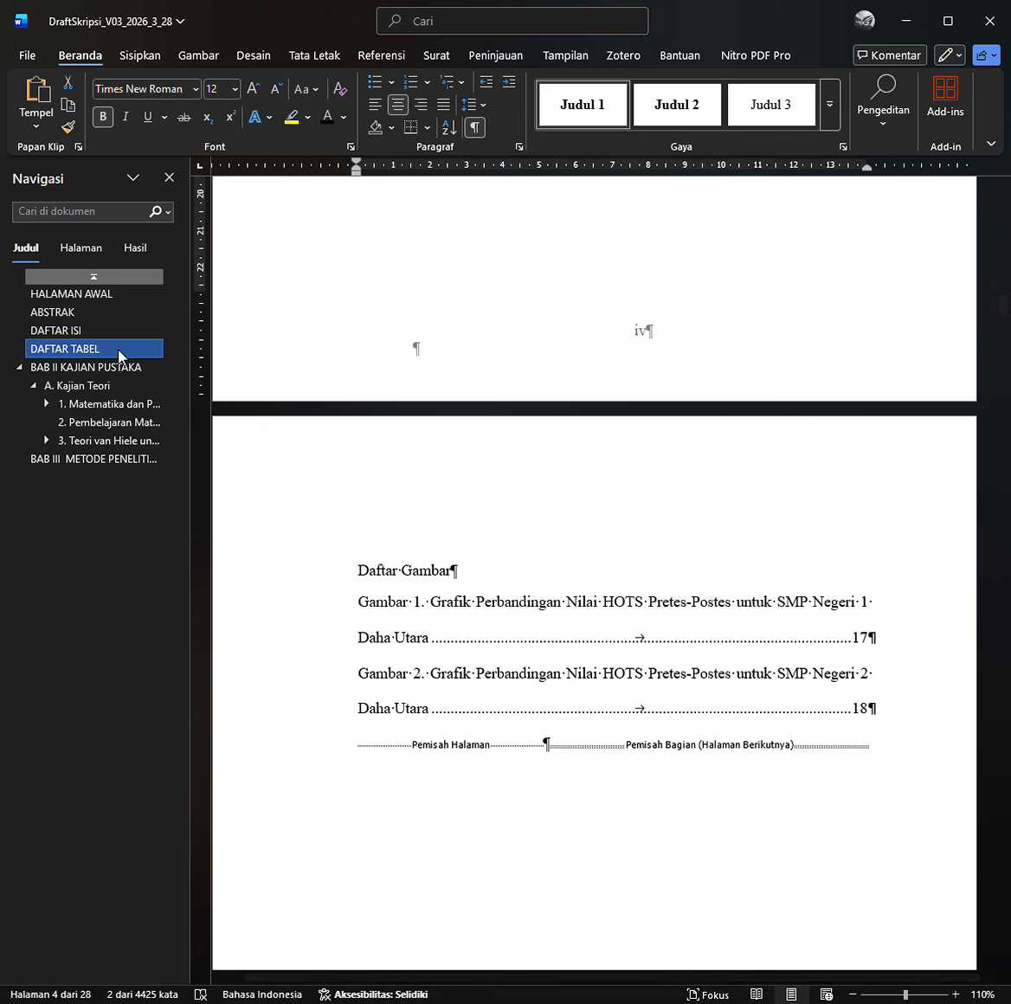
pyautogui.click(319, 580)
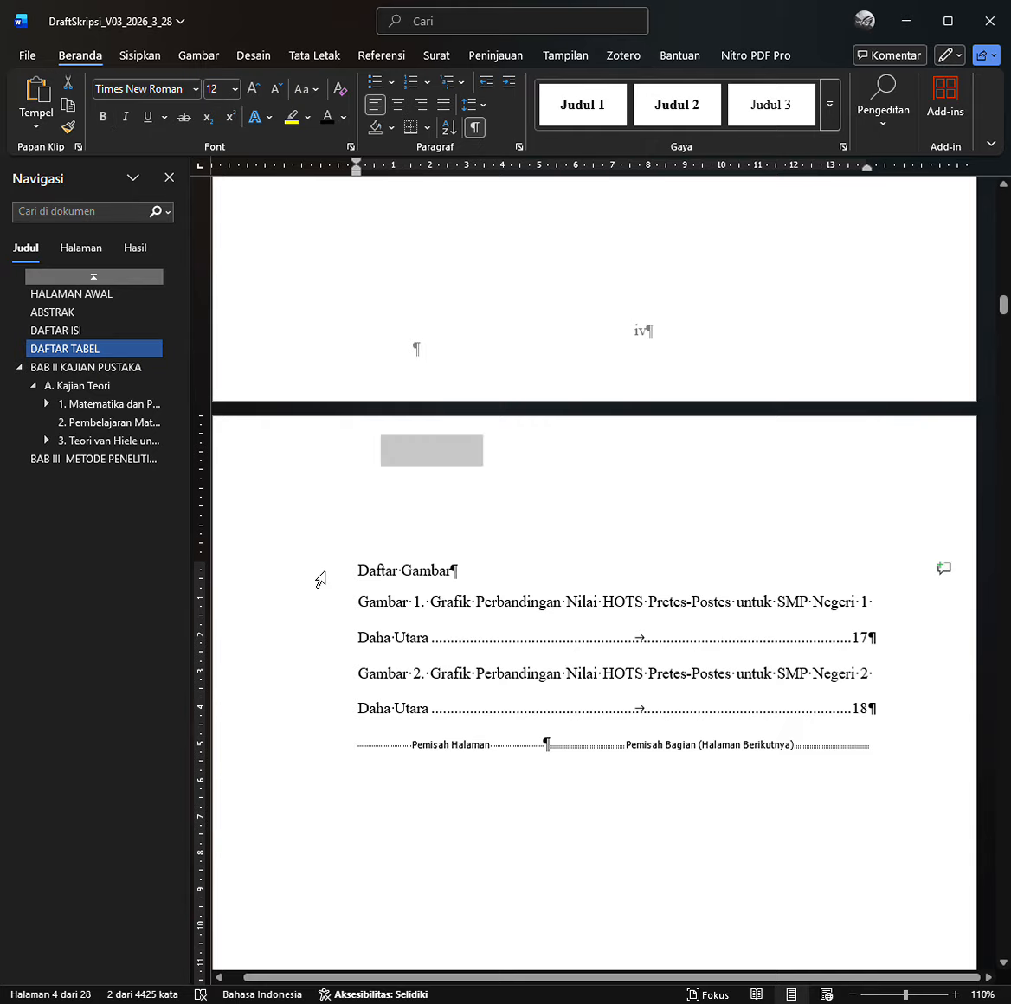
pyautogui.click(570, 116)
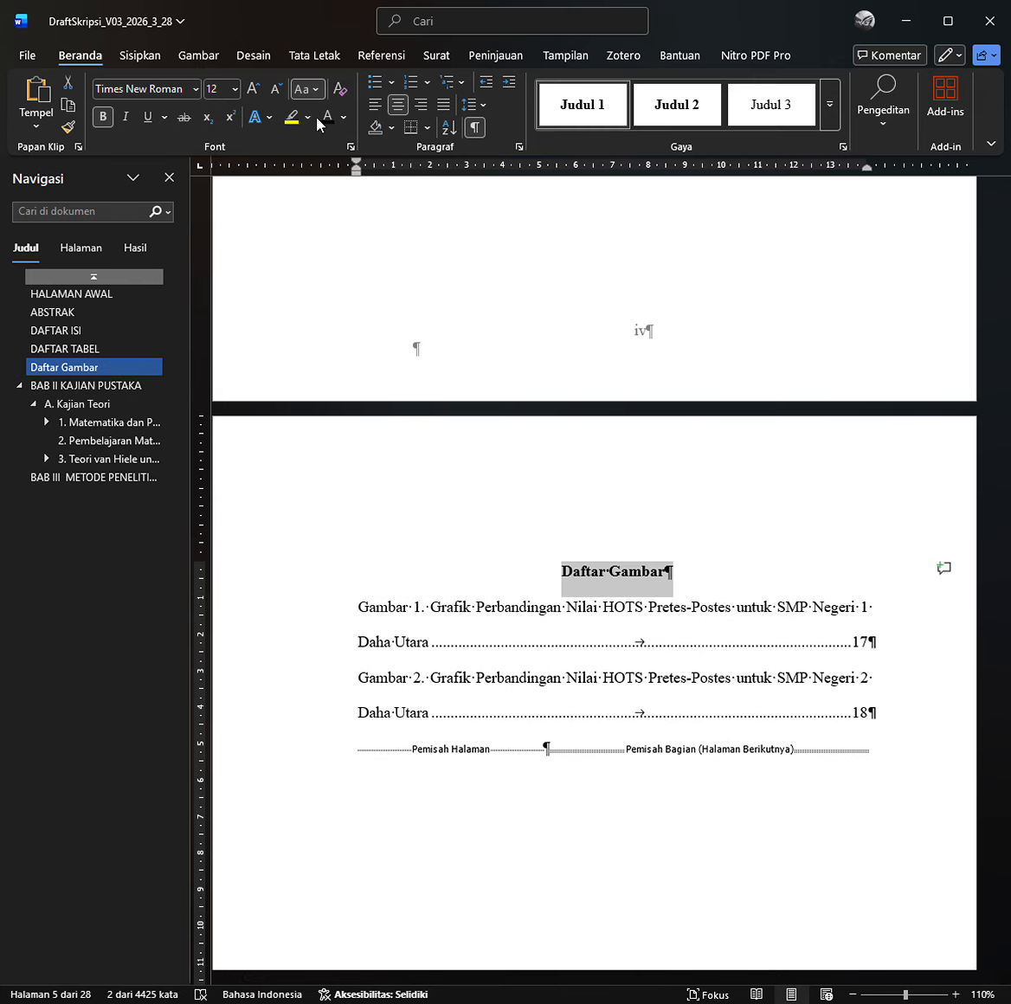
pyautogui.hotkey('shift', 'F3')
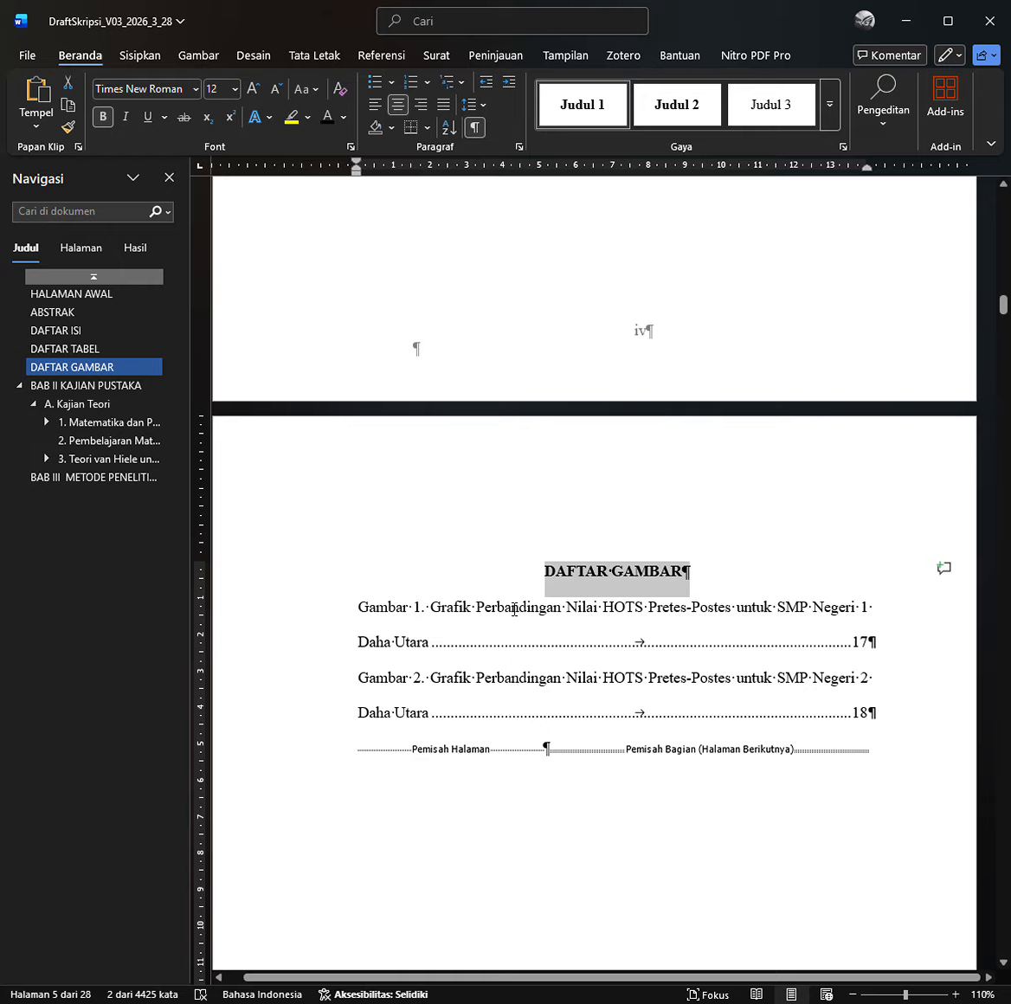
# Review the Daftar Tabel and Daftar Gambar pages and the transition to the BAB II page.
pyautogui.click(495, 630)
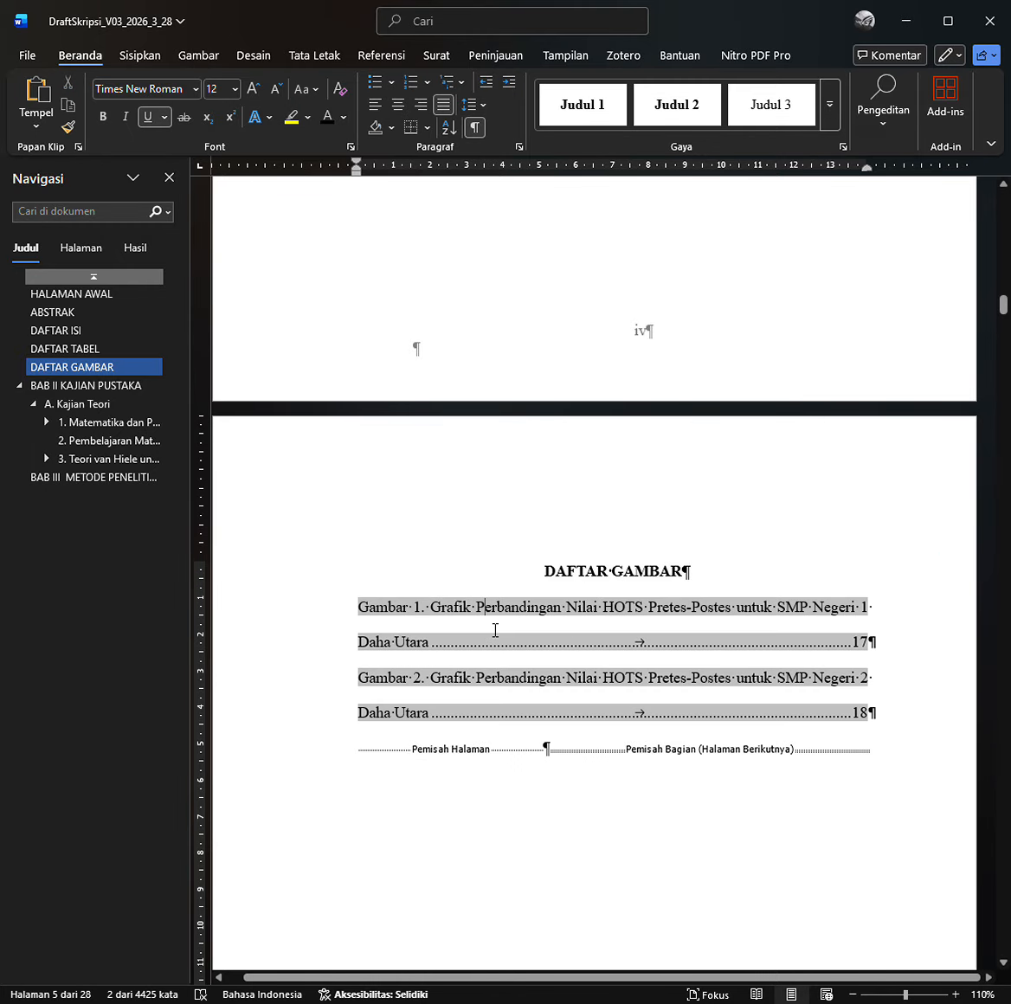
pyautogui.click(454, 574)
pyautogui.click(454, 613)
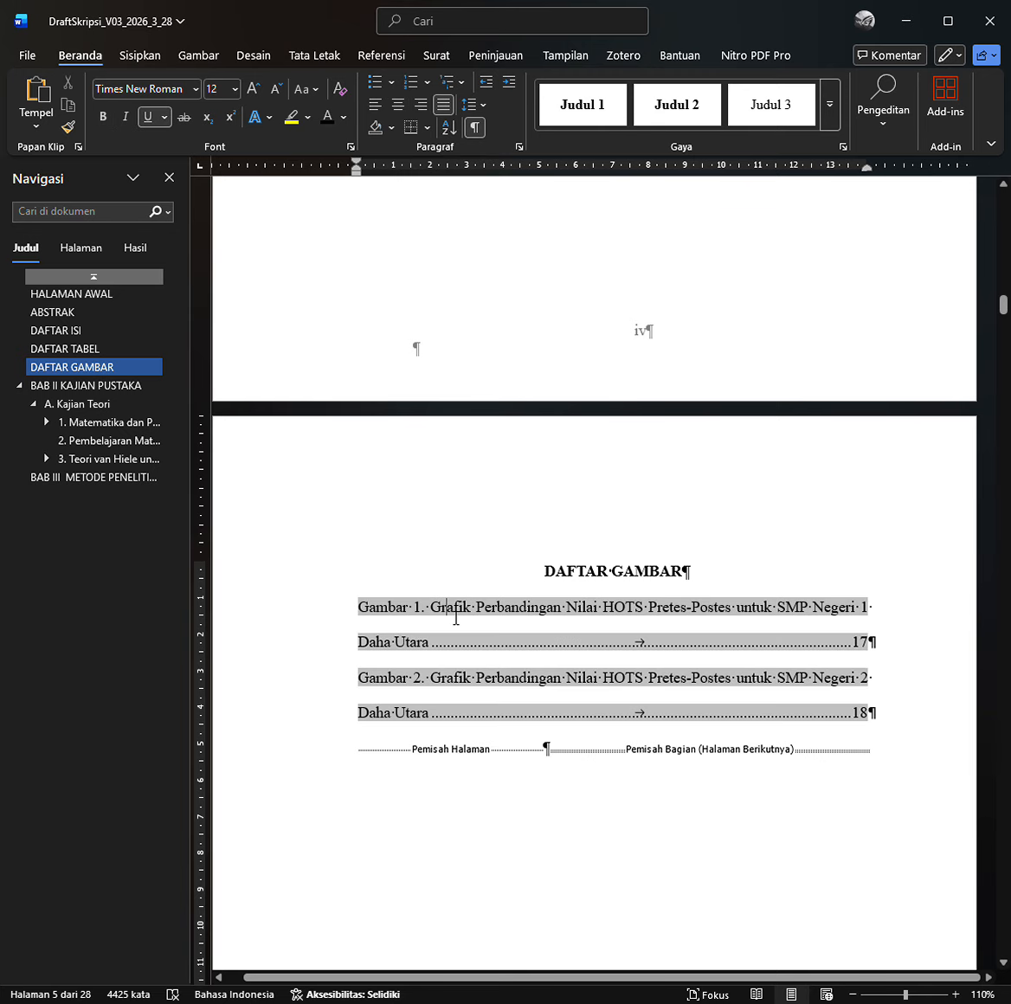
pyautogui.scroll(3, 450, 618)
pyautogui.scroll(8, 450, 614)
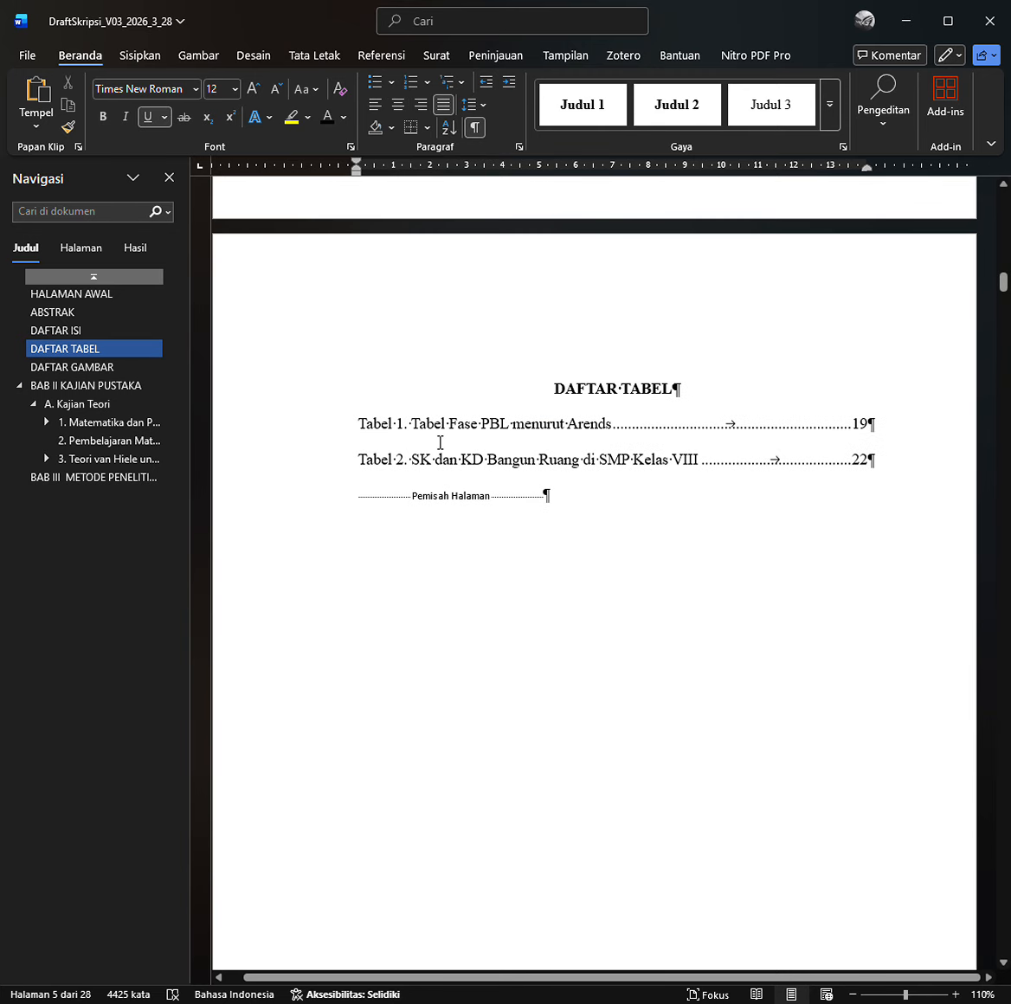
pyautogui.click(439, 443)
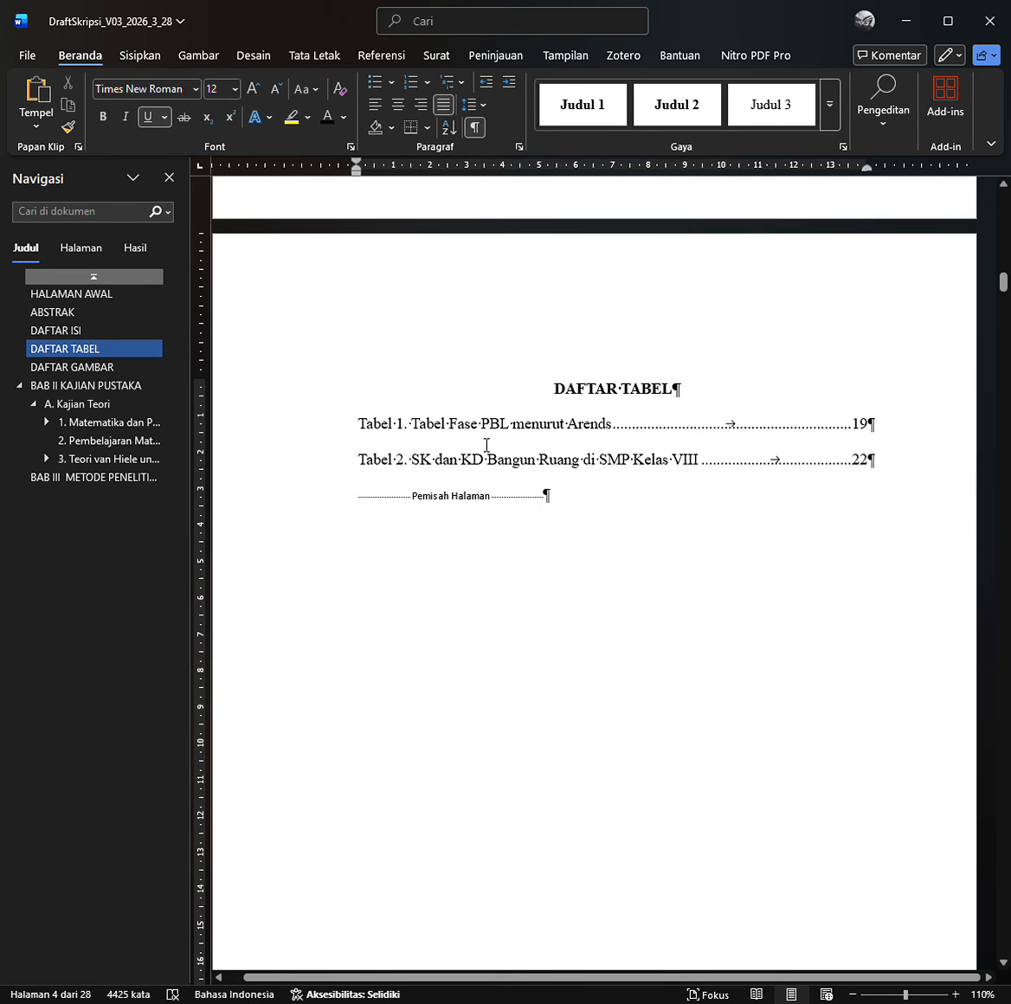
pyautogui.click(486, 445)
pyautogui.scroll(-8, 487, 445)
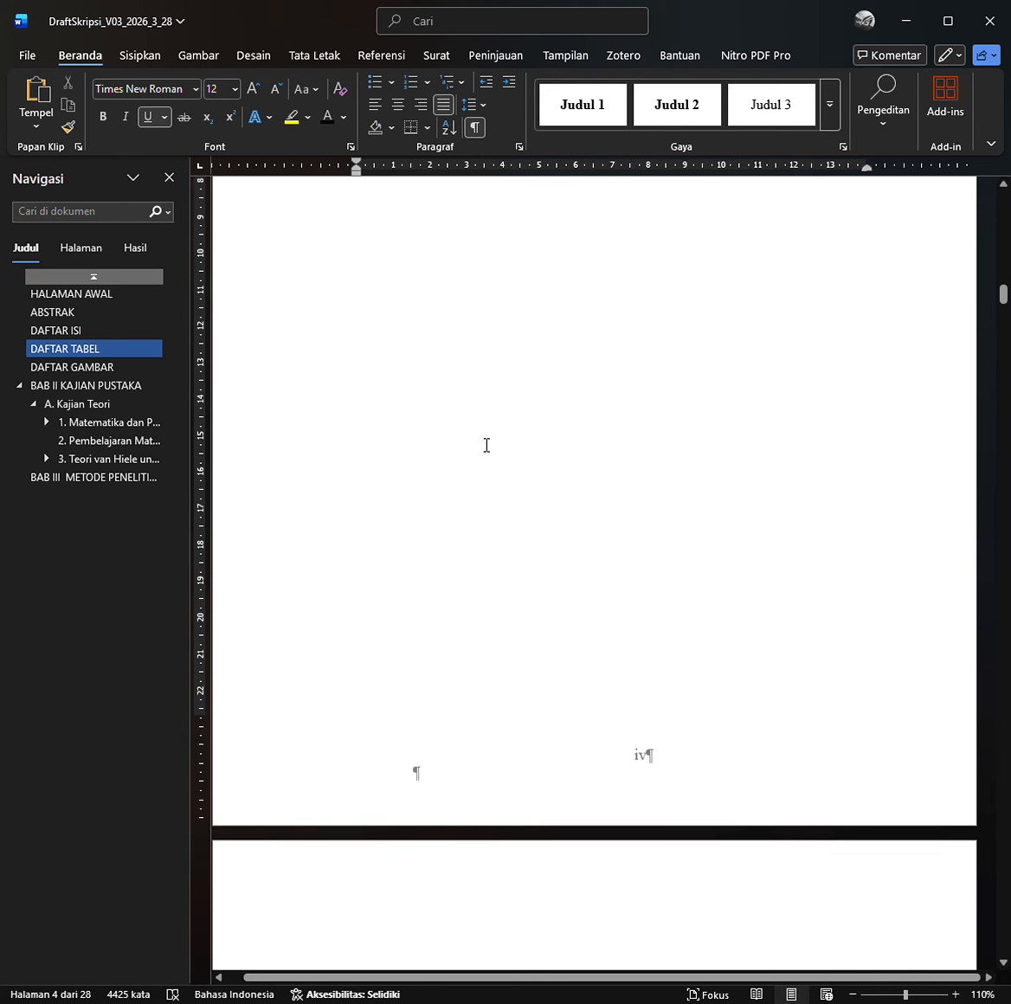
pyautogui.scroll(-3, 486, 444)
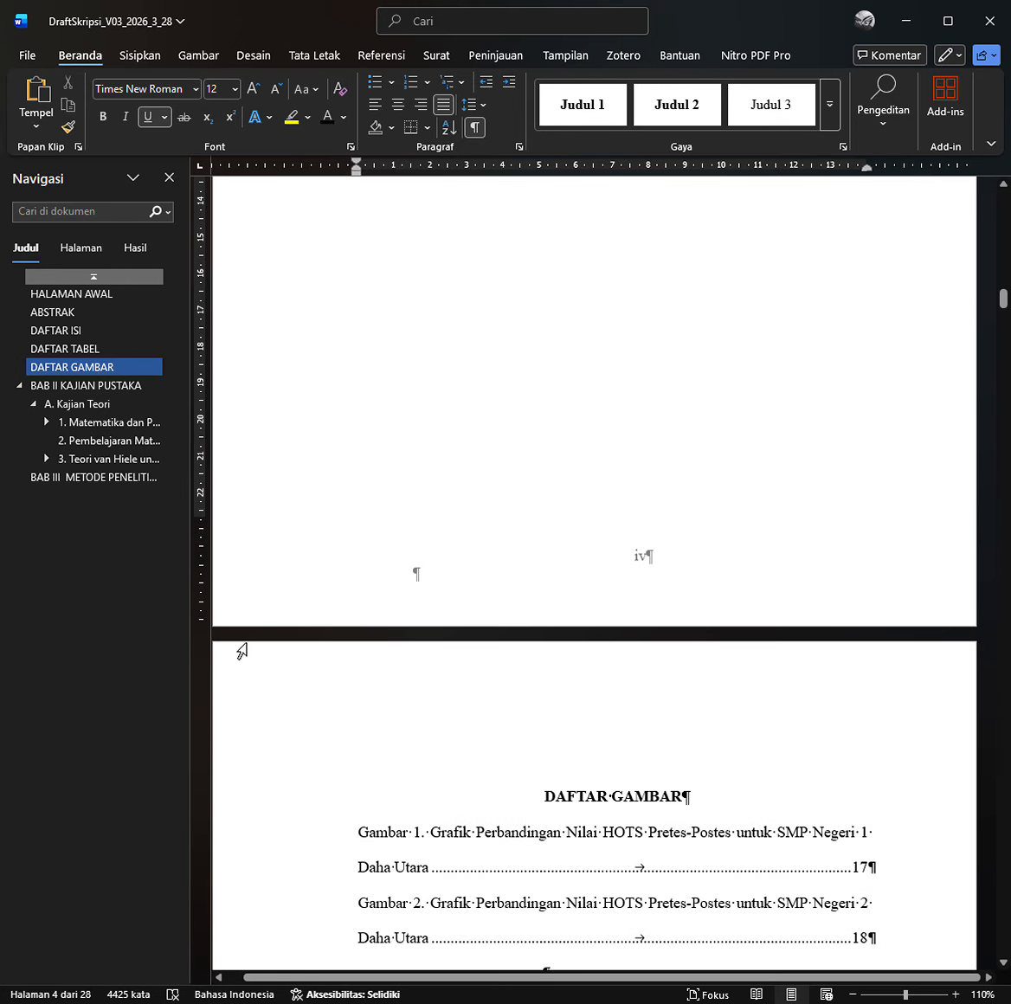
pyautogui.scroll(-15, 470, 683)
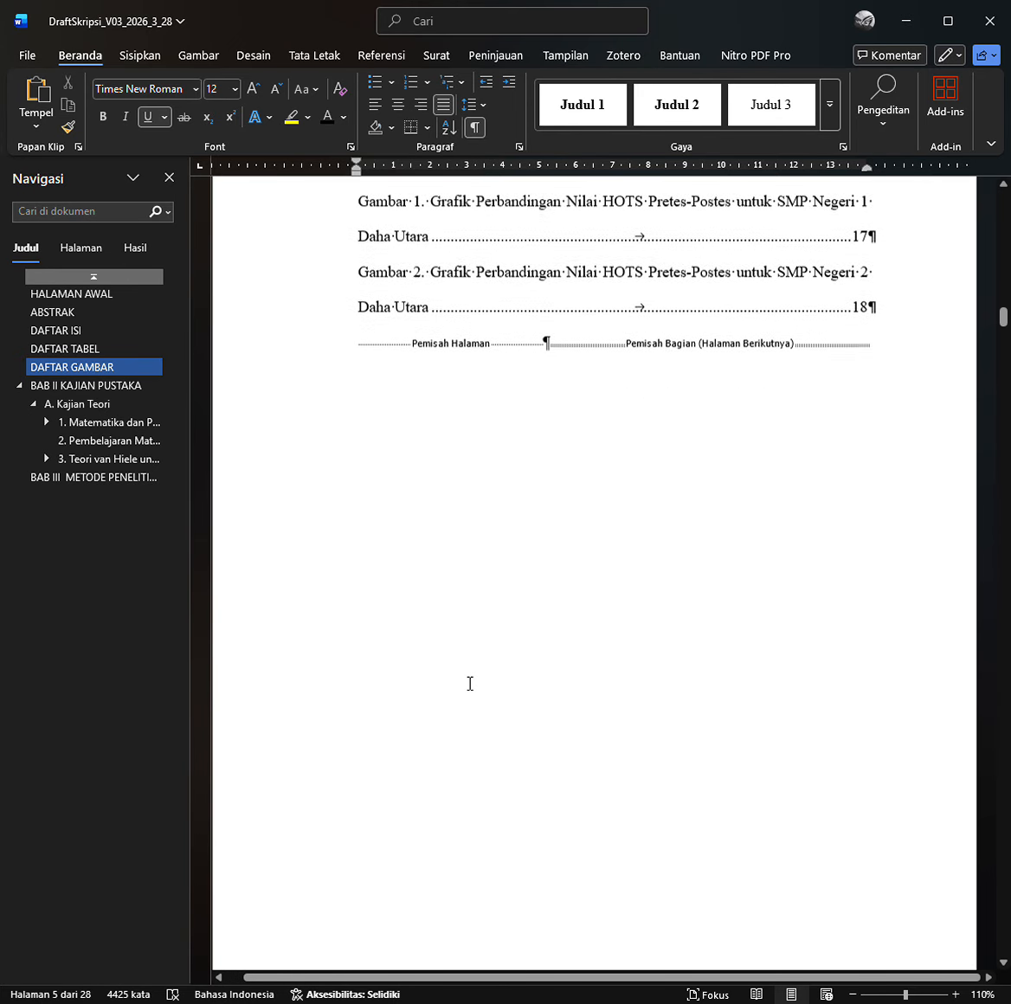
pyautogui.scroll(8, 470, 684)
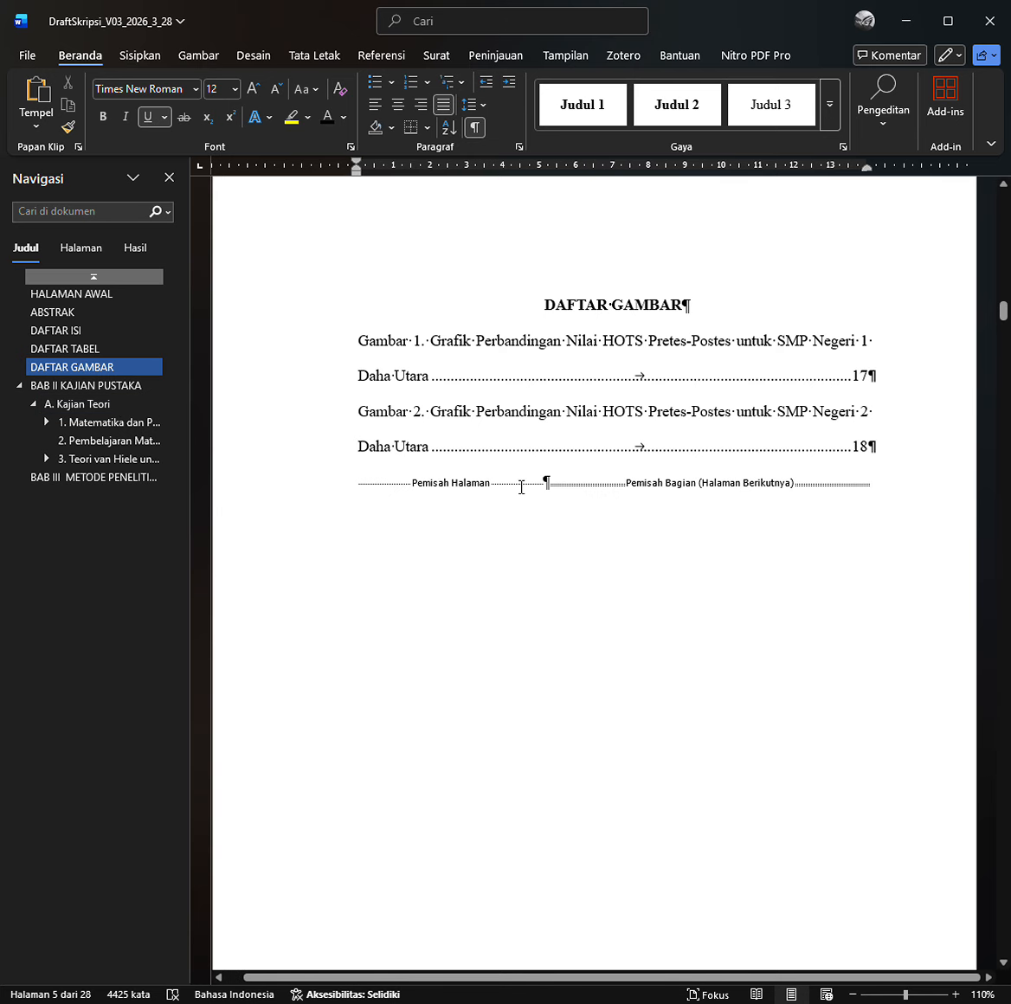
pyautogui.scroll(-2, 521, 483)
pyautogui.scroll(-9, 524, 490)
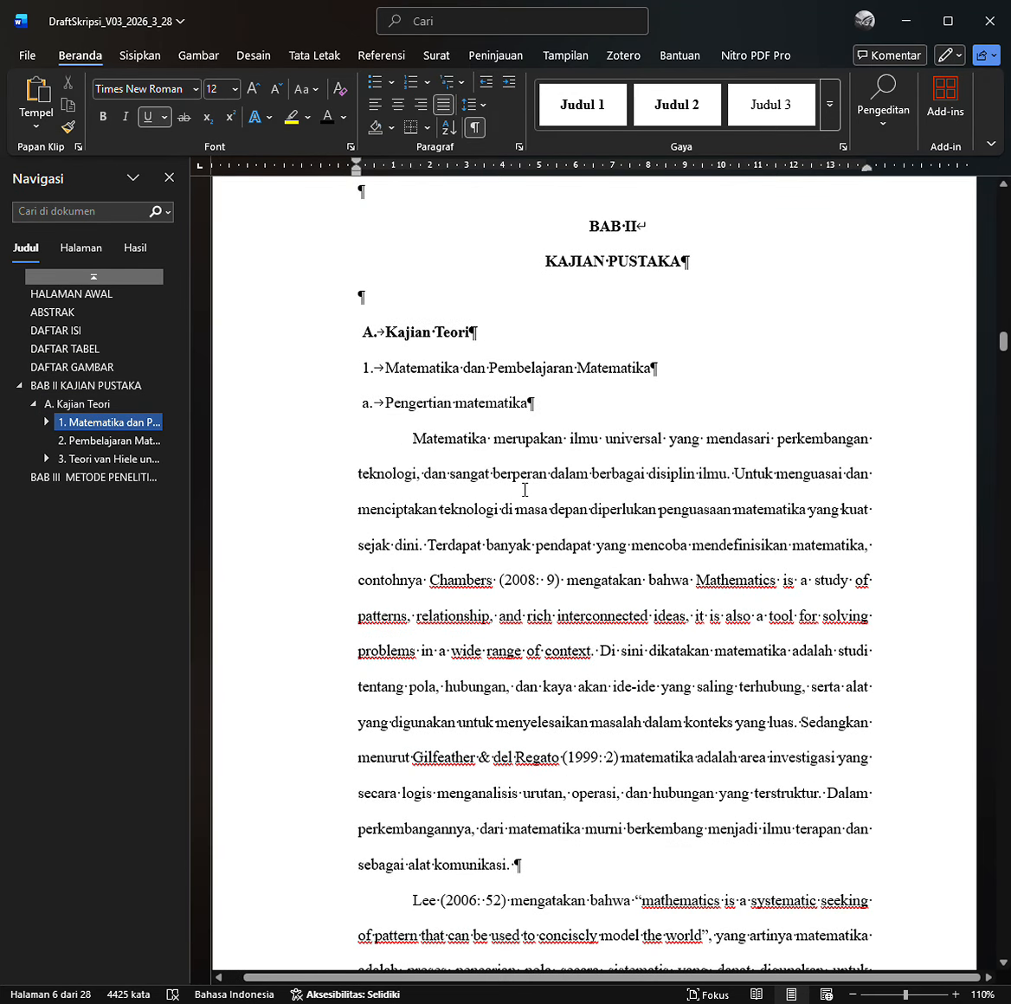
pyautogui.scroll(1, 525, 490)
pyautogui.scroll(6, 525, 490)
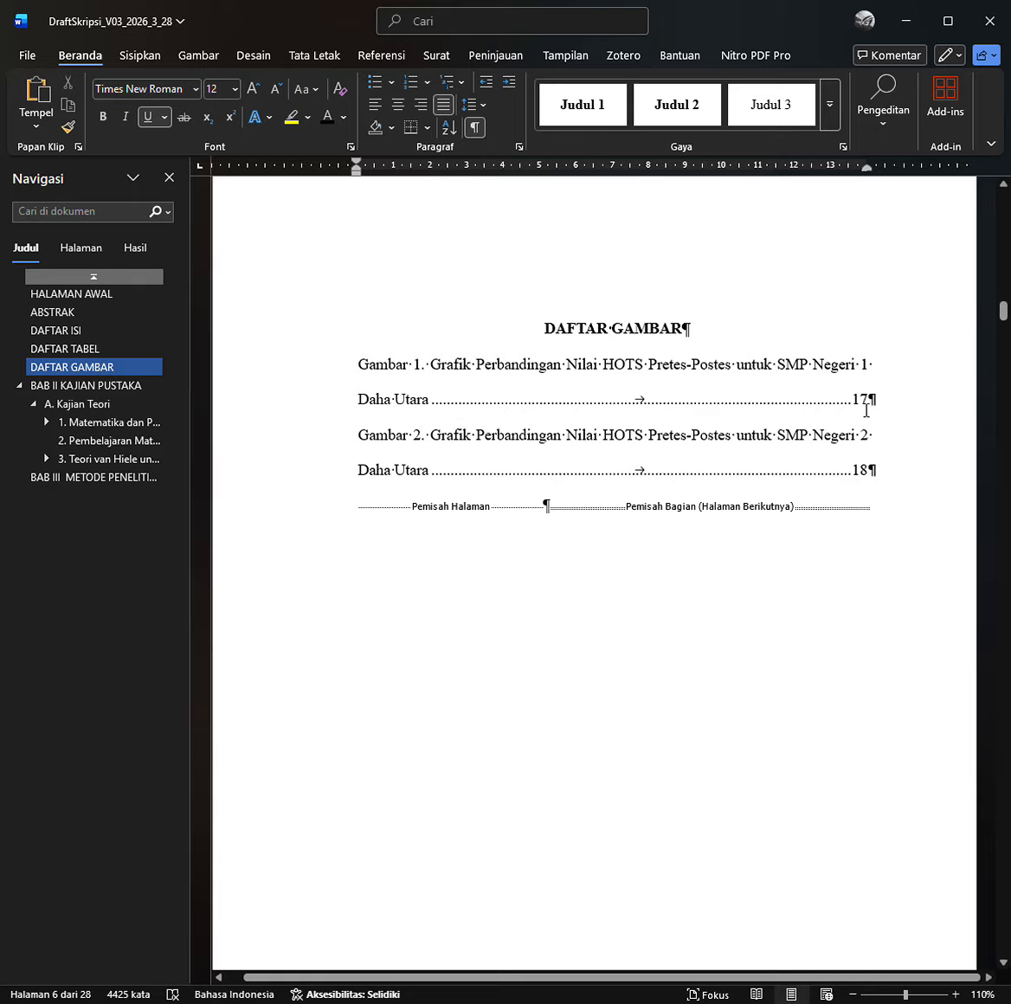
# Examine the entries and page numbers in the list of figures, and check the page numbering on the first BAB II pages.
pyautogui.click(865, 407)
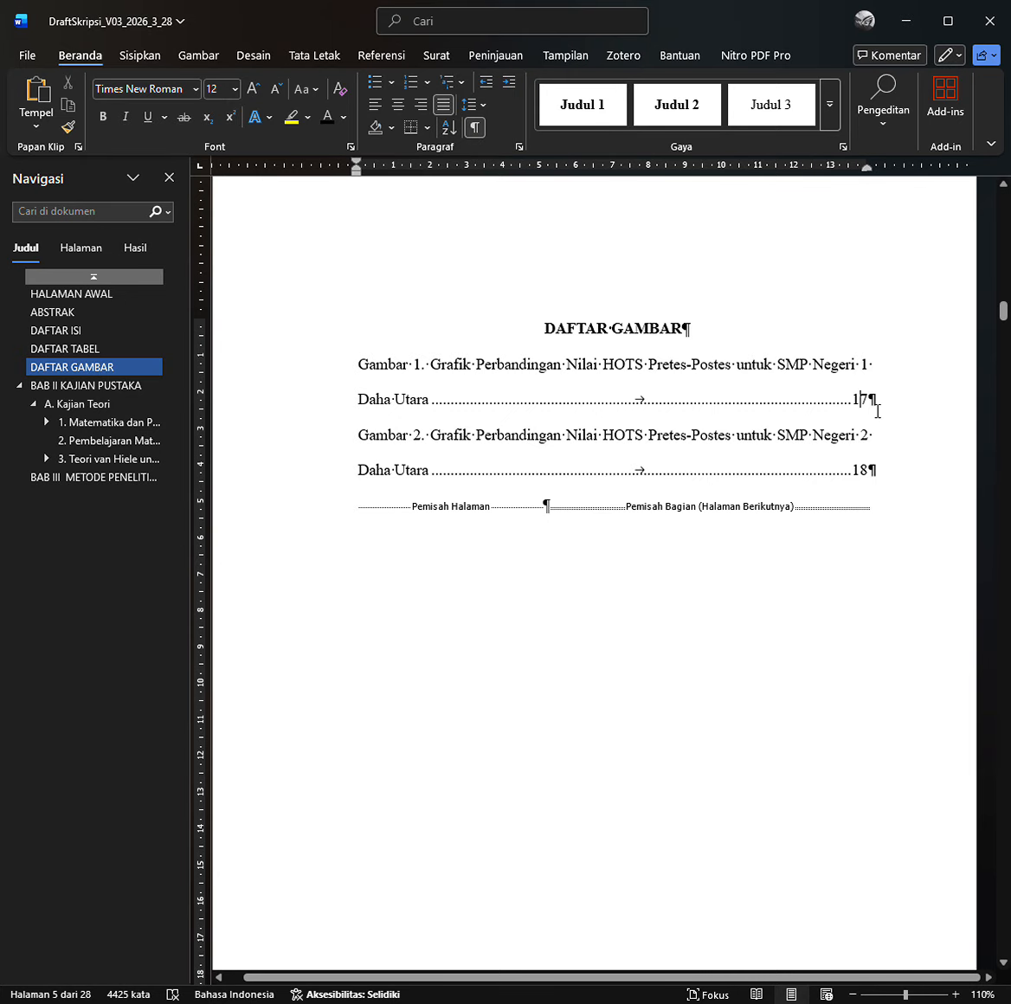
pyautogui.click(878, 412)
pyautogui.press('Left')
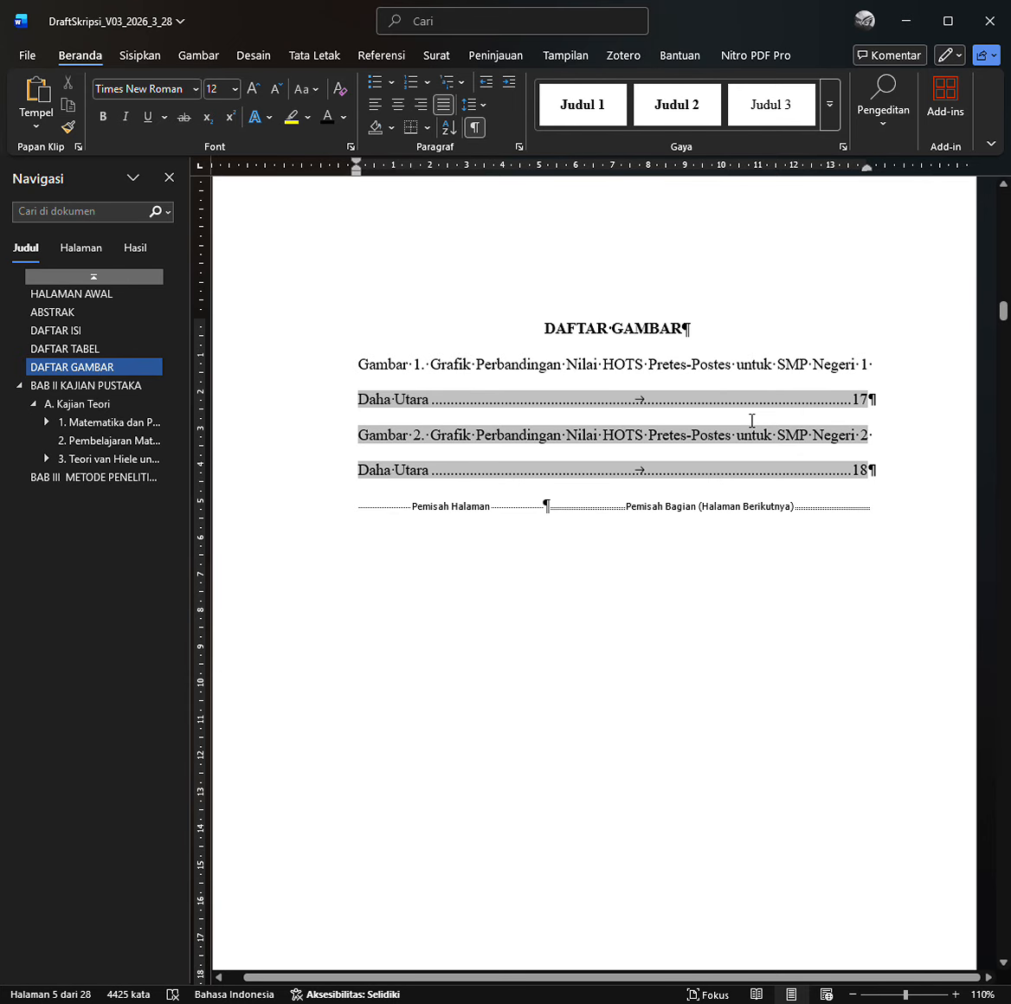
pyautogui.scroll(-1, 752, 420)
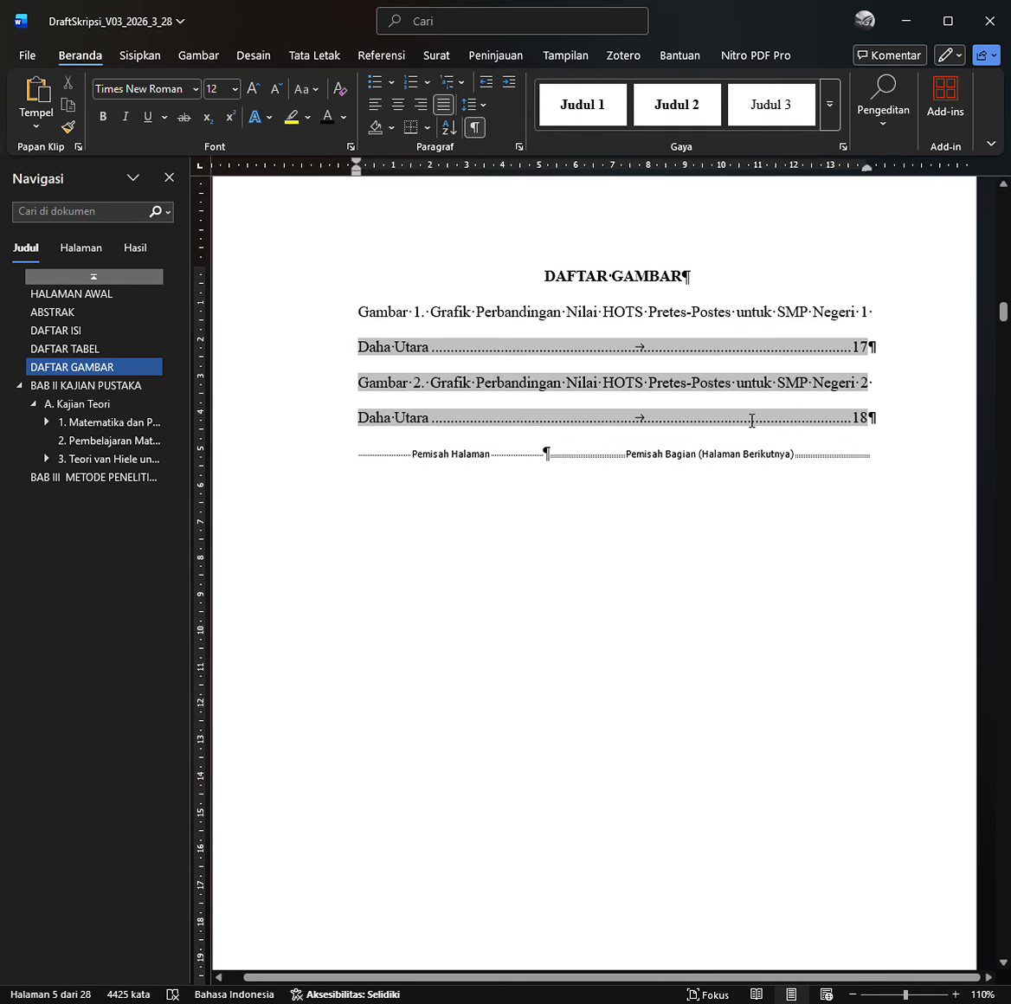
pyautogui.click(636, 320)
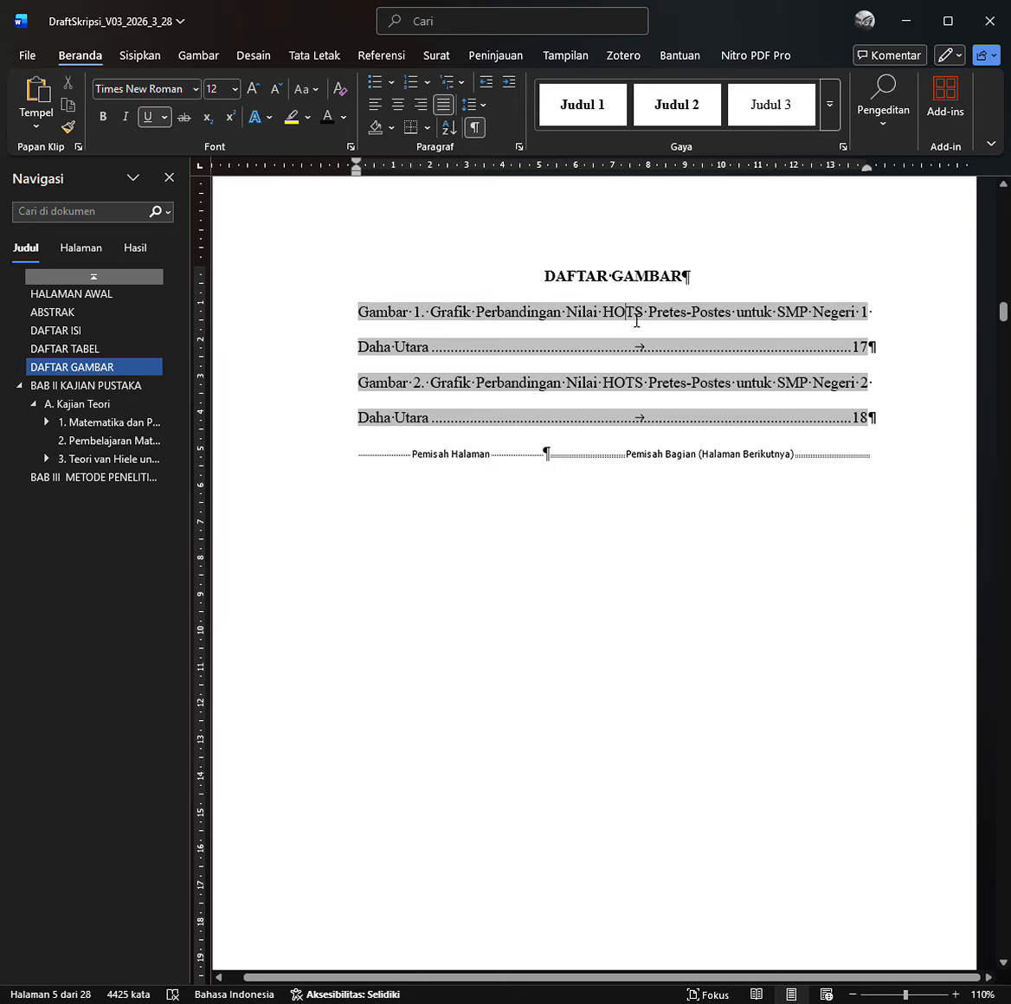
pyautogui.press('Left')
pyautogui.press('Left')
pyautogui.press('Left')
pyautogui.press('Left')
pyautogui.press('Left')
pyautogui.press('Left')
pyautogui.press('Left')
pyautogui.press('Left')
pyautogui.click(472, 388)
pyautogui.scroll(-3, 513, 420)
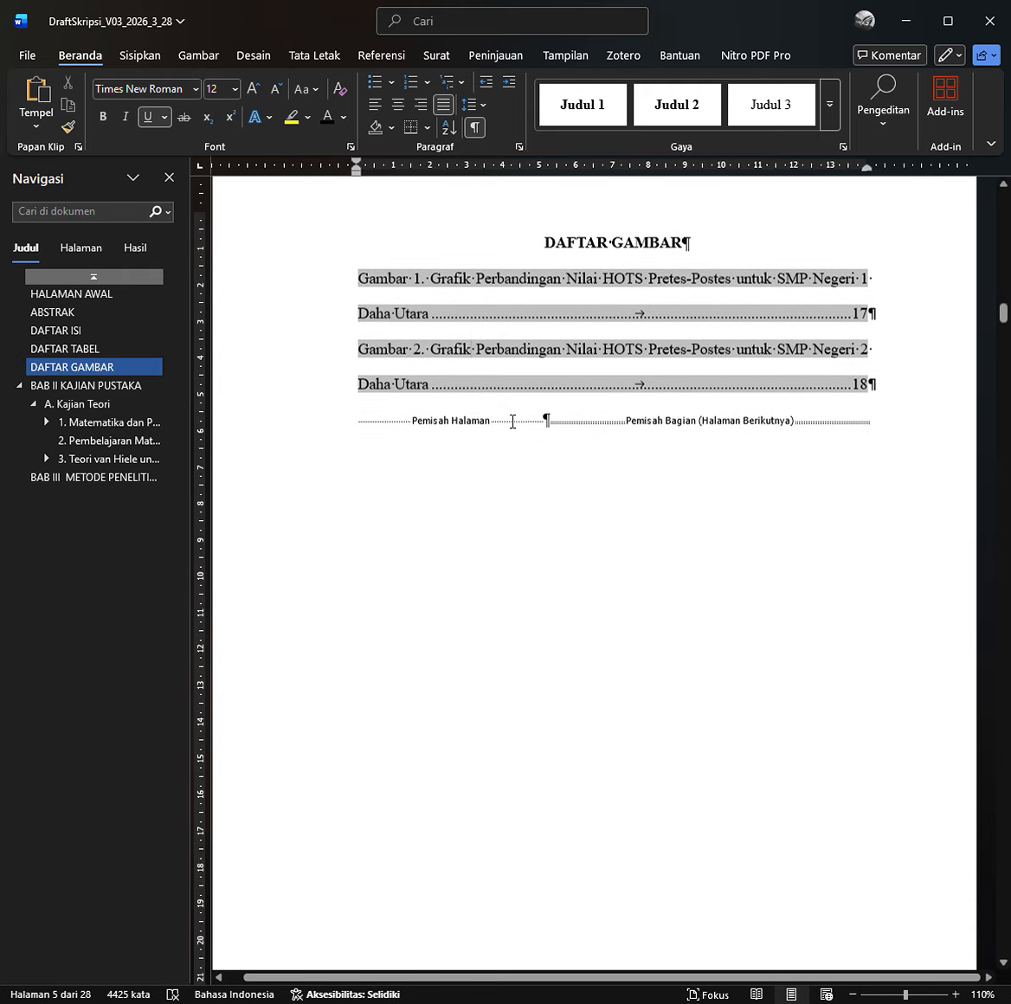
pyautogui.scroll(-10, 509, 421)
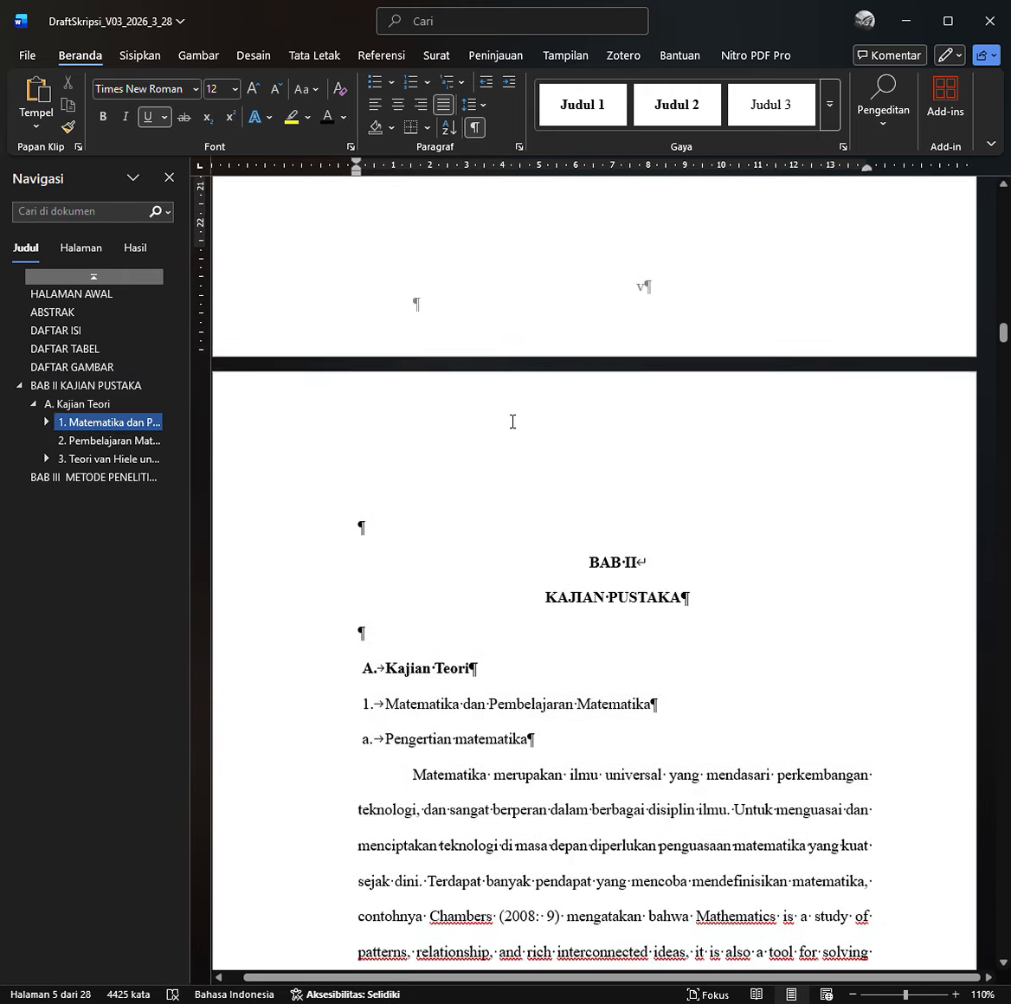
pyautogui.scroll(-10, 472, 435)
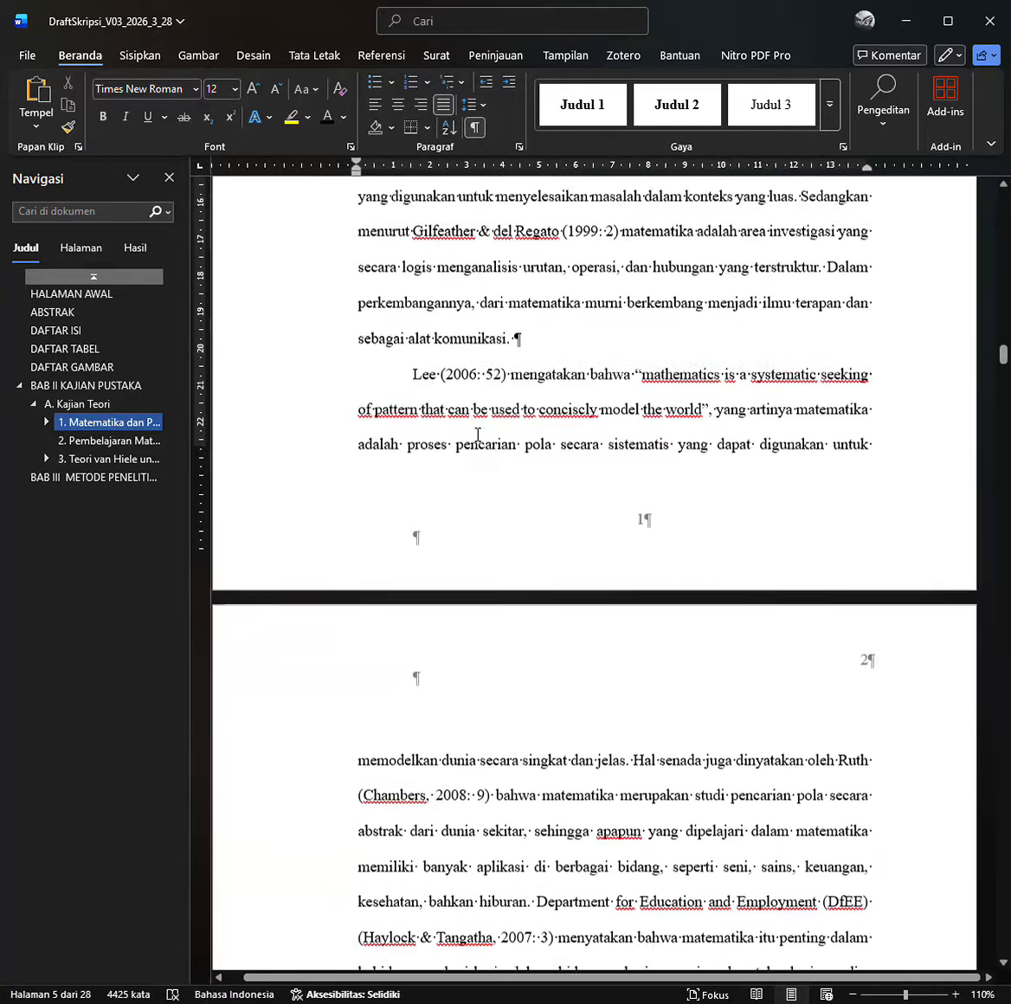
pyautogui.scroll(-5, 476, 432)
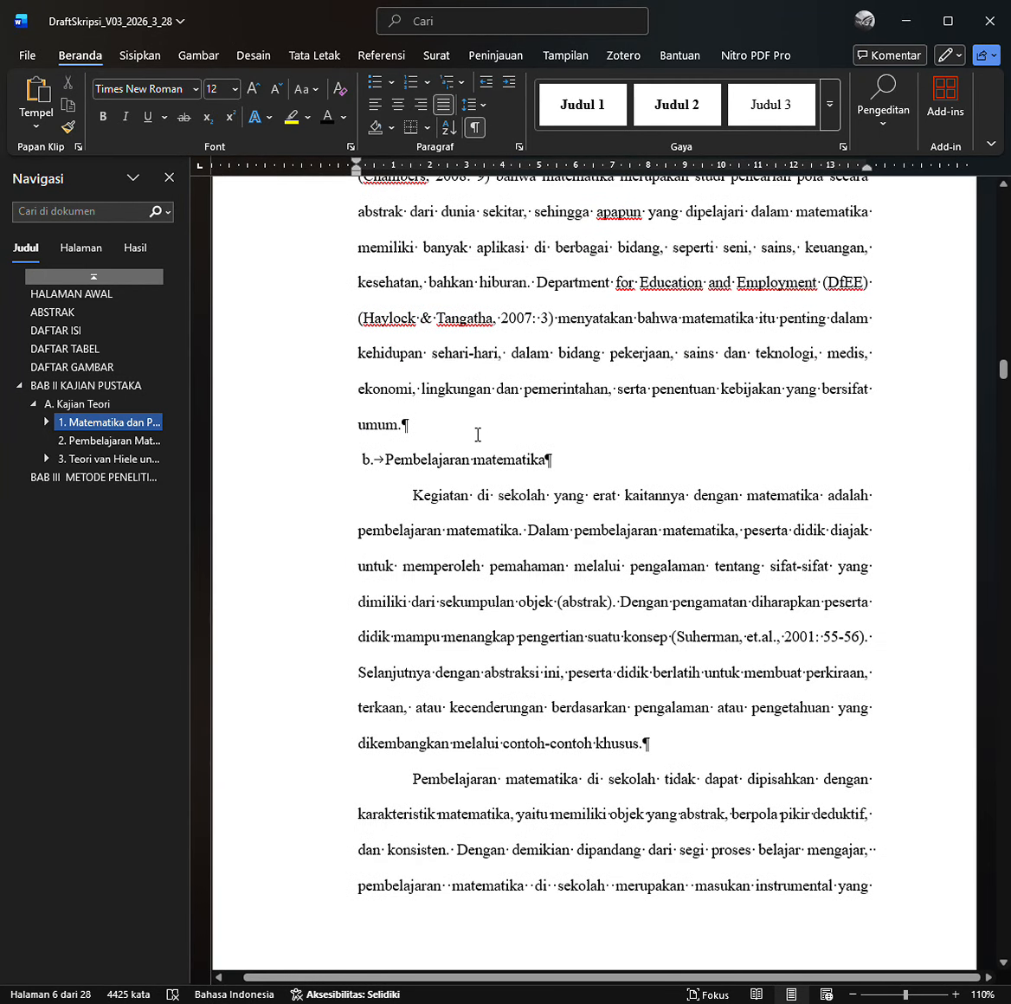
# Save the draft as a new version named DraftSkripsi_V04_2026_3_29 in the 01_Draft_Word folder.
pyautogui.click(467, 437)
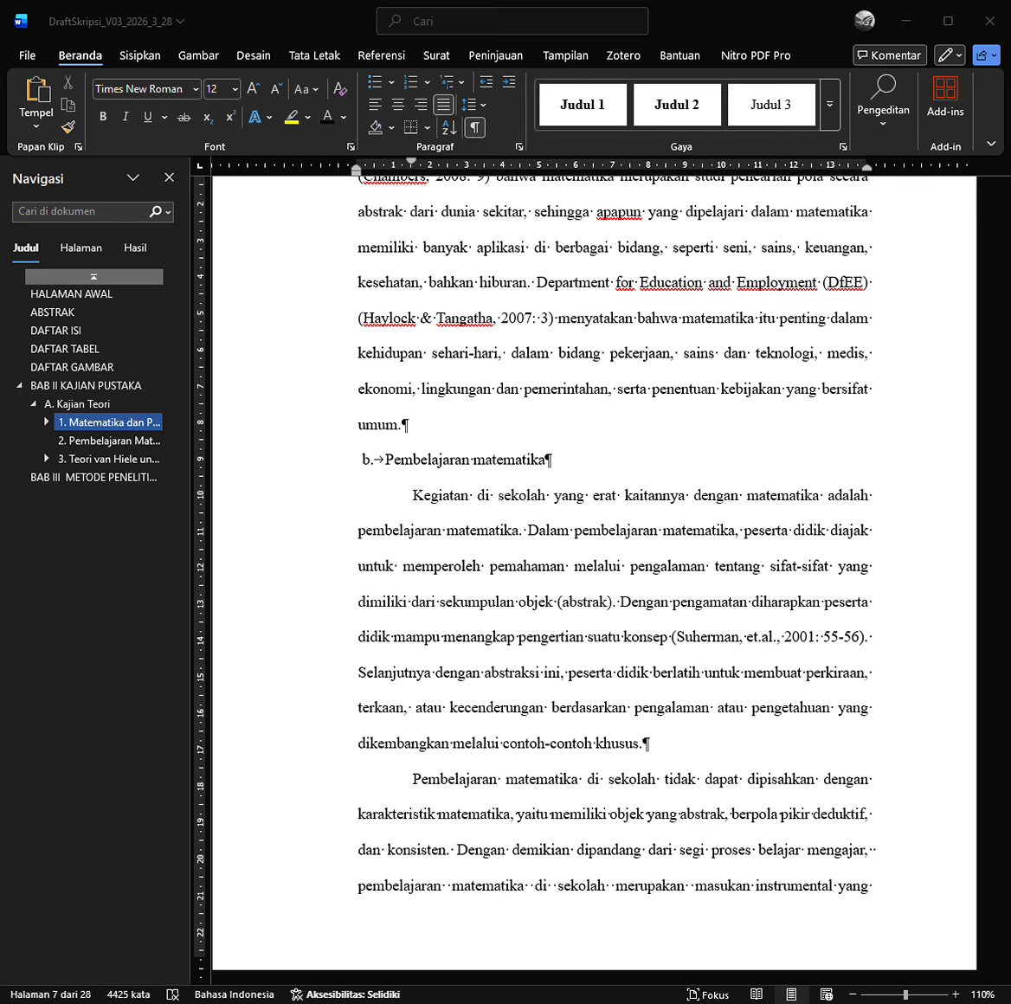
pyautogui.click(413, 495)
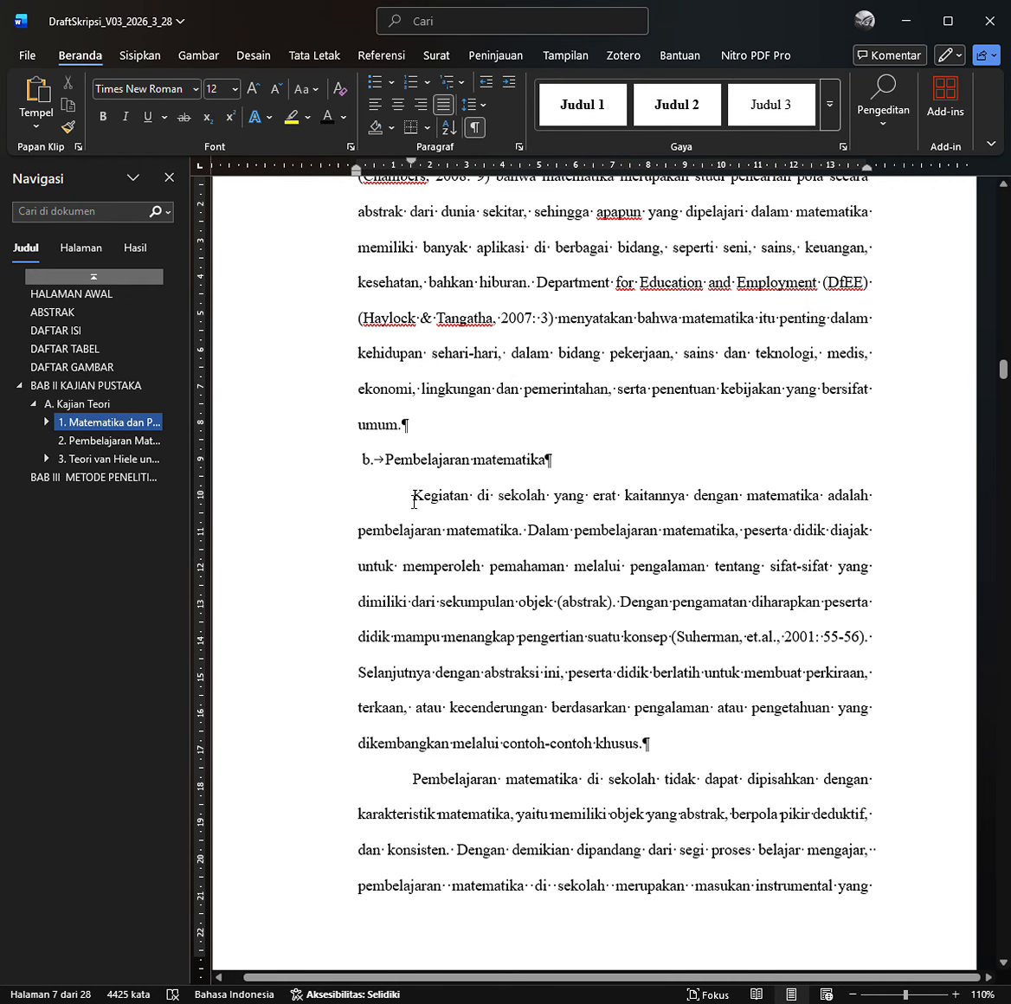
pyautogui.click(29, 55)
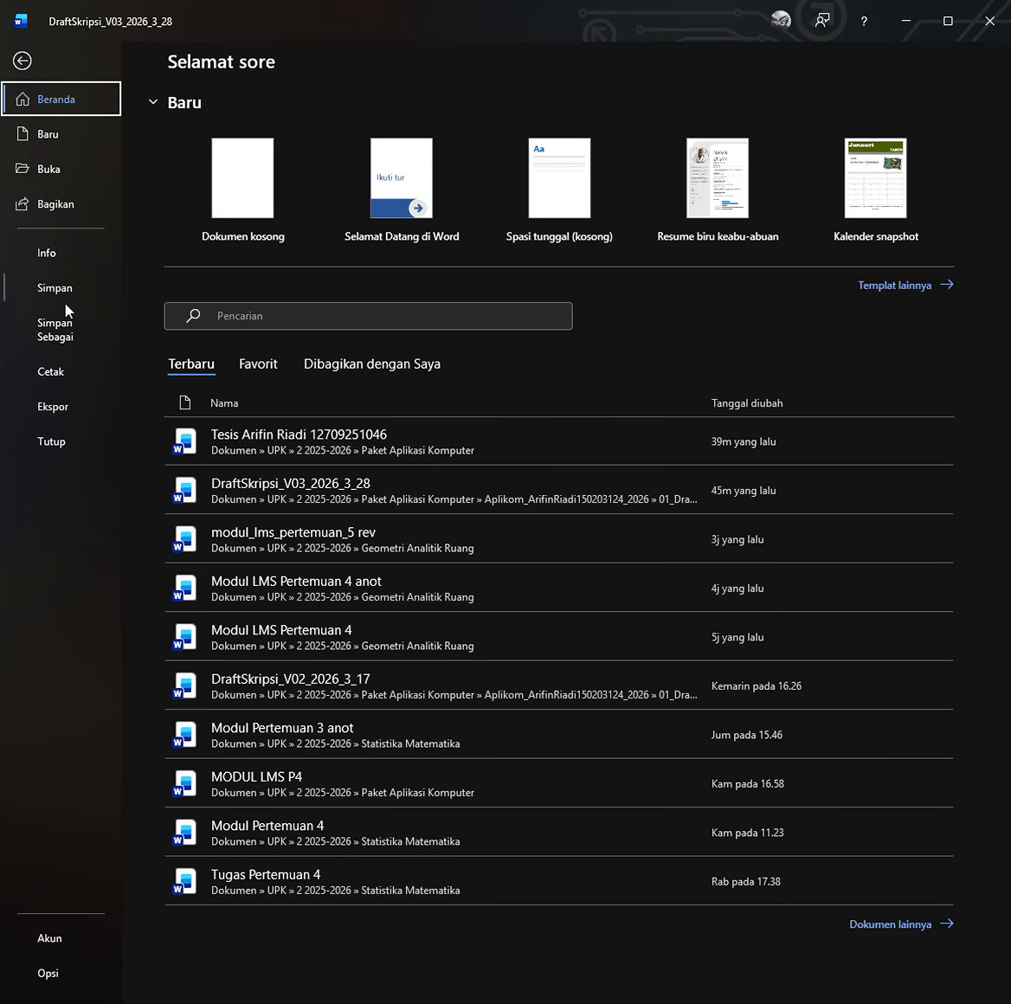
pyautogui.click(54, 338)
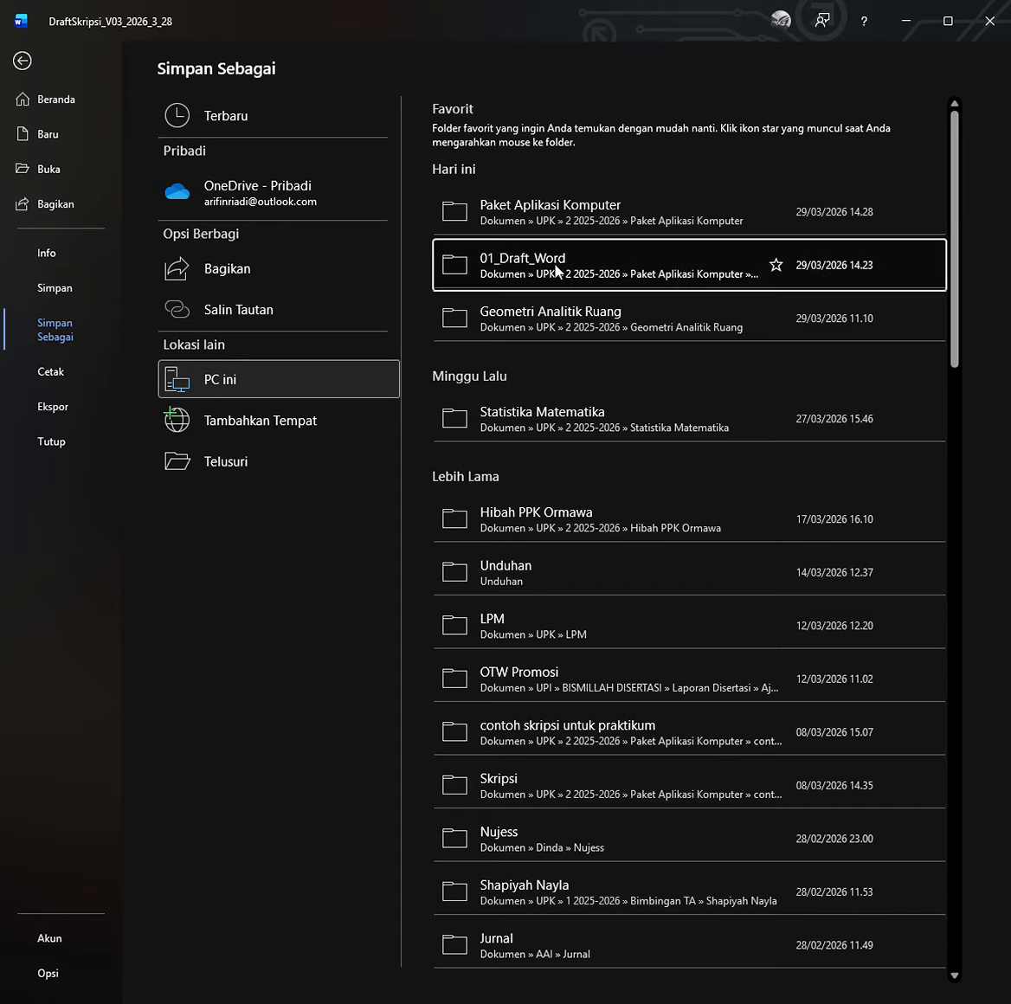
pyautogui.click(557, 270)
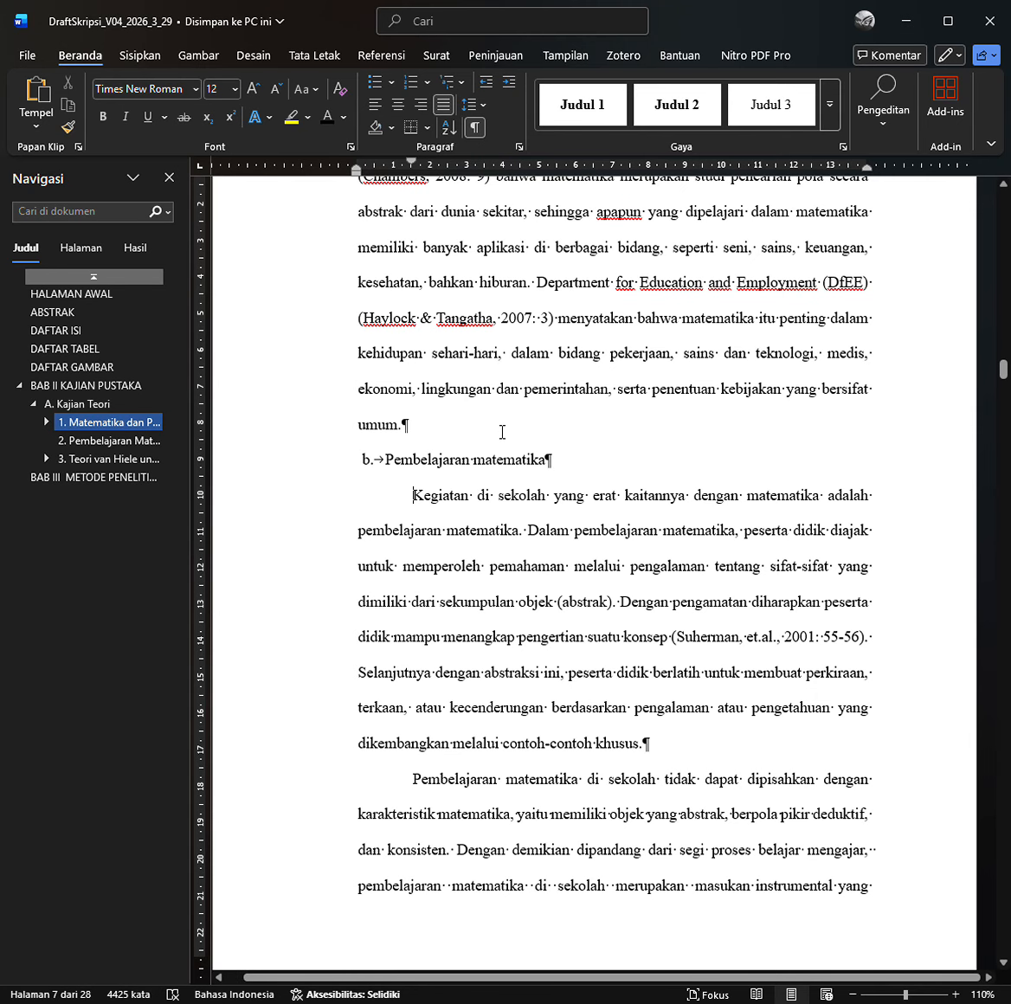
# Hide the formatting marks and review the body pages and the Daftar Isi, Daftar Tabel and Daftar Gambar pages.
pyautogui.click(502, 431)
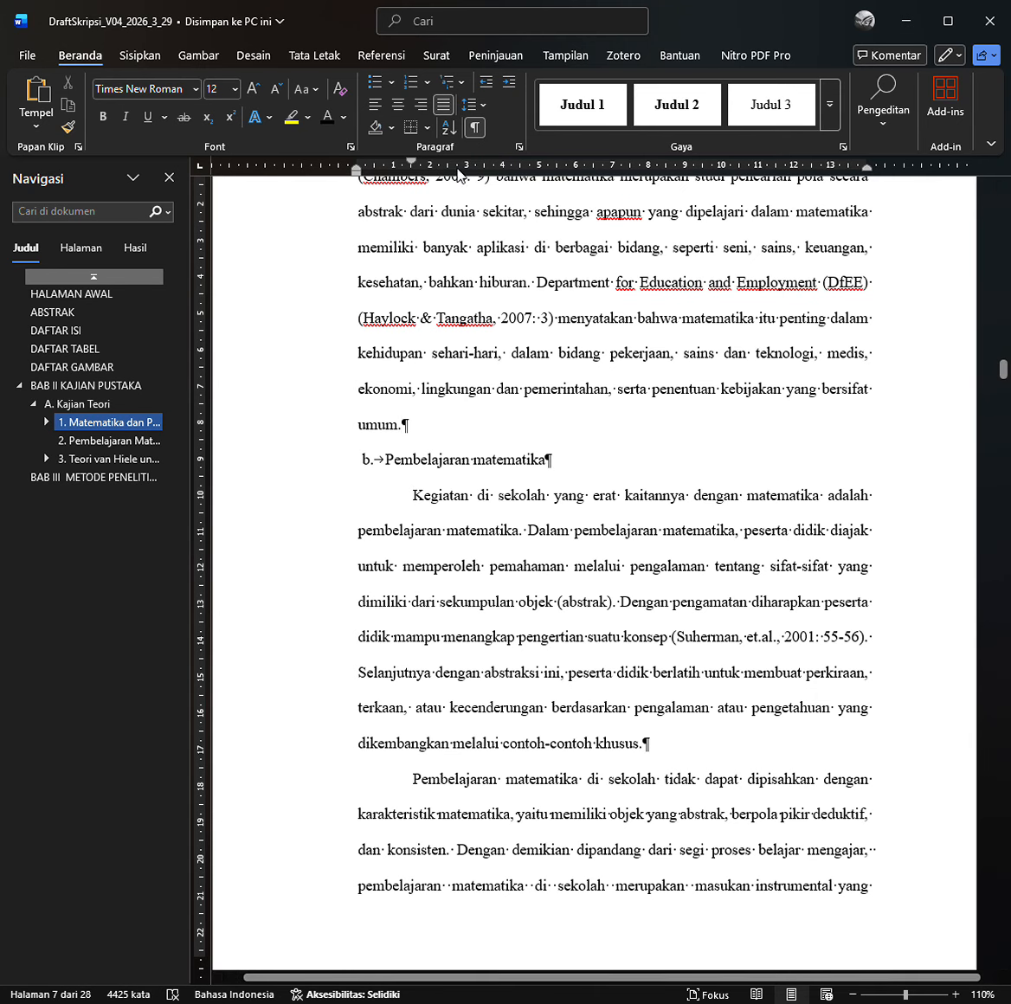
pyautogui.click(476, 128)
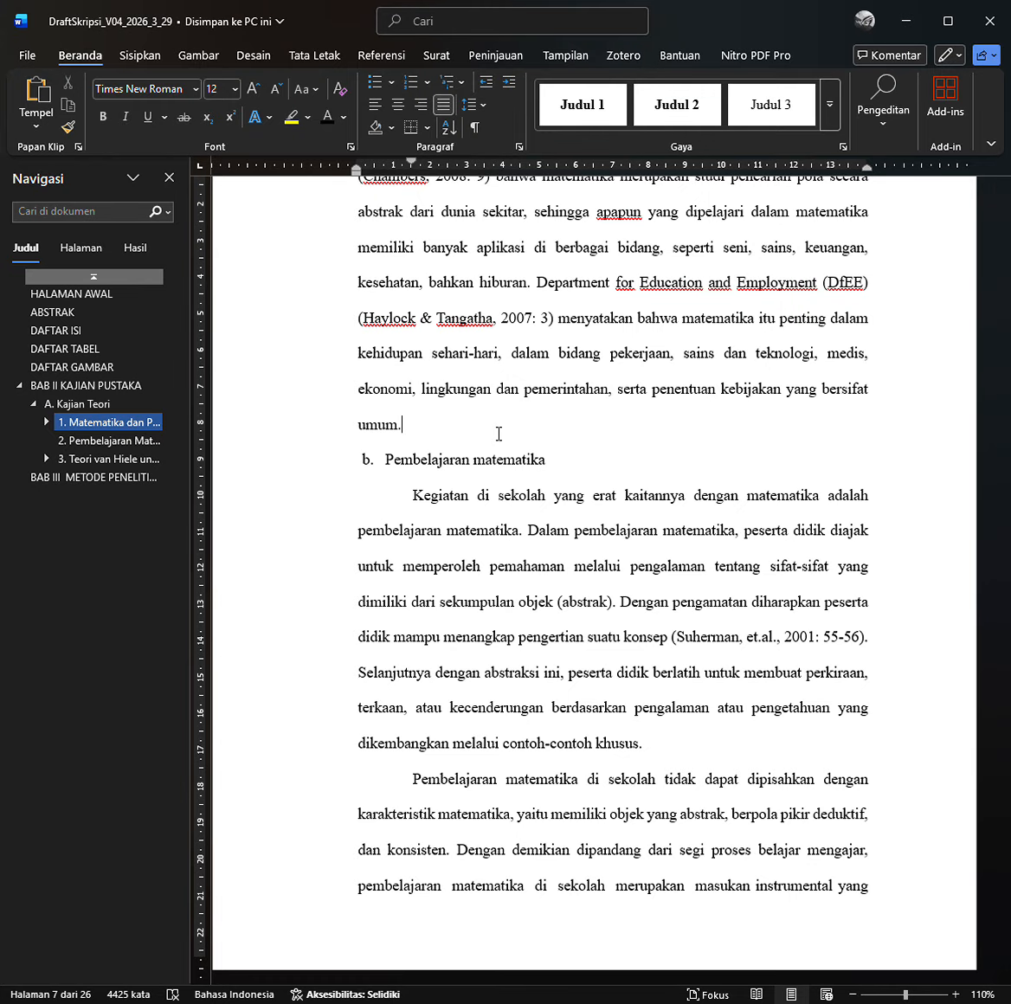
pyautogui.scroll(-20, 498, 434)
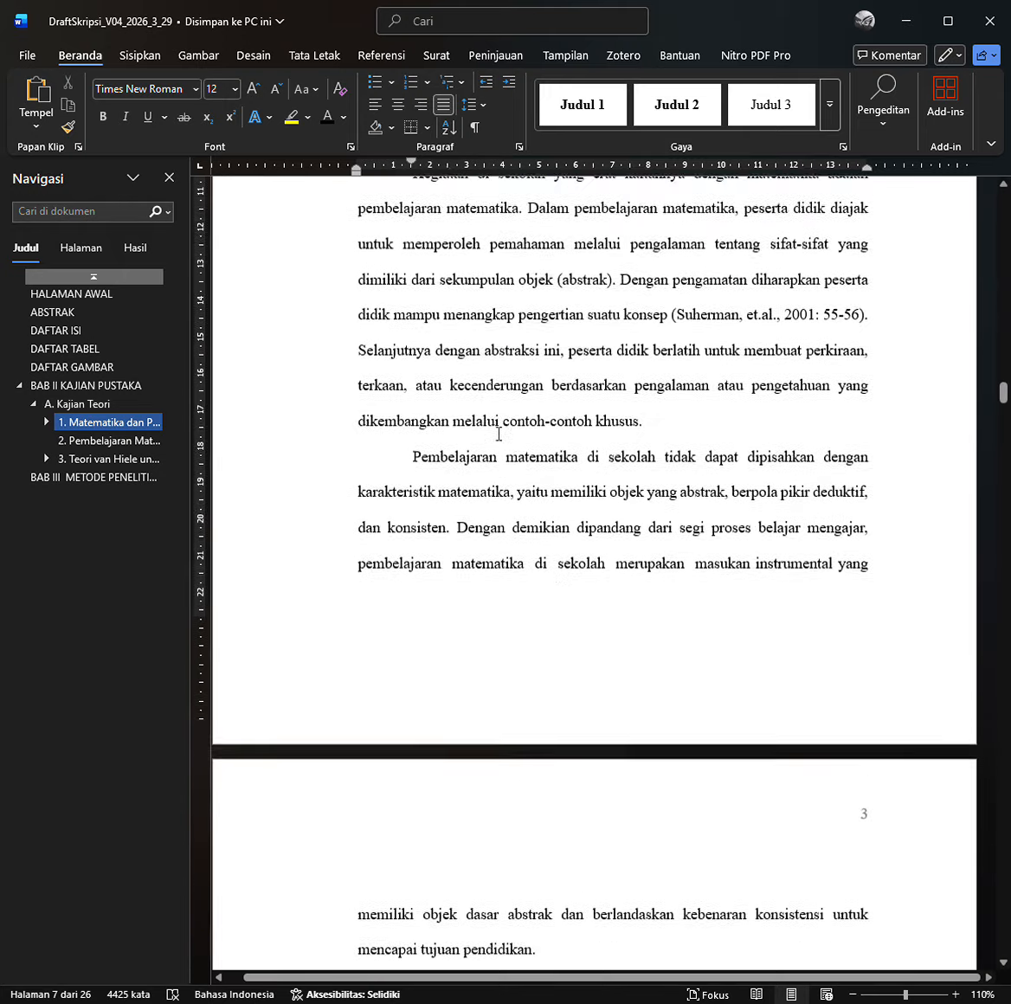
pyautogui.scroll(-7, 499, 434)
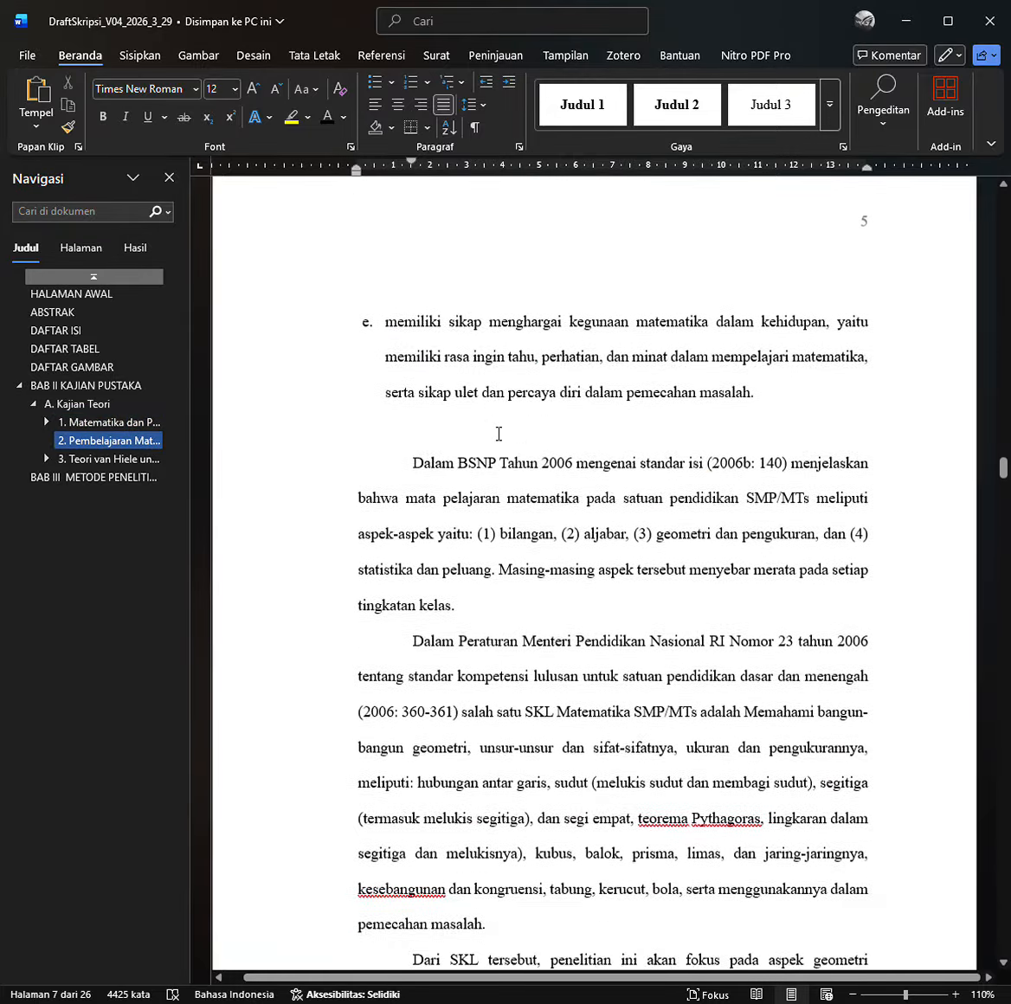
pyautogui.scroll(6, 499, 433)
pyautogui.click(105, 333)
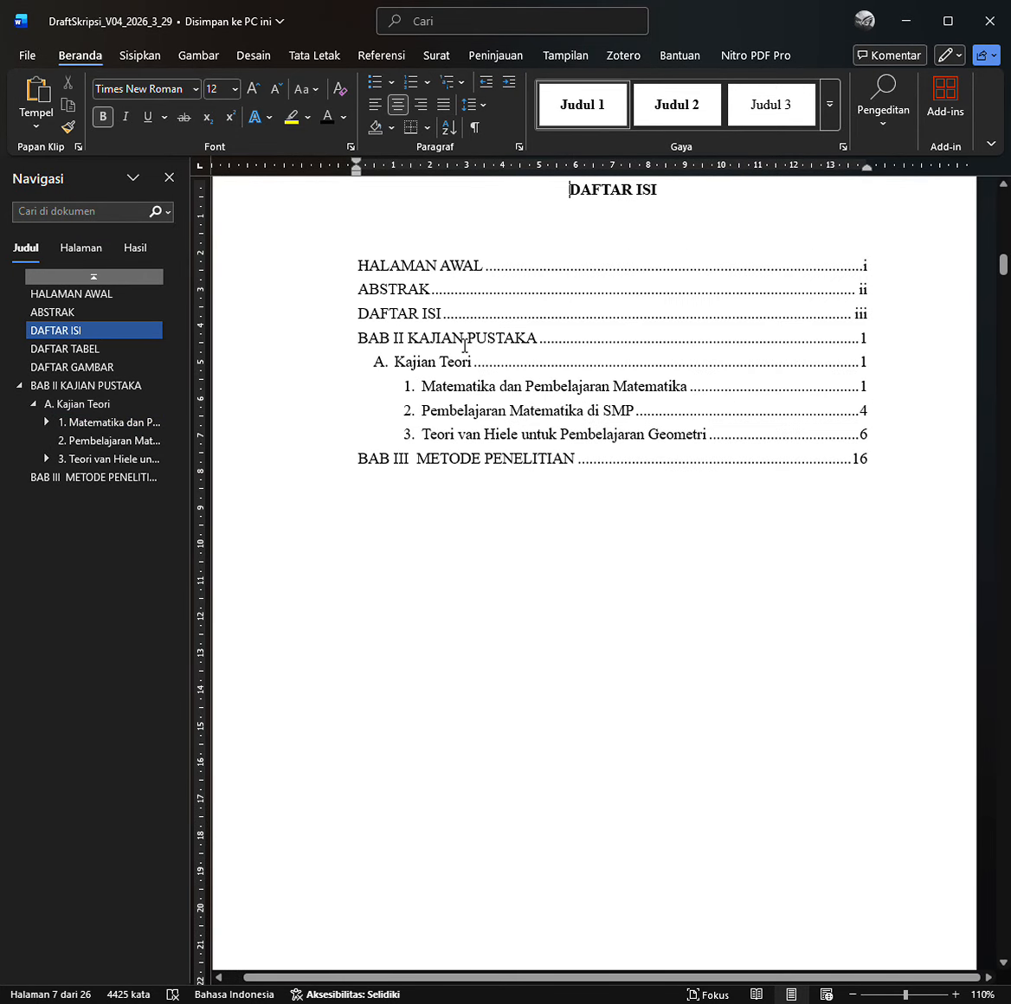
pyautogui.click(110, 353)
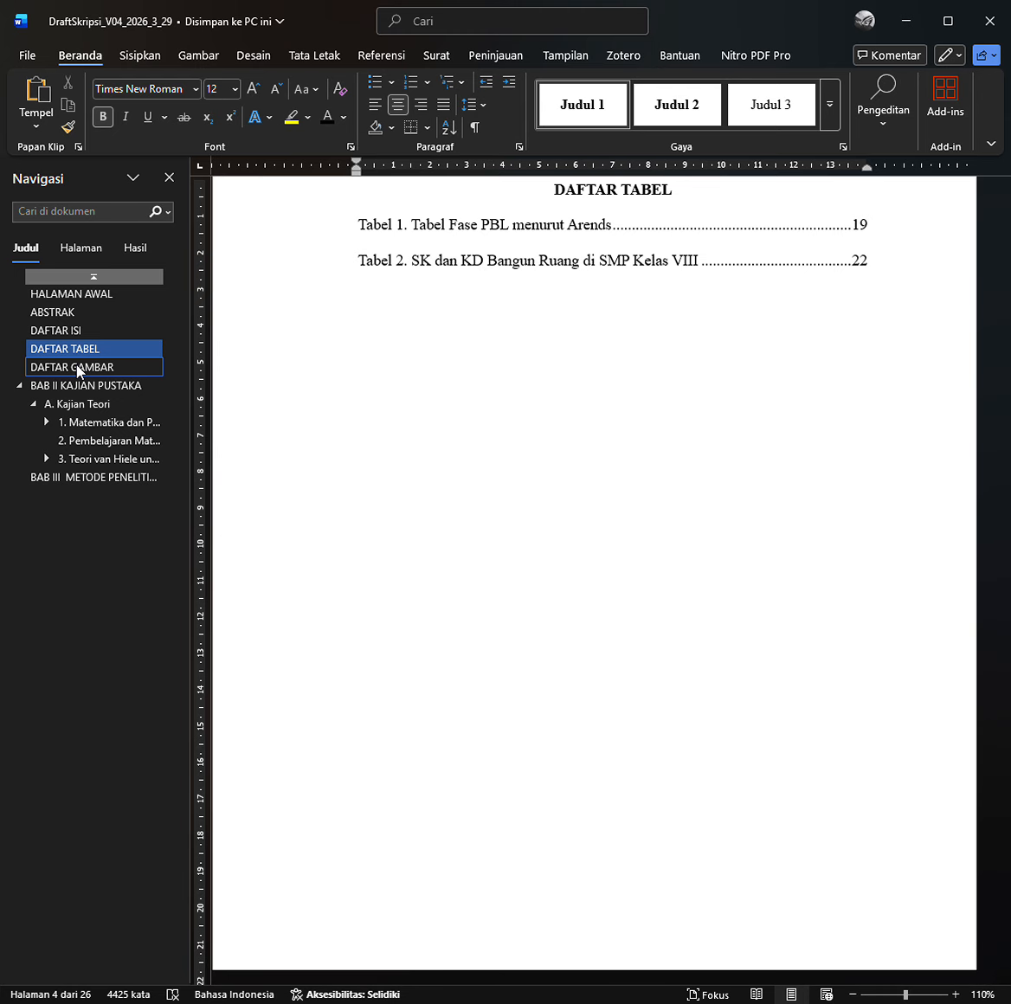
pyautogui.click(78, 367)
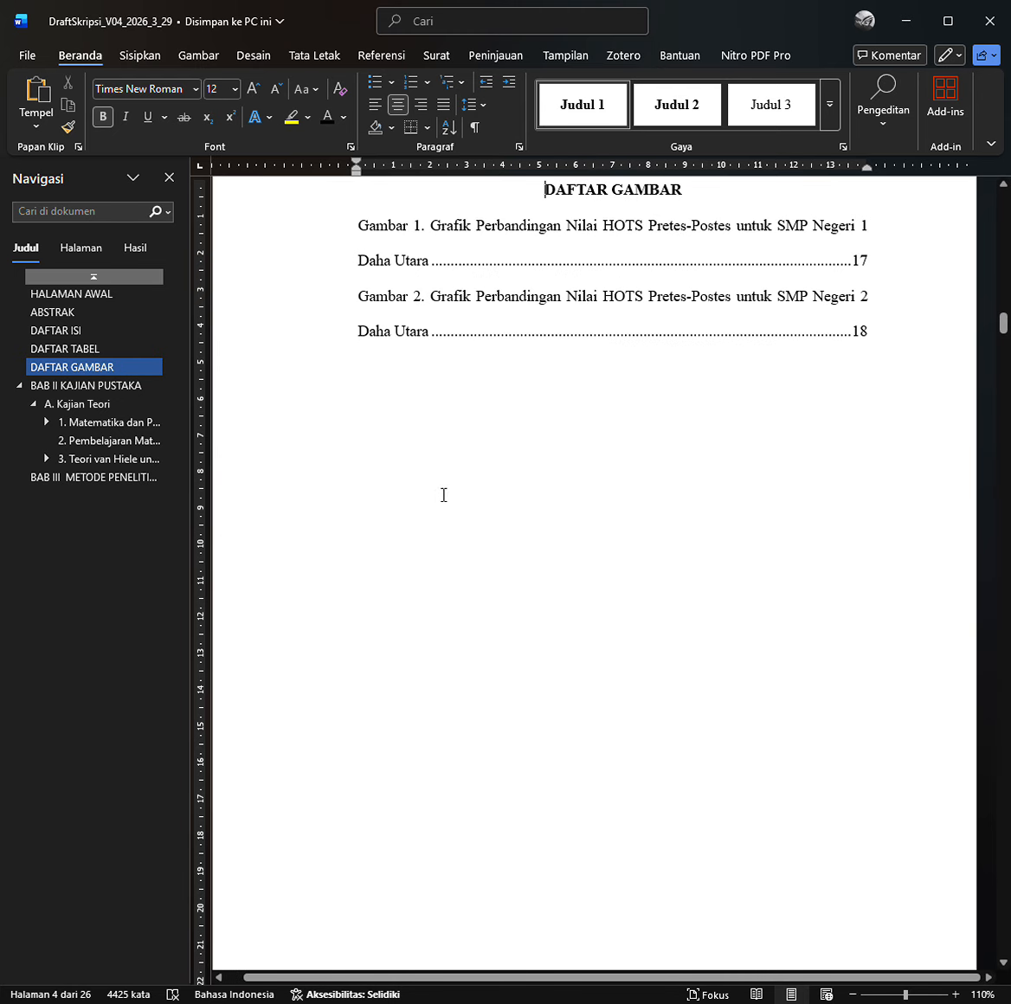
# Follow the Gambar 2 entry in the Daftar Gambar to its figure and check the Gambar 2 cross-reference above the chart.
pyautogui.scroll(-15, 532, 555)
pyautogui.click(98, 373)
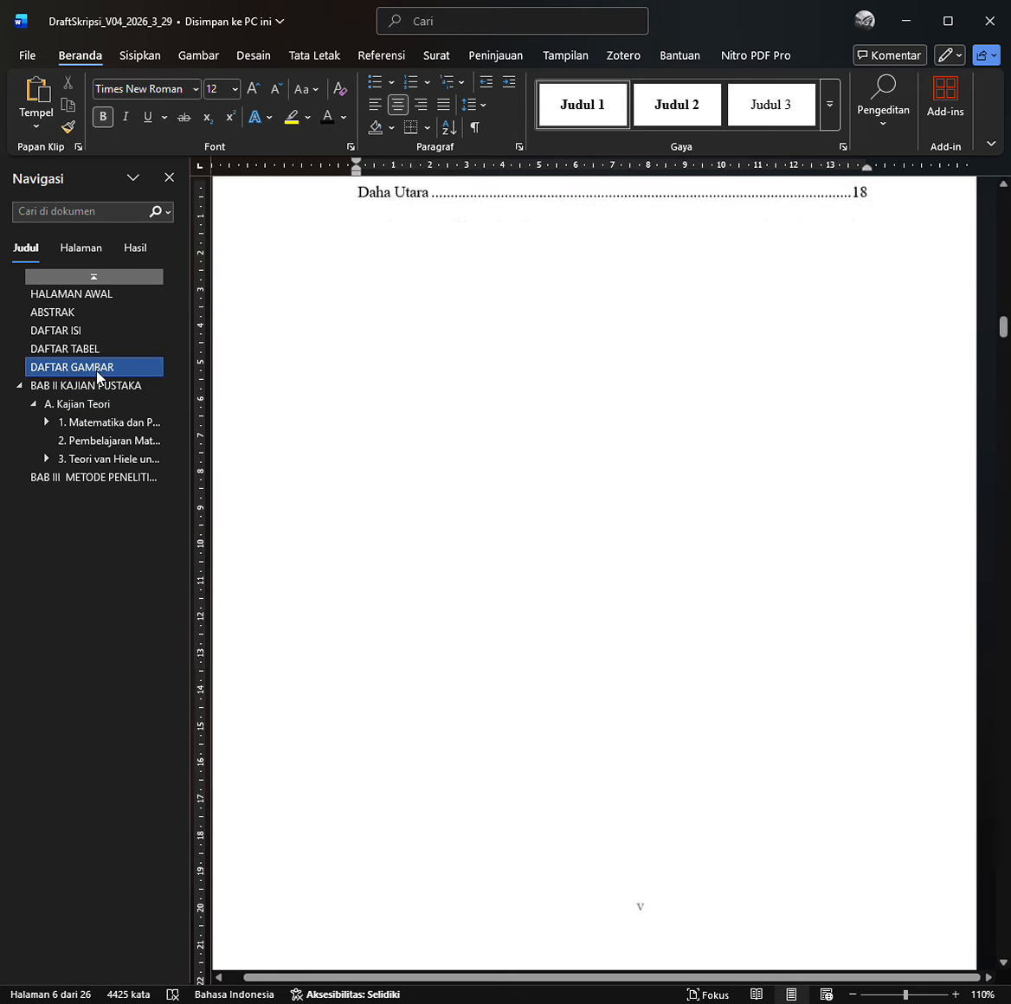
pyautogui.keyDown('ctrl'); pyautogui.click(474, 303); pyautogui.keyUp('ctrl')
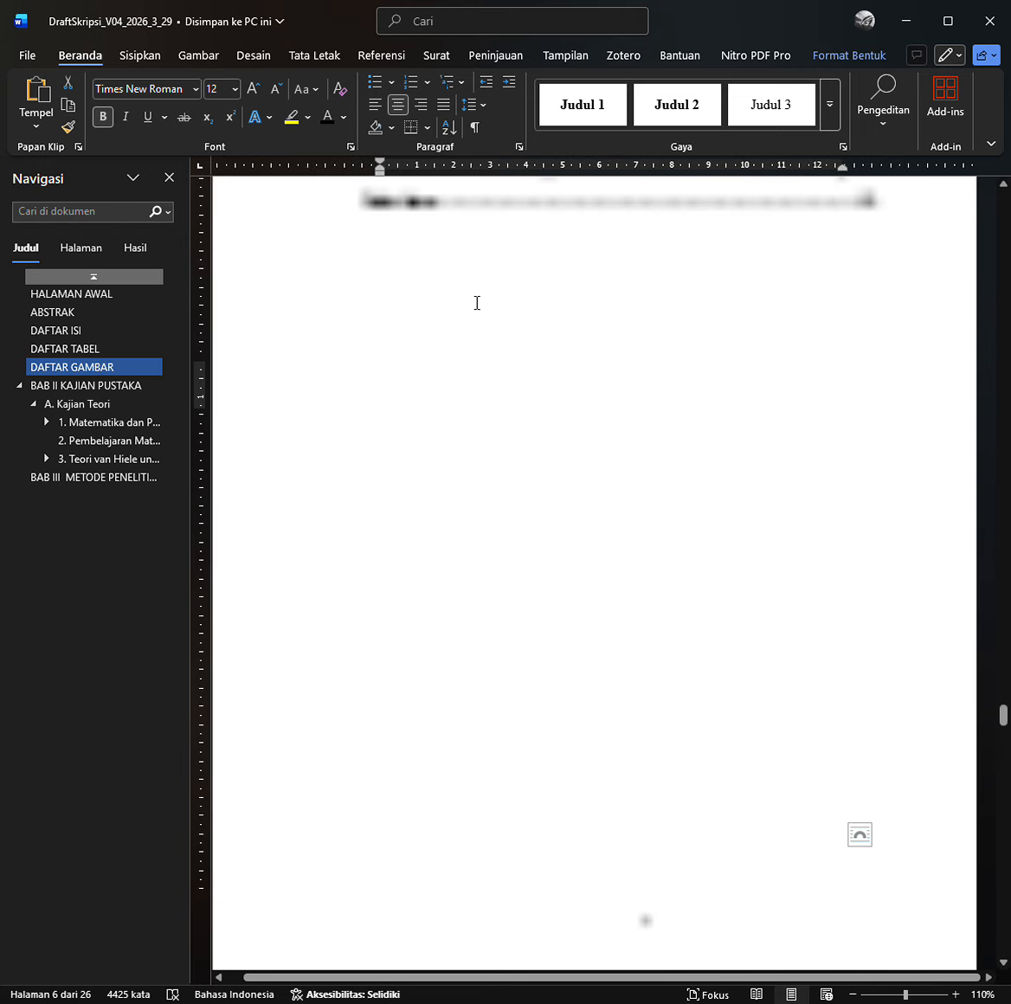
pyautogui.click(519, 440)
pyautogui.scroll(3, 474, 368)
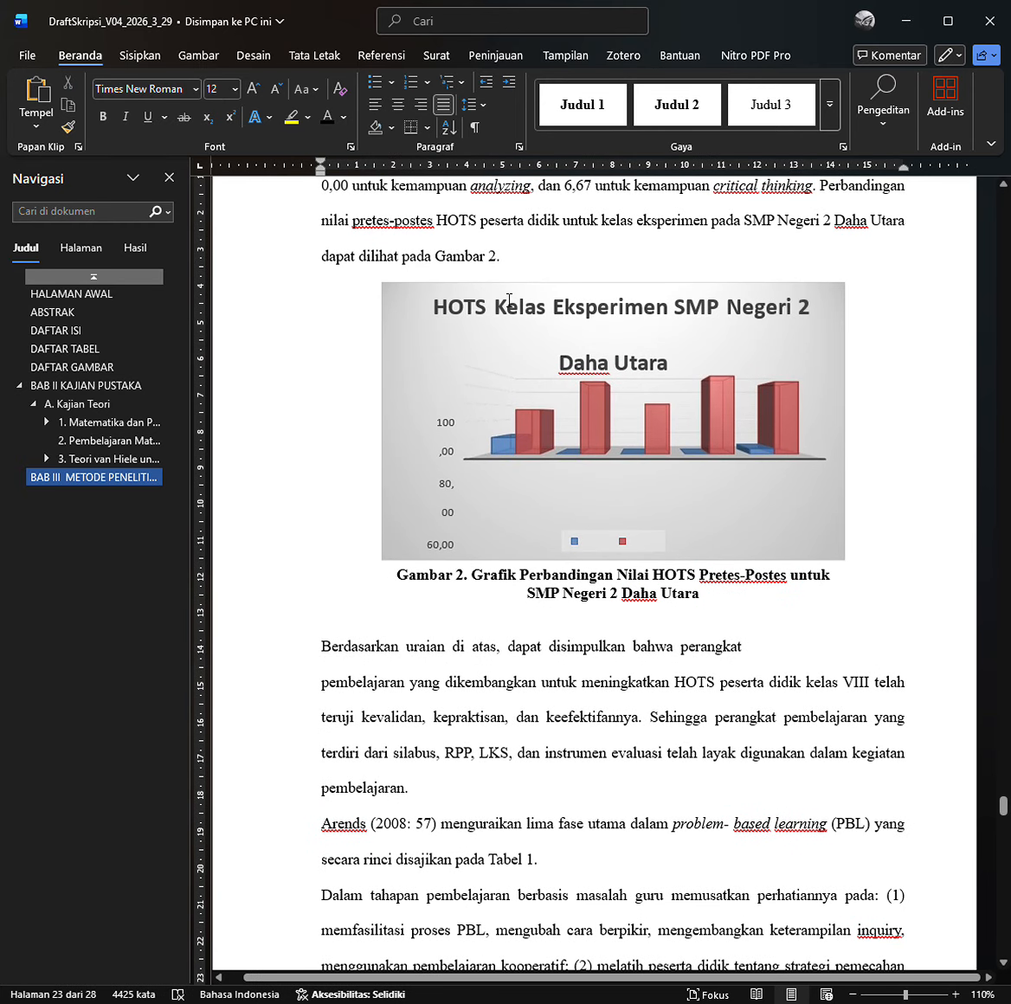
pyautogui.click(471, 255)
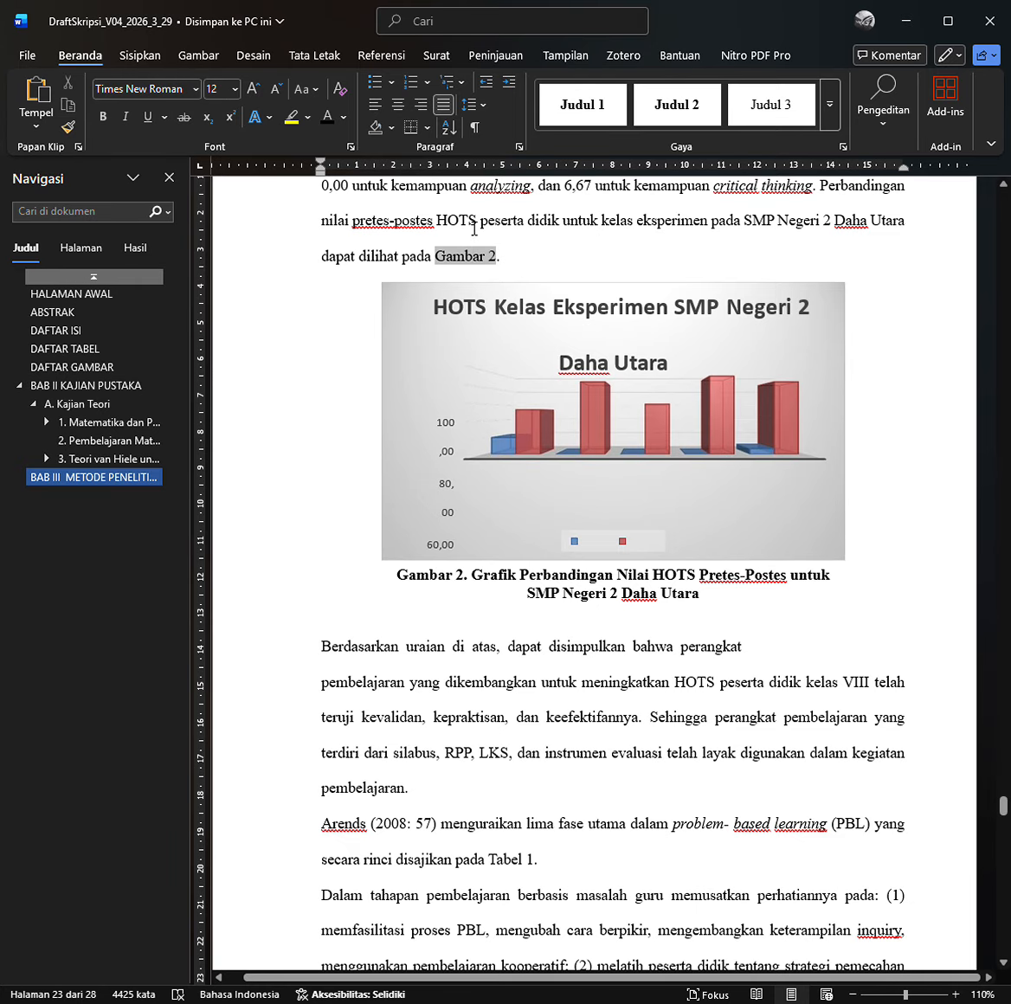
pyautogui.click(516, 265)
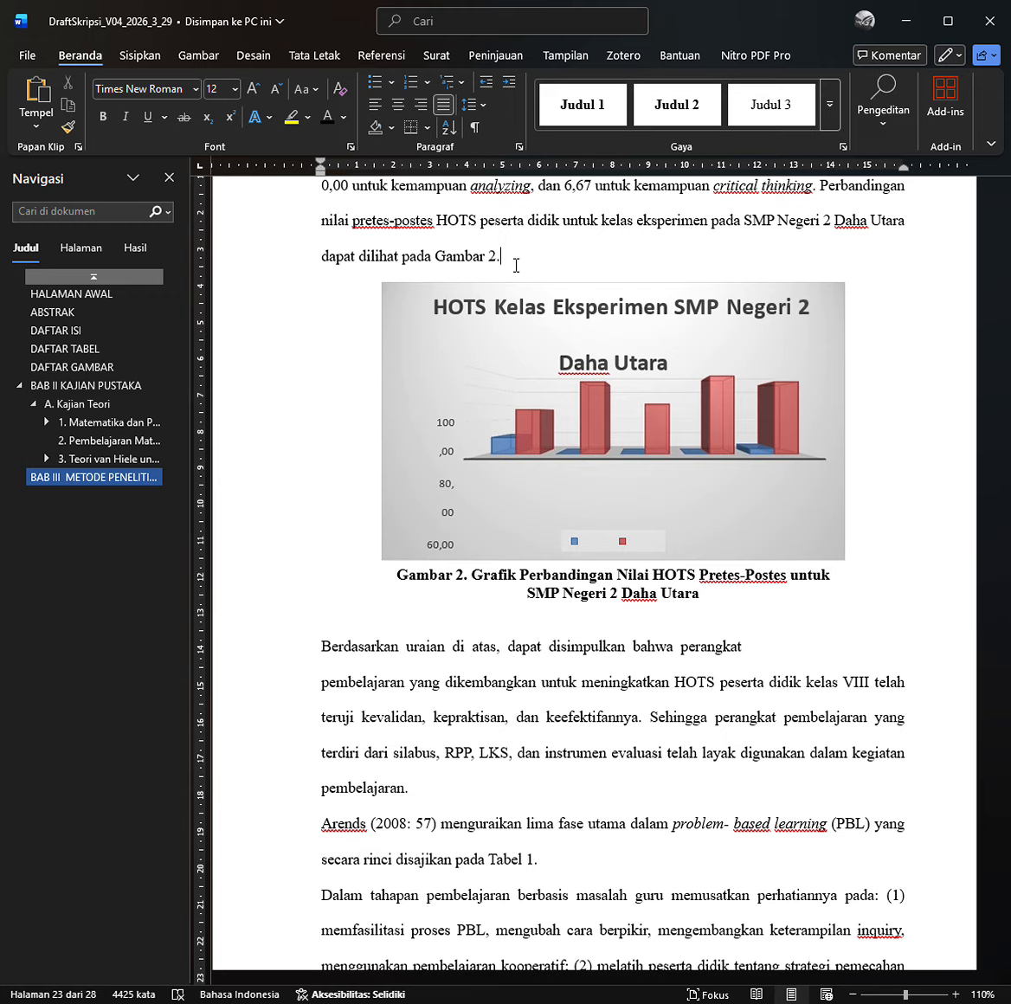
# Revisit the Daftar Tabel and Daftar Gambar pages, then follow the Gambar 2 entry and inspect the number in its caption.
pyautogui.click(133, 349)
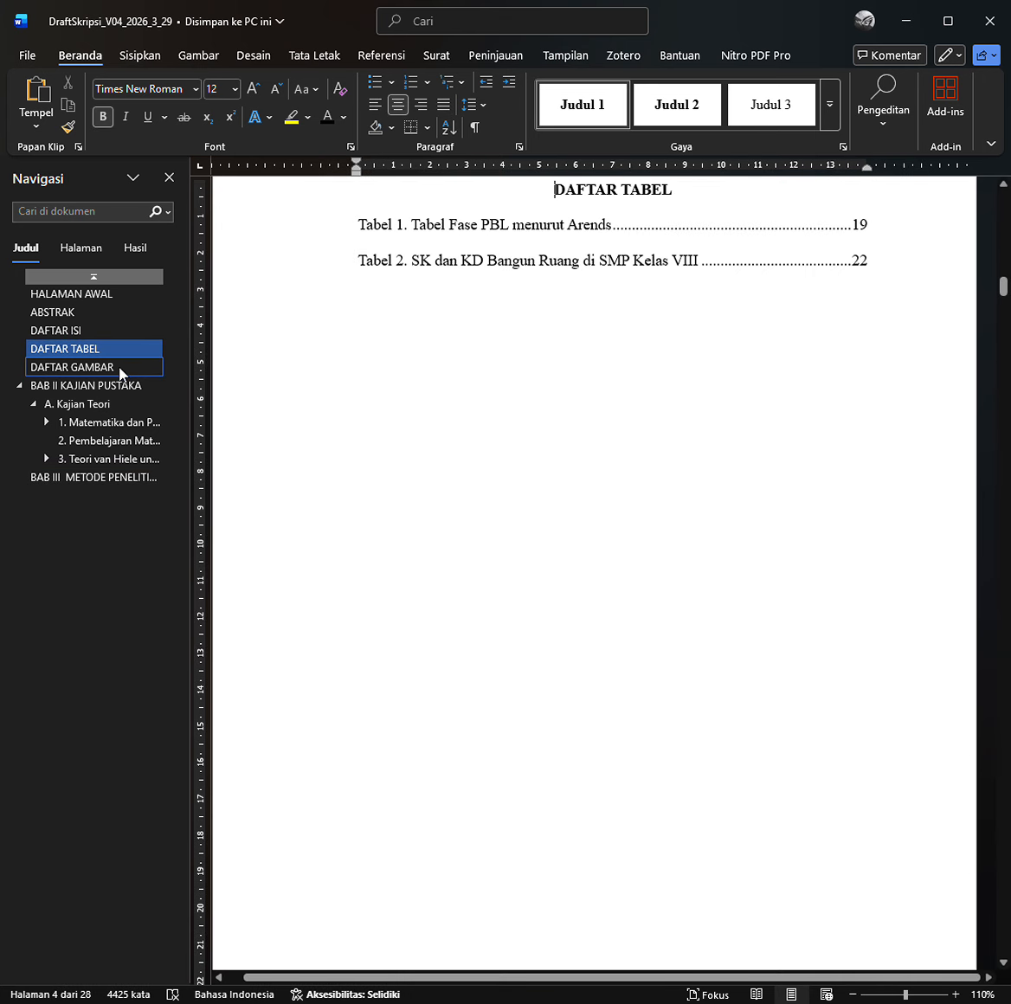
pyautogui.click(125, 371)
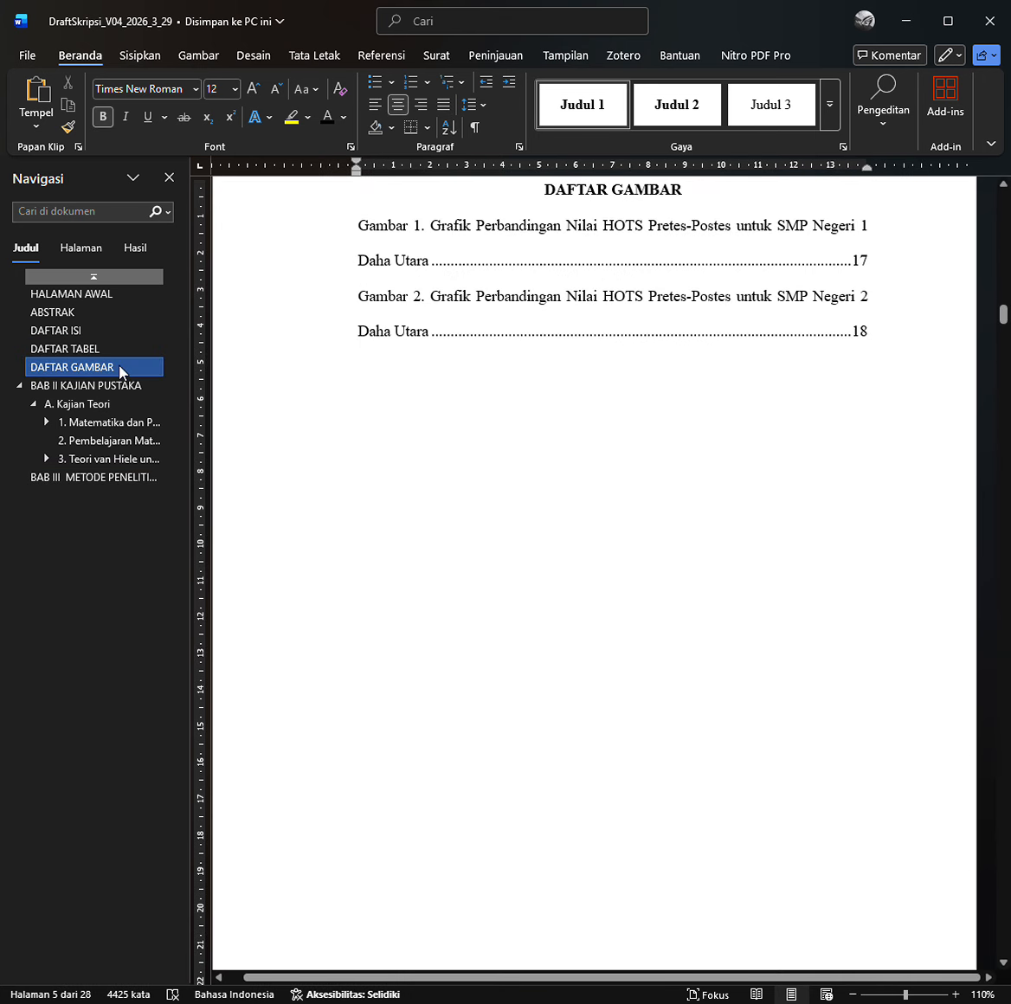
pyautogui.keyDown('ctrl'); pyautogui.click(452, 315); pyautogui.keyUp('ctrl')
pyautogui.click(460, 390)
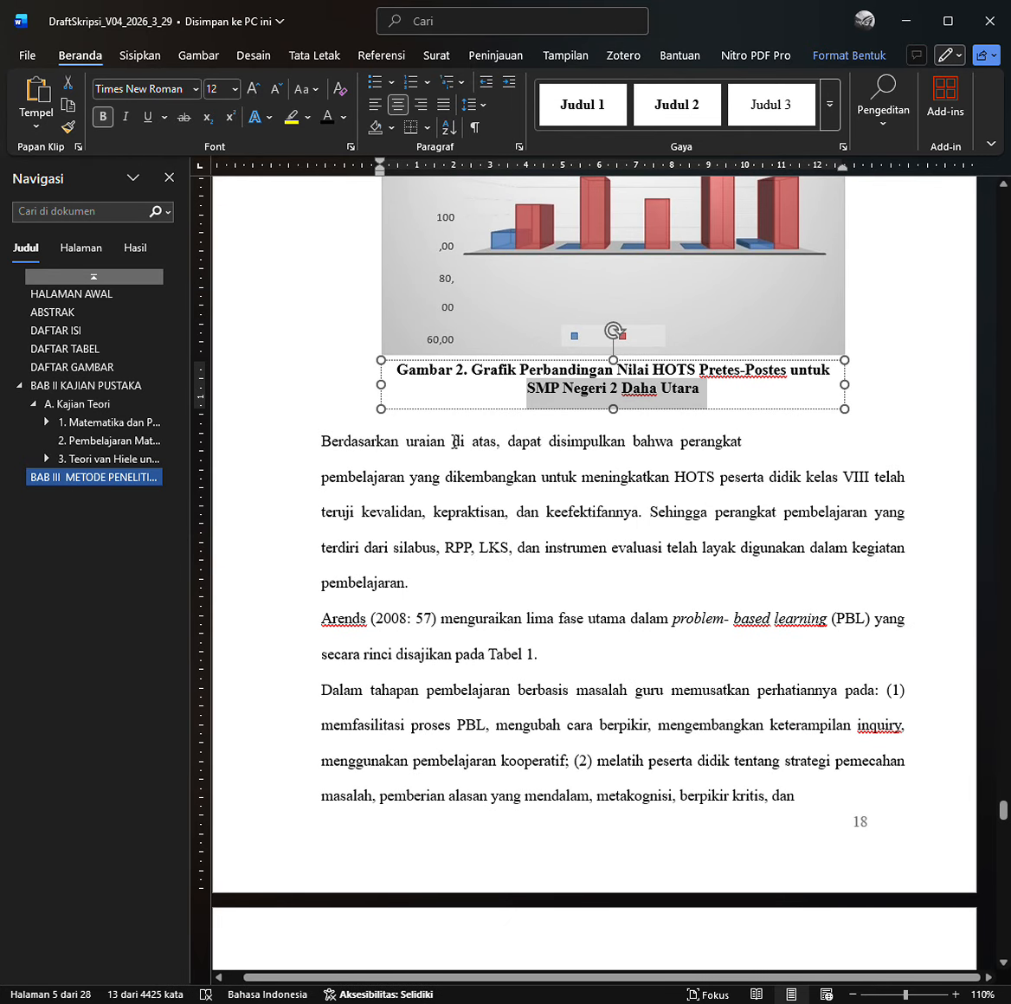
pyautogui.click(462, 442)
pyautogui.scroll(1, 479, 443)
pyautogui.click(460, 427)
pyautogui.scroll(1, 467, 440)
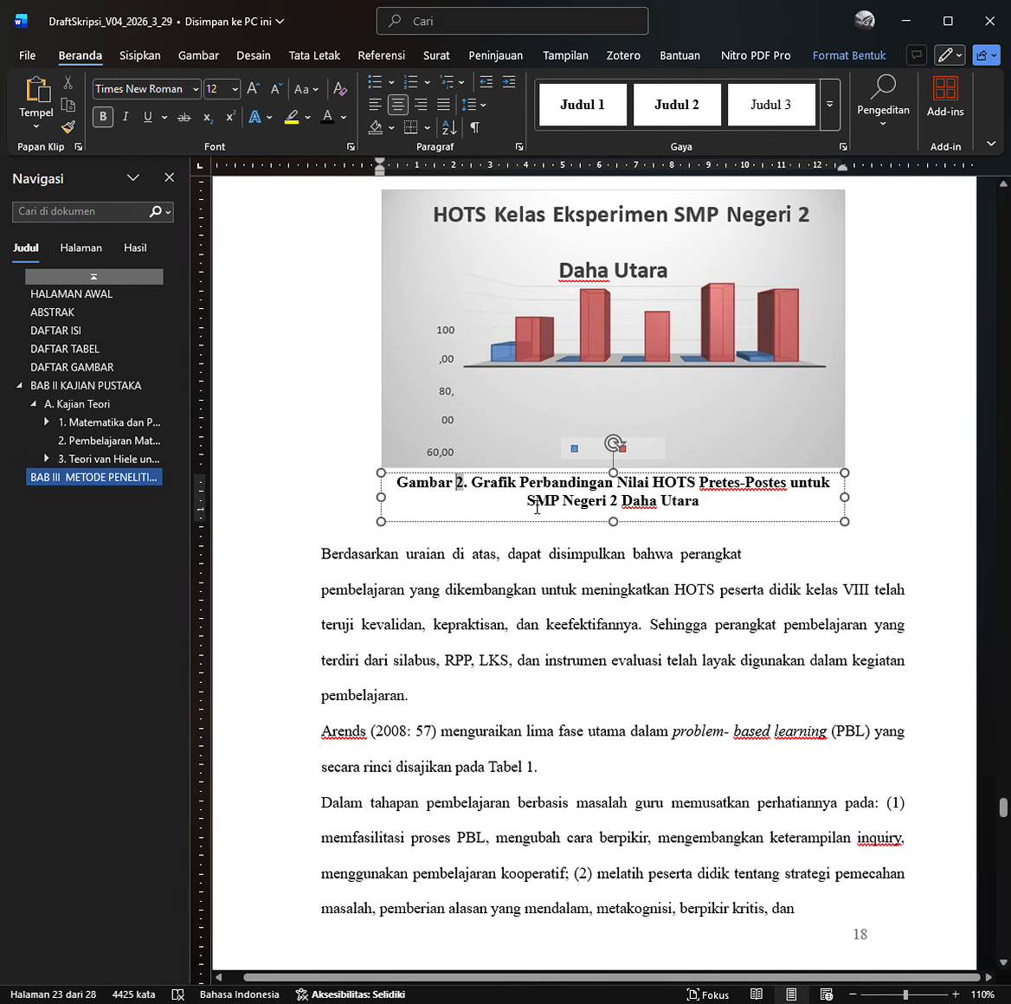
# Examine the Gambar 2 cross-reference in the sentence starting "dapat dilihat pada" against the surrounding plain text.
pyautogui.scroll(1, 491, 464)
pyautogui.scroll(2, 523, 537)
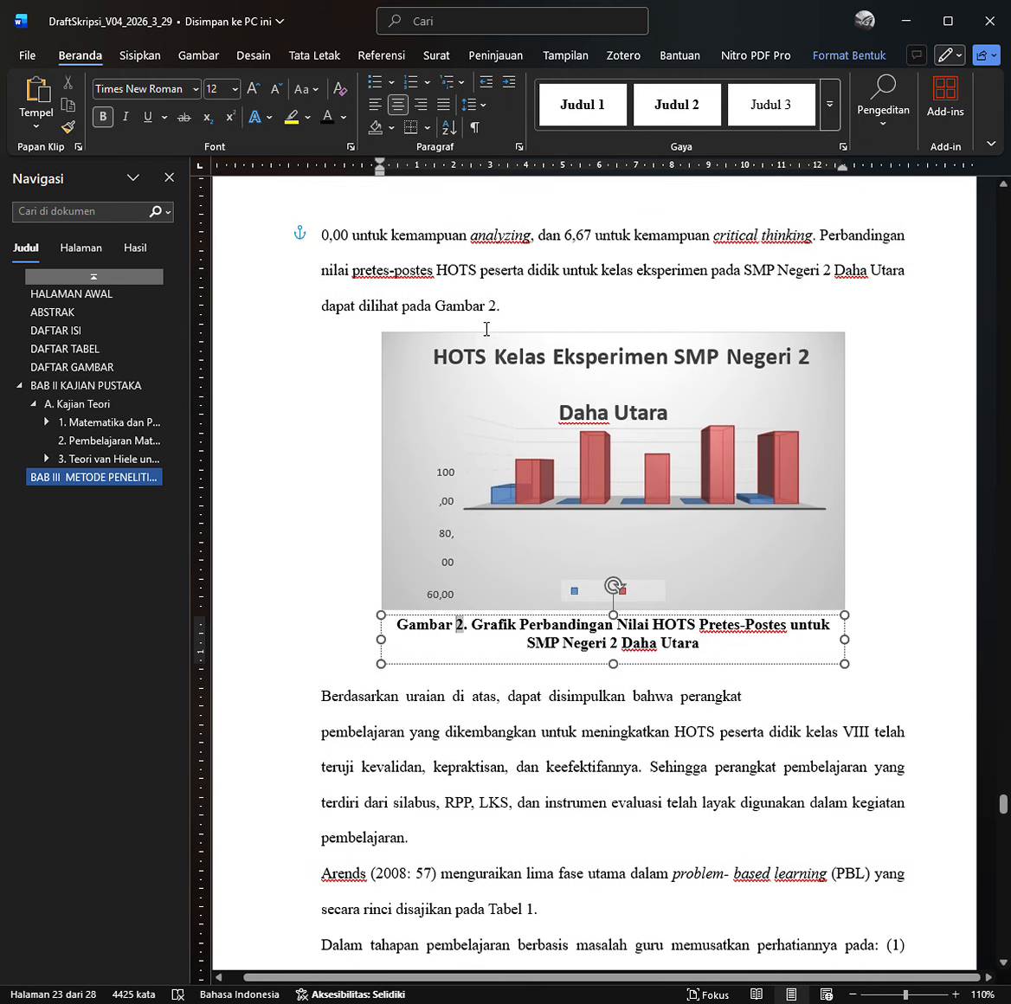
pyautogui.click(499, 303)
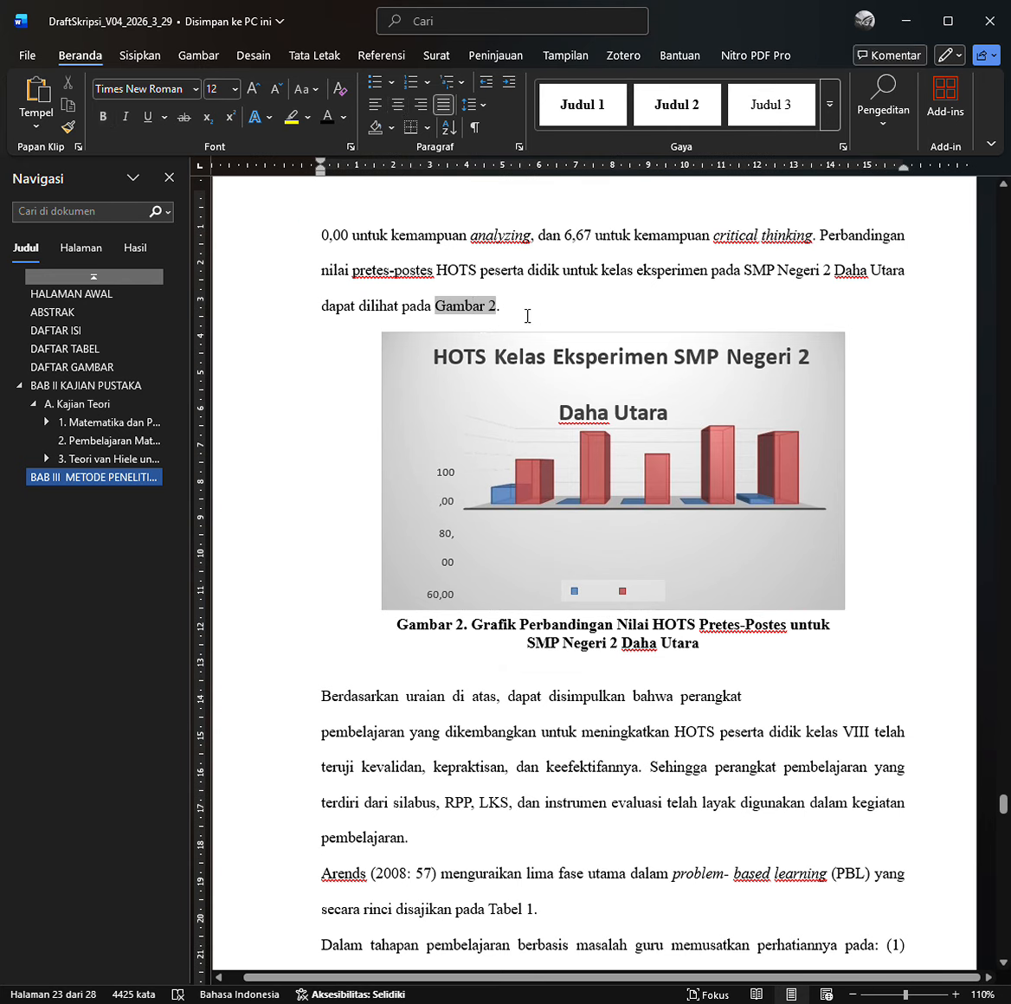
pyautogui.click(515, 307)
pyautogui.click(478, 309)
pyautogui.click(424, 308)
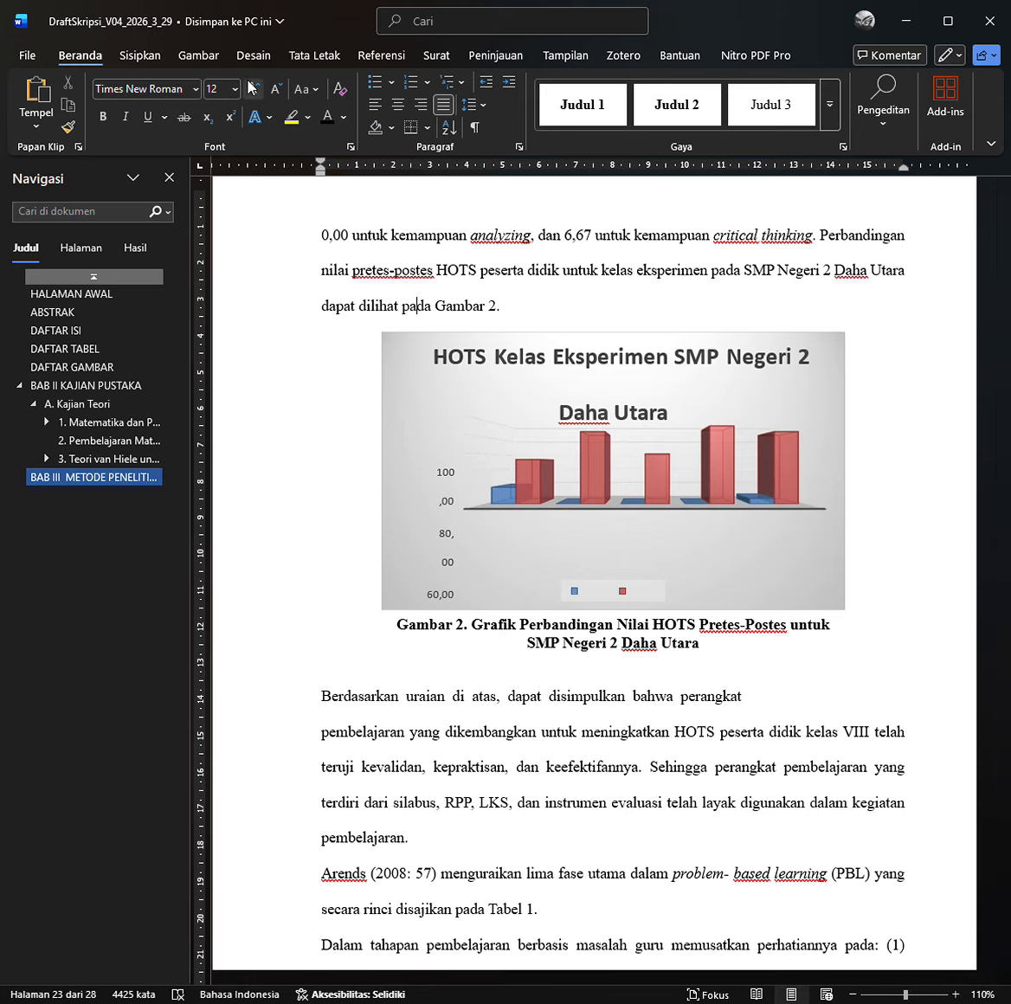
pyautogui.click(329, 319)
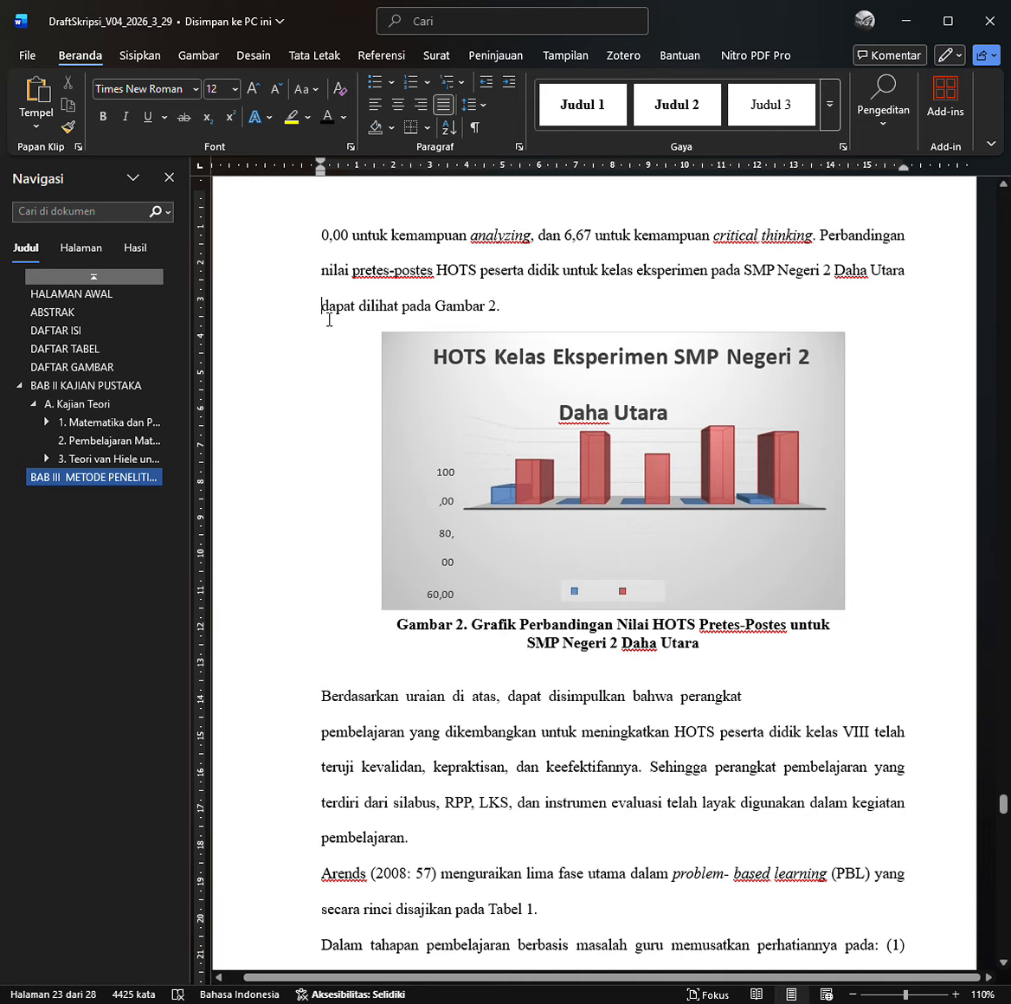